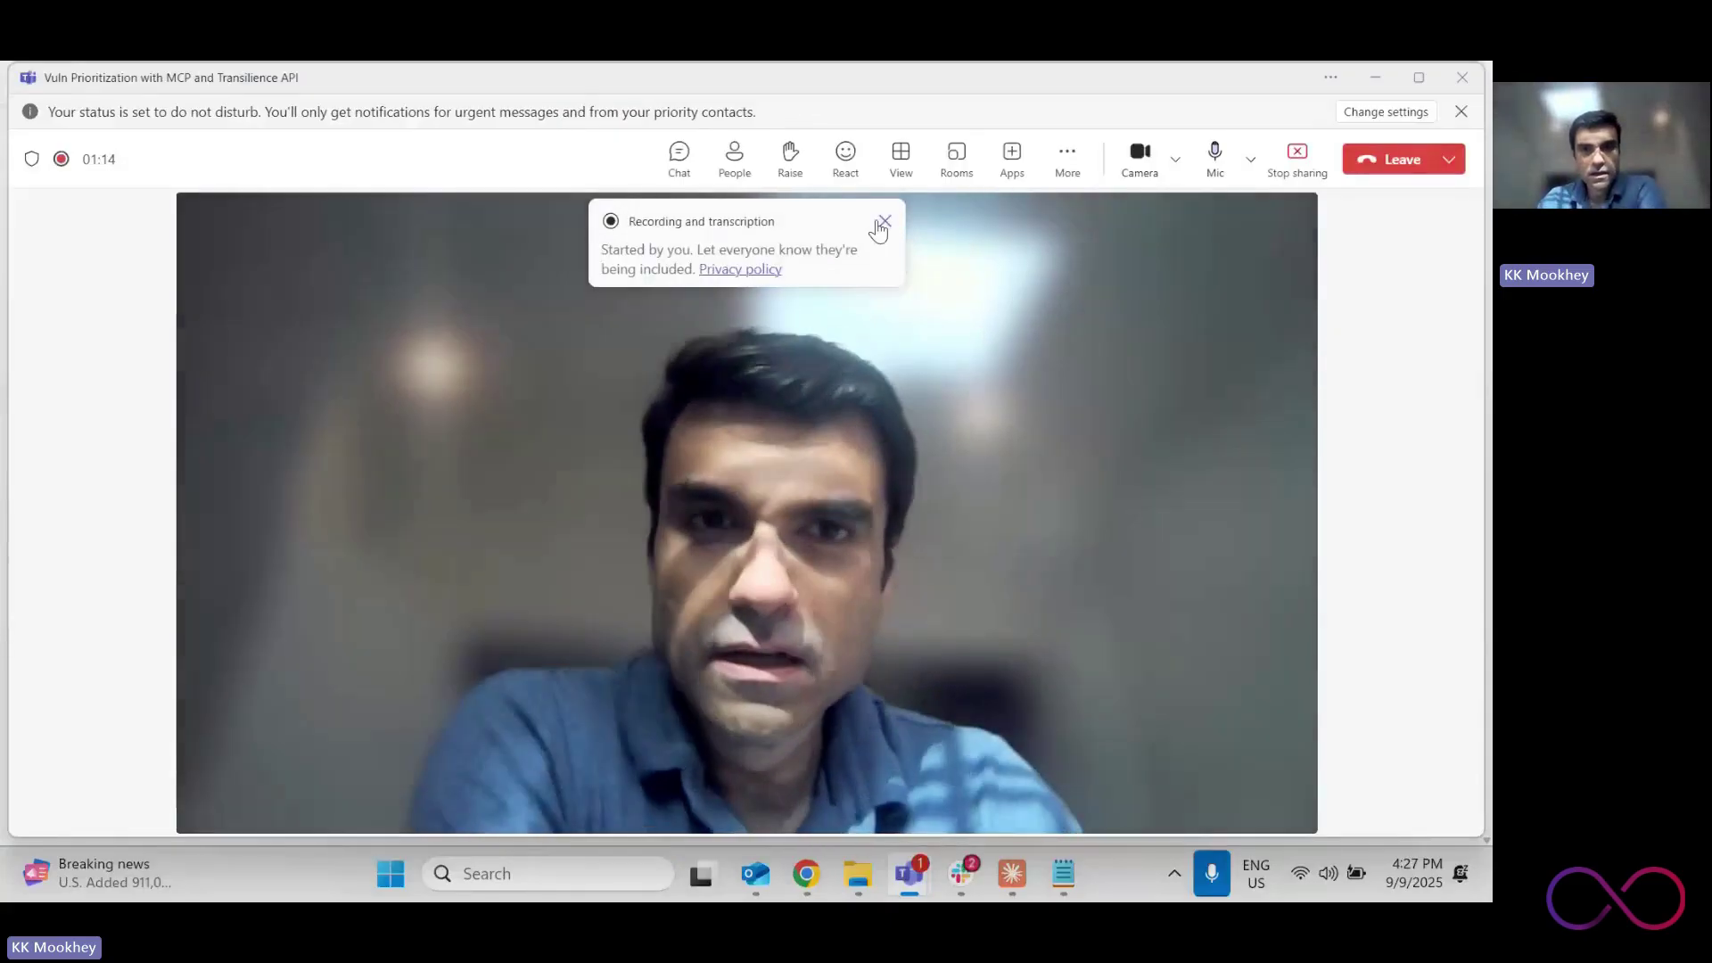
Close the Teams 'Recording and transcription' notice so only the call video shows
left_click(885, 221)
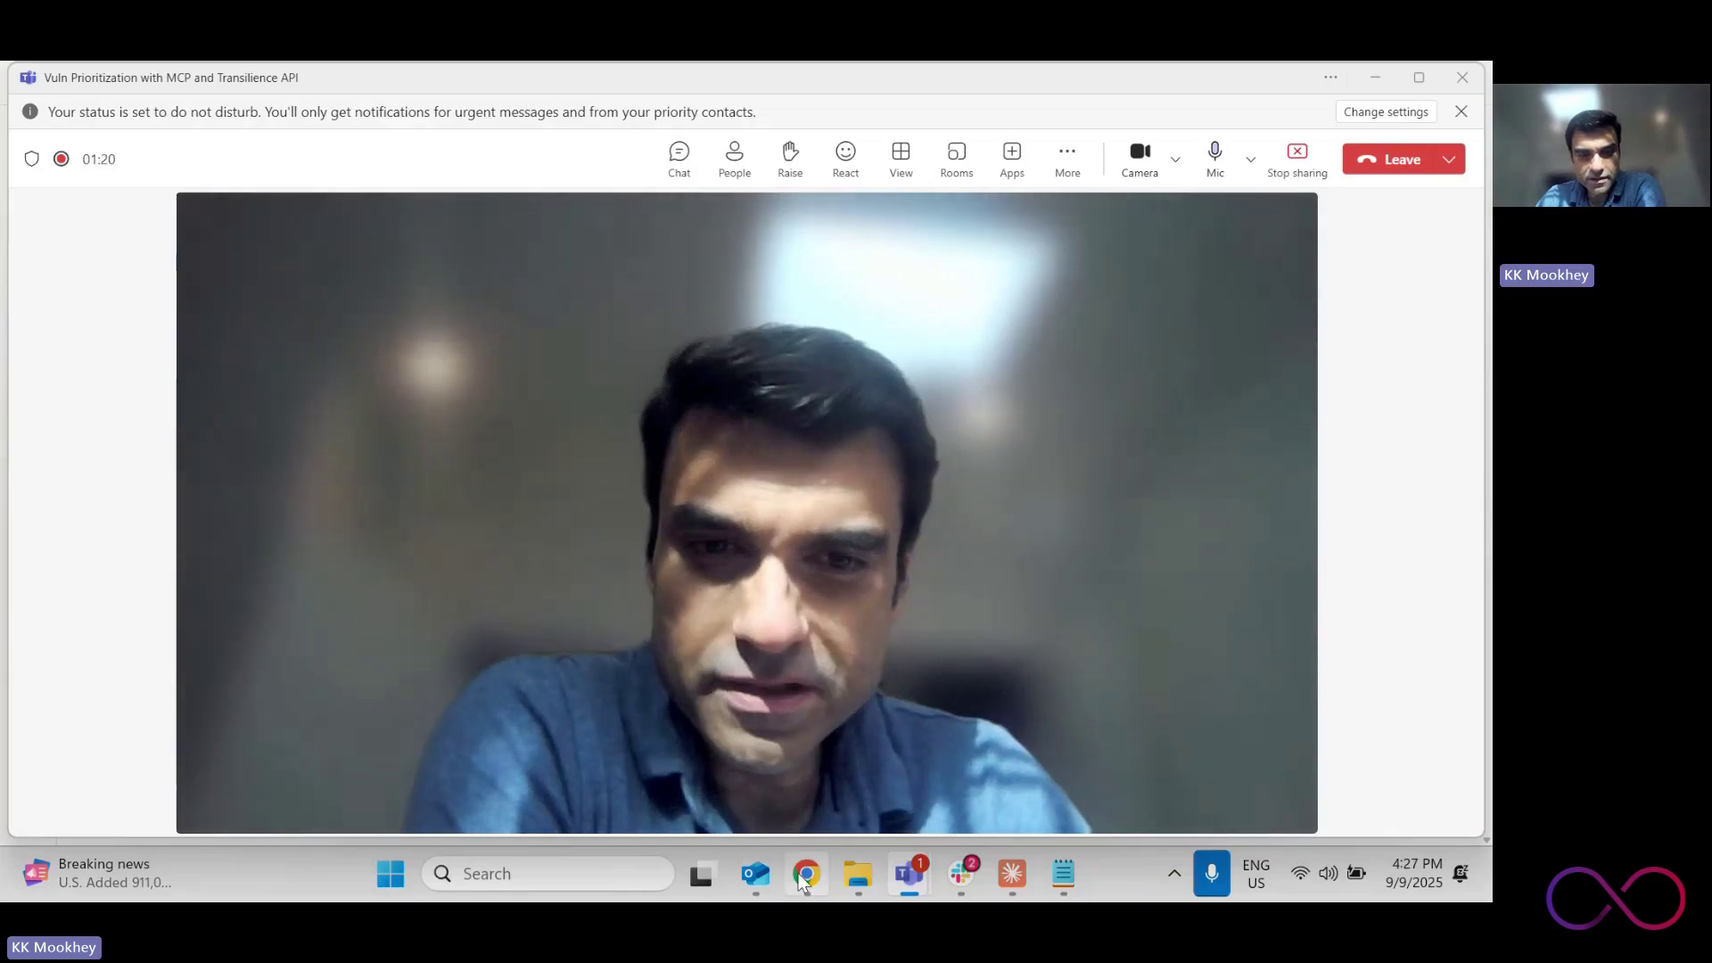
From Products > Vulnerability Prioritization AI, launch 'Try Transilience Vulnerability Prioritization'
left_click(802, 878)
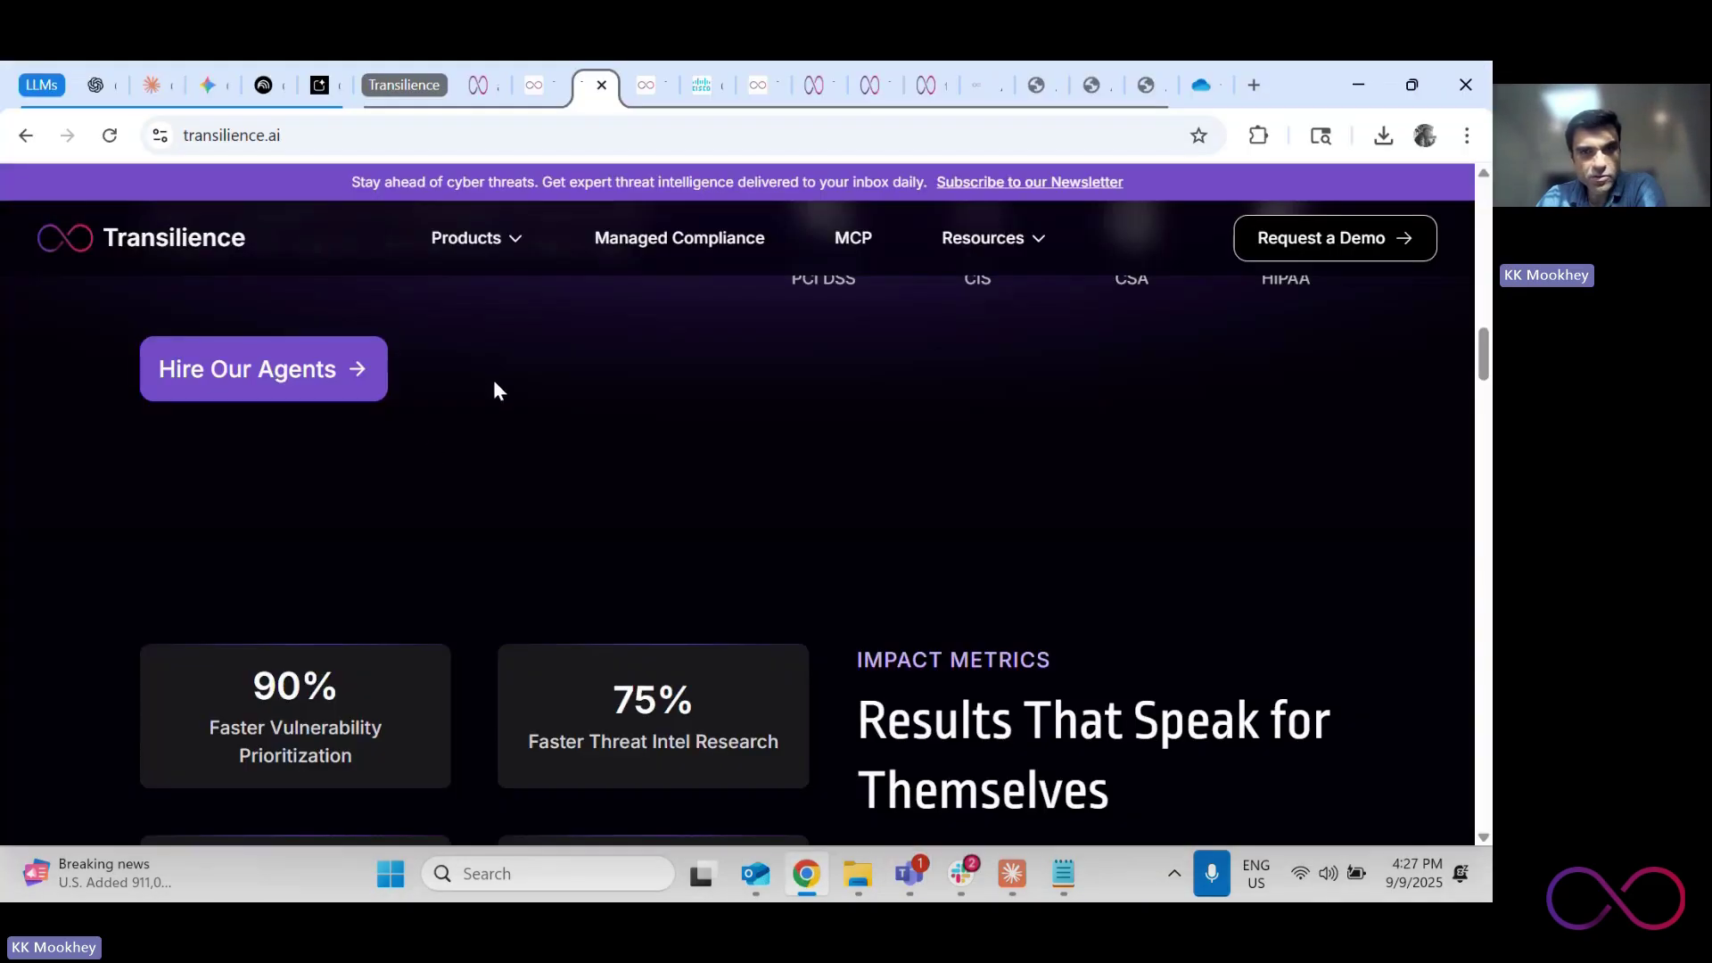
scroll(492, 378, "up", 5)
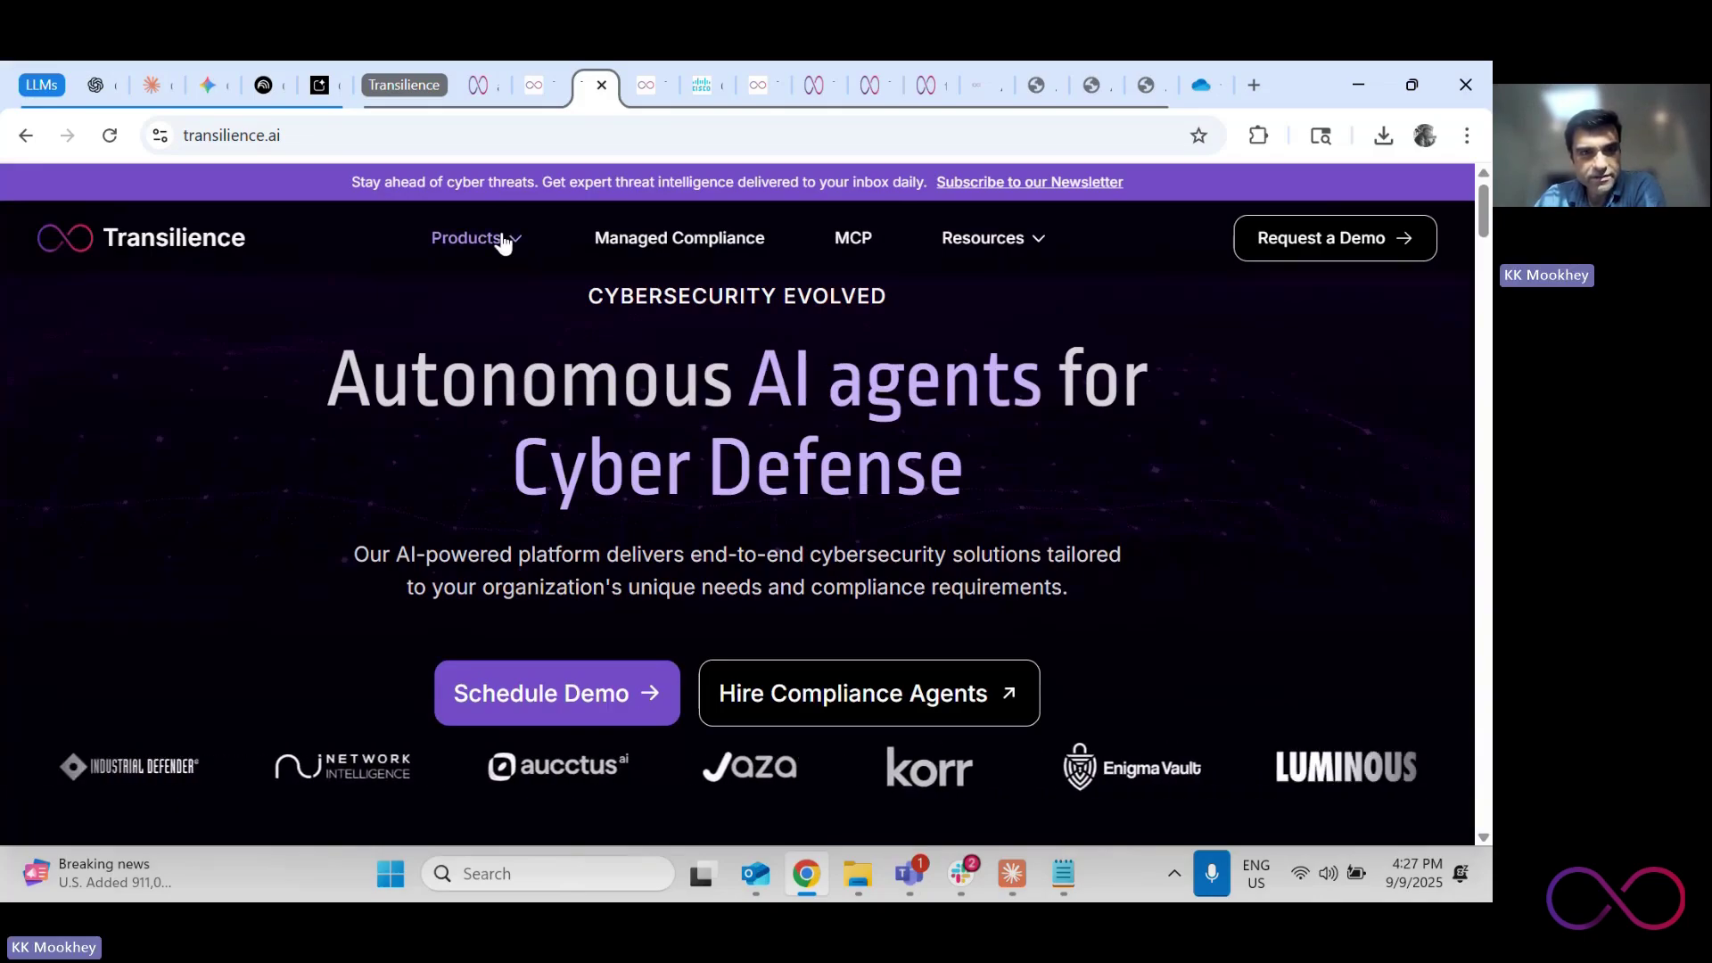
left_click(506, 240)
left_click(536, 417)
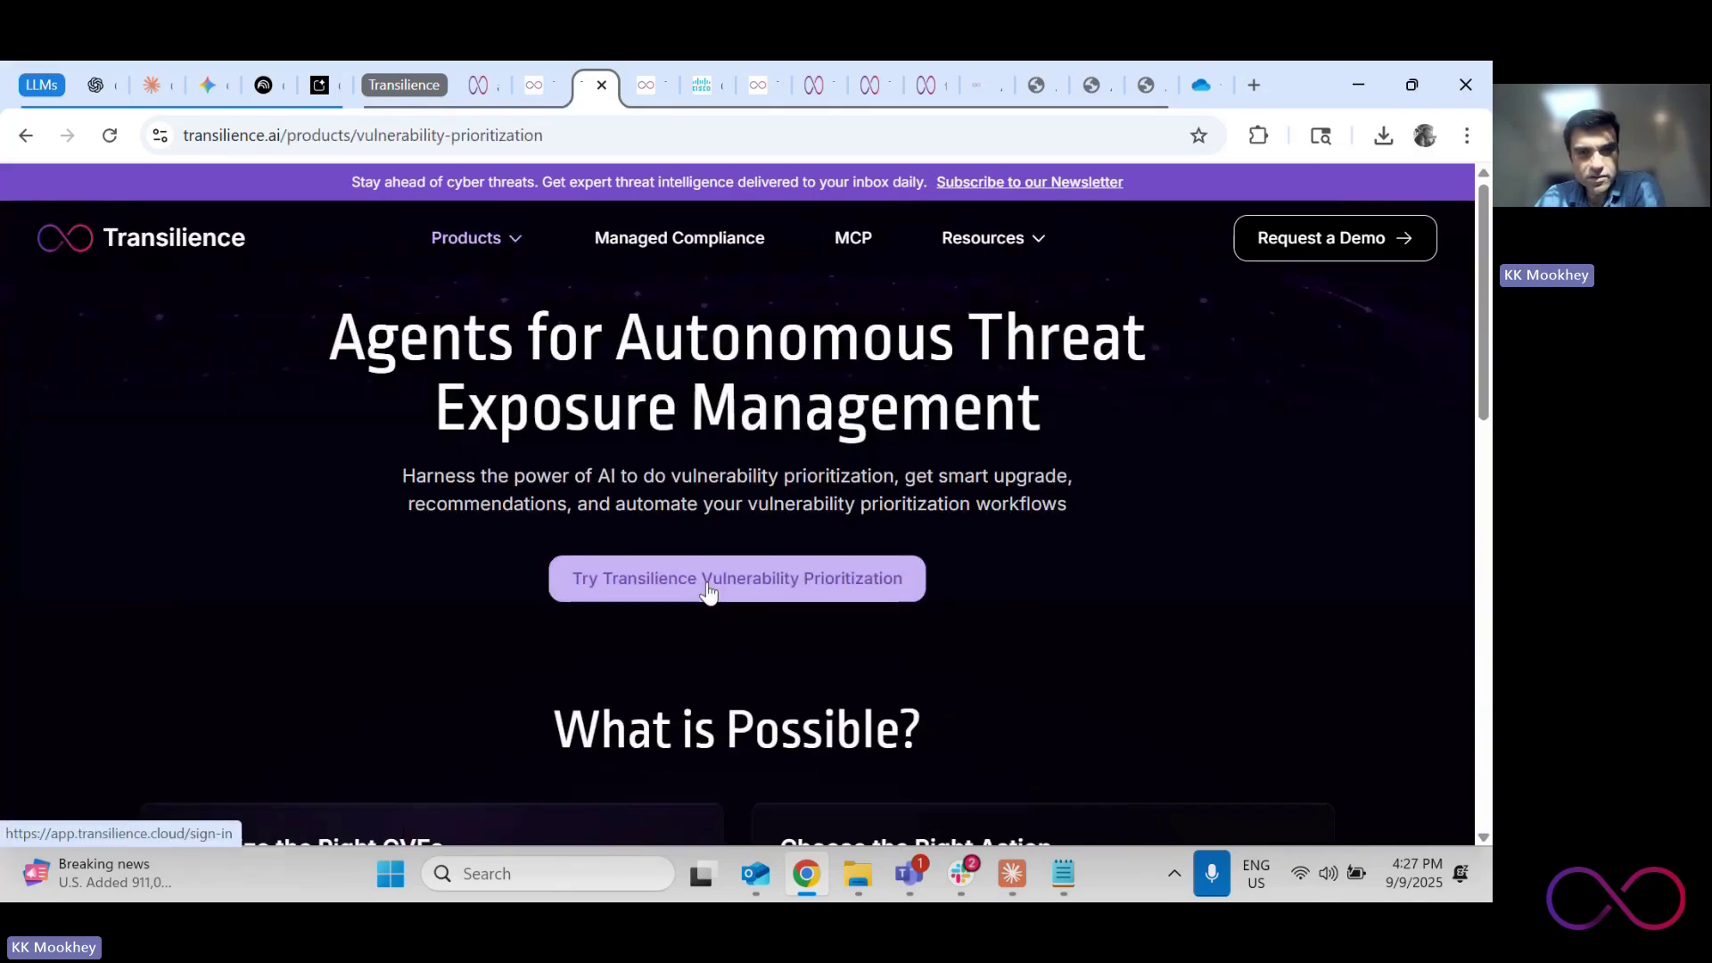
left_click(737, 590)
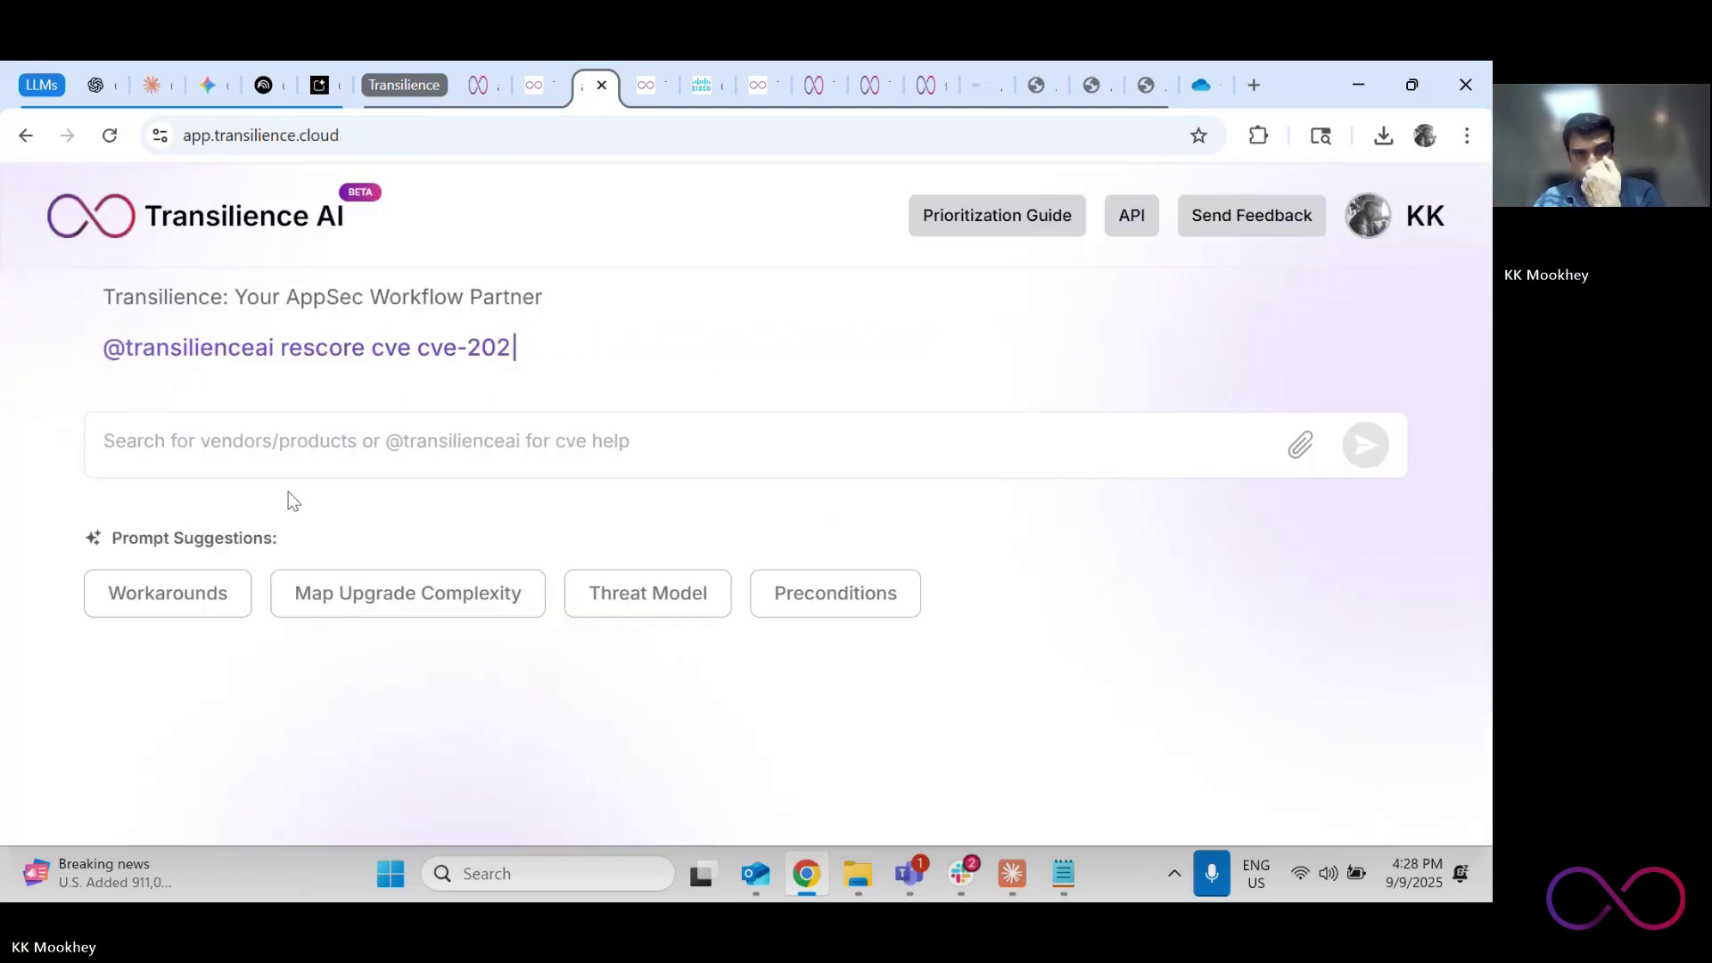
Enter 'fortios' in the Transilience AI vendor/product search box
left_click(272, 459)
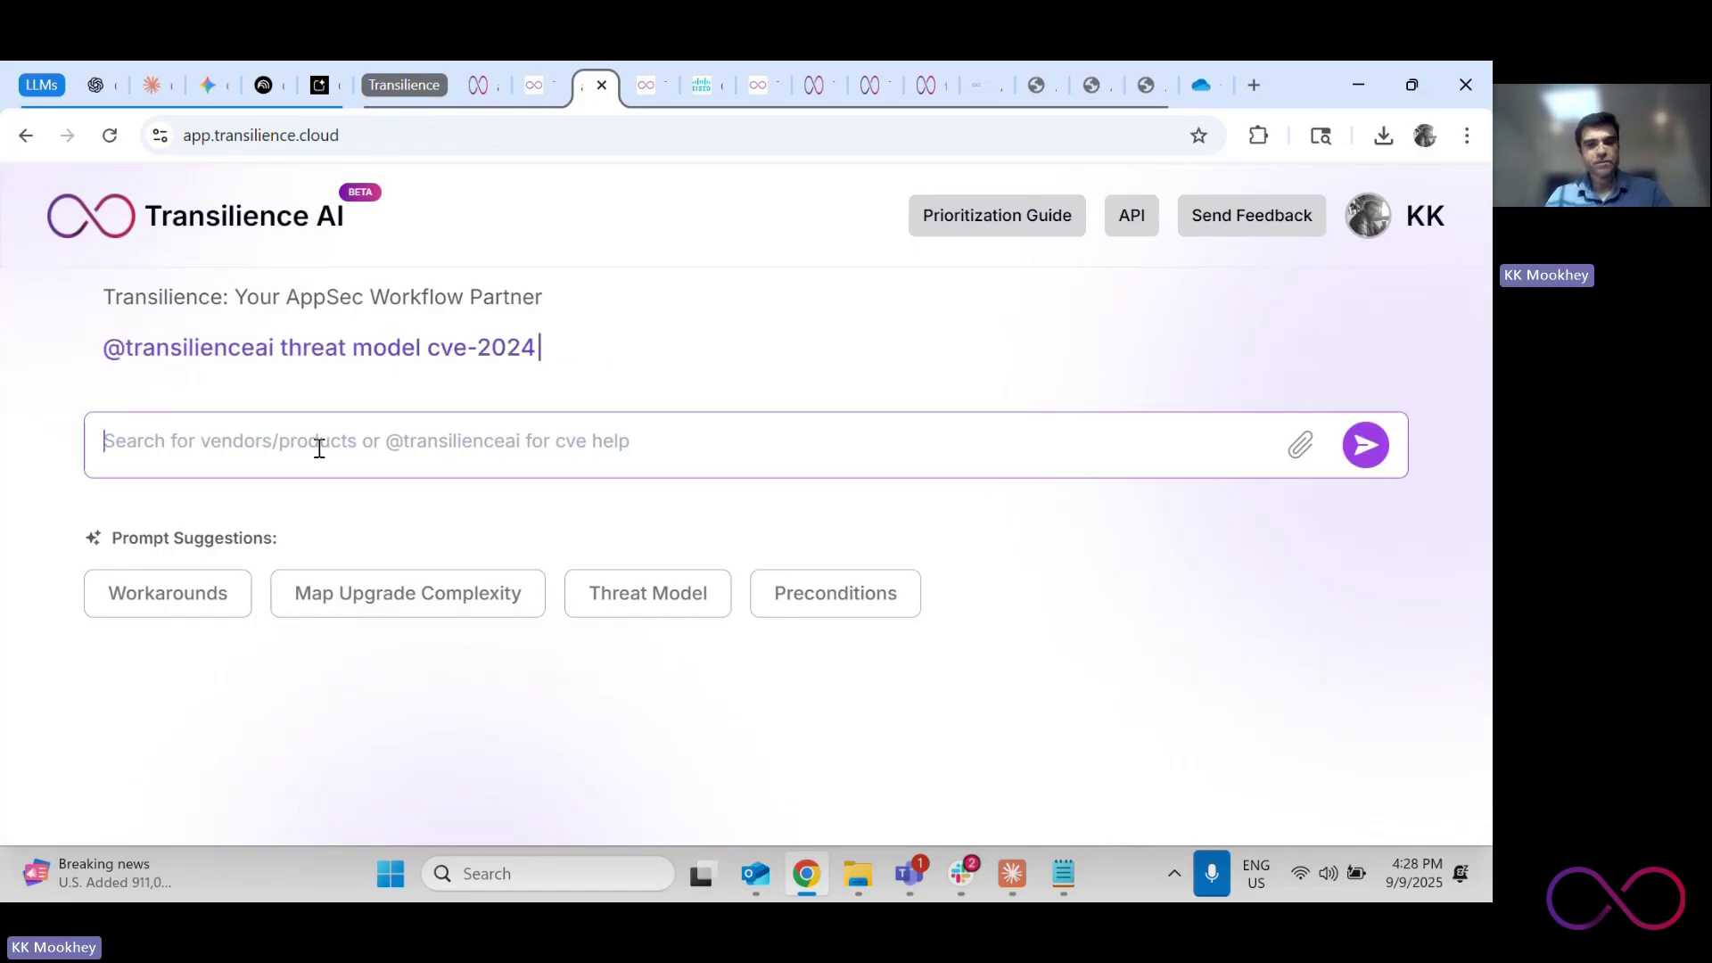
type("fortios")
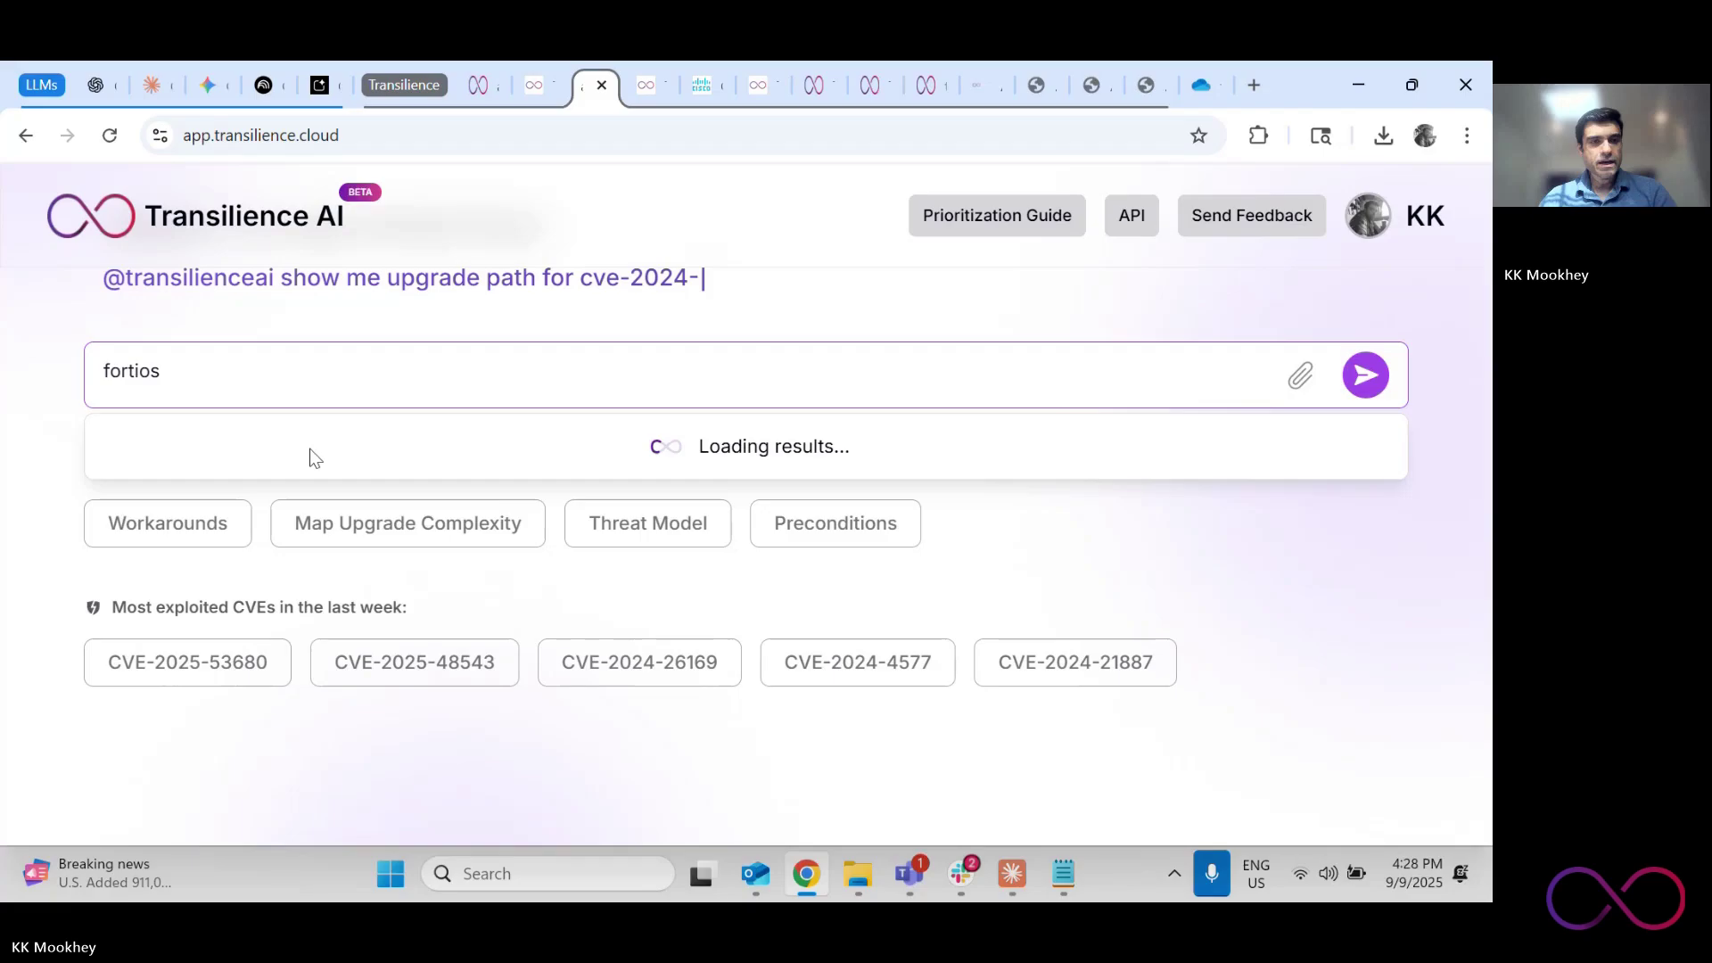
Chart Fortinet fortios CVEs, narrowing the version range to 6.2.2 onward
left_click(255, 525)
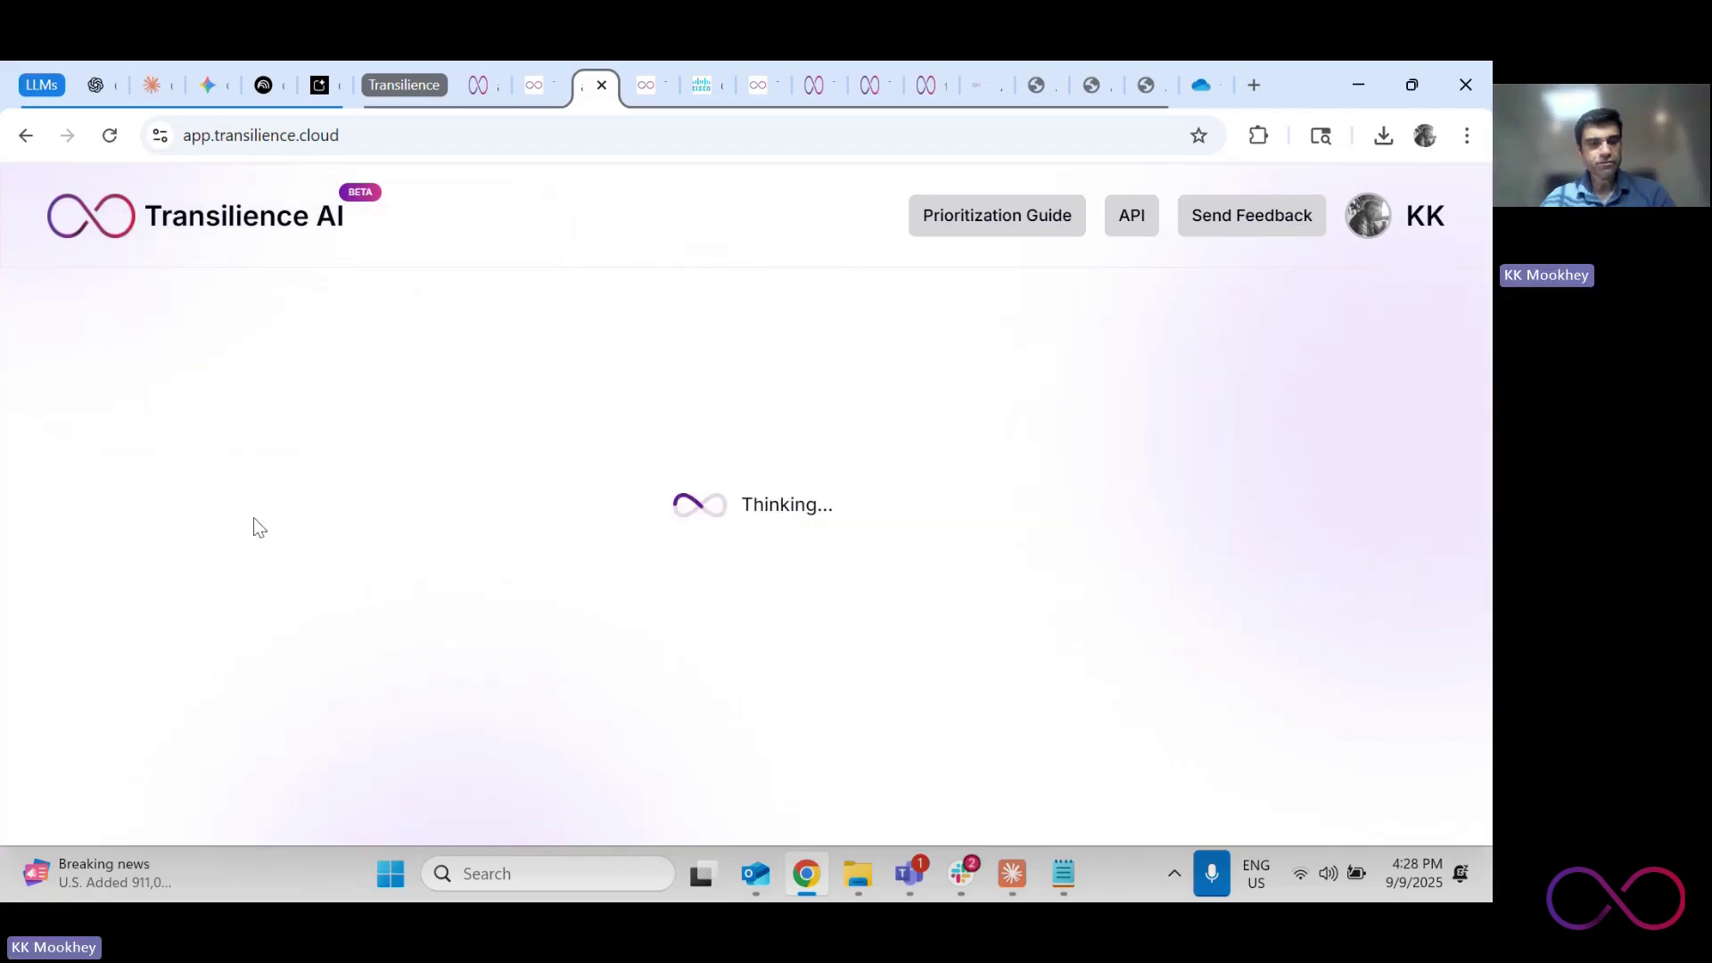
scroll(1115, 678, "down", 3)
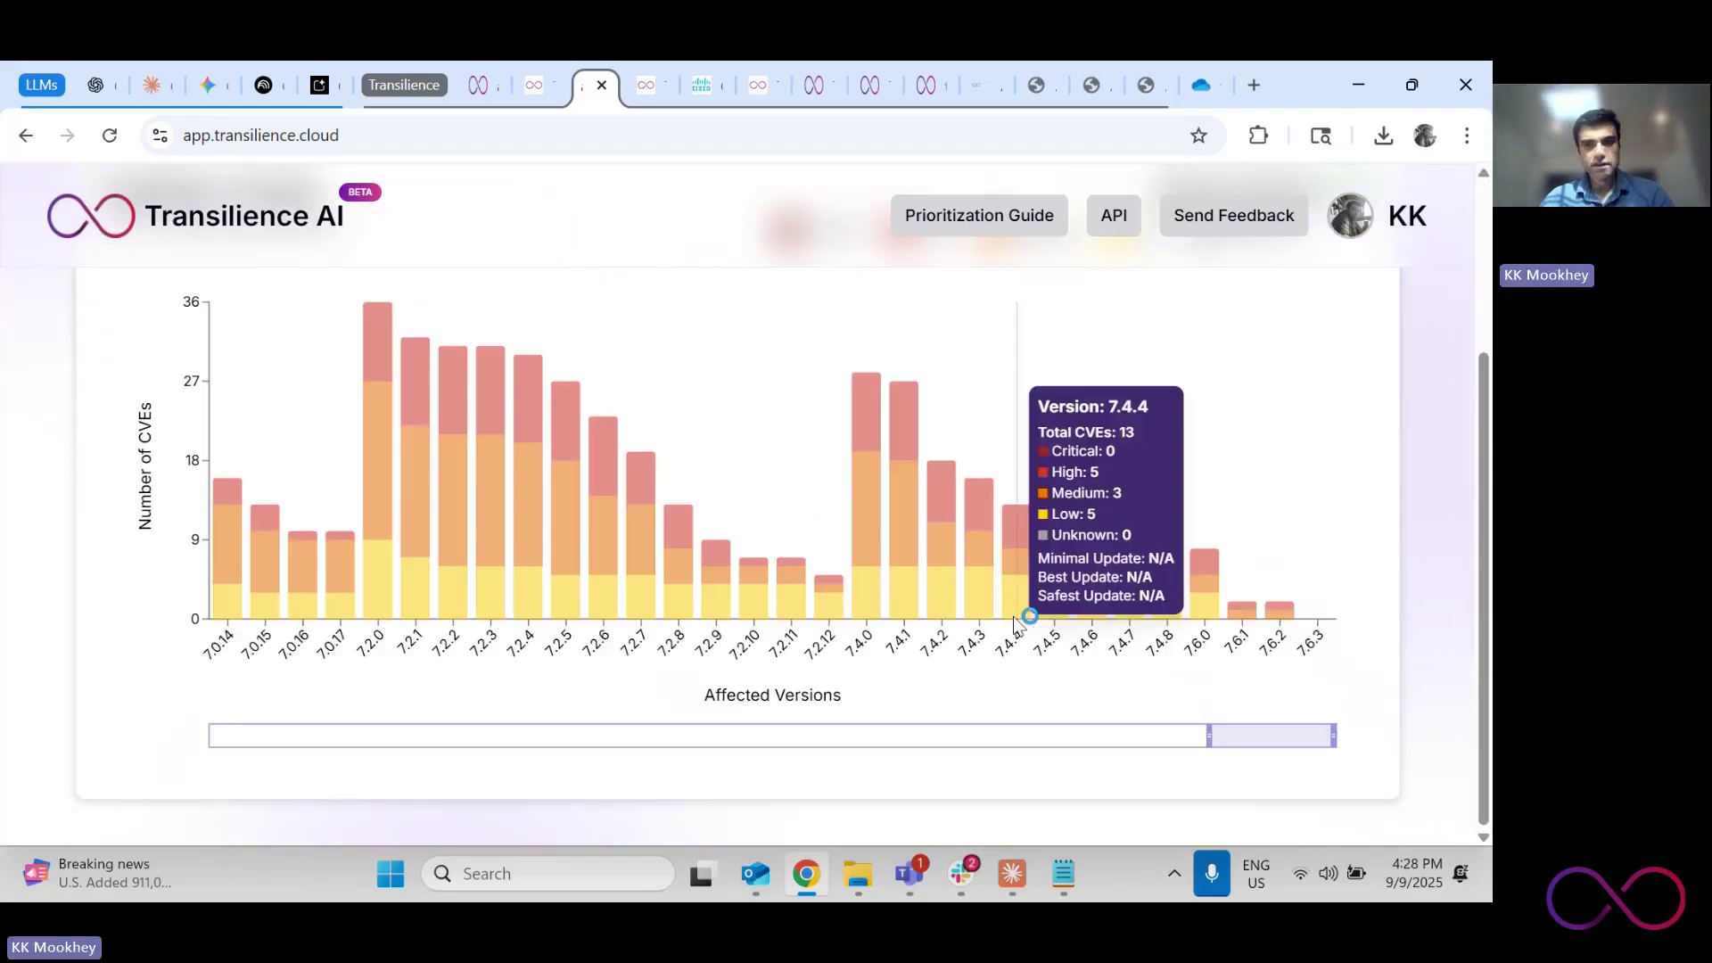
left_click_drag(1208, 739, 957, 737)
left_click_drag(693, 737, 449, 741)
left_click_drag(253, 748, 343, 746)
left_click_drag(800, 738, 1009, 736)
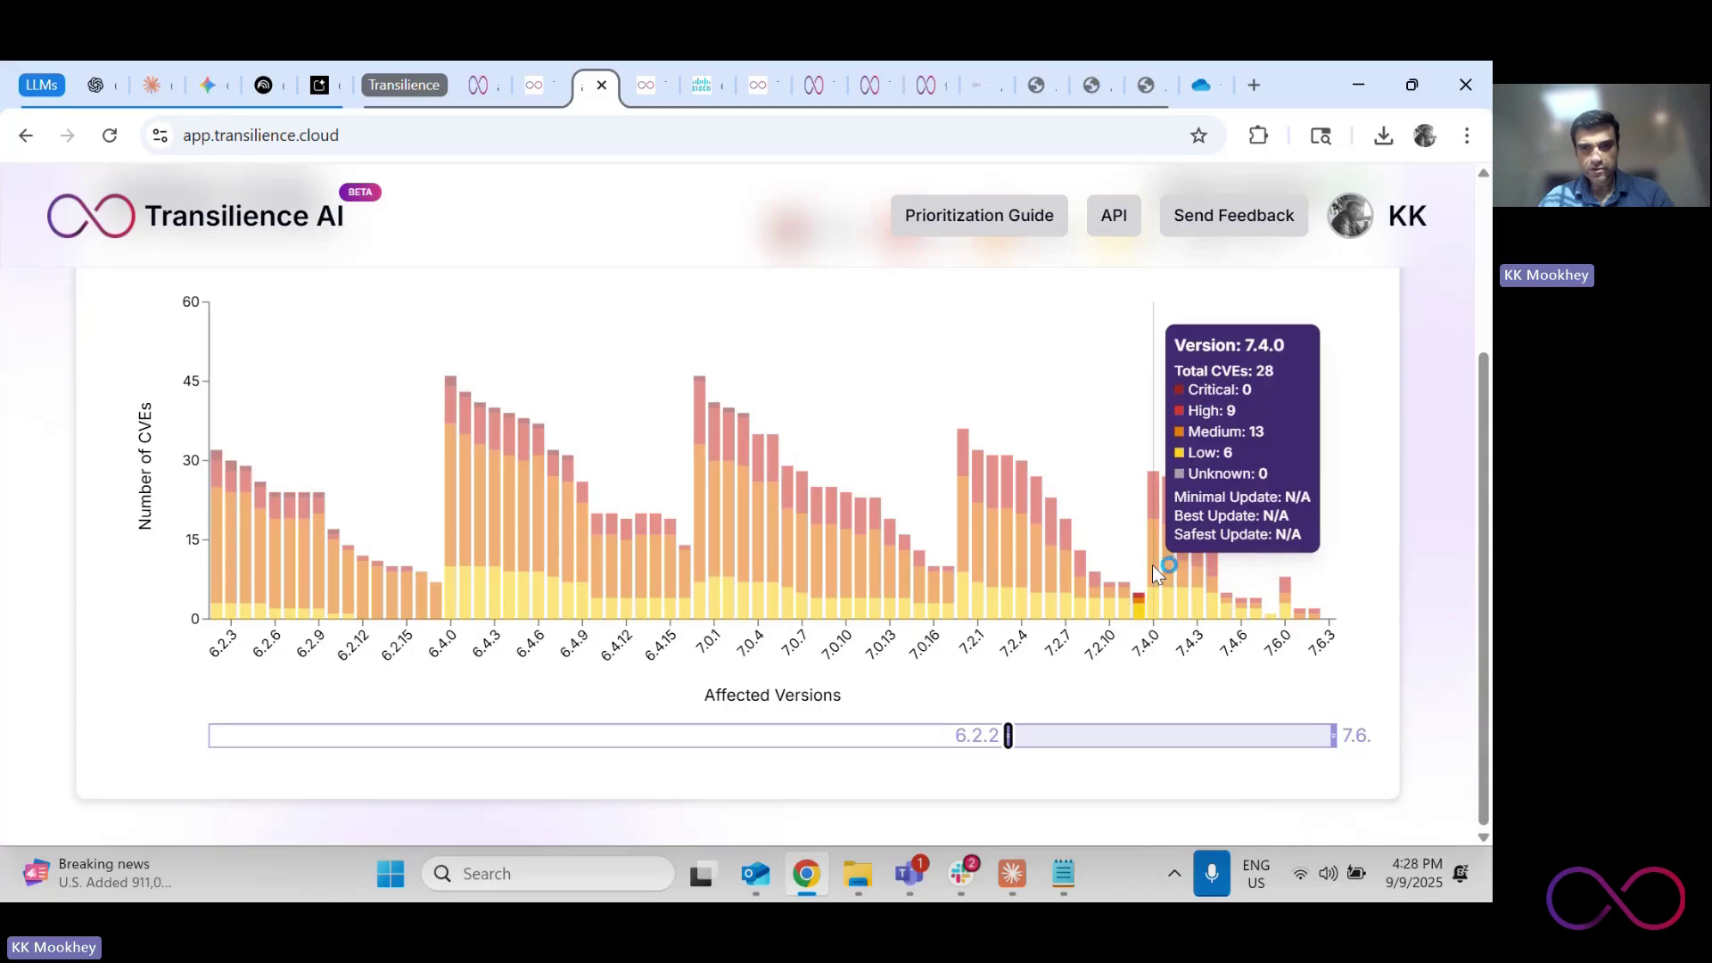
List version 7.2.0's CVEs and sort them by CVSS, then by EPSS
mouse_move(1161, 576)
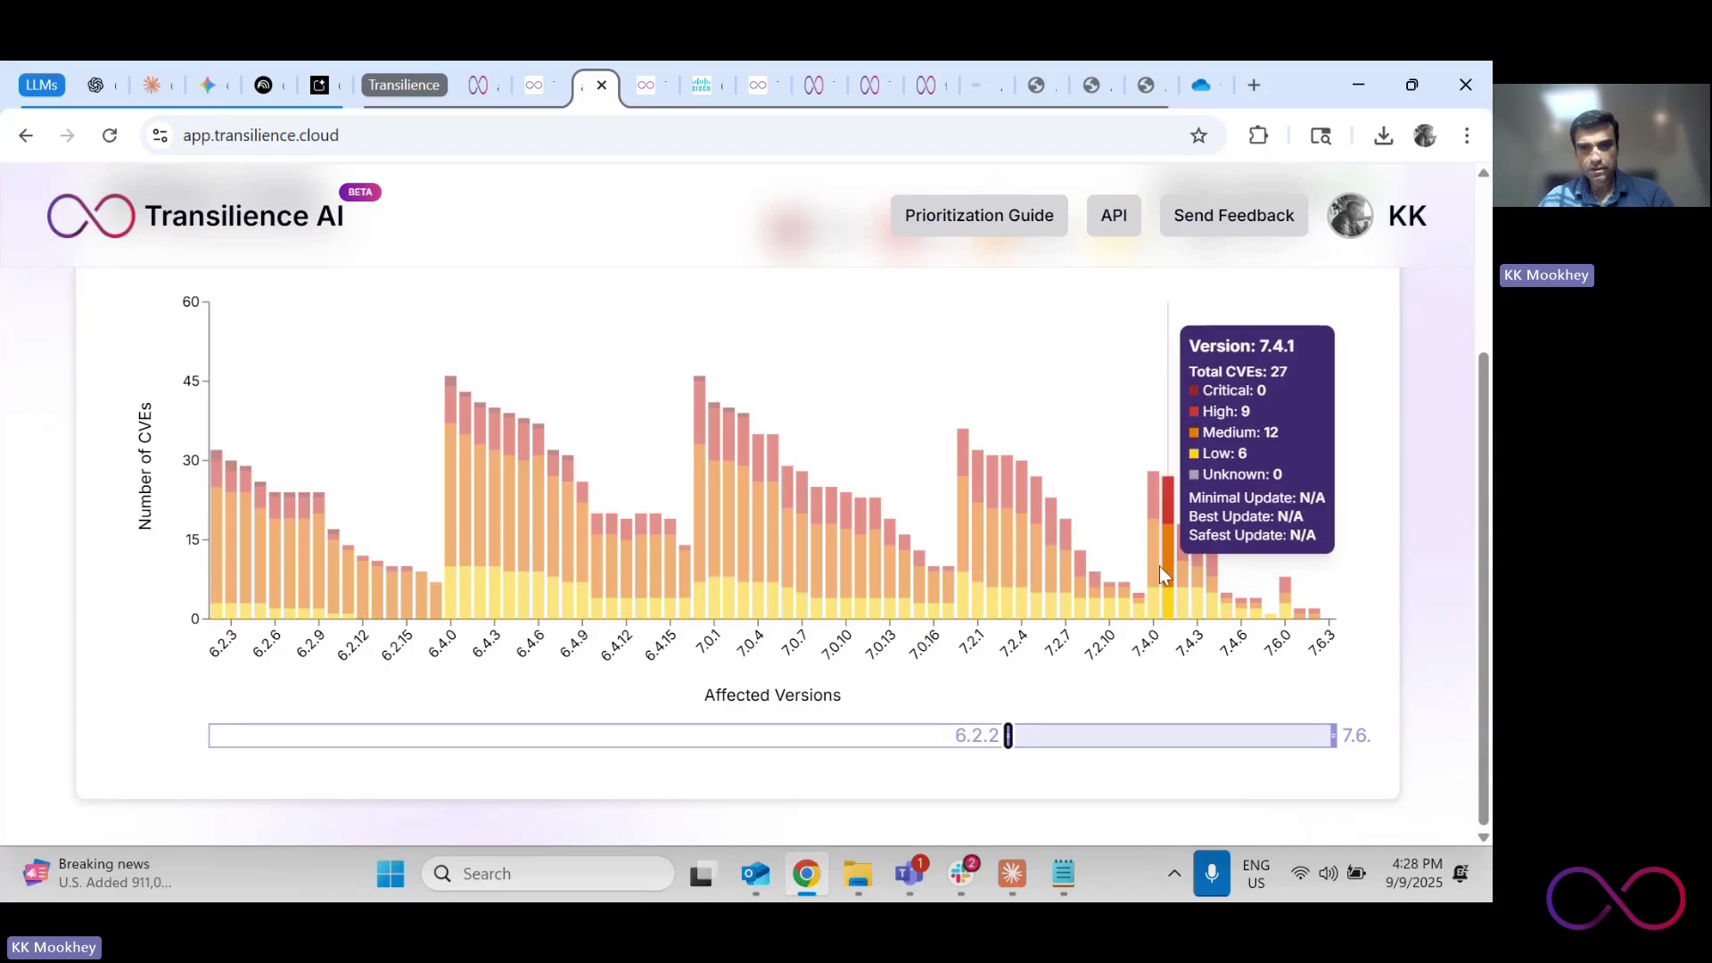
left_click(963, 534)
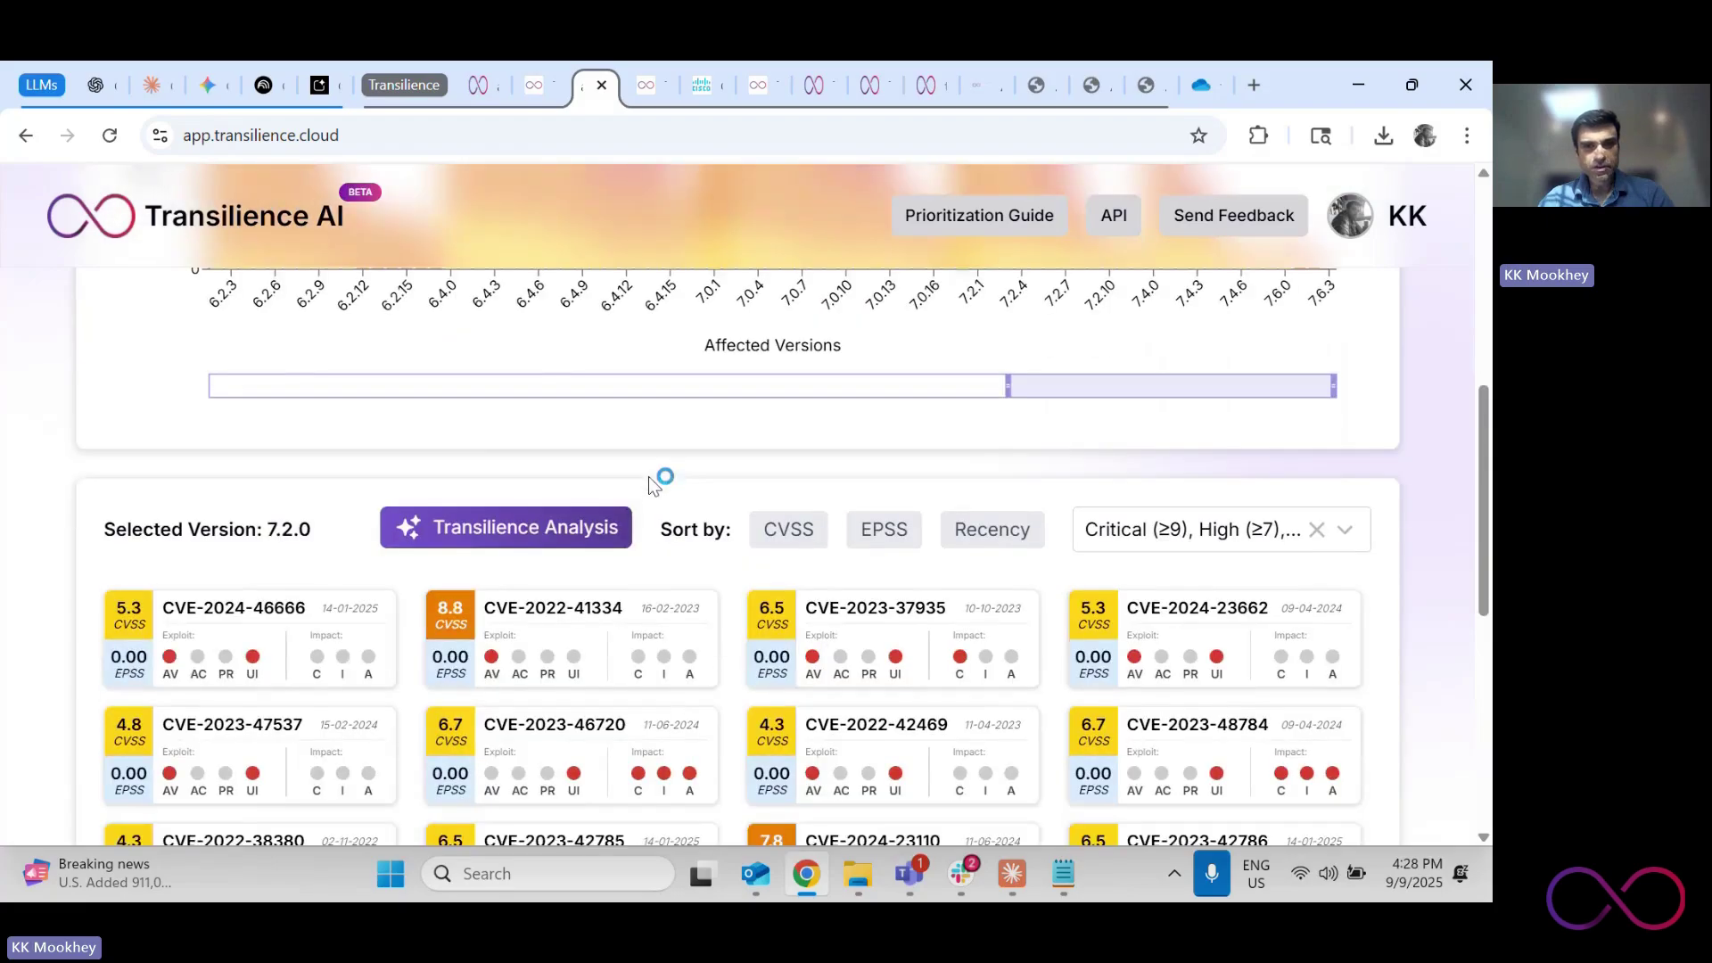
scroll(511, 705, "down", 3)
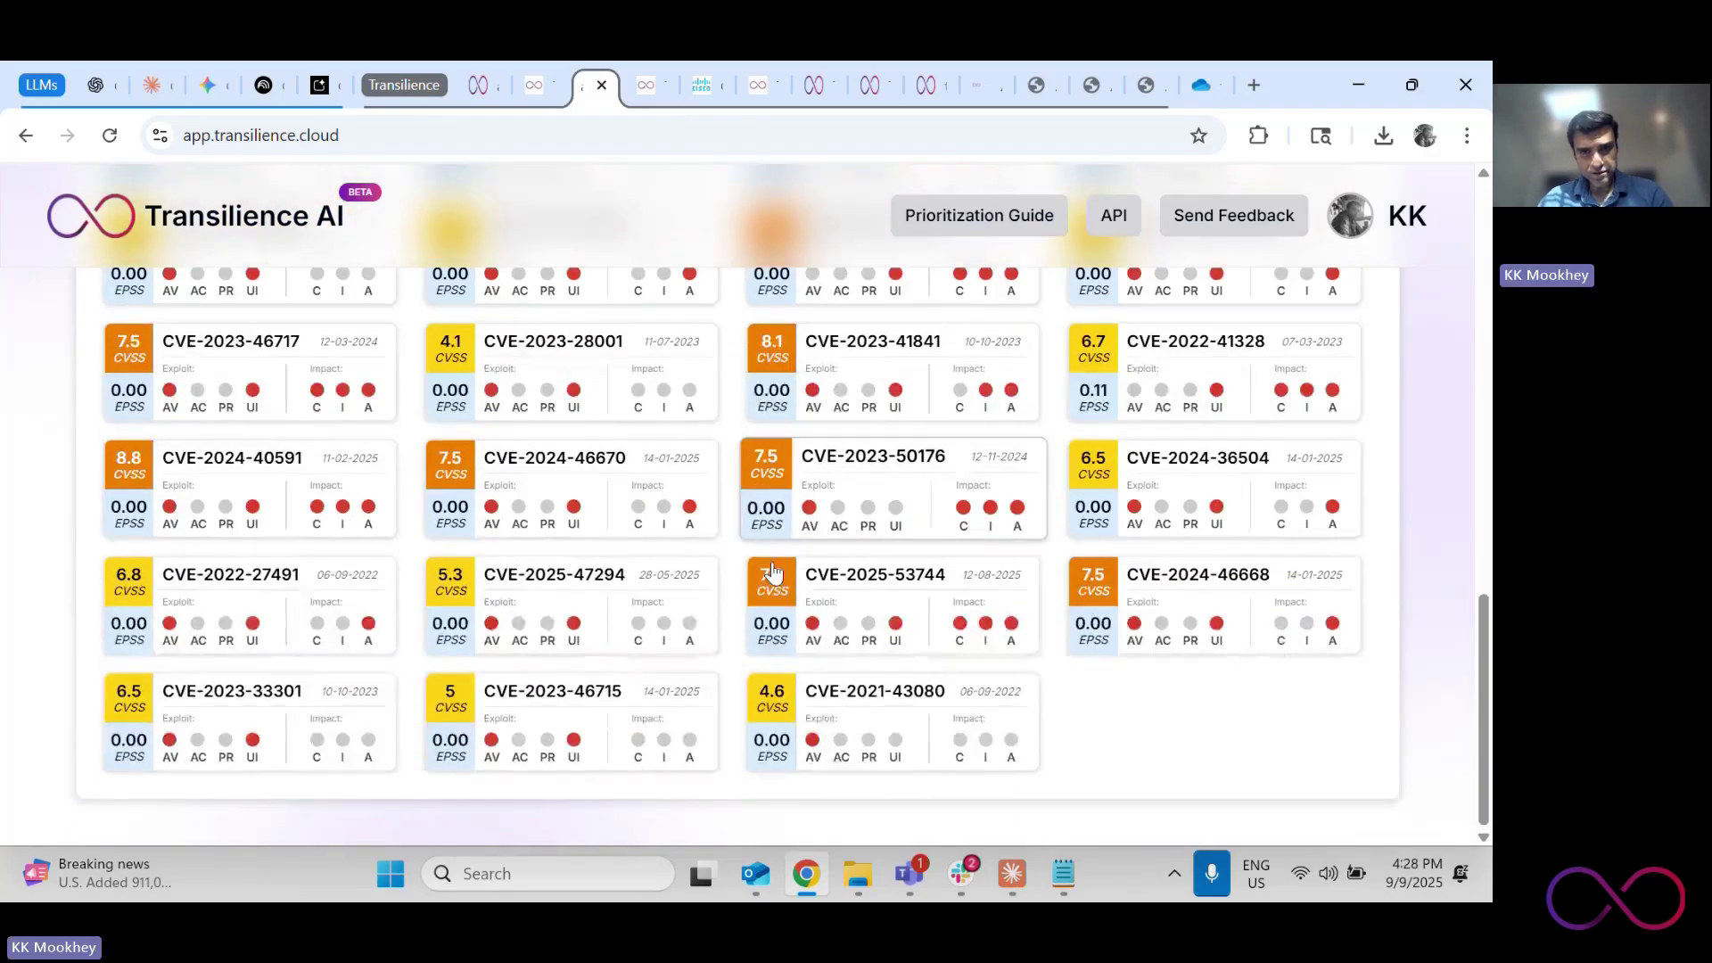
scroll(773, 571, "down", 4)
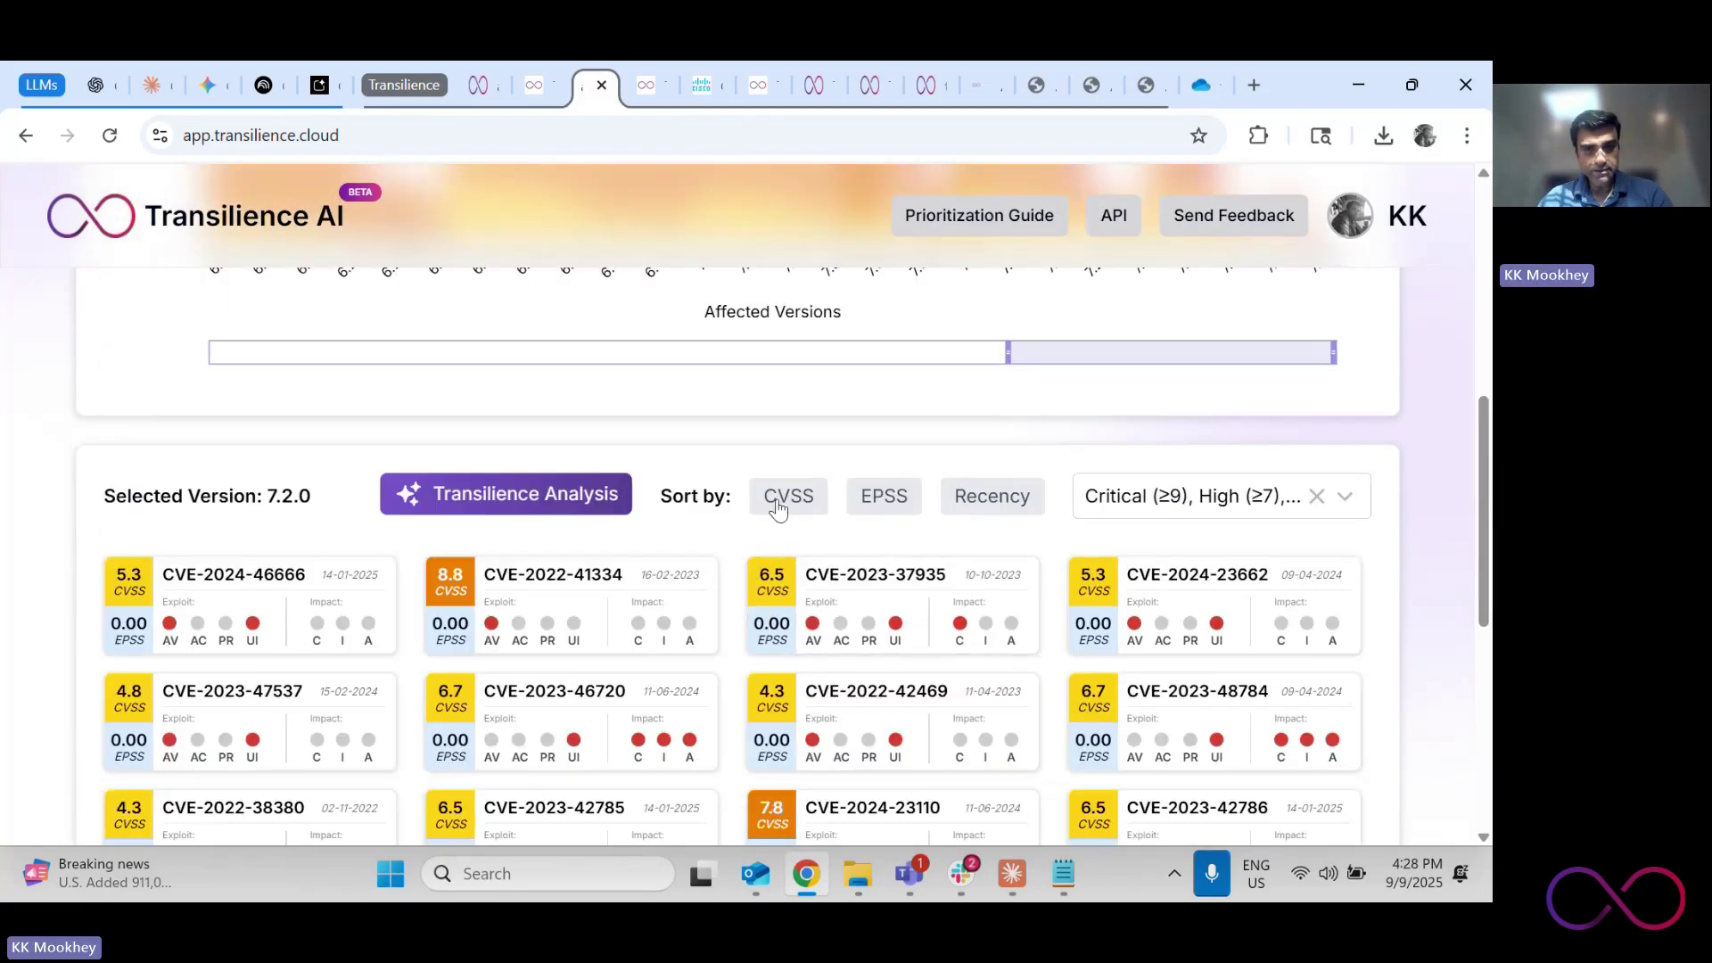
left_click(737, 497)
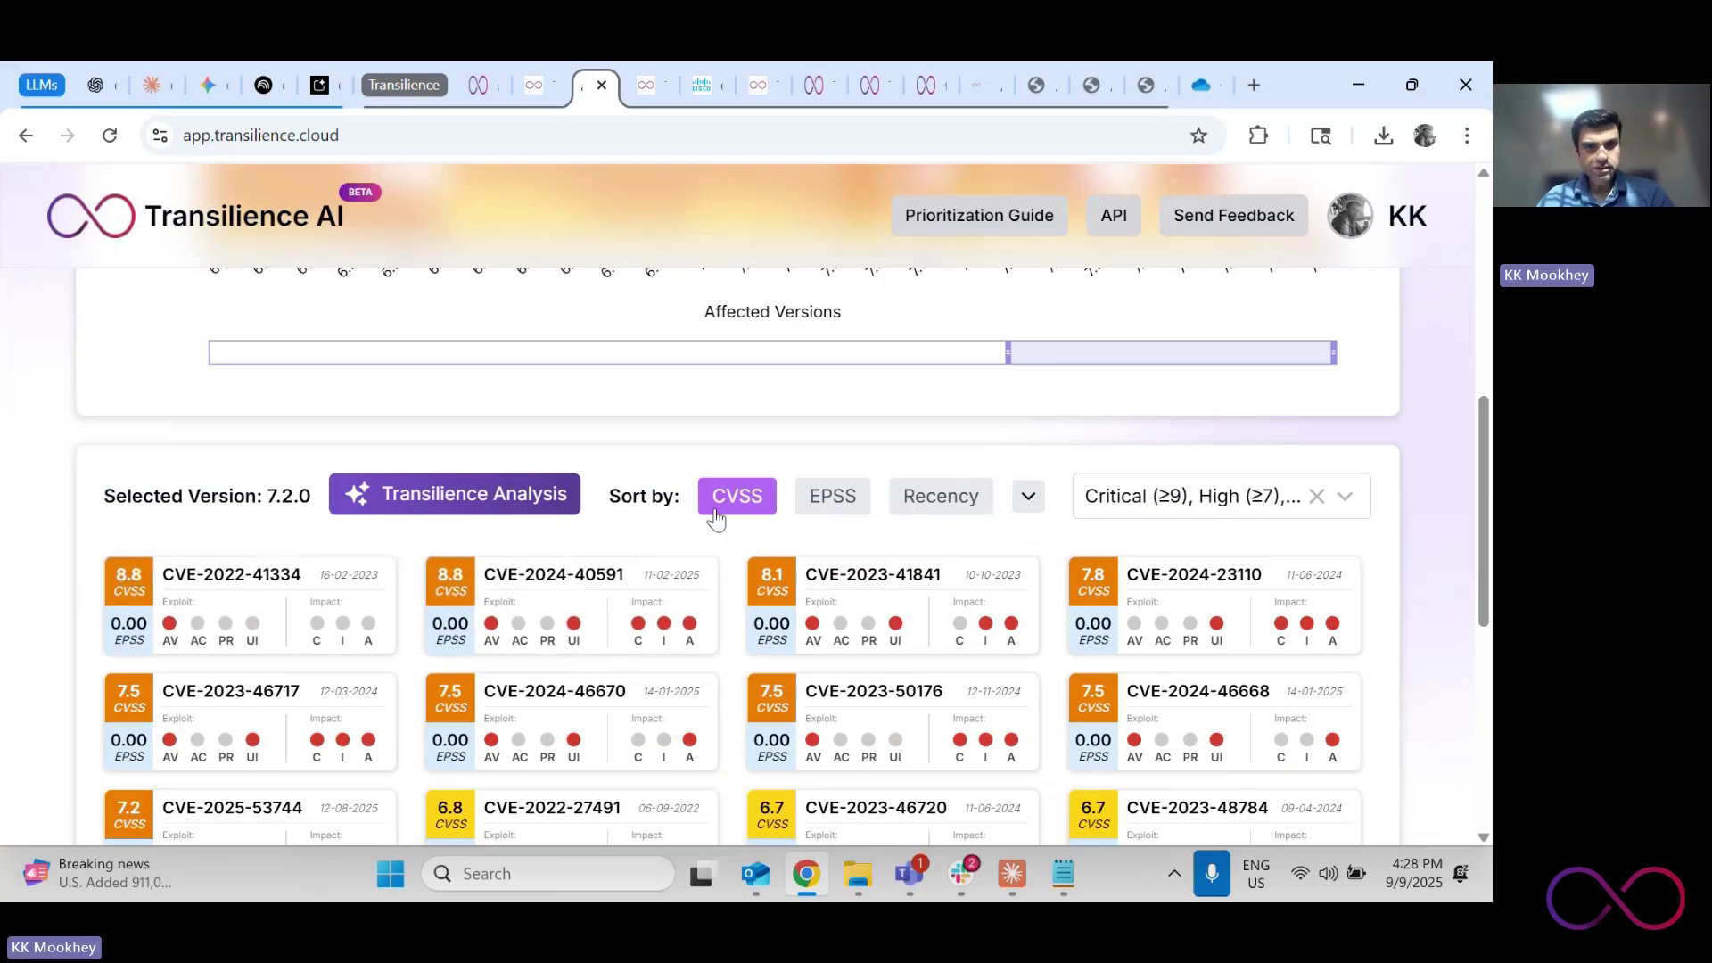
left_click(826, 504)
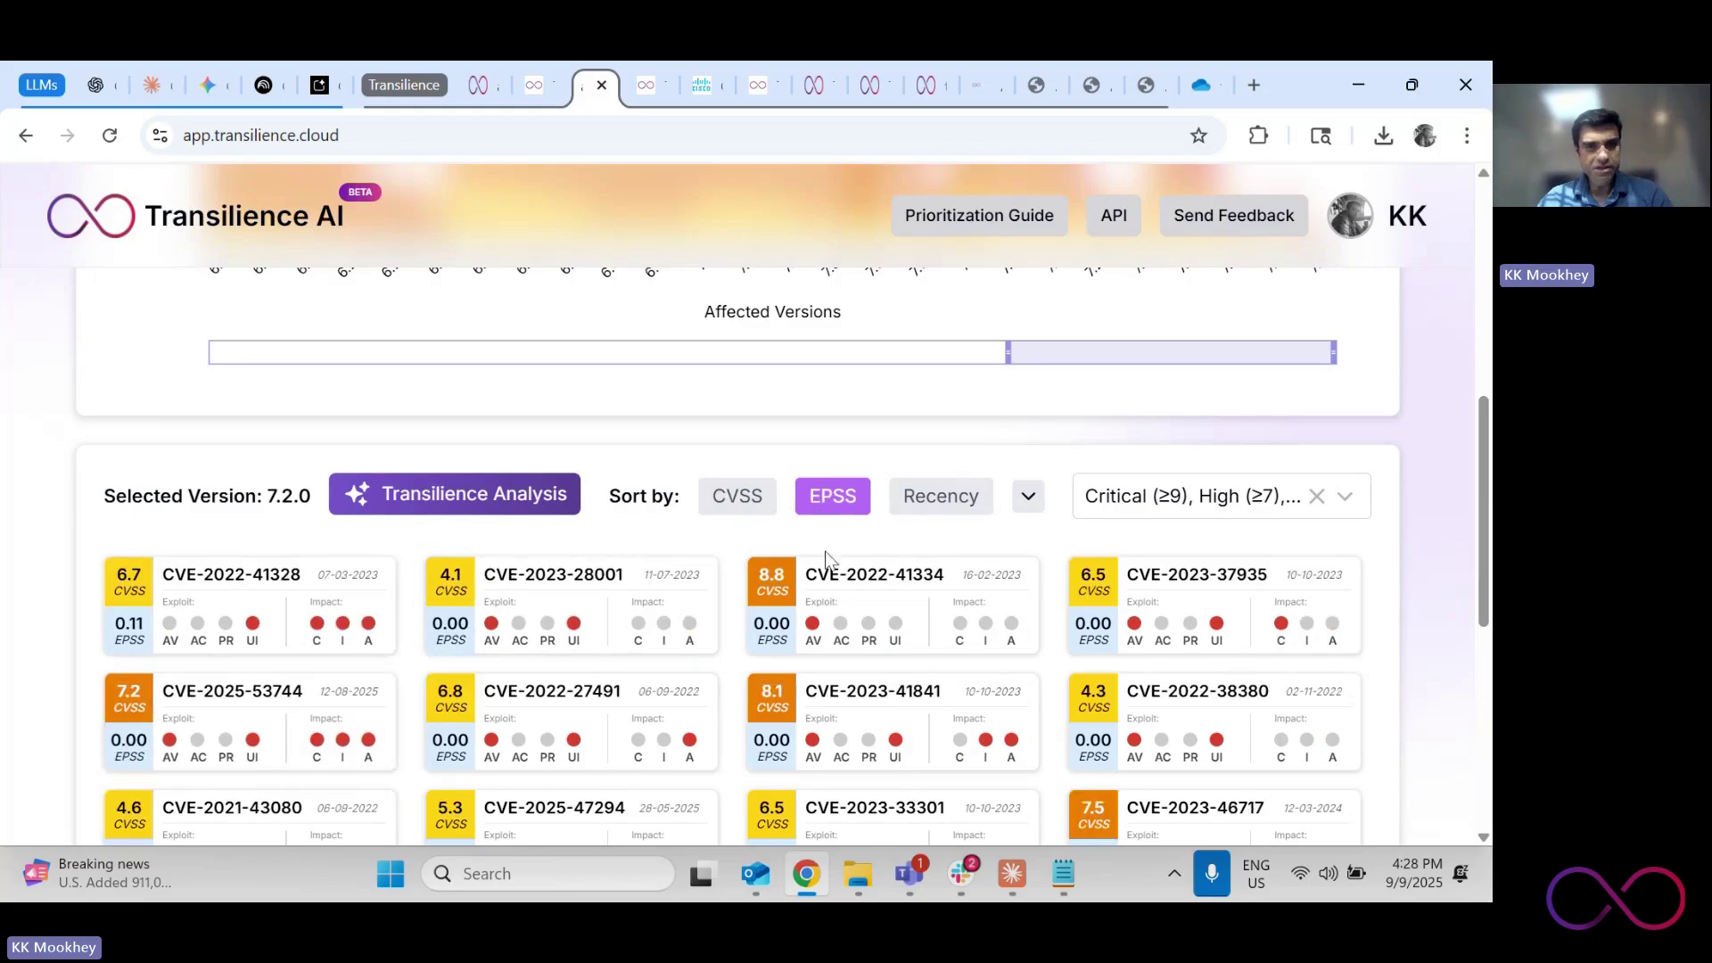
Copy CVE-2025-20265 from the Cisco advisory and return to the Transilience tab
left_click(703, 86)
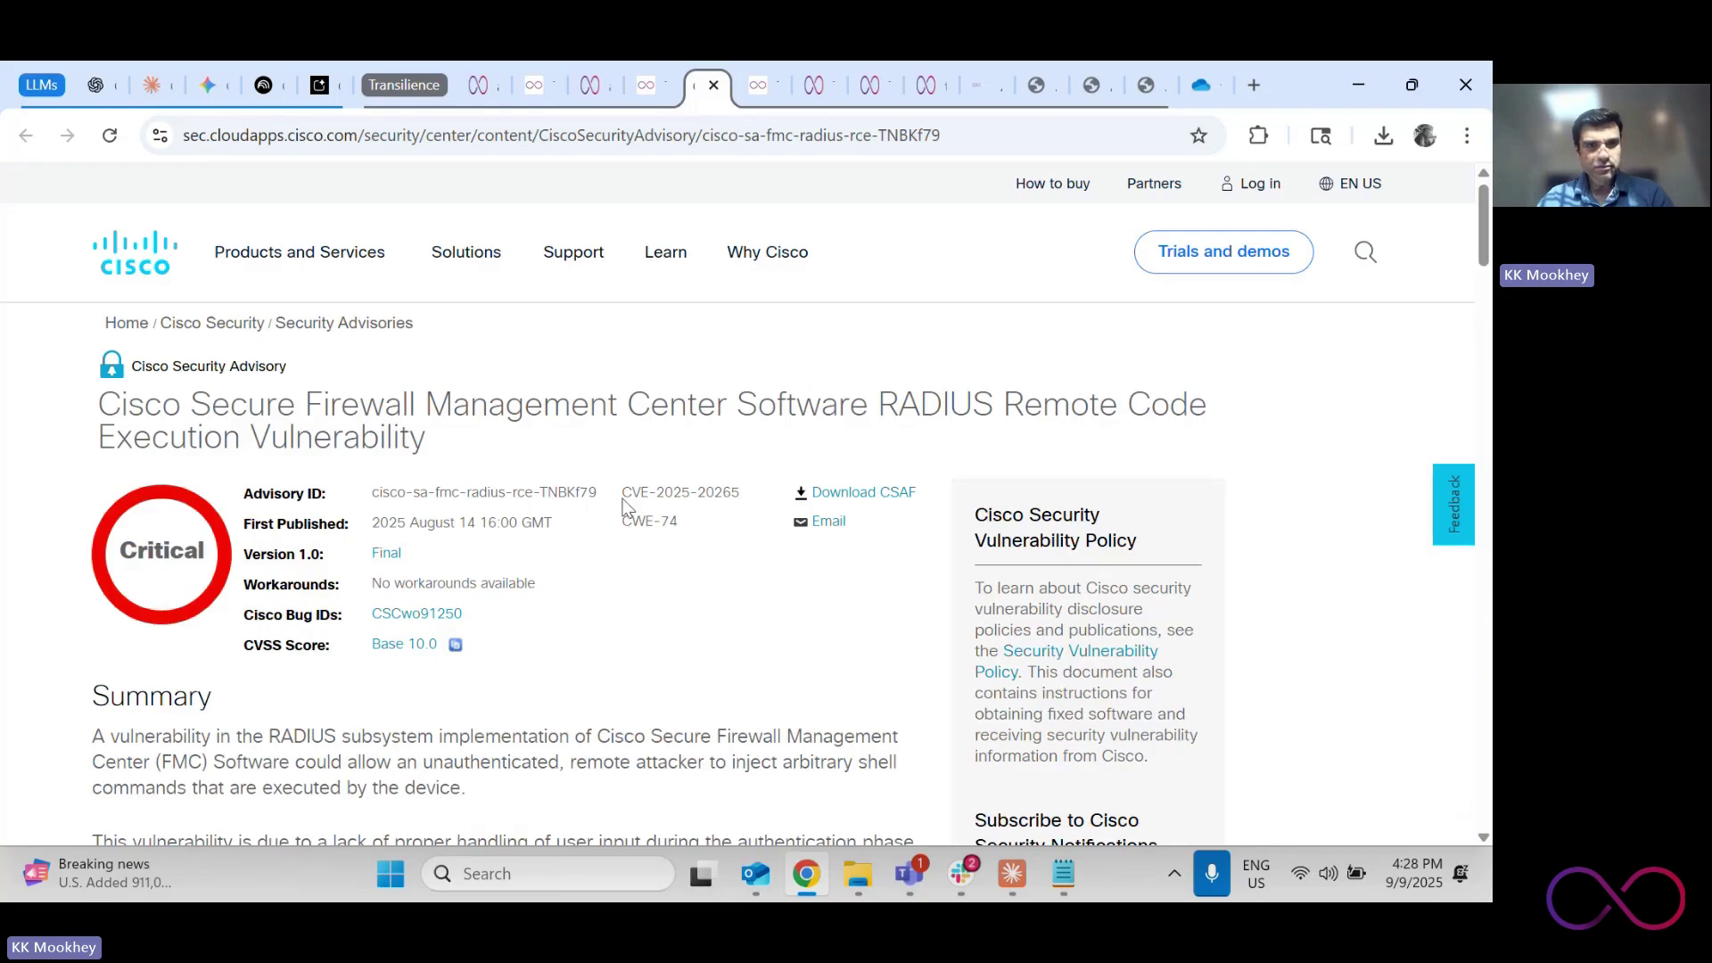
left_click_drag(627, 493, 732, 494)
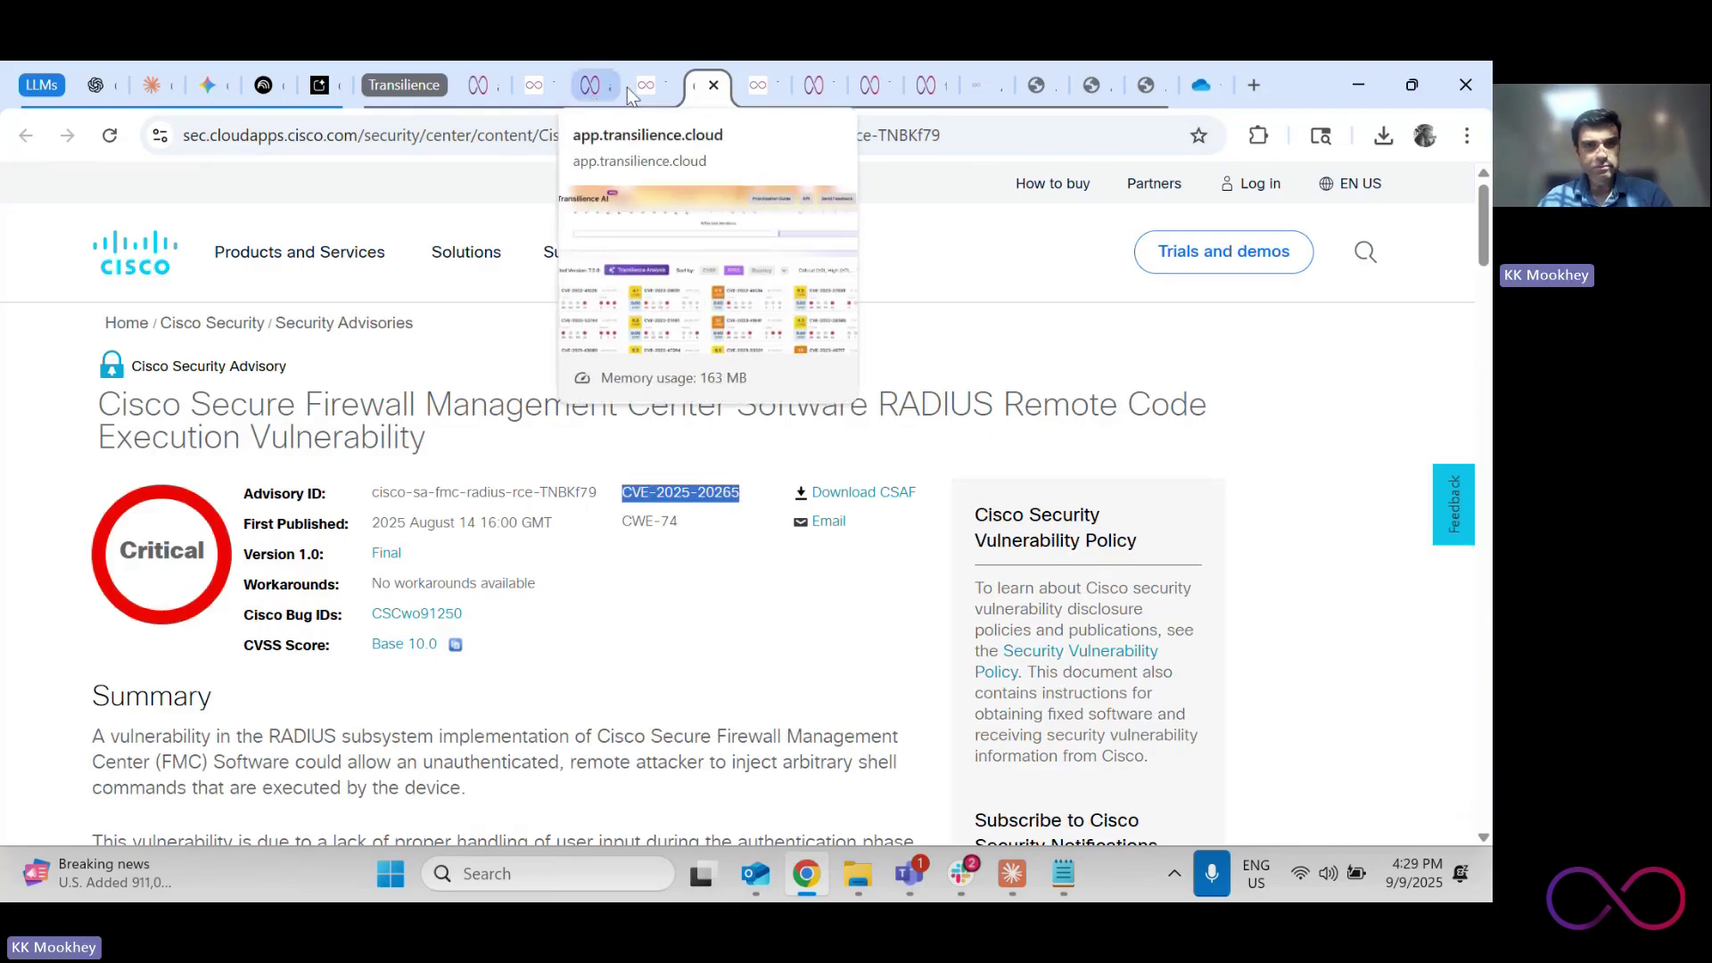
left_click(581, 90)
Search for the pasted CVE-2025-20265 and open its result
scroll(431, 401, "up", 8)
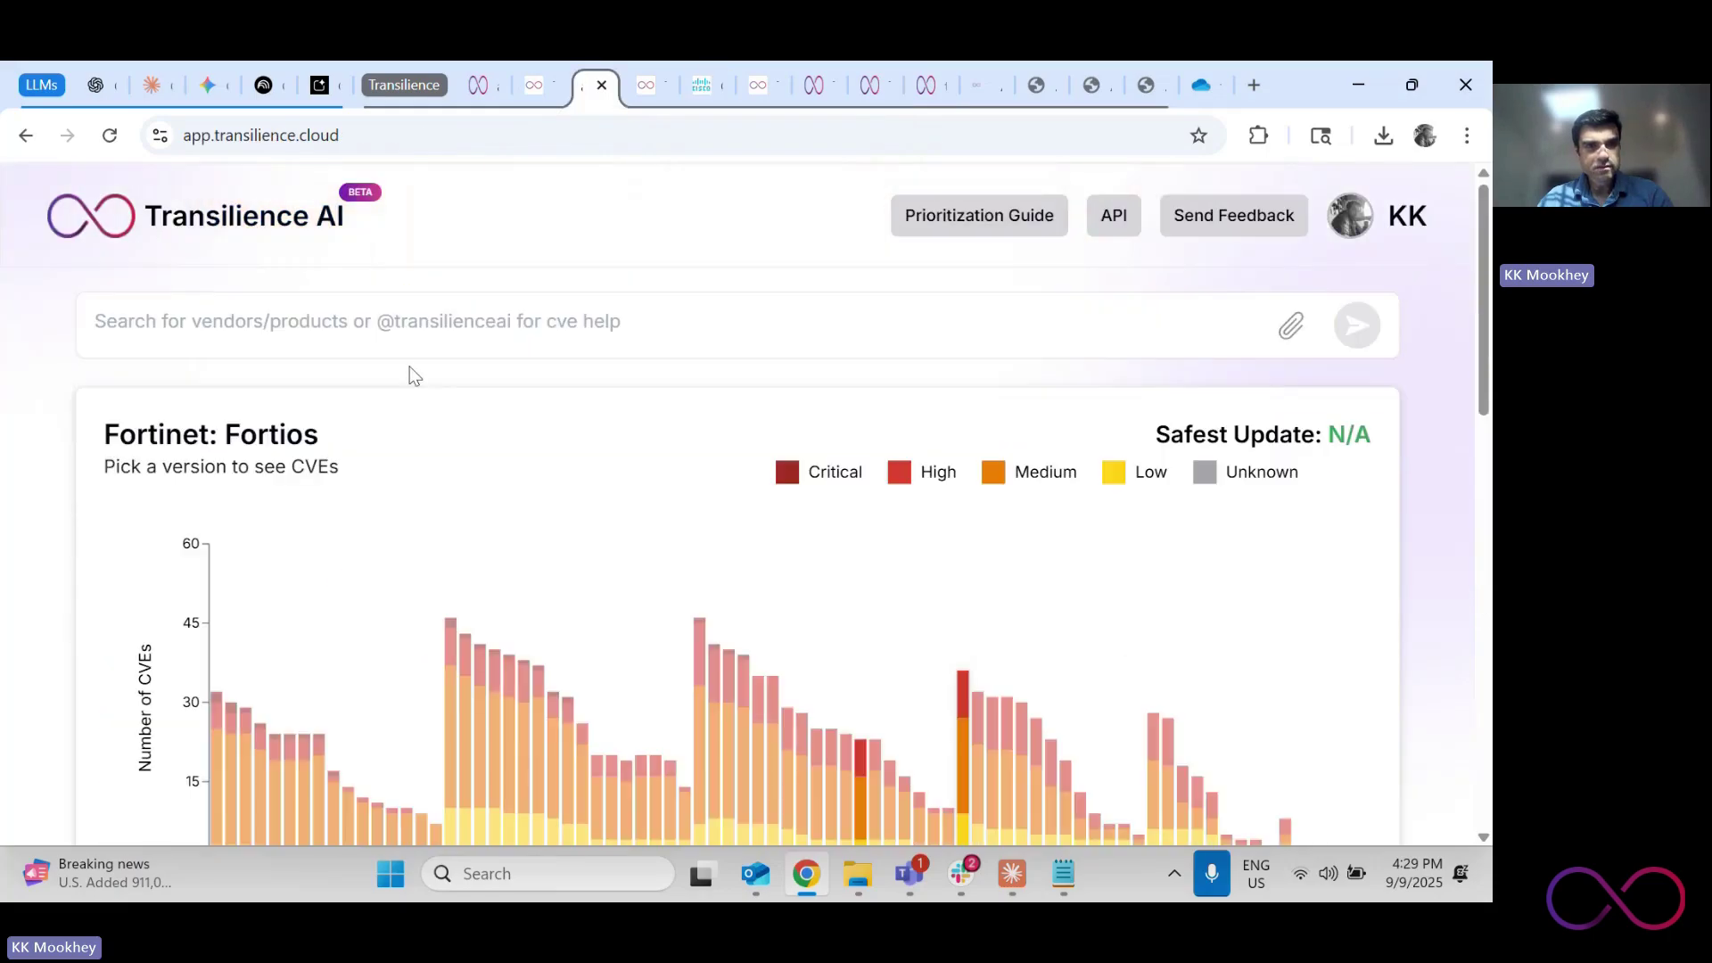
left_click(322, 330)
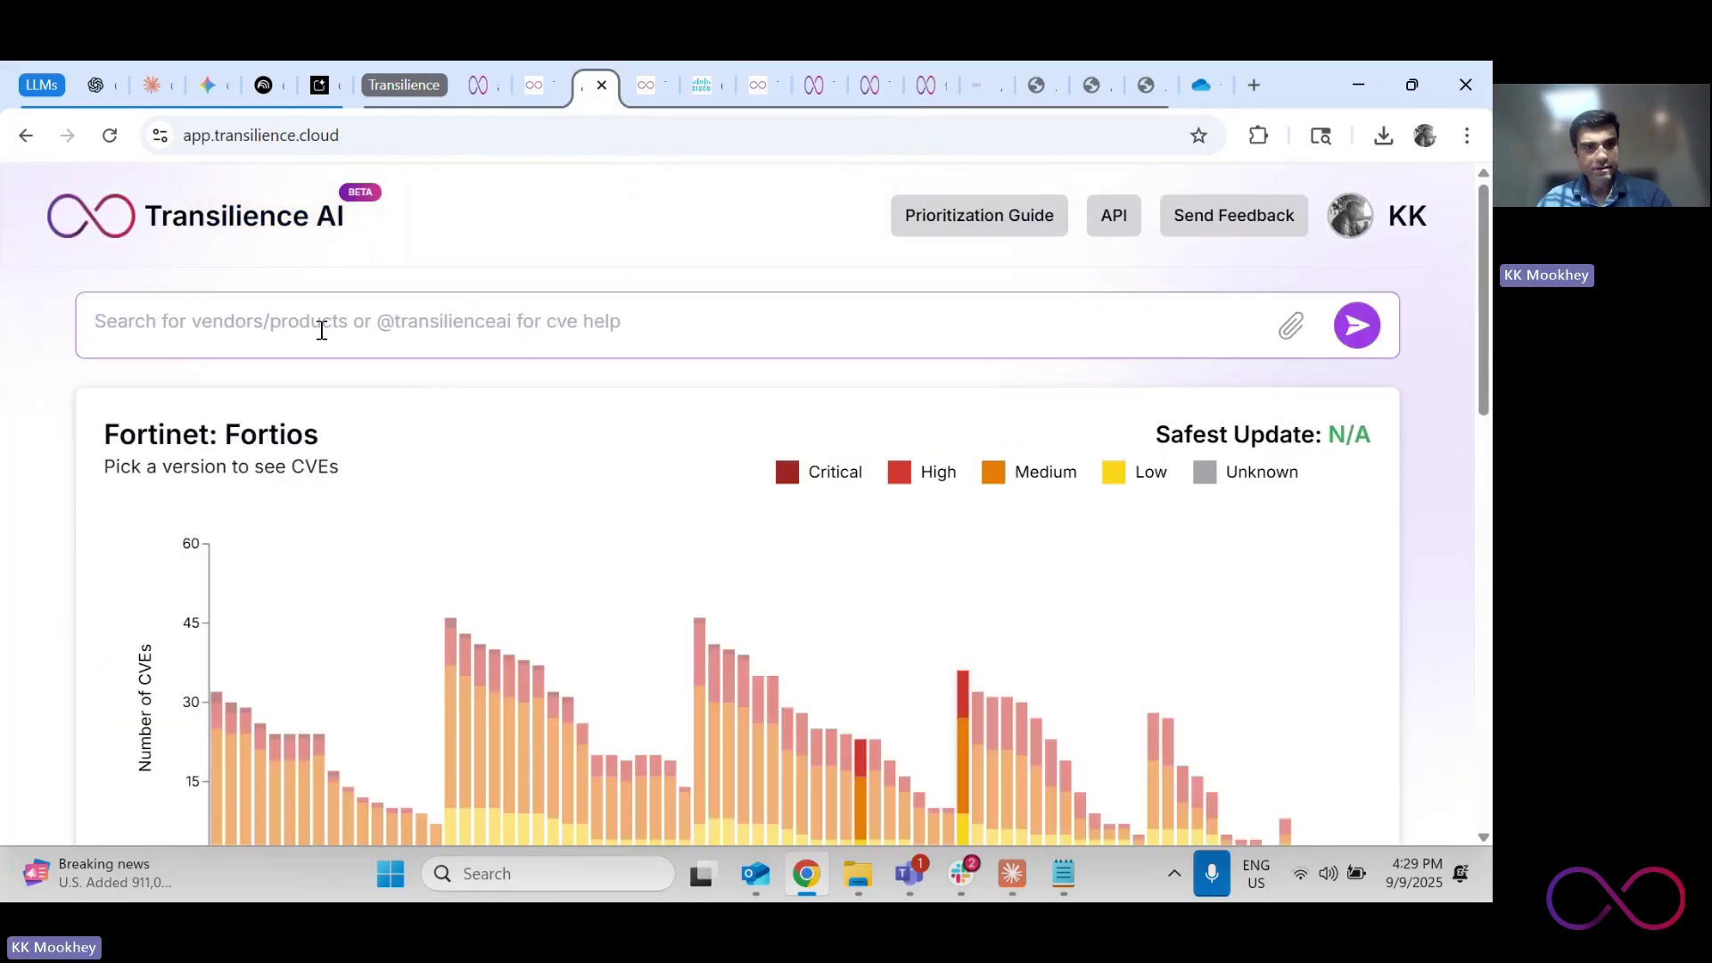
type("CVE-2025-20265")
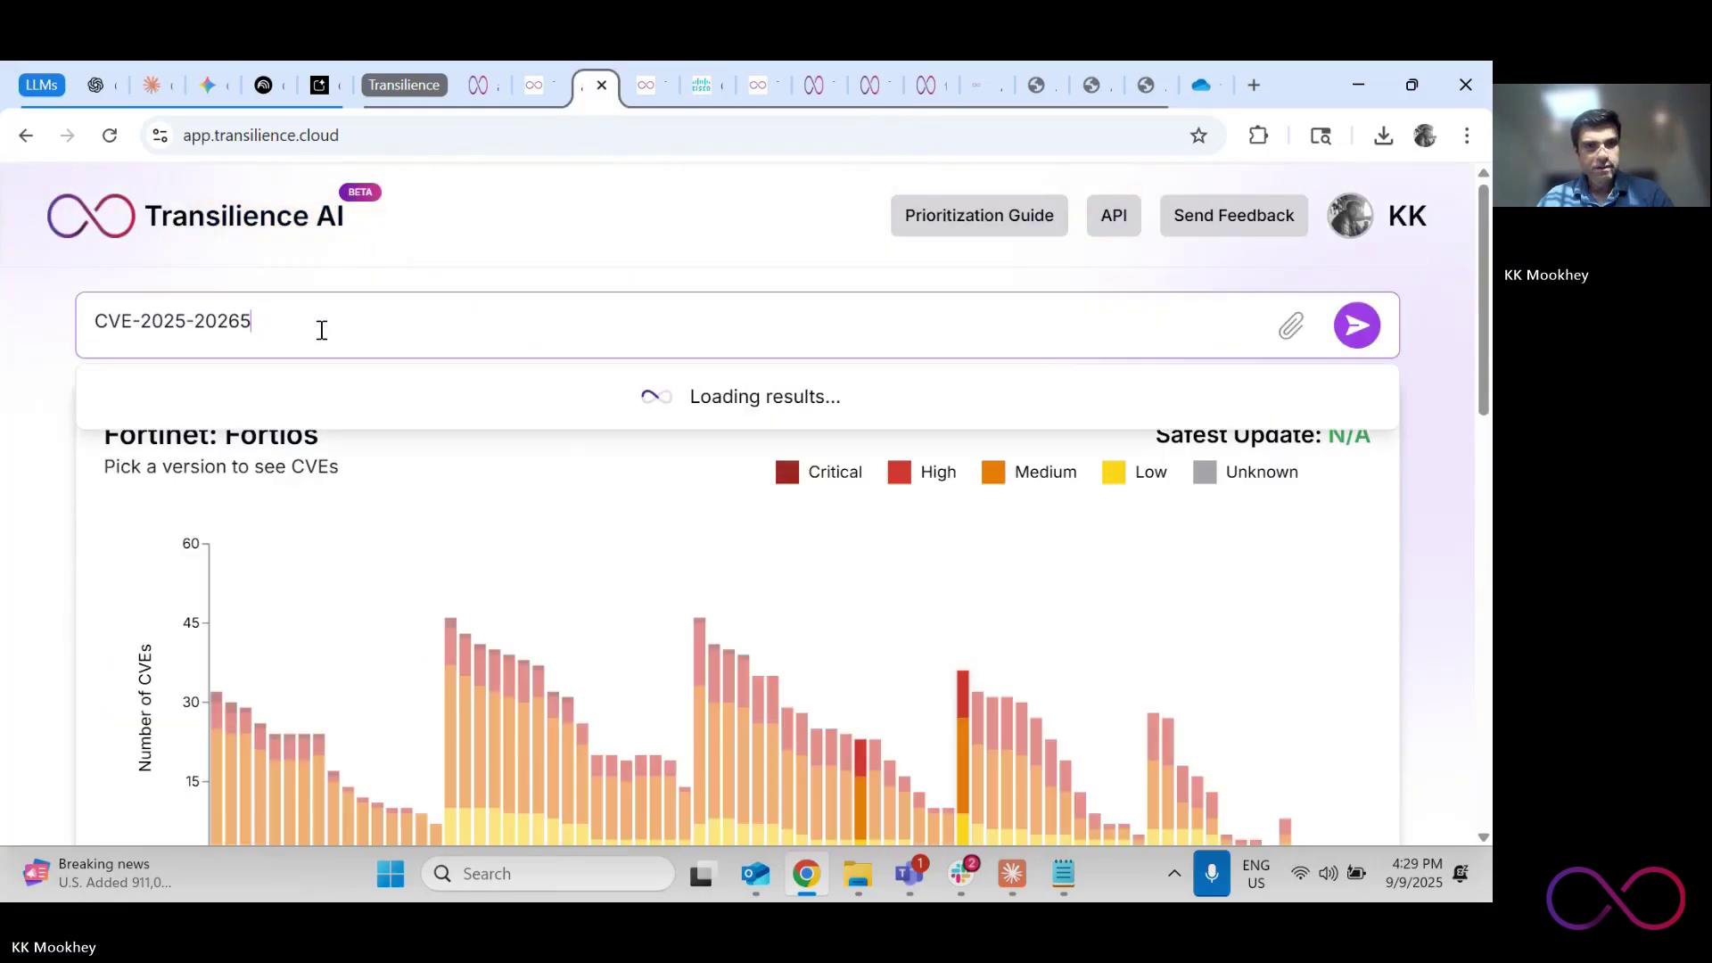
left_click(560, 417)
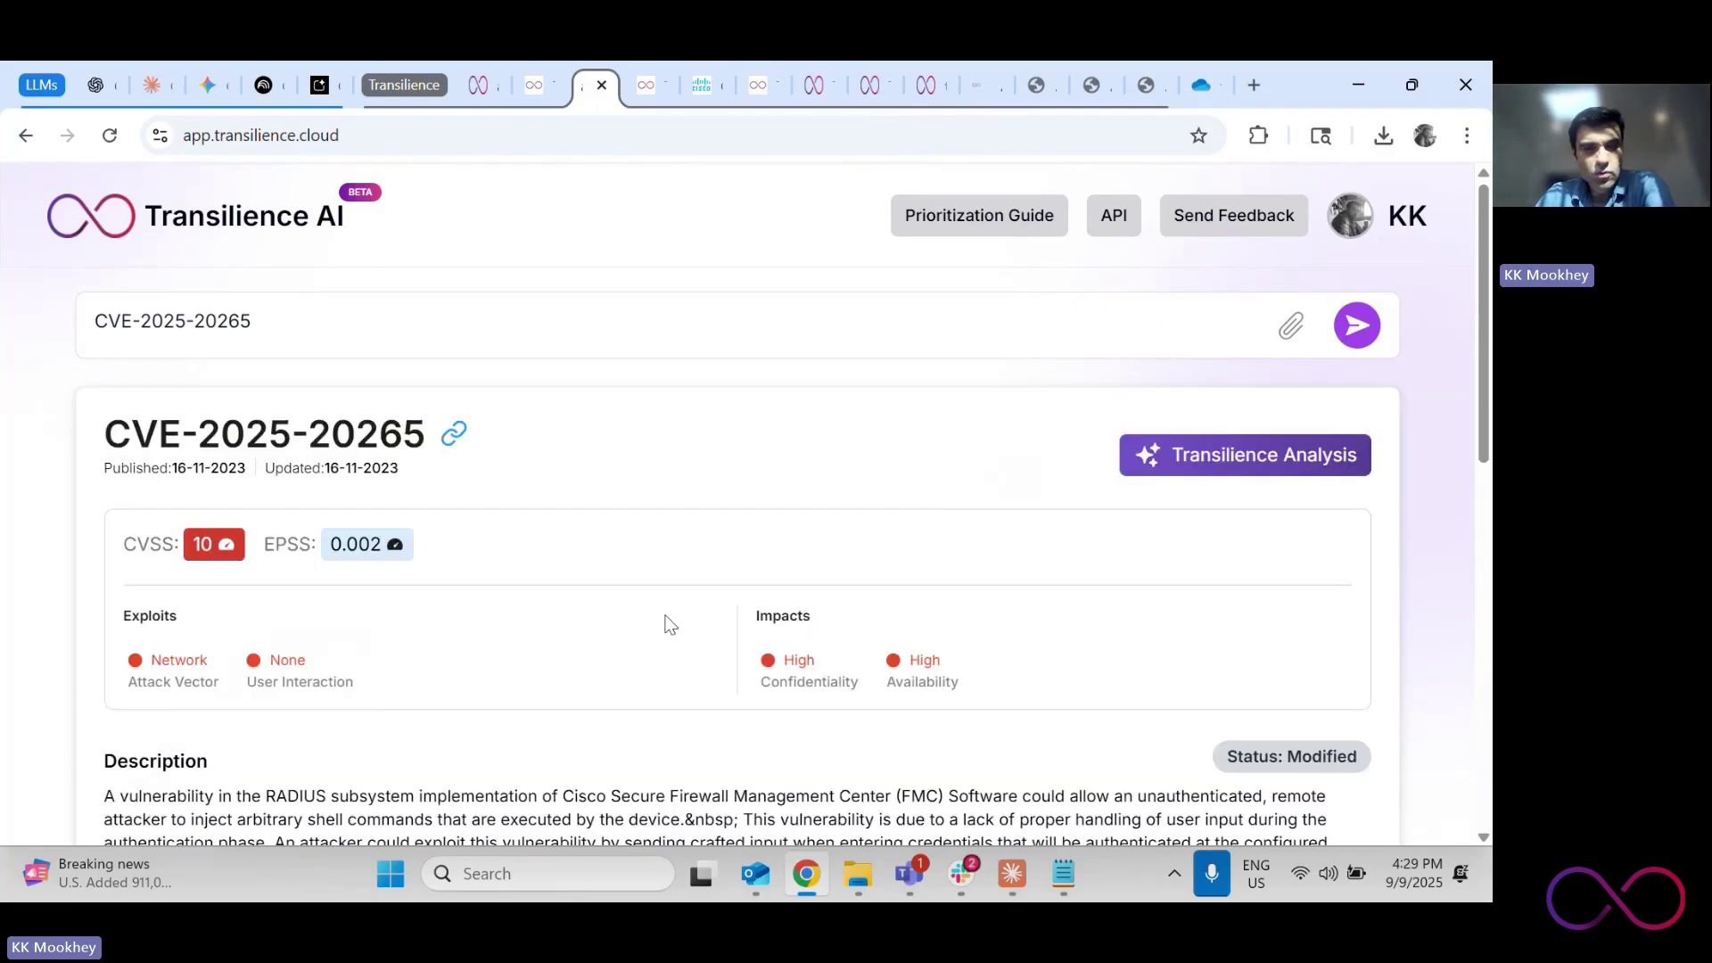
Review the CVE's full description, configuration preconditions and exploit steps
scroll(663, 627, "down", 2)
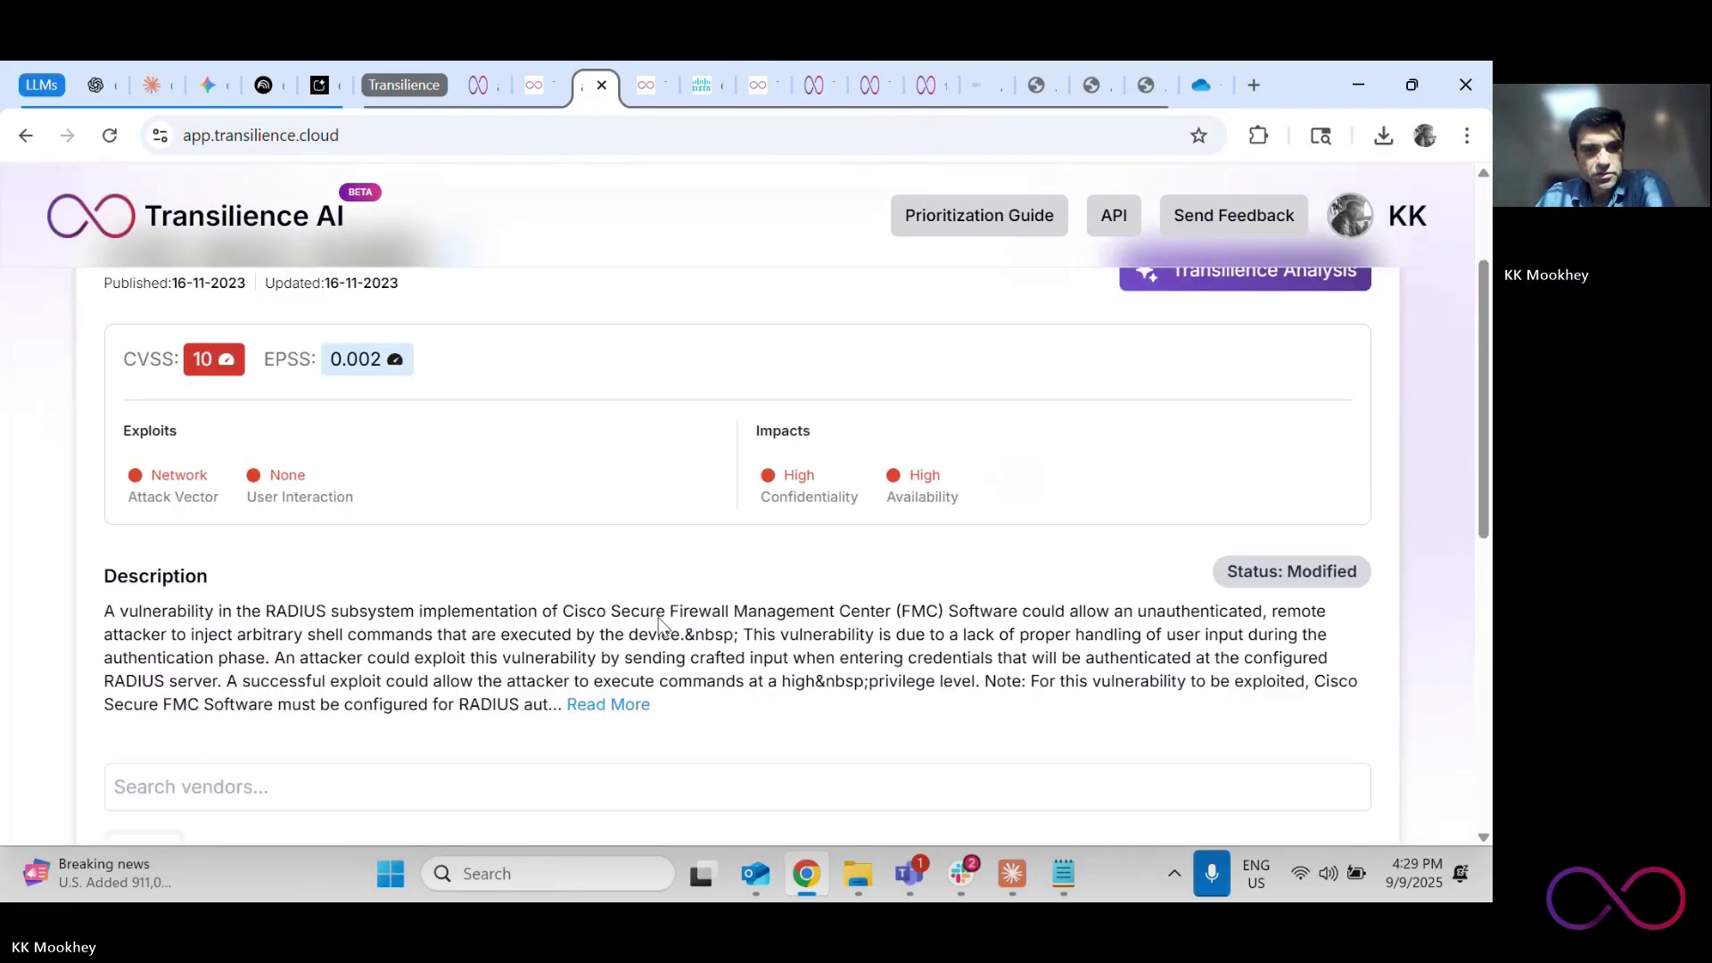
left_click(608, 705)
scroll(660, 642, "down", 3)
left_click(673, 581)
scroll(535, 437, "down", 4)
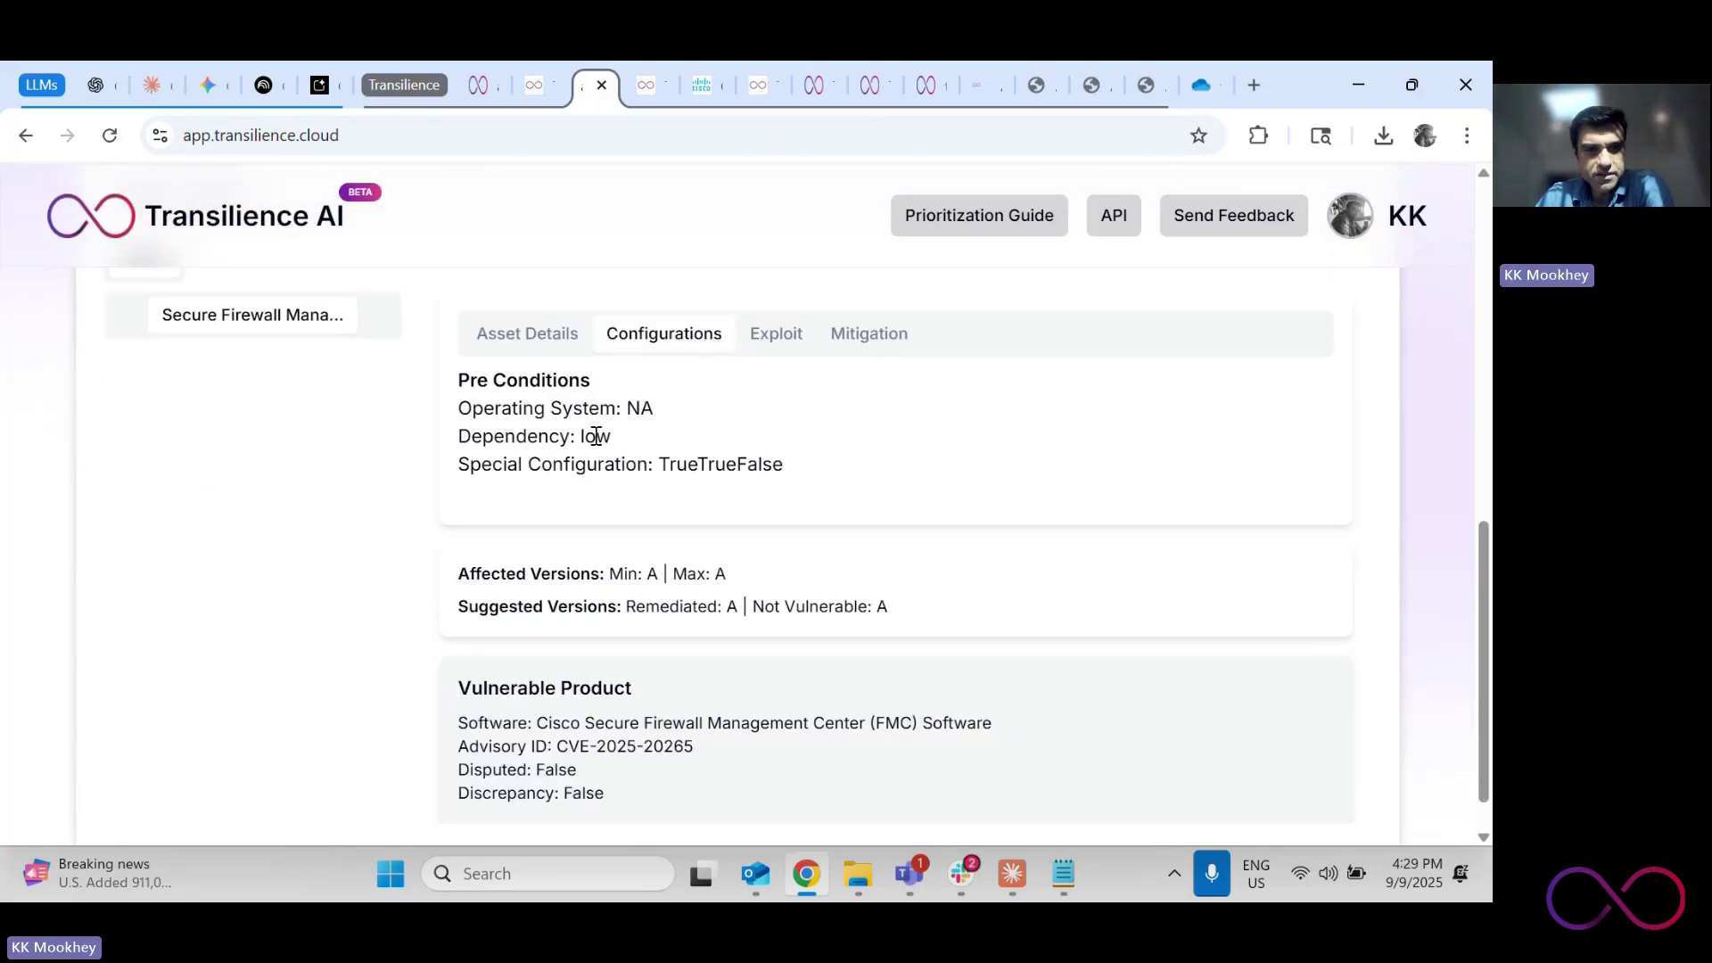
scroll(581, 571, "down", 1)
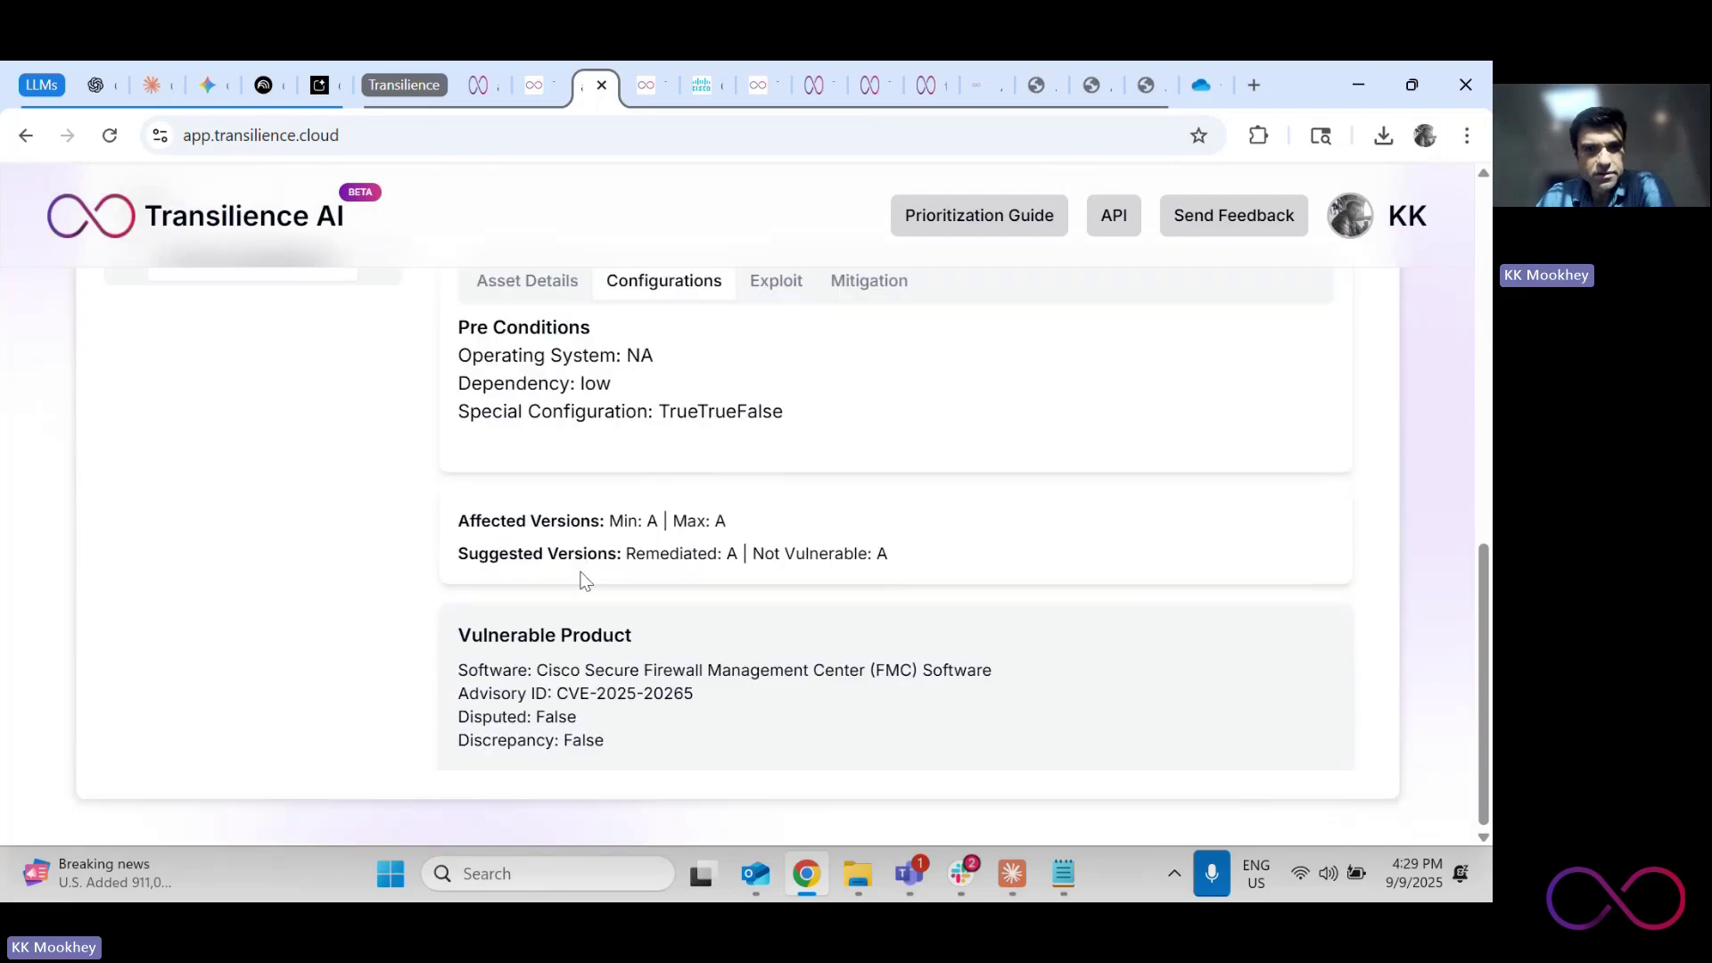
left_click(773, 285)
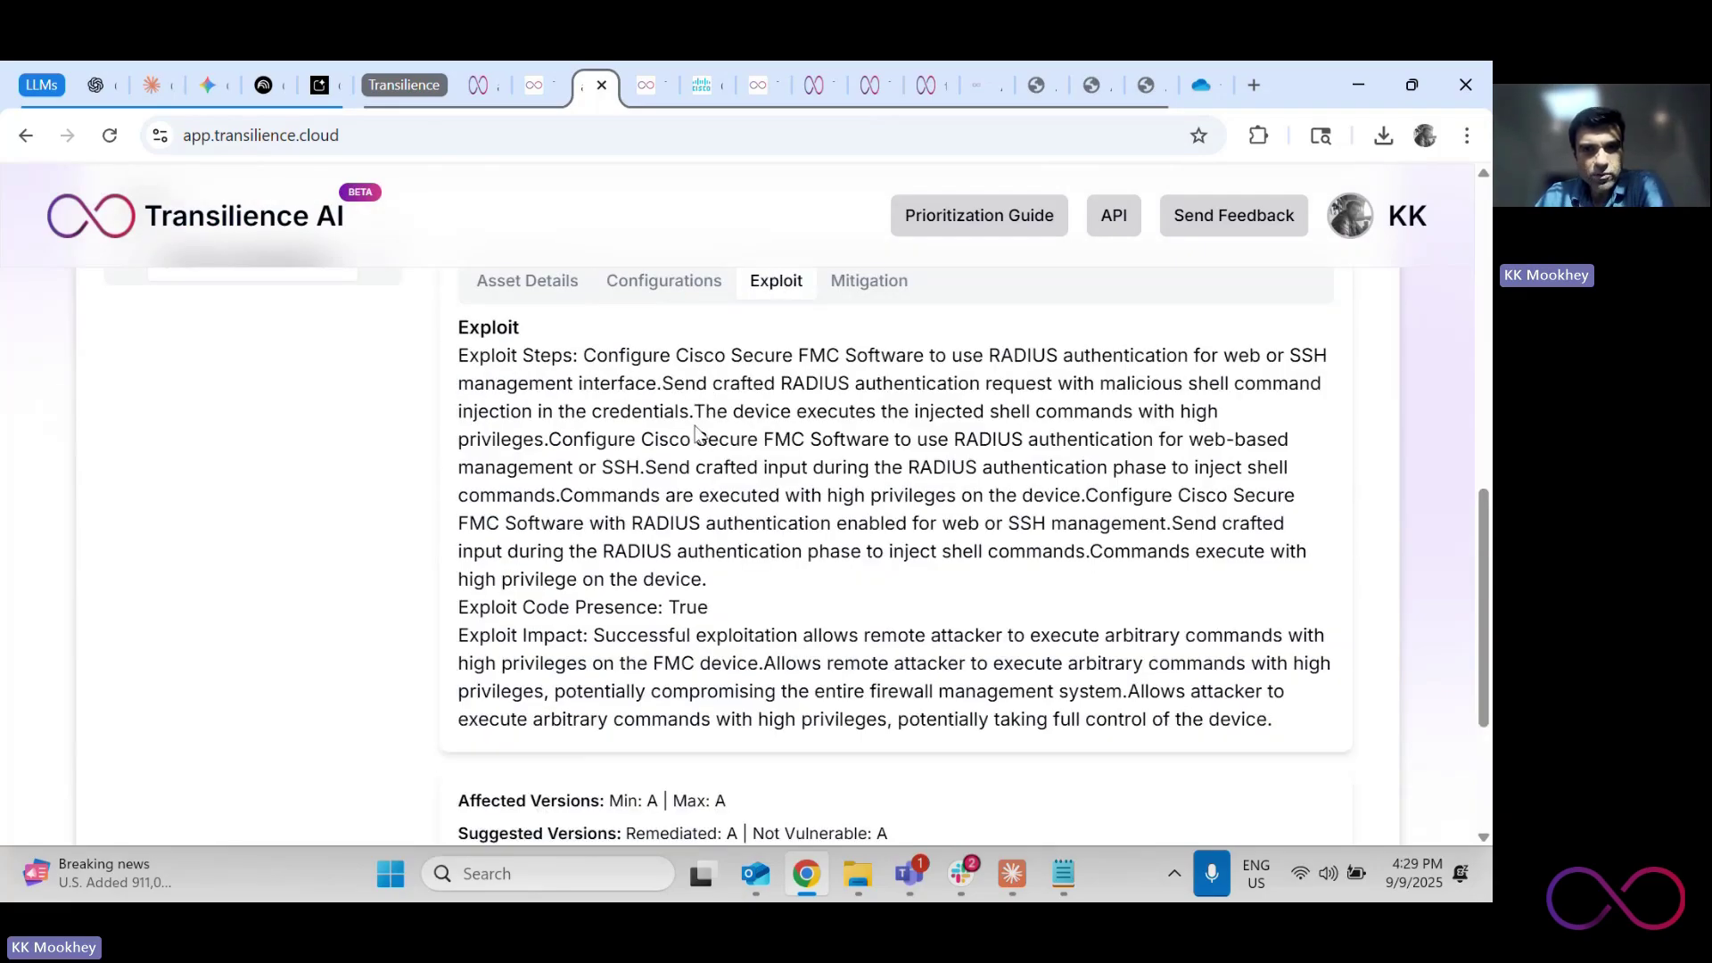
left_click_drag(689, 358, 828, 599)
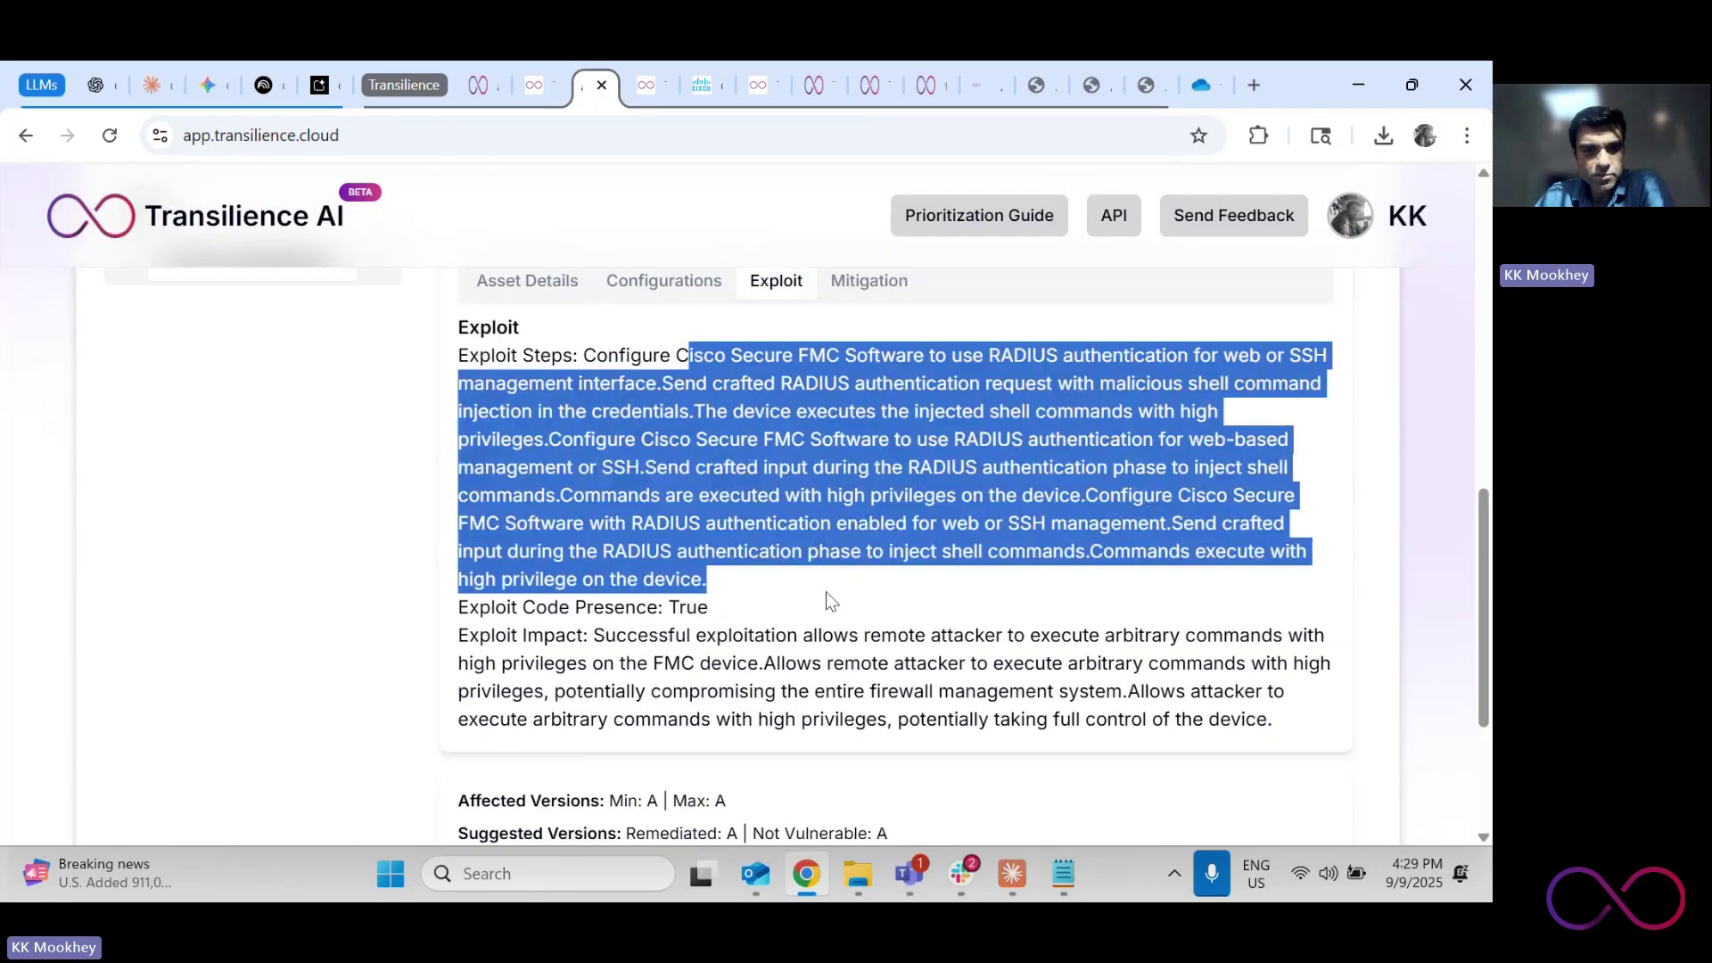
left_click(798, 518)
scroll(827, 459, "up", 4)
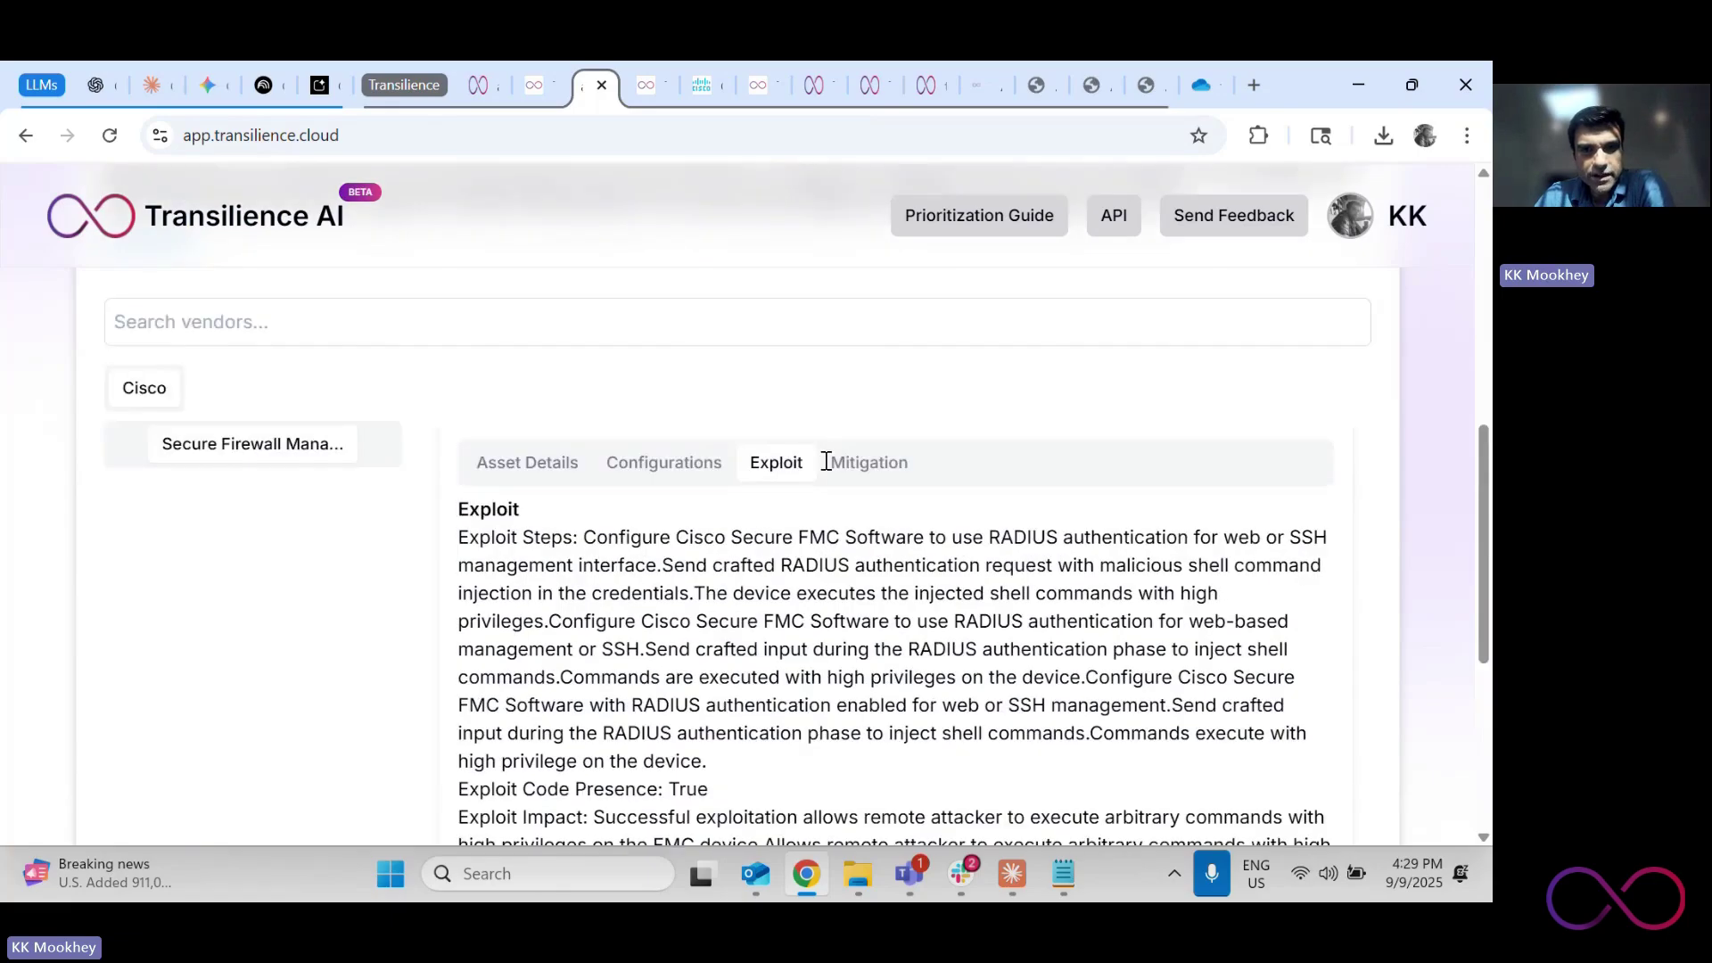
Show the Cisco mitigation steps, highlight the remediation text, and return to the top
left_click(870, 635)
scroll(829, 653, "down", 1)
scroll(830, 653, "down", 2)
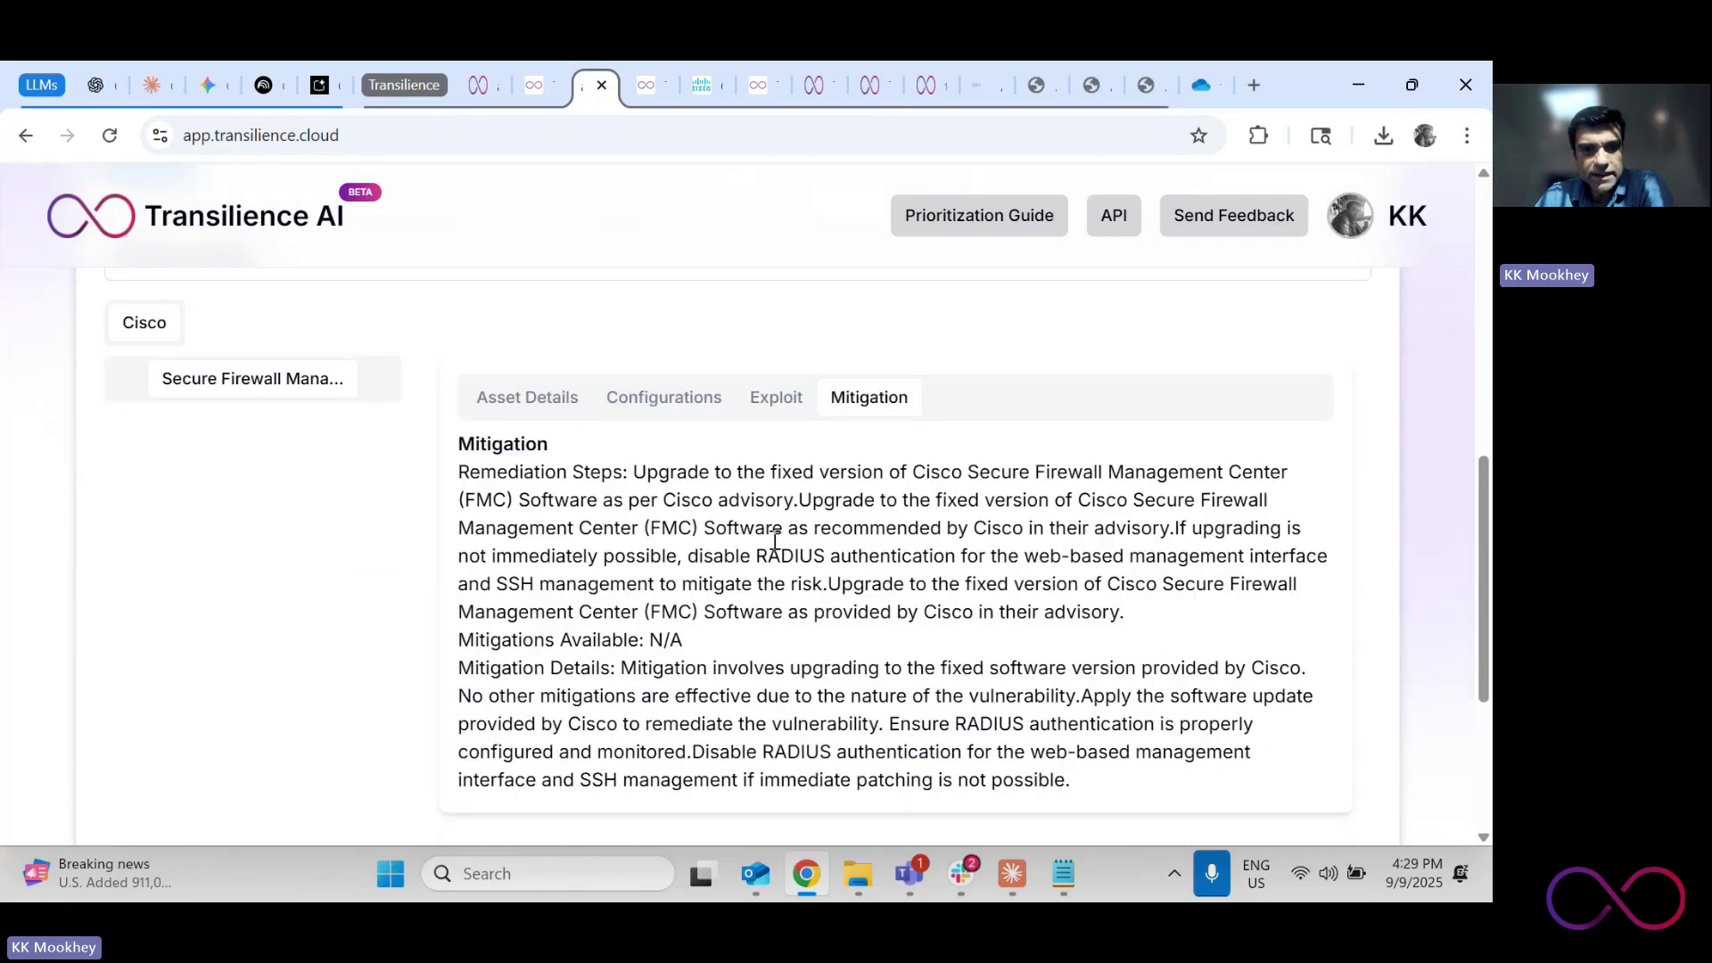
left_click_drag(637, 471, 685, 640)
left_click(663, 561)
scroll(664, 562, "up", 4)
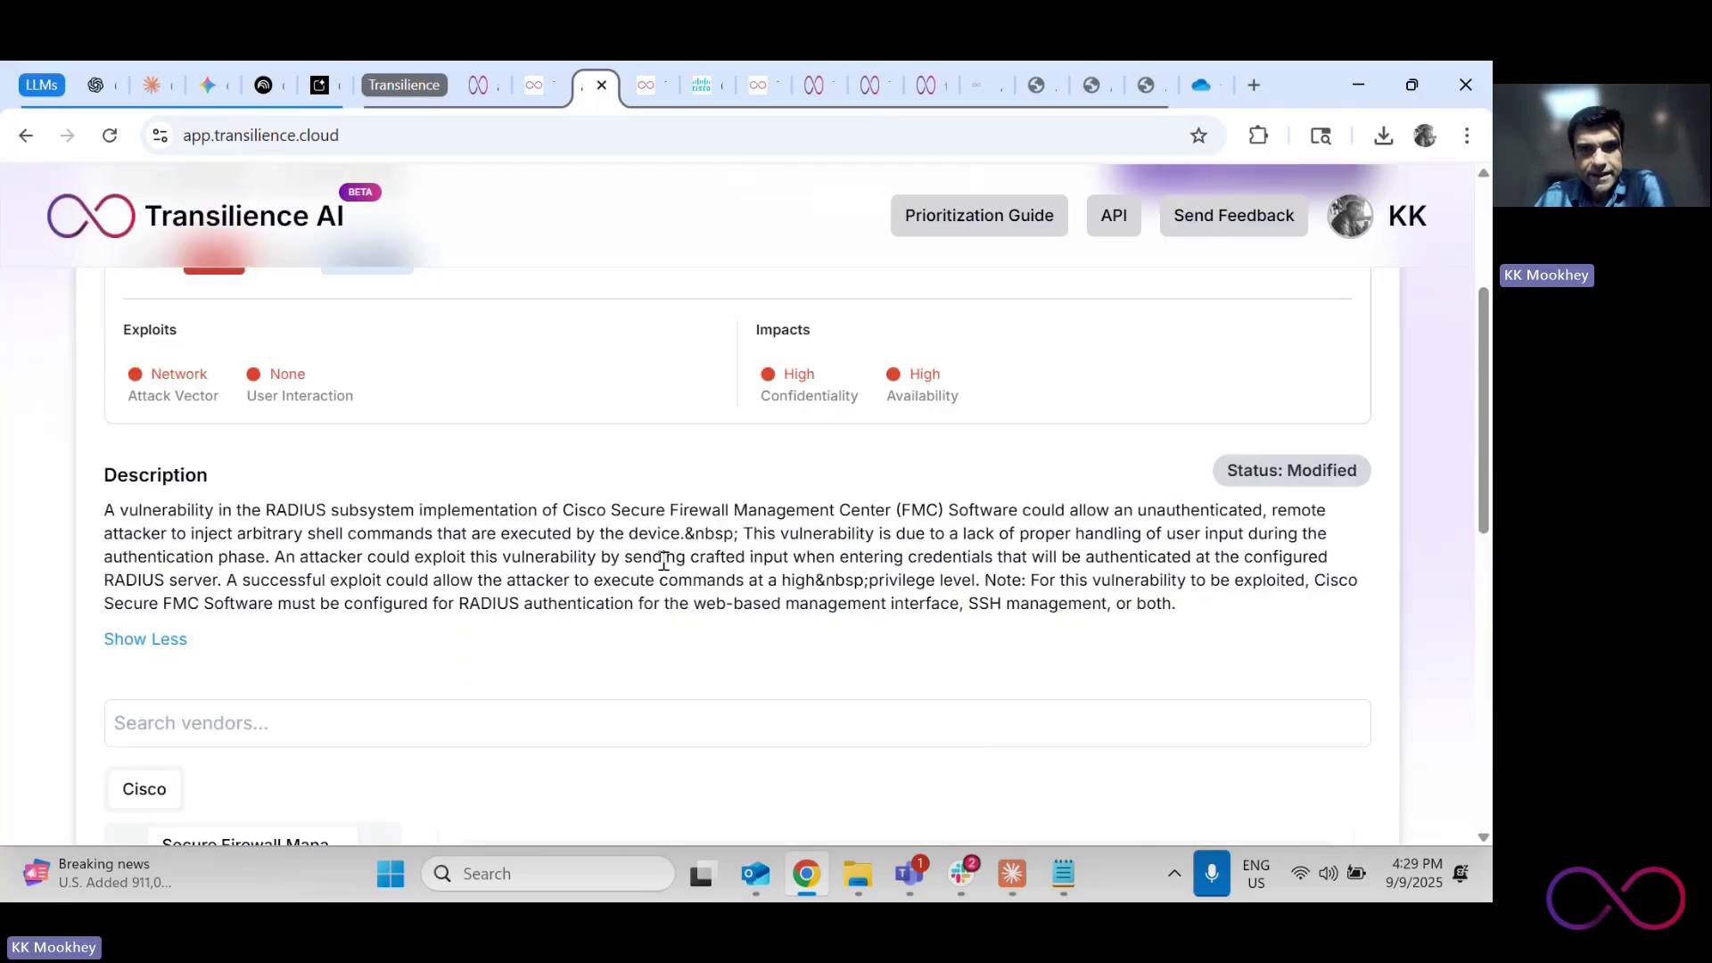
scroll(664, 561, "up", 3)
Run a Transilience Analysis of CVE-2025-20265 and list its Environmental Context questions
left_click(1152, 464)
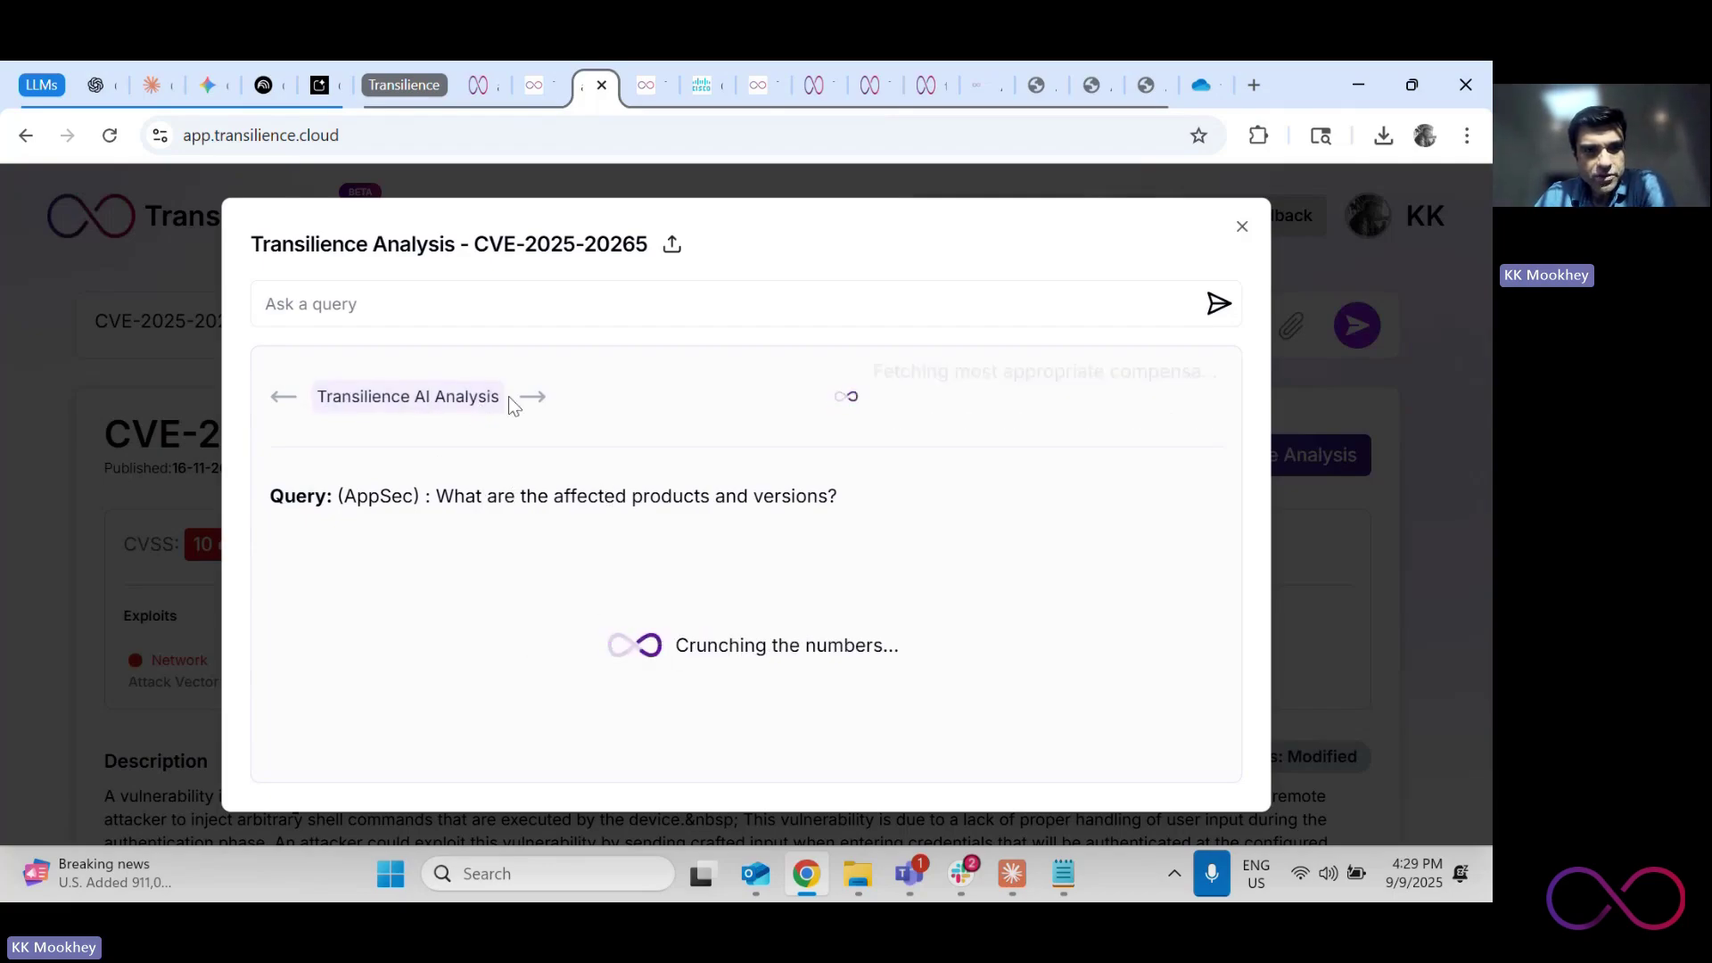
left_click(531, 398)
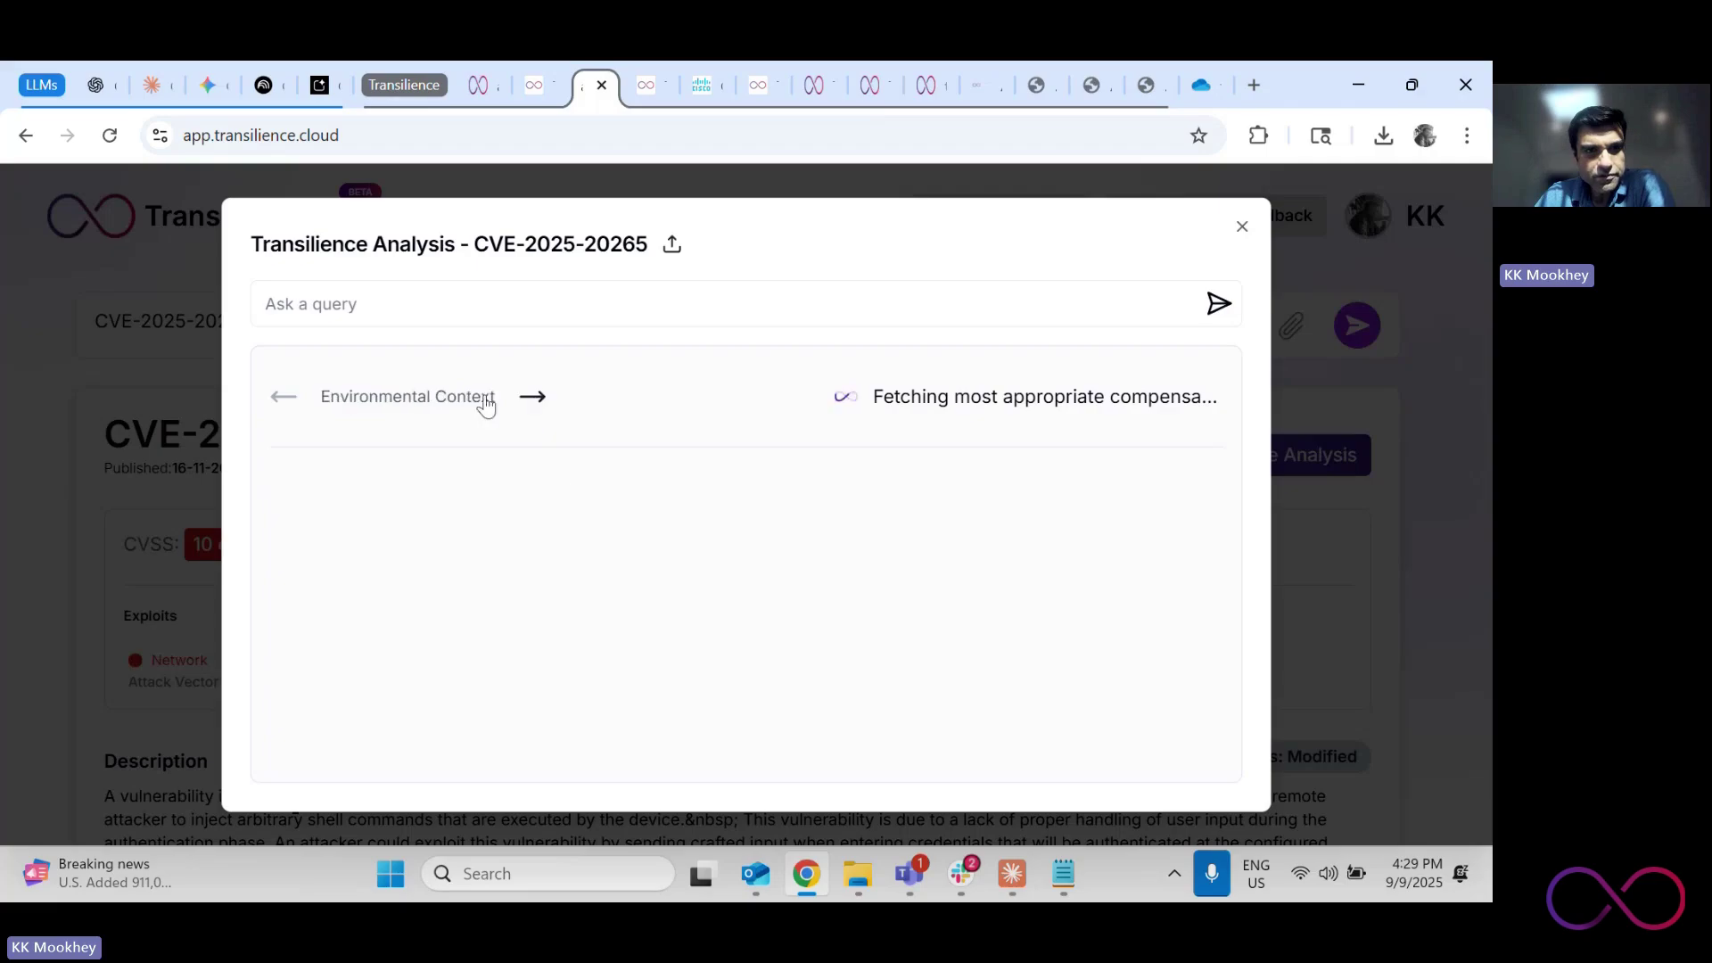
left_click(436, 398)
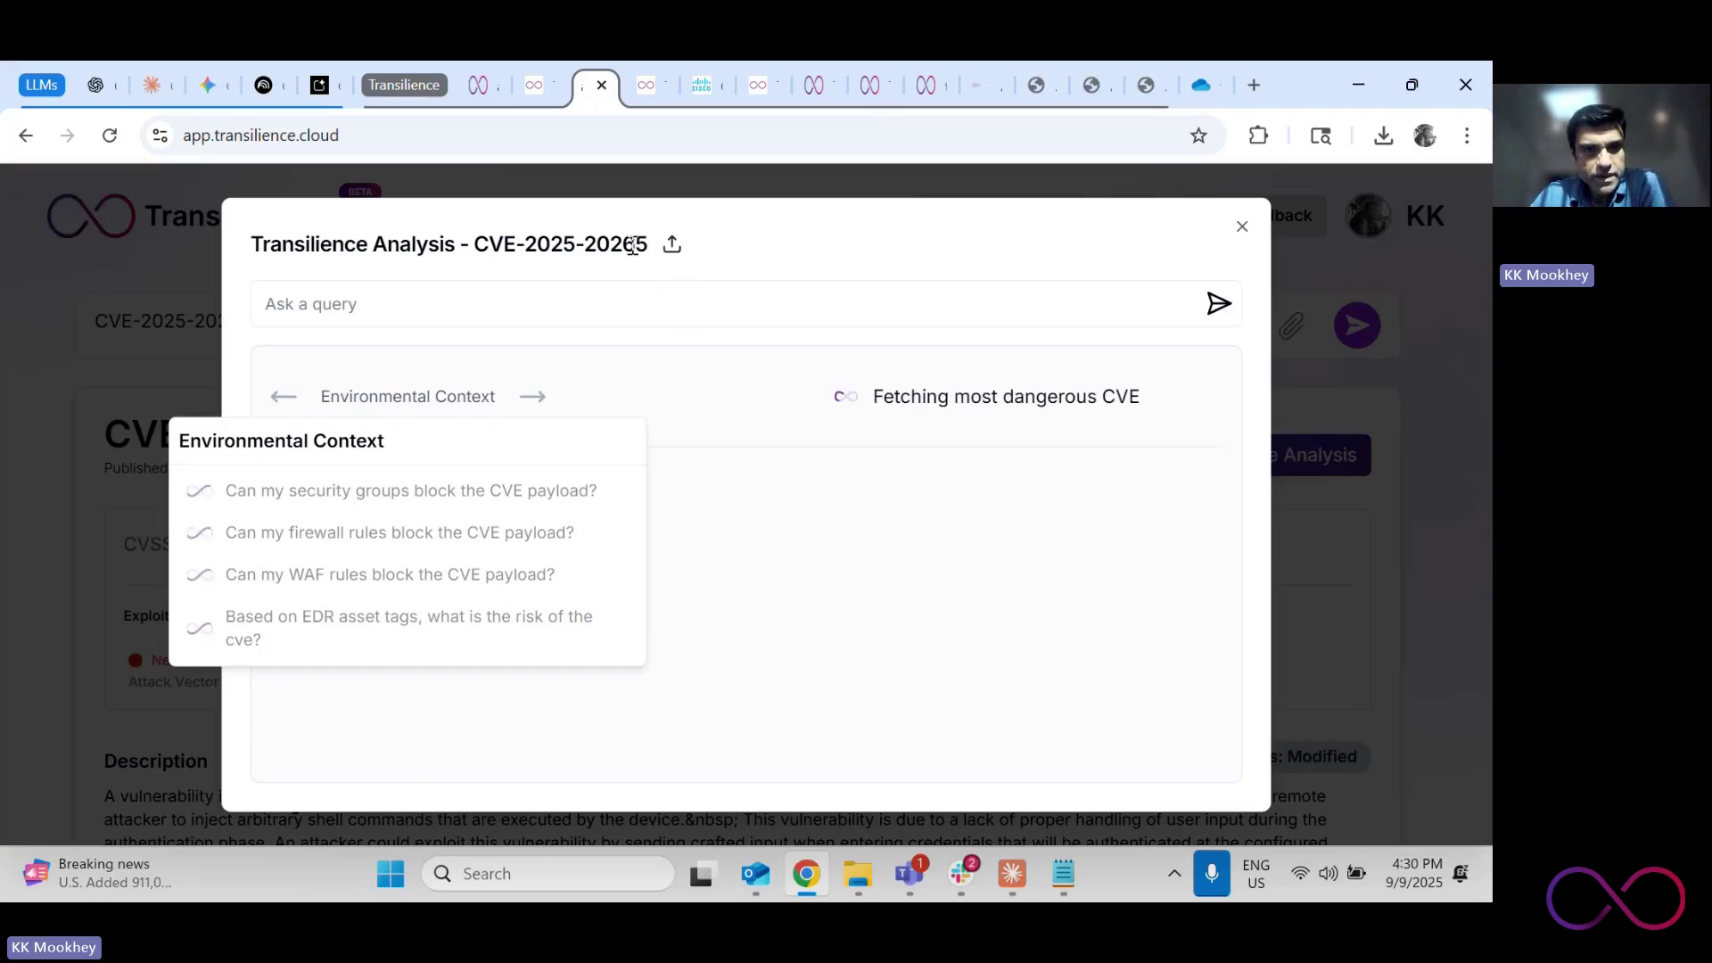
mouse_move(479, 92)
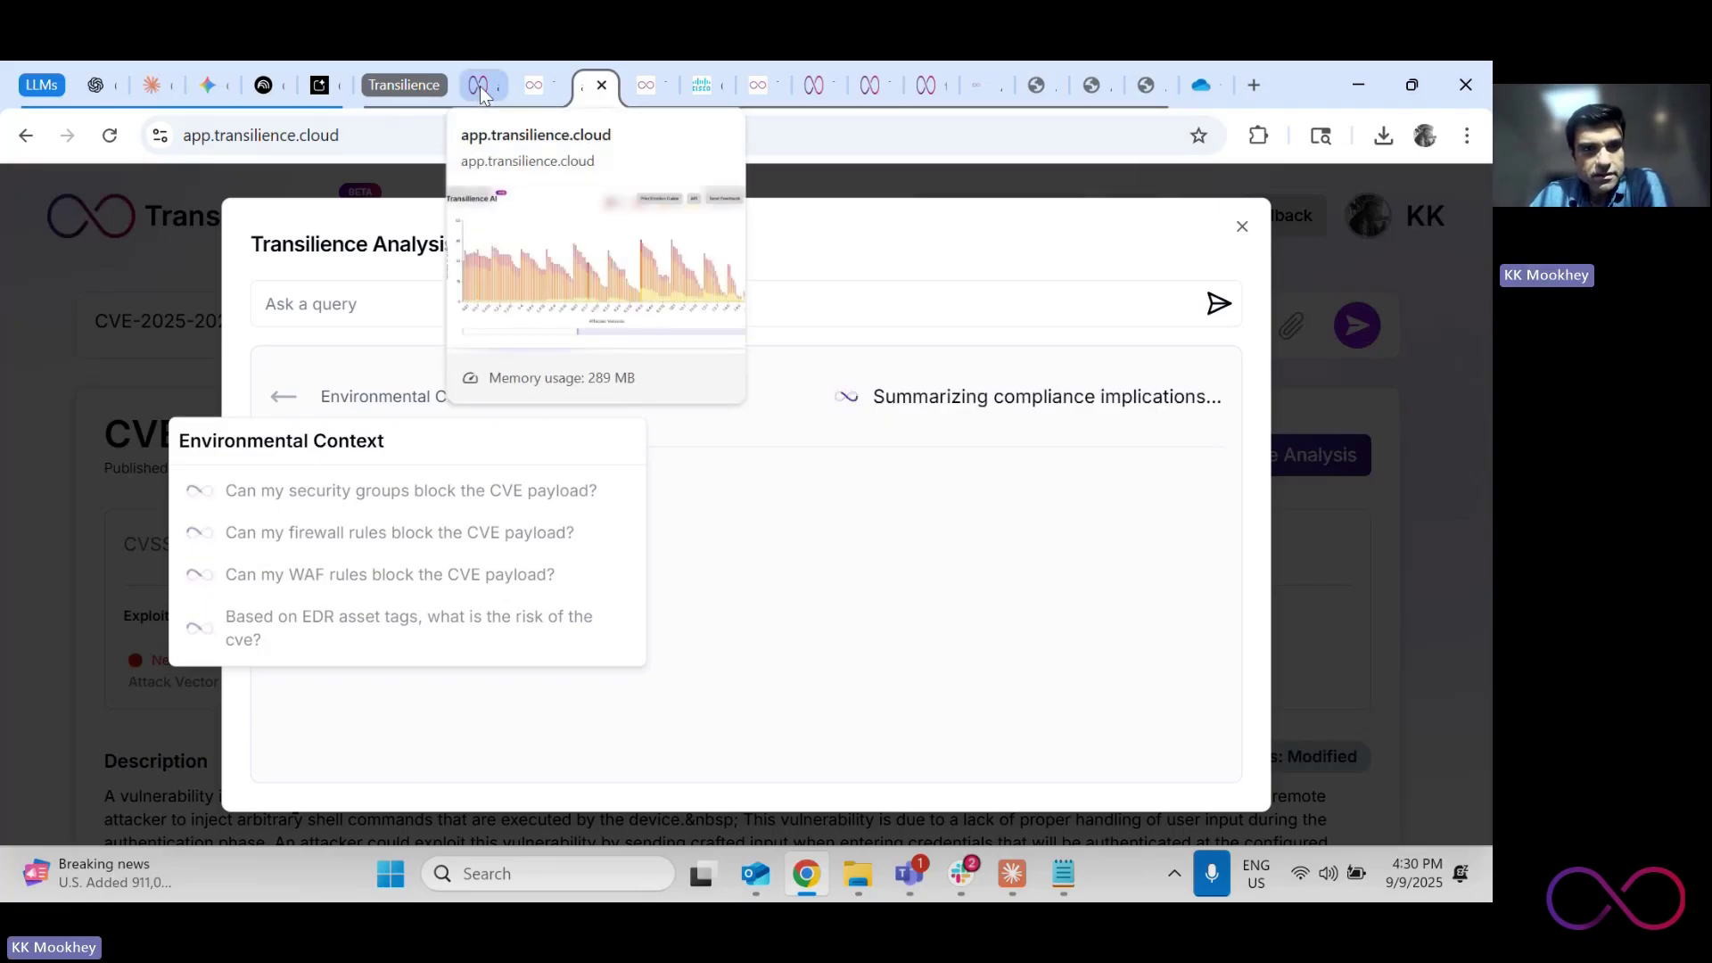
Switch to the CVE chart tab and reload the app at its home page
left_click(479, 89)
left_click(330, 136)
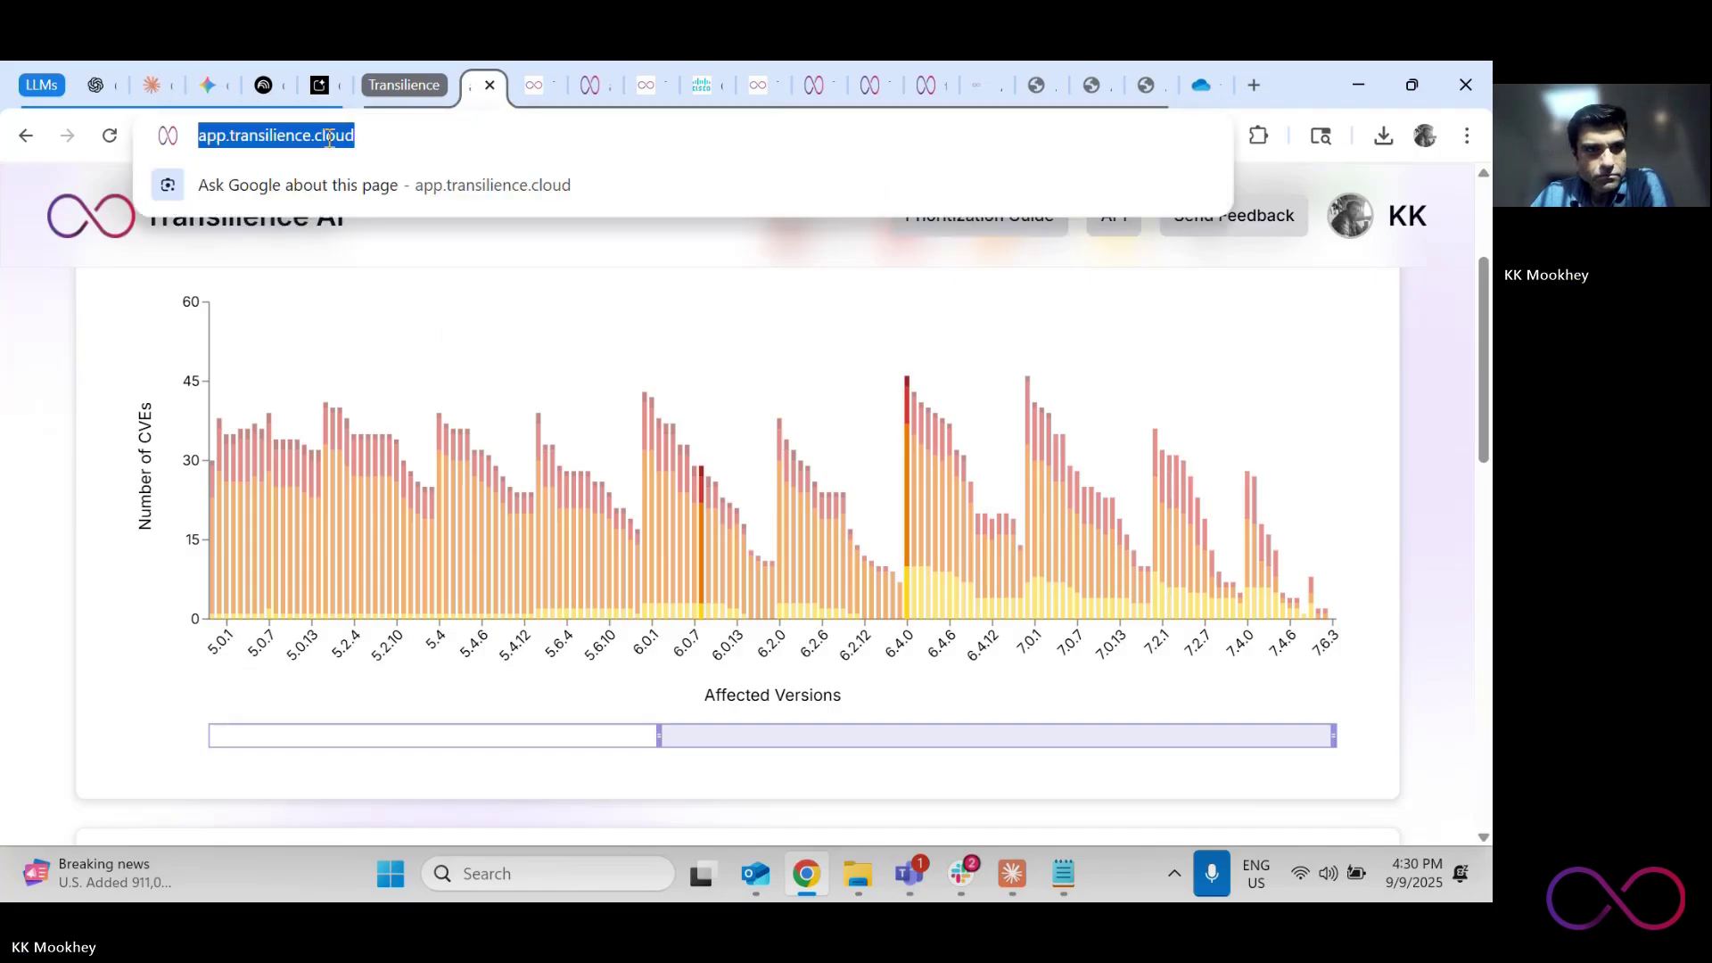
key("Return")
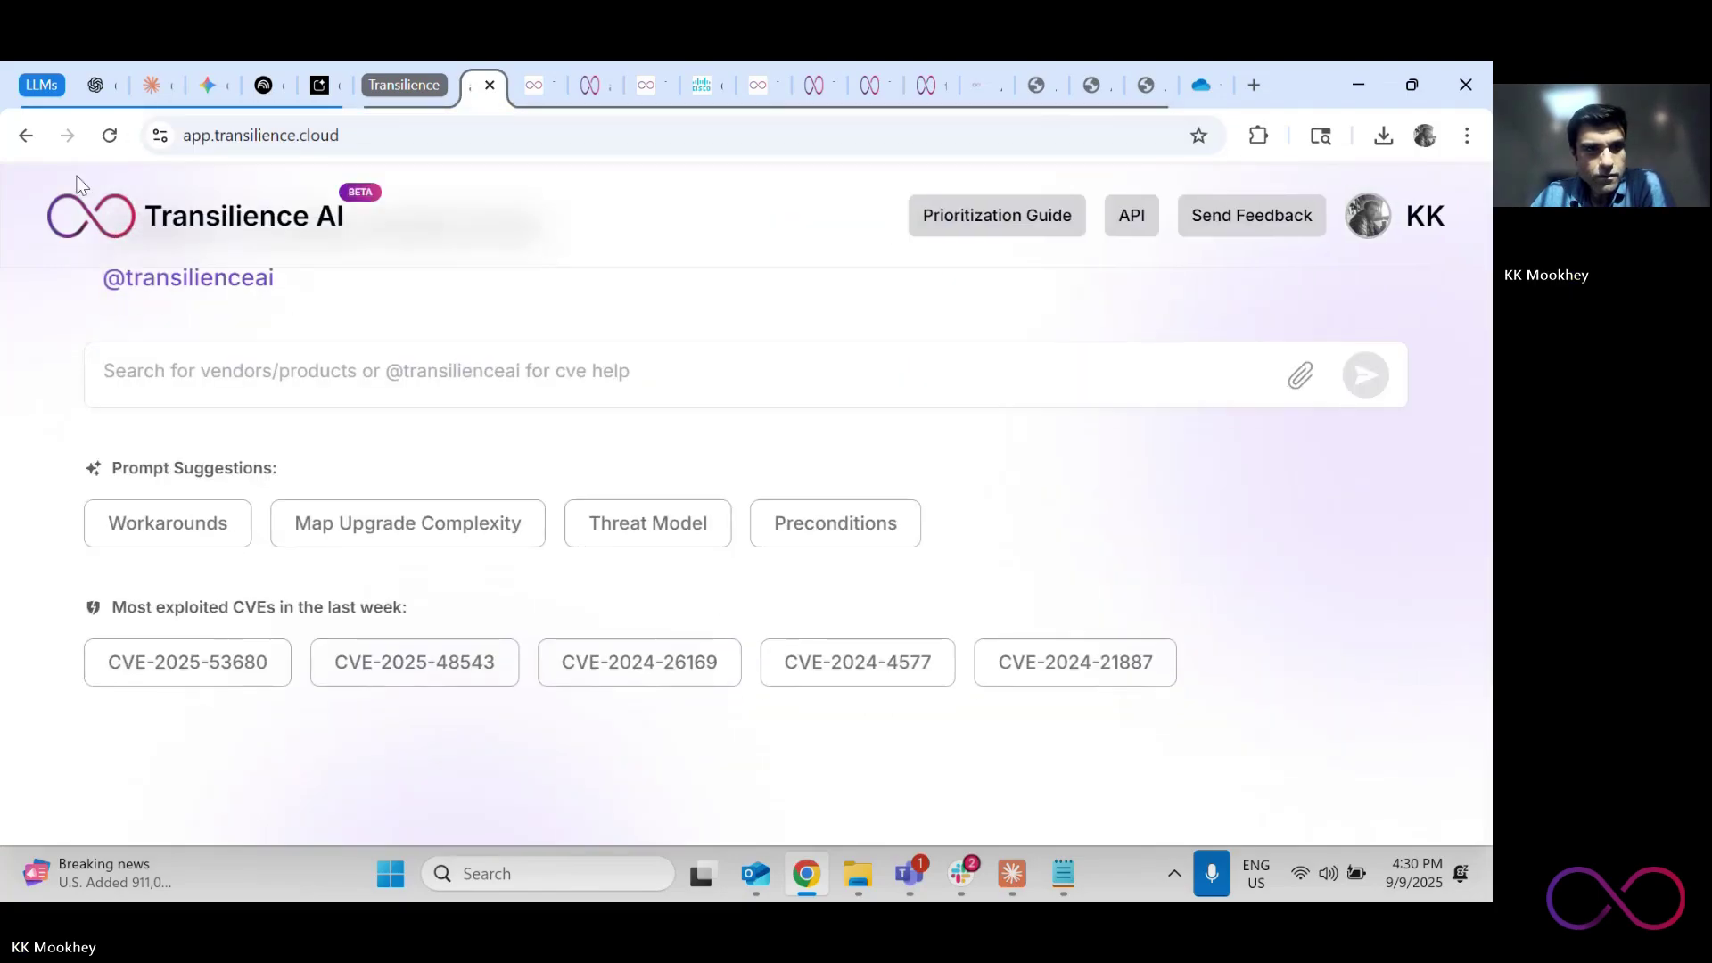
Go to transilience.ai and open the Vulnerability API documentation (API 0.15.16)
left_click(279, 136)
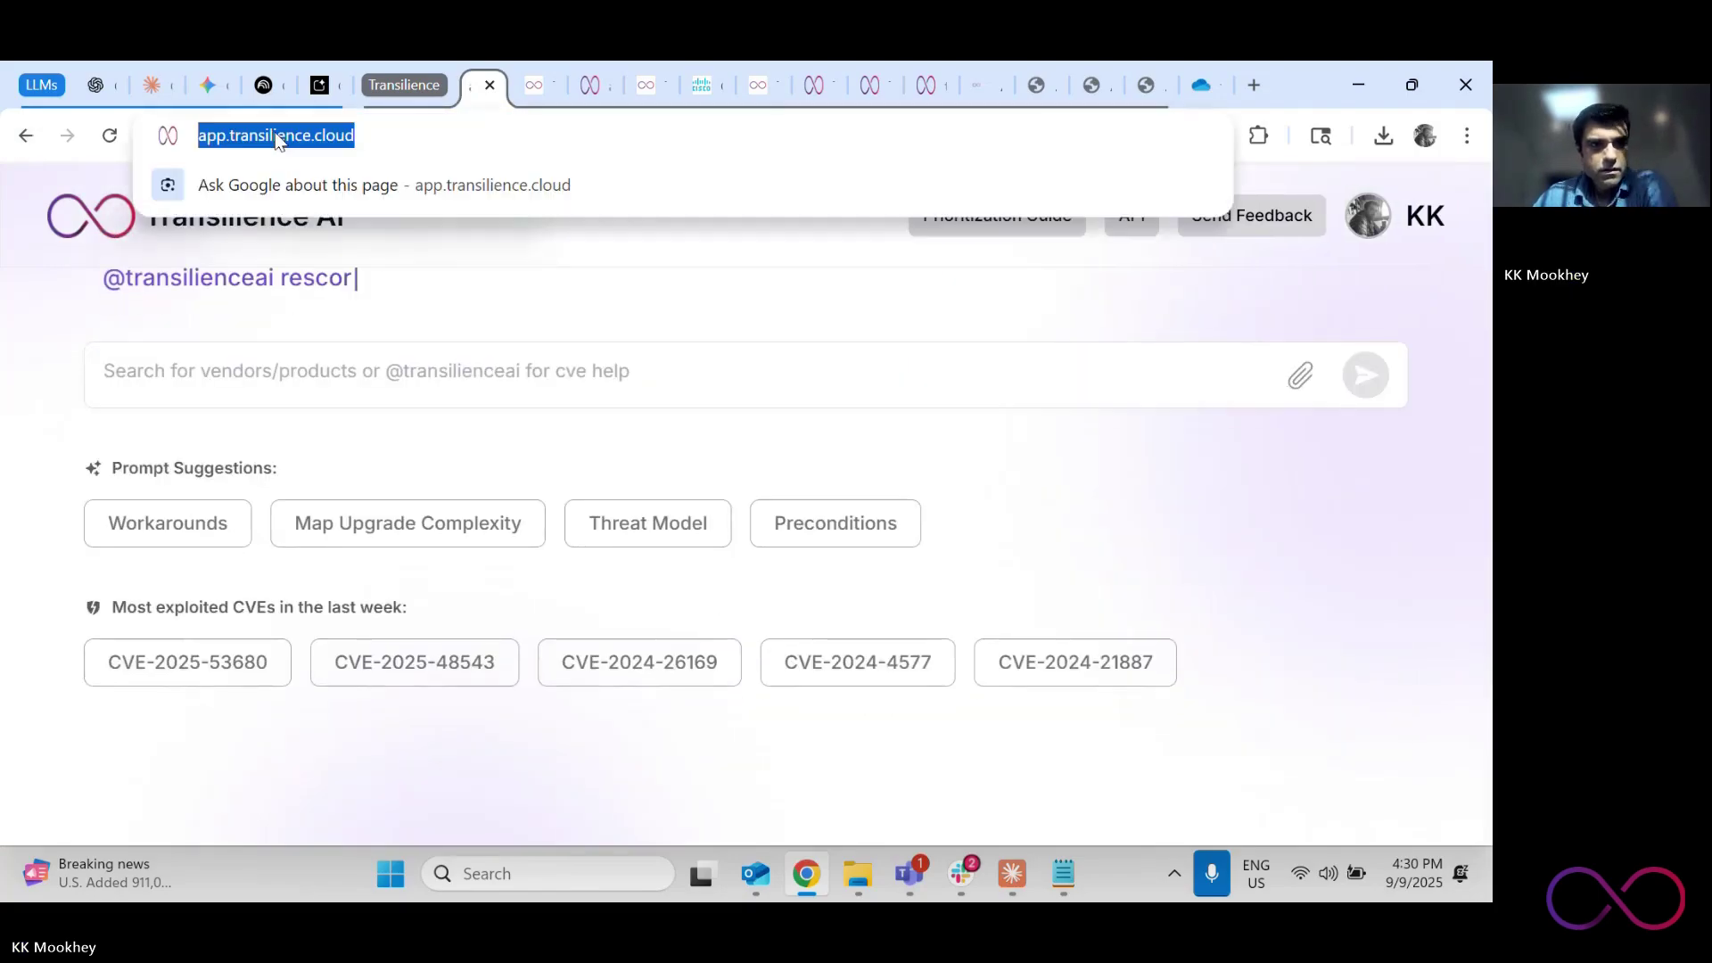
type("tra")
key("Return")
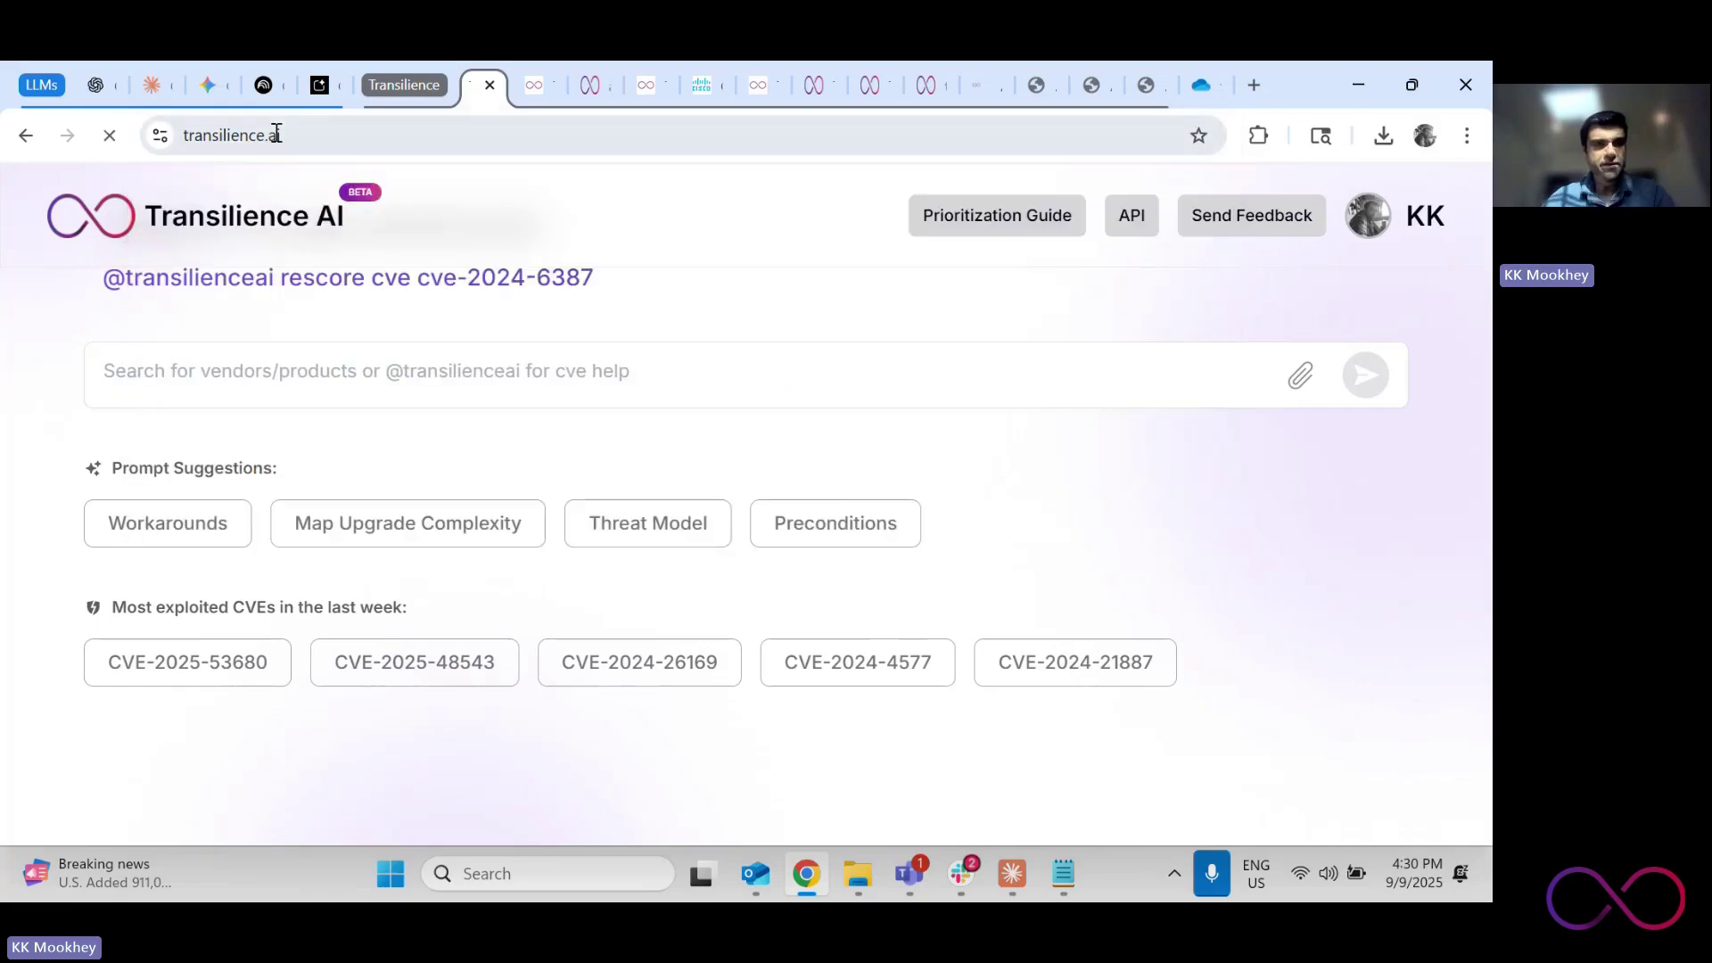
scroll(614, 474, "down", 15)
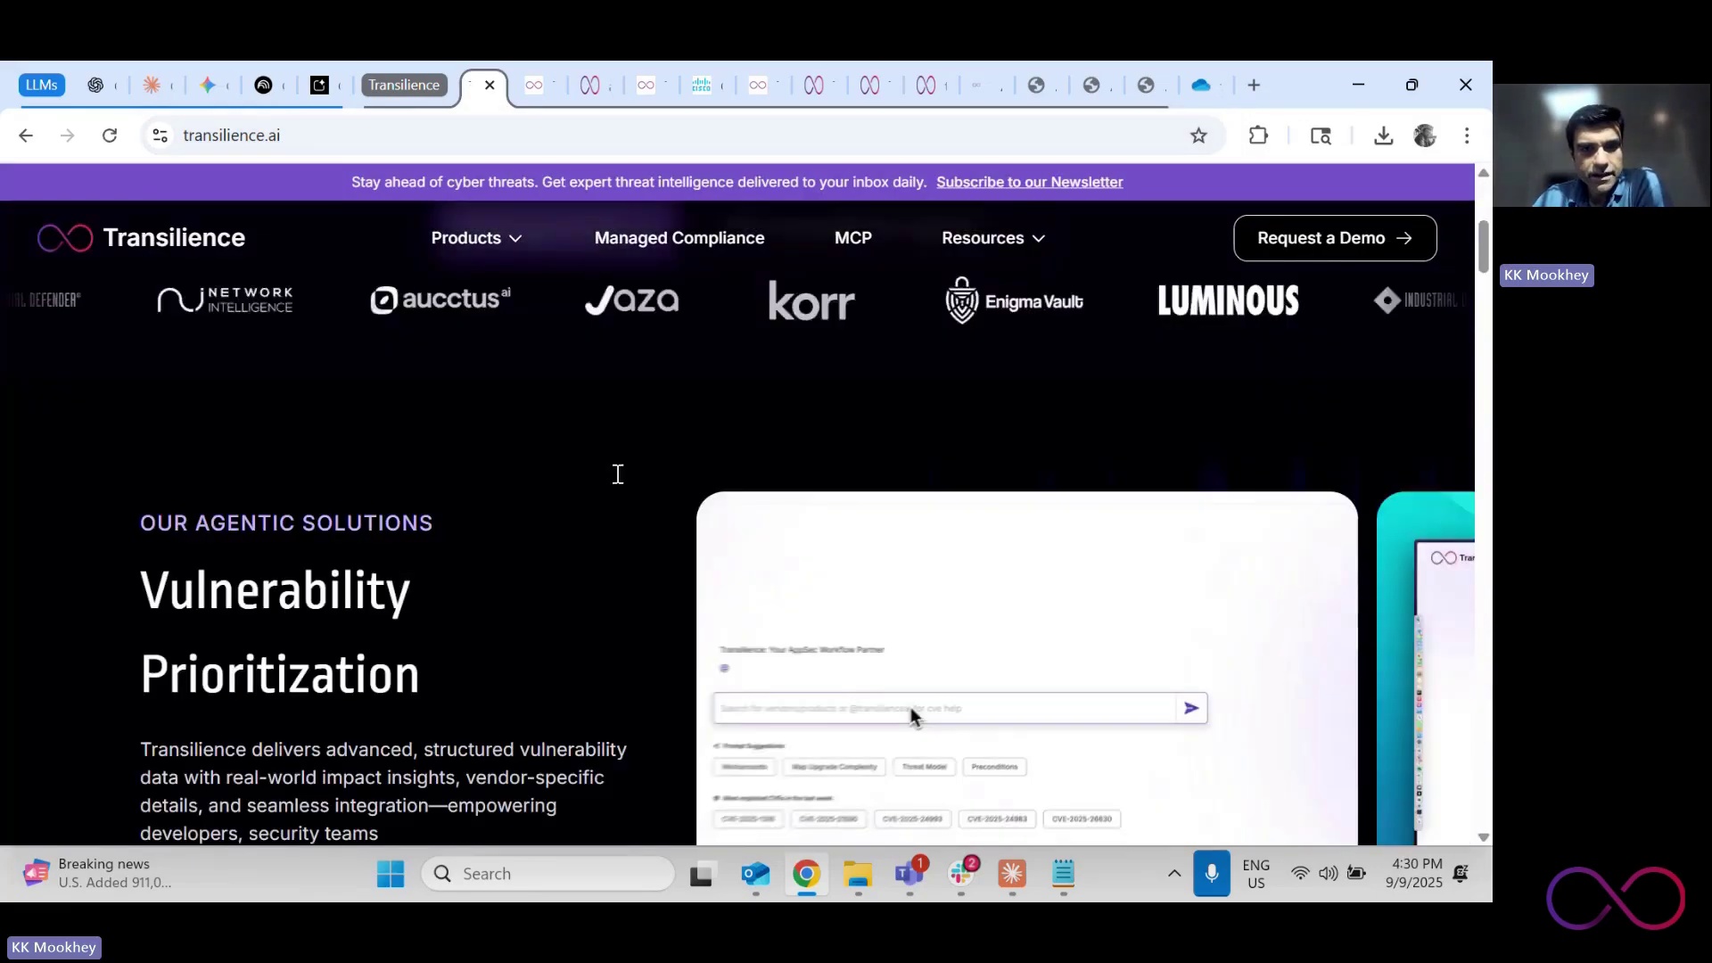
scroll(614, 482, "down", 20)
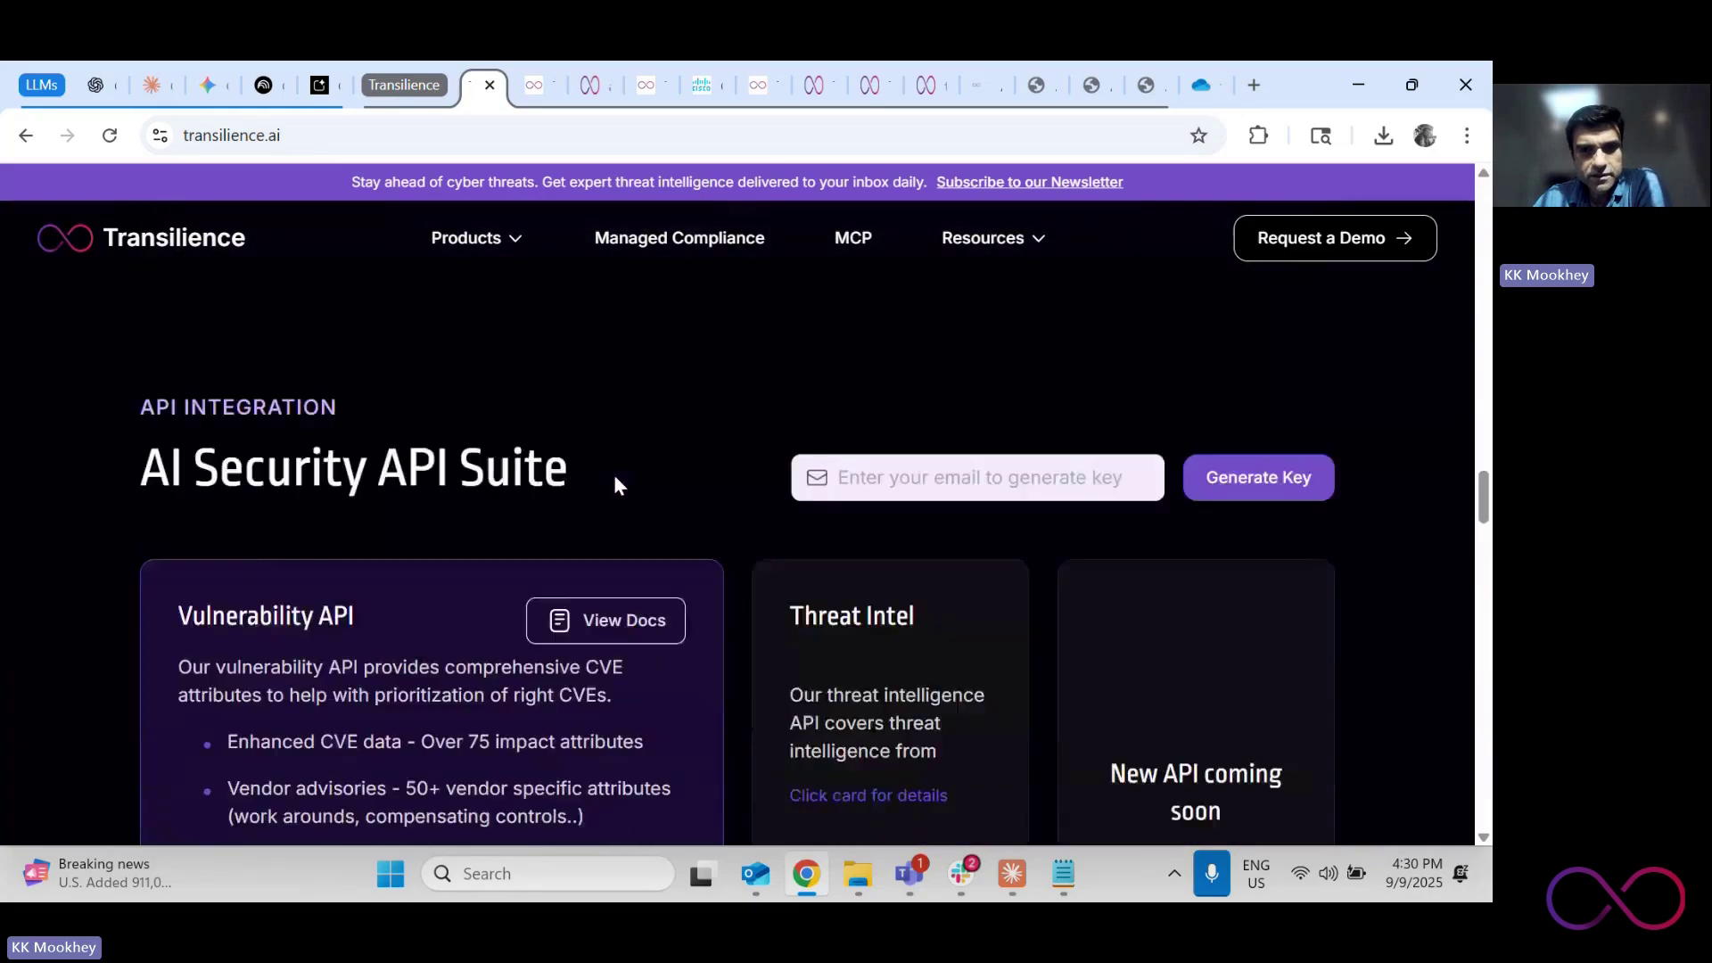
scroll(615, 480, "down", 1)
left_click(874, 361)
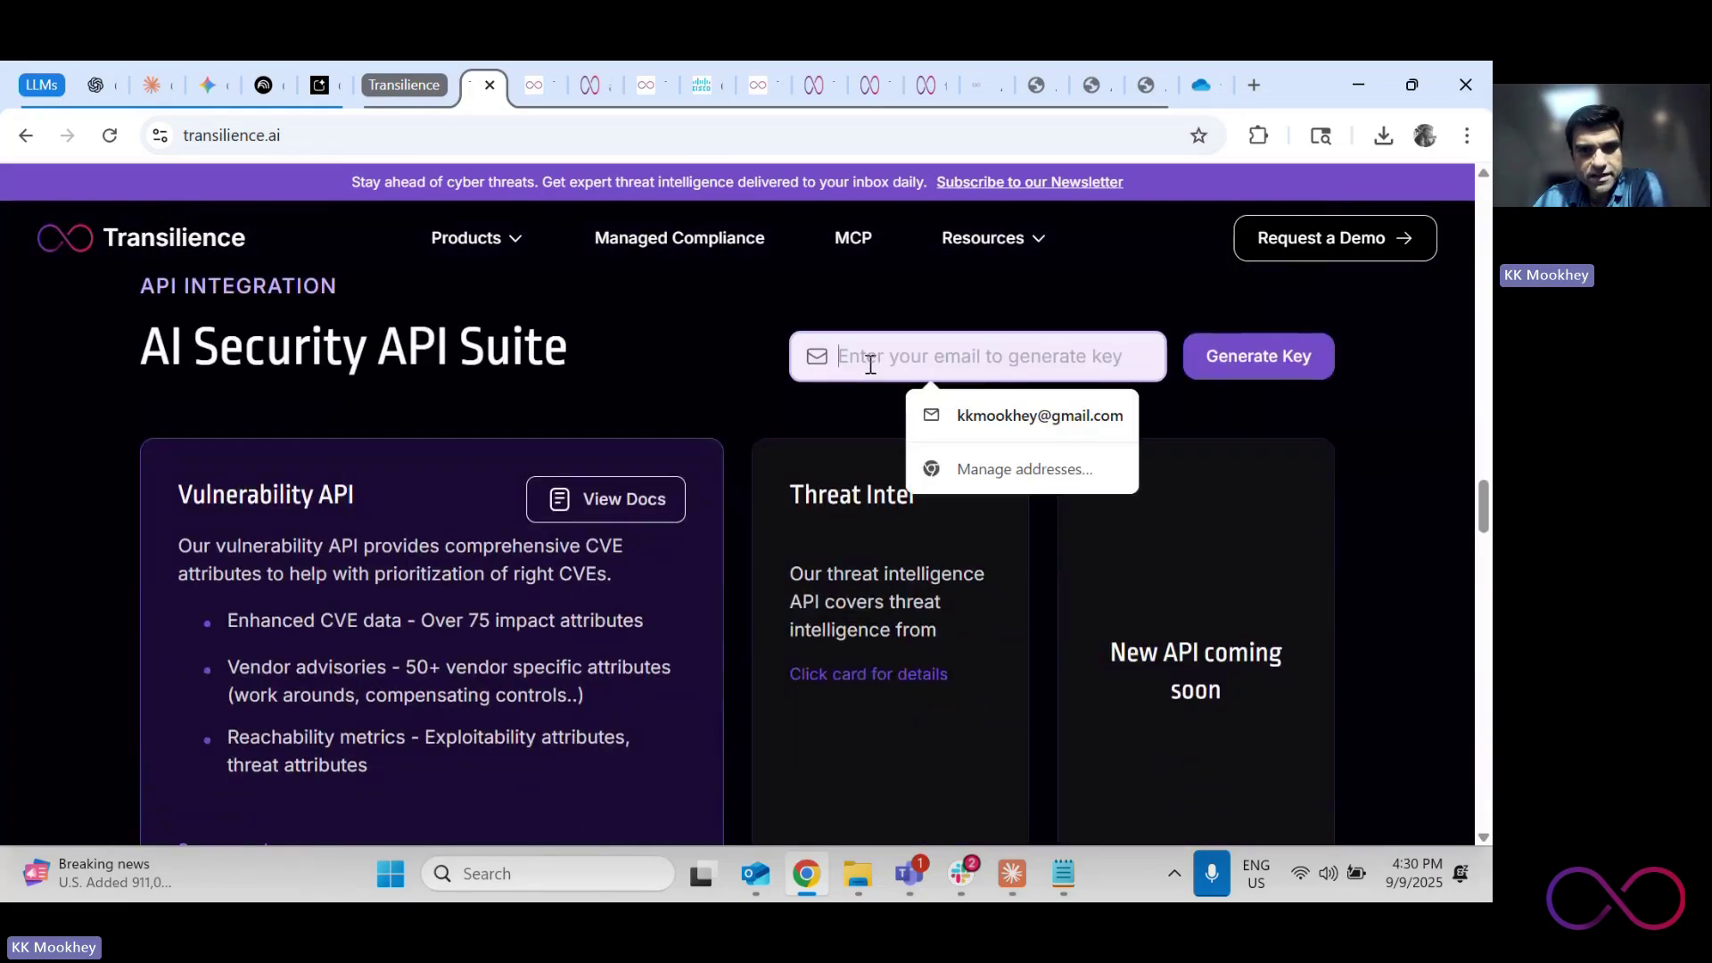
left_click(606, 499)
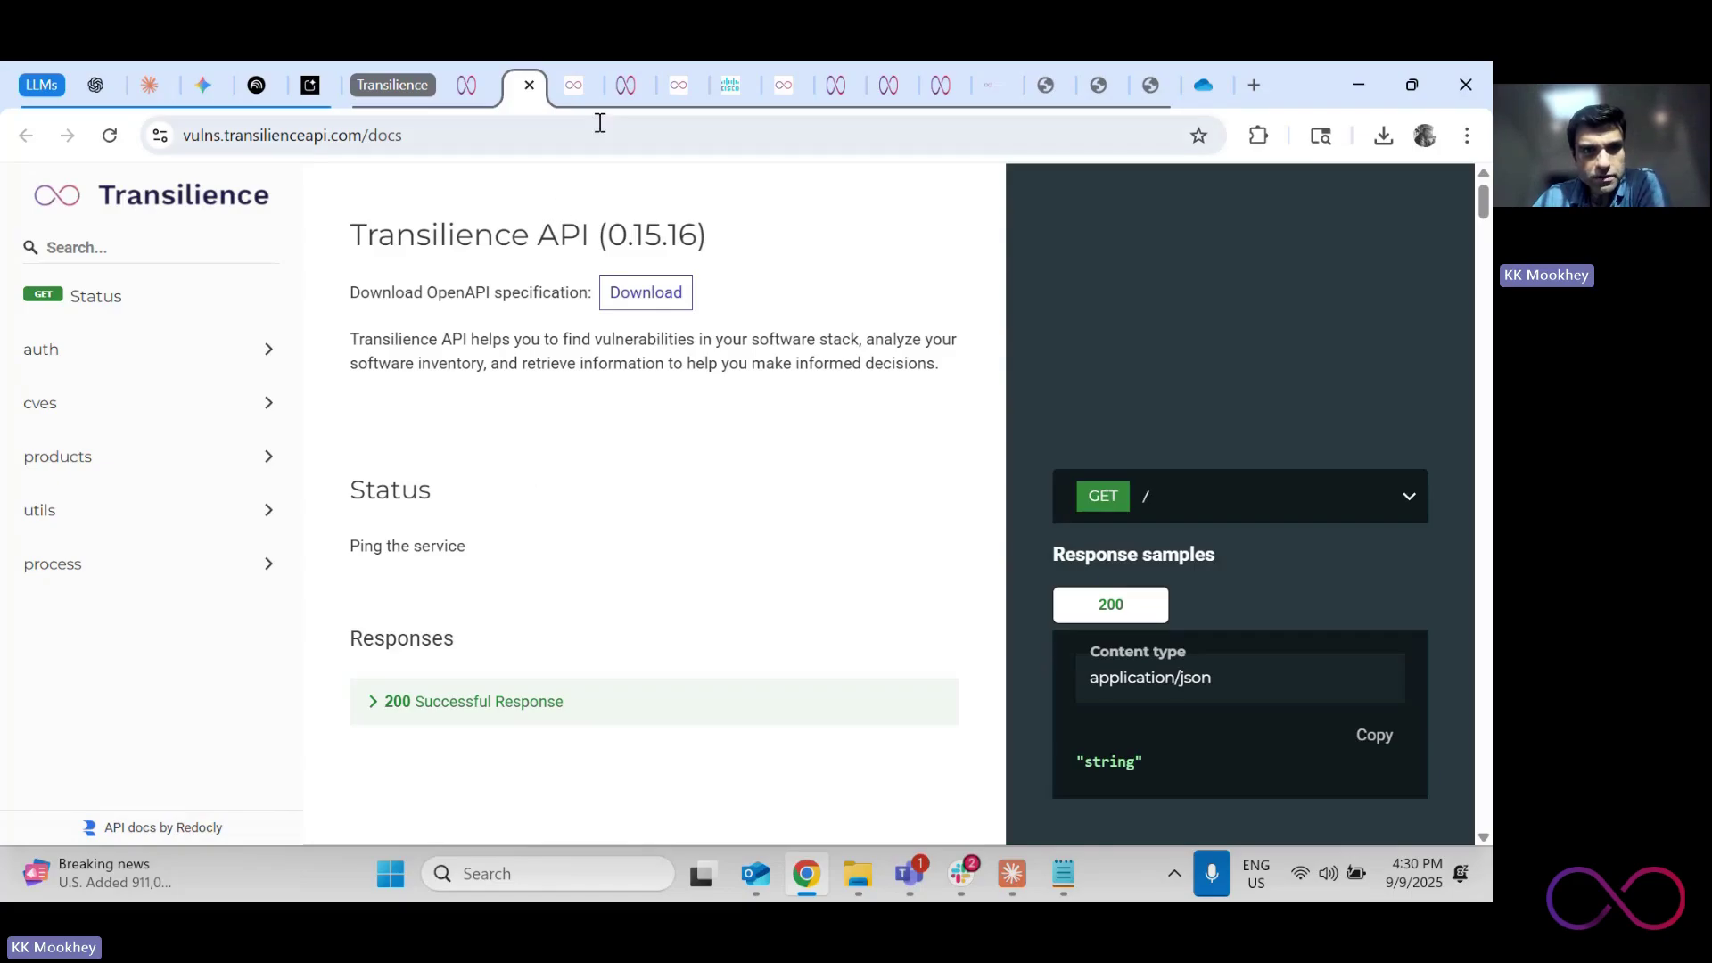
Ask 'Can my firewall rules block the CVE payload?' in the CVE-2025-20265 analysis
mouse_move(627, 89)
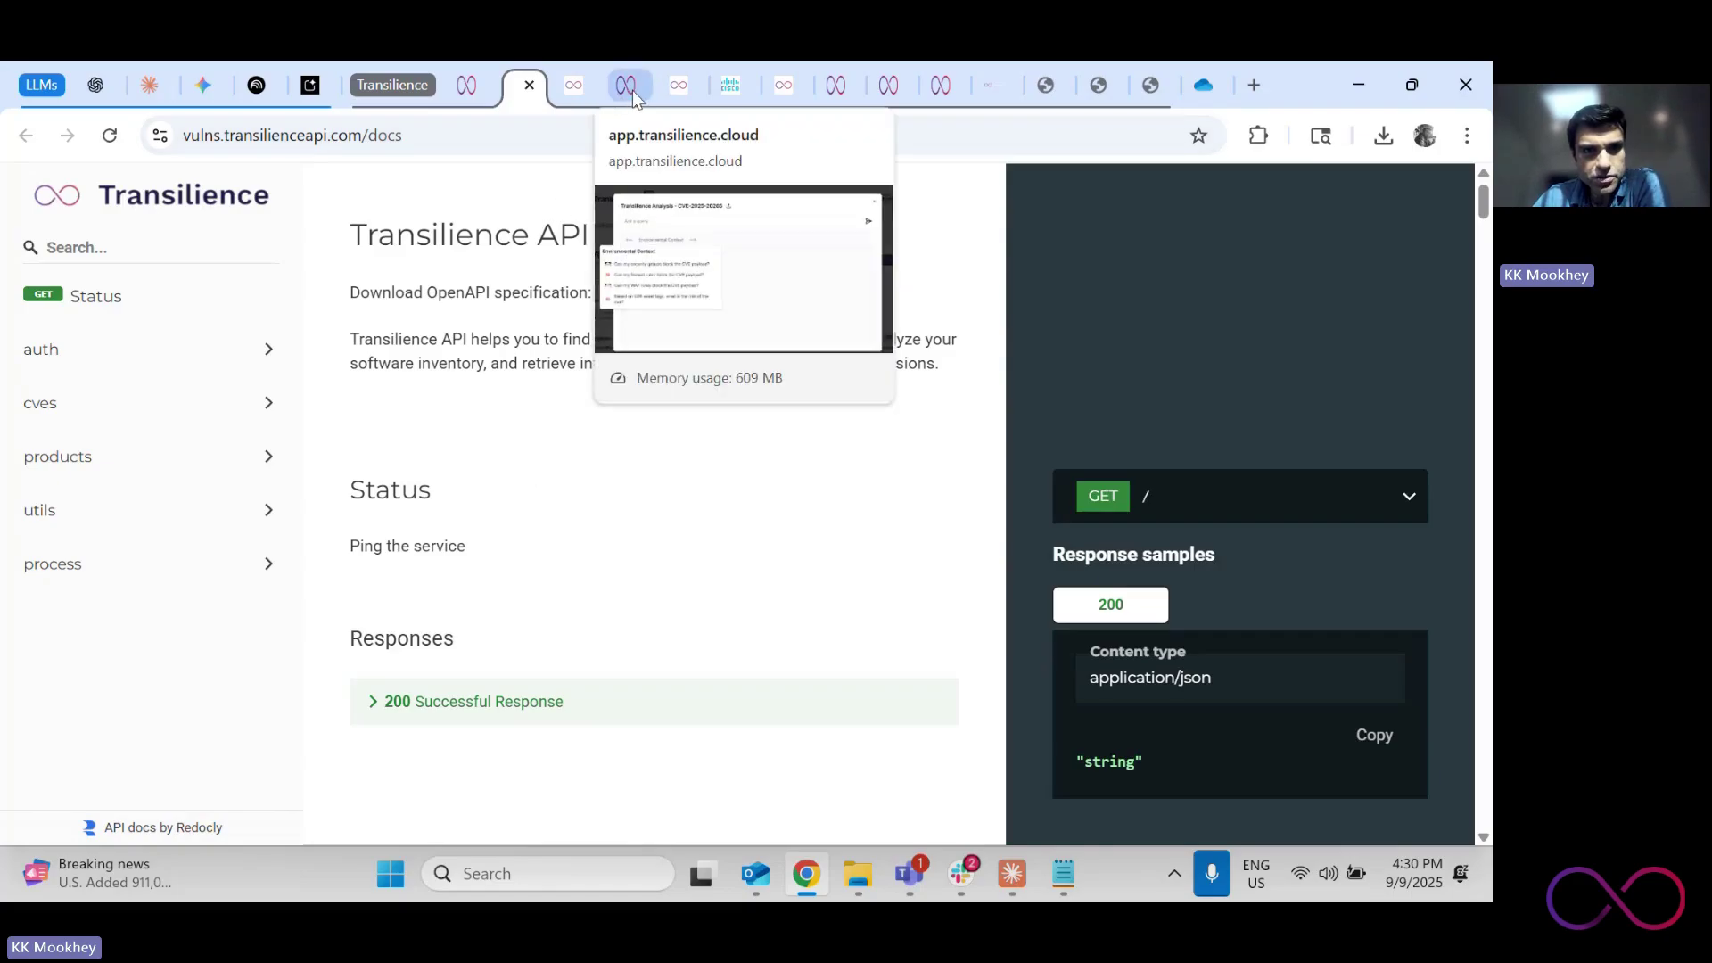
left_click(630, 86)
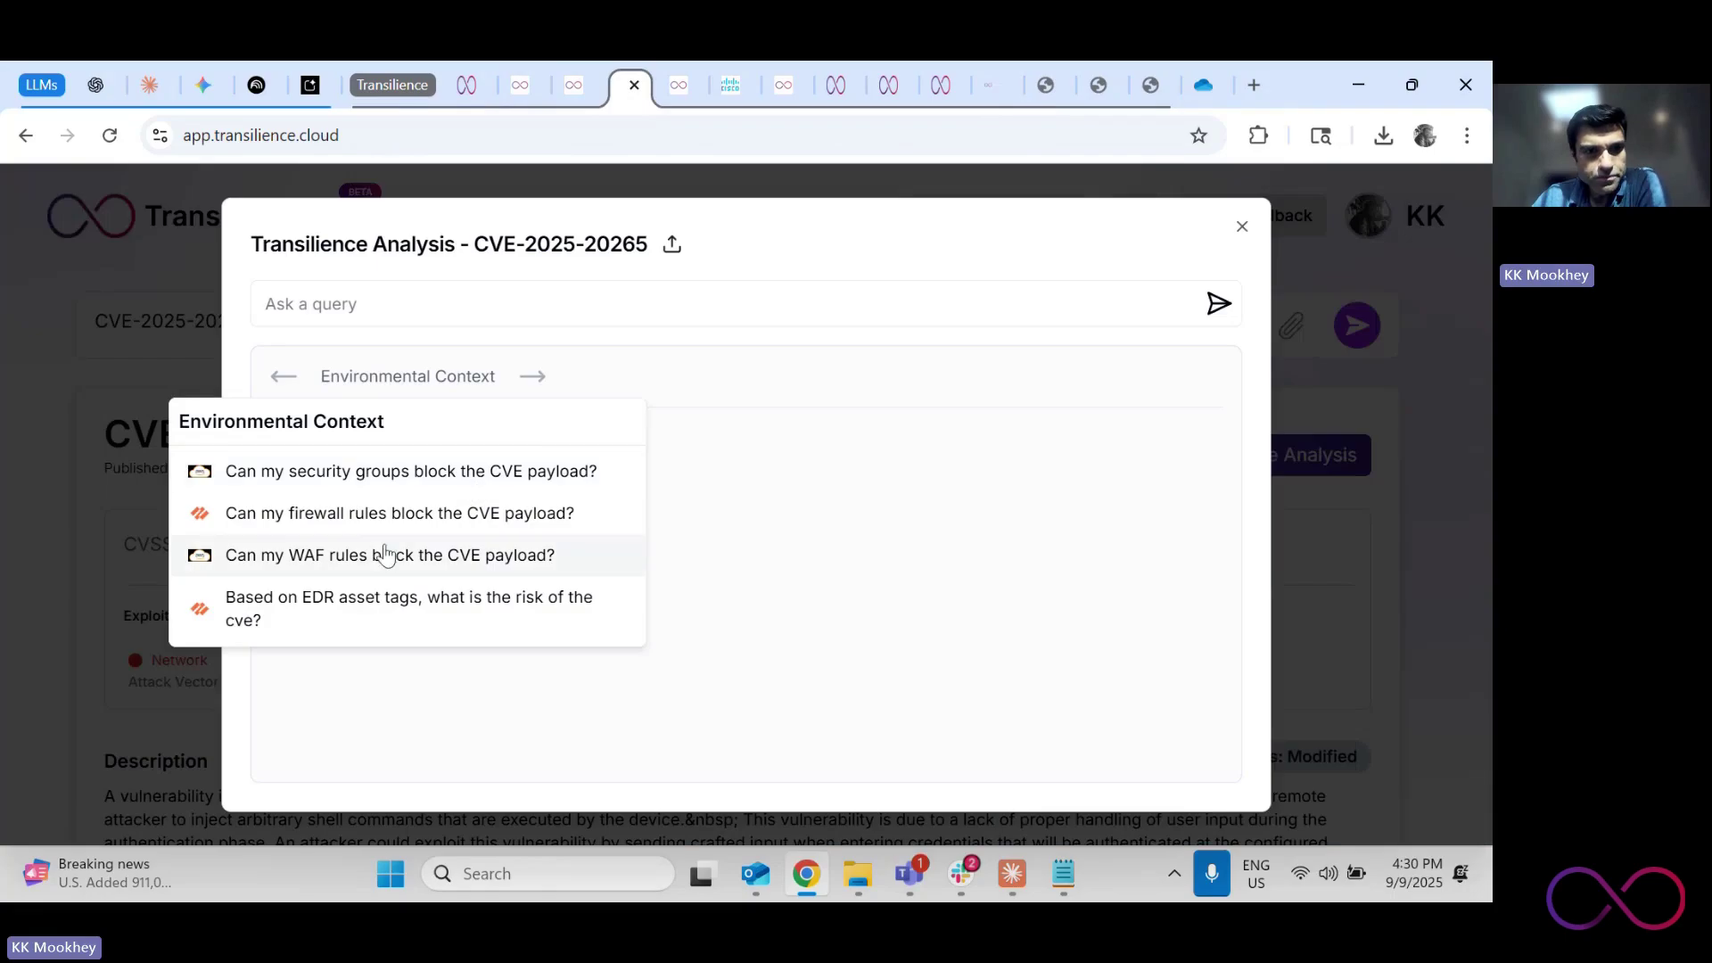
left_click(361, 515)
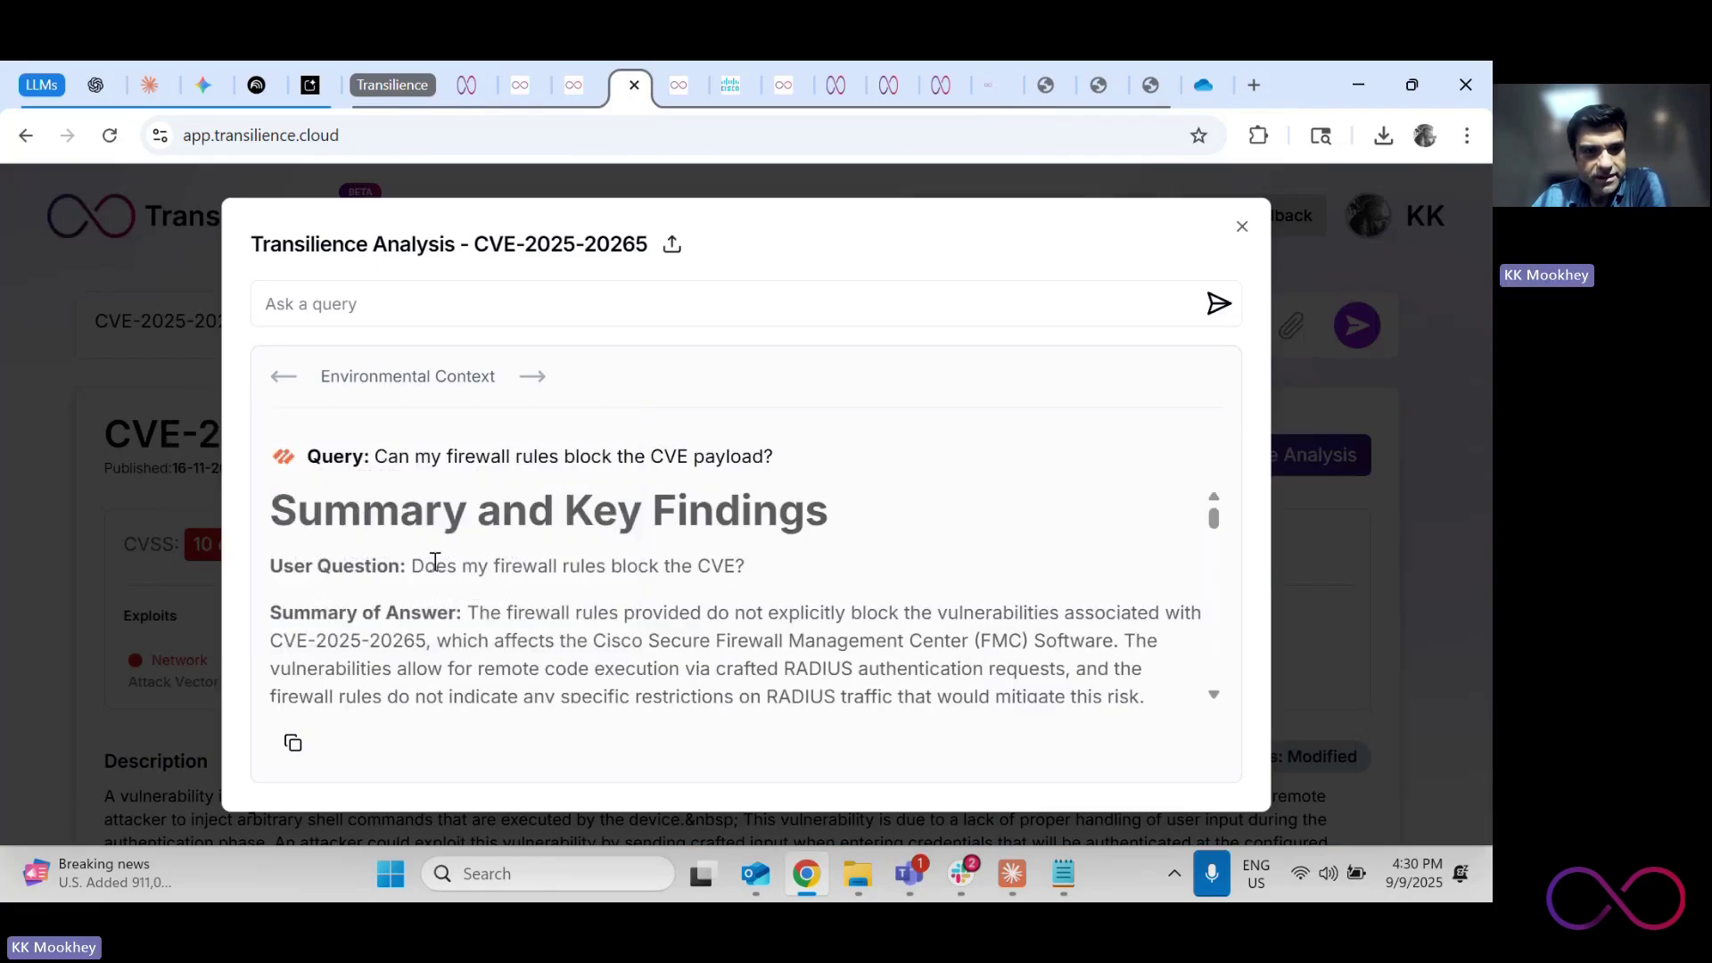
left_click_drag(413, 567, 753, 571)
left_click(662, 629)
Review the firewall-rules answer, highlighting the table's Source IP and Reason rows
scroll(521, 616, "down", 5)
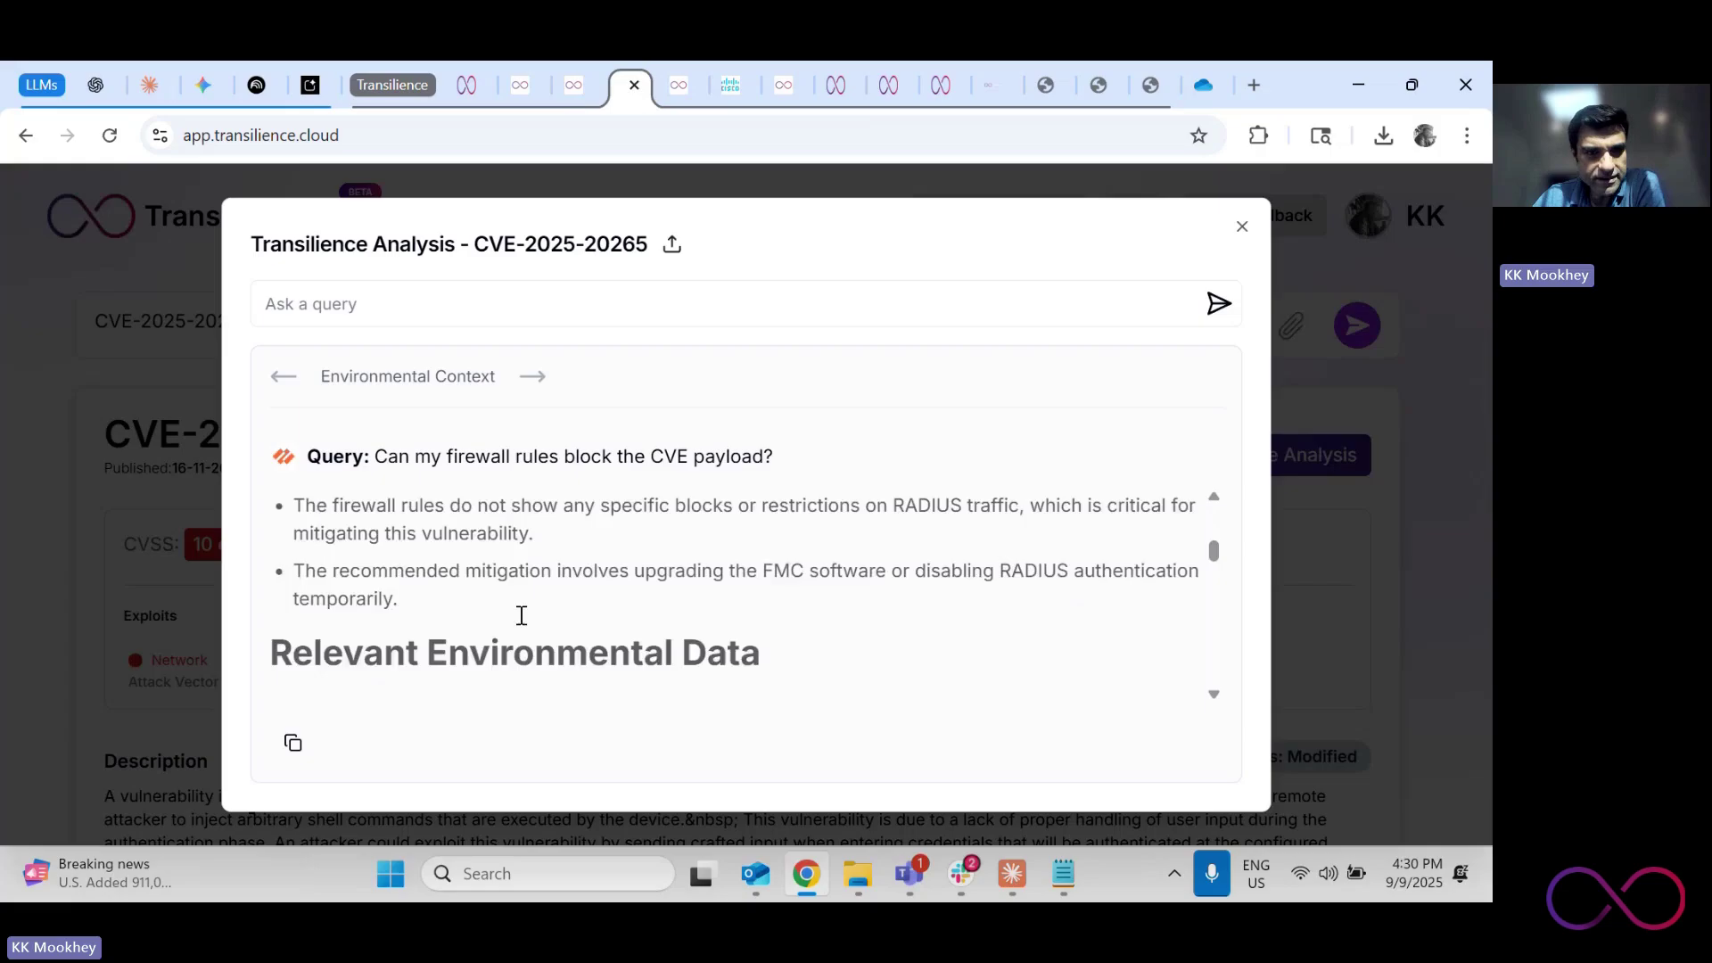
scroll(360, 560, "down", 10)
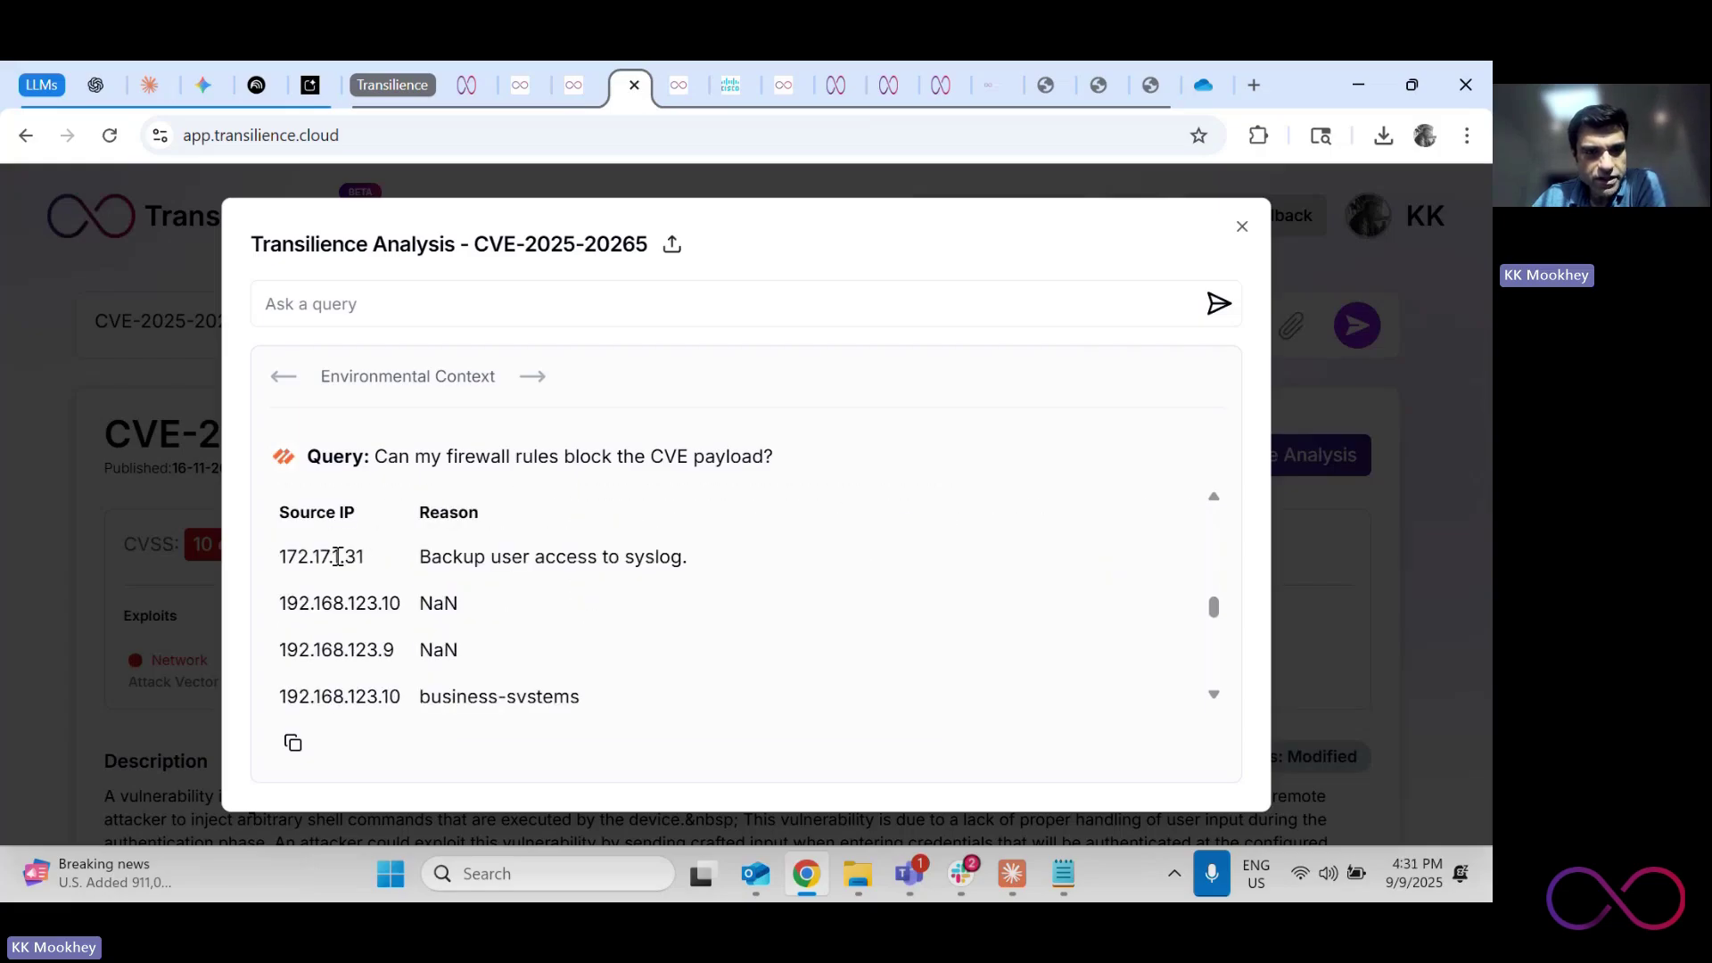
left_click_drag(338, 556, 486, 709)
scroll(469, 590, "up", 5)
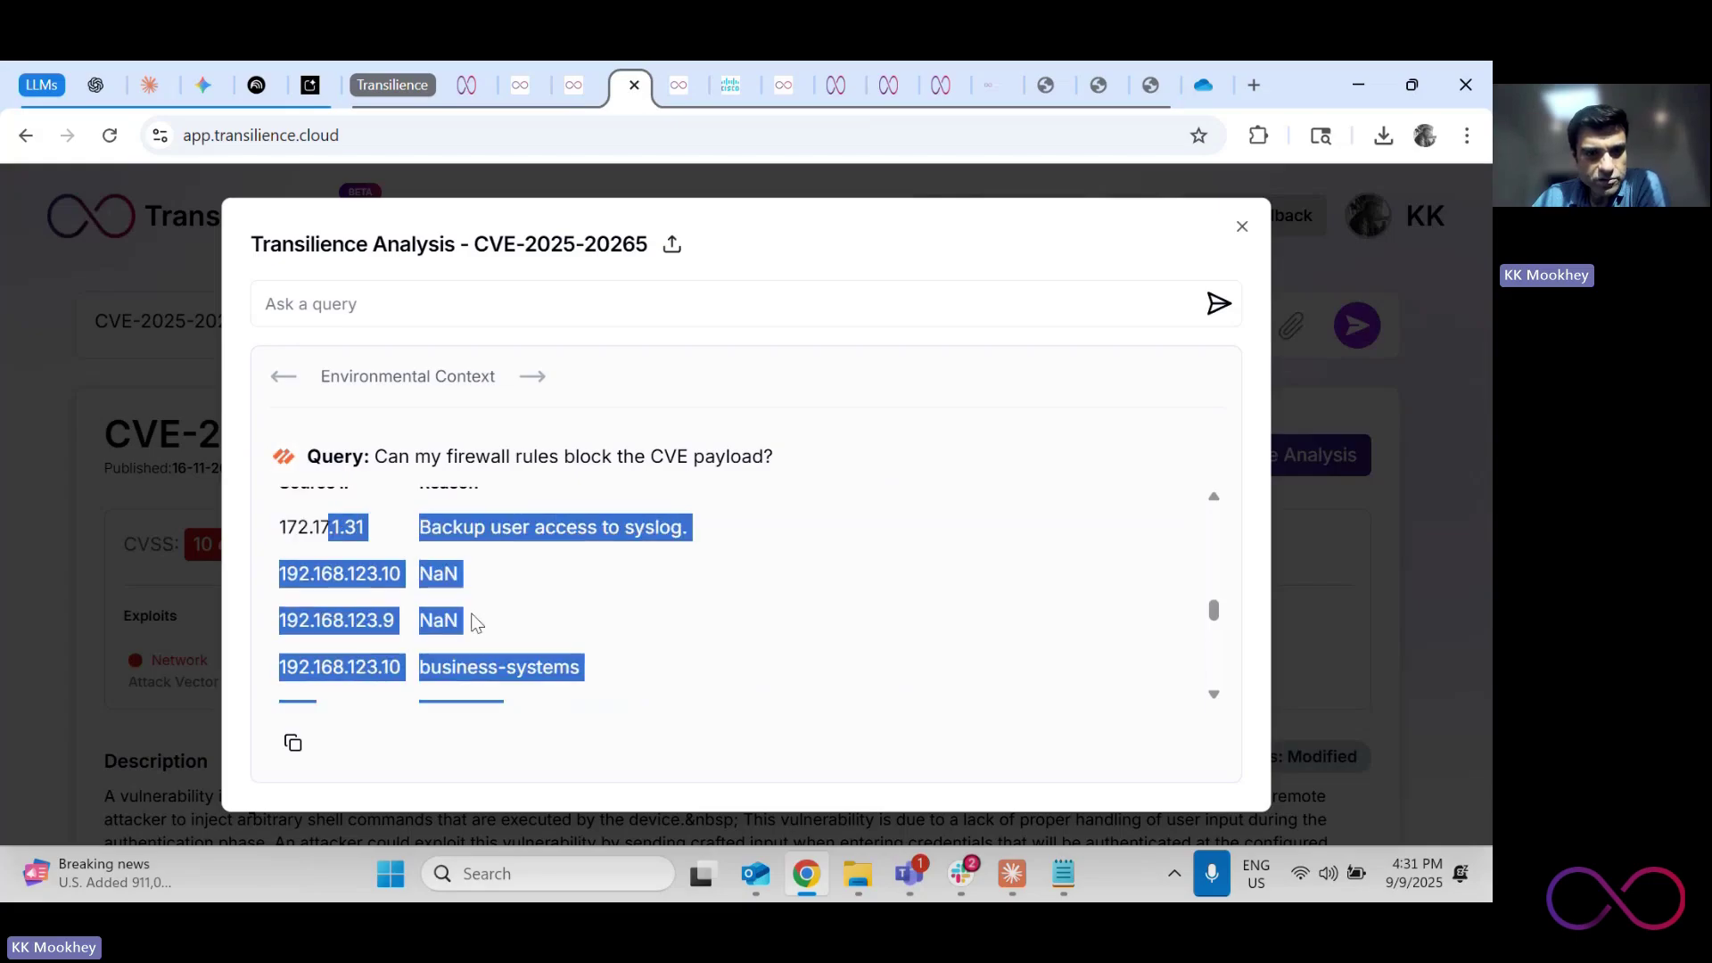
left_click(356, 573)
scroll(360, 572, "up", 3)
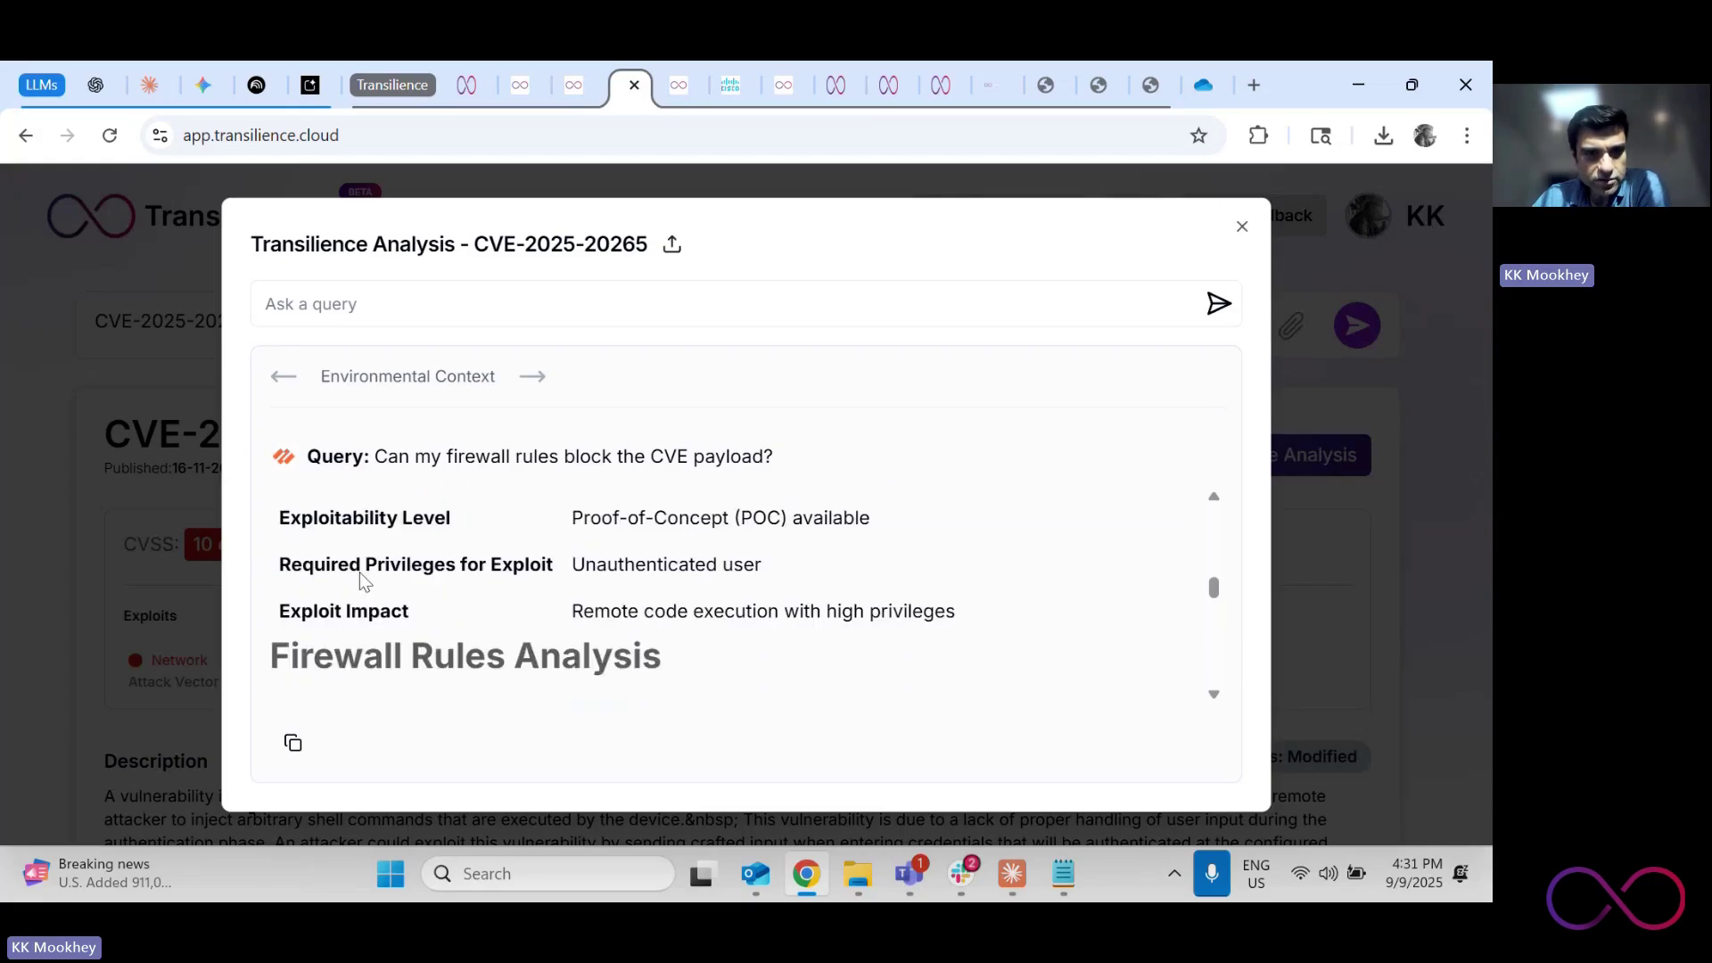
scroll(361, 574, "up", 6)
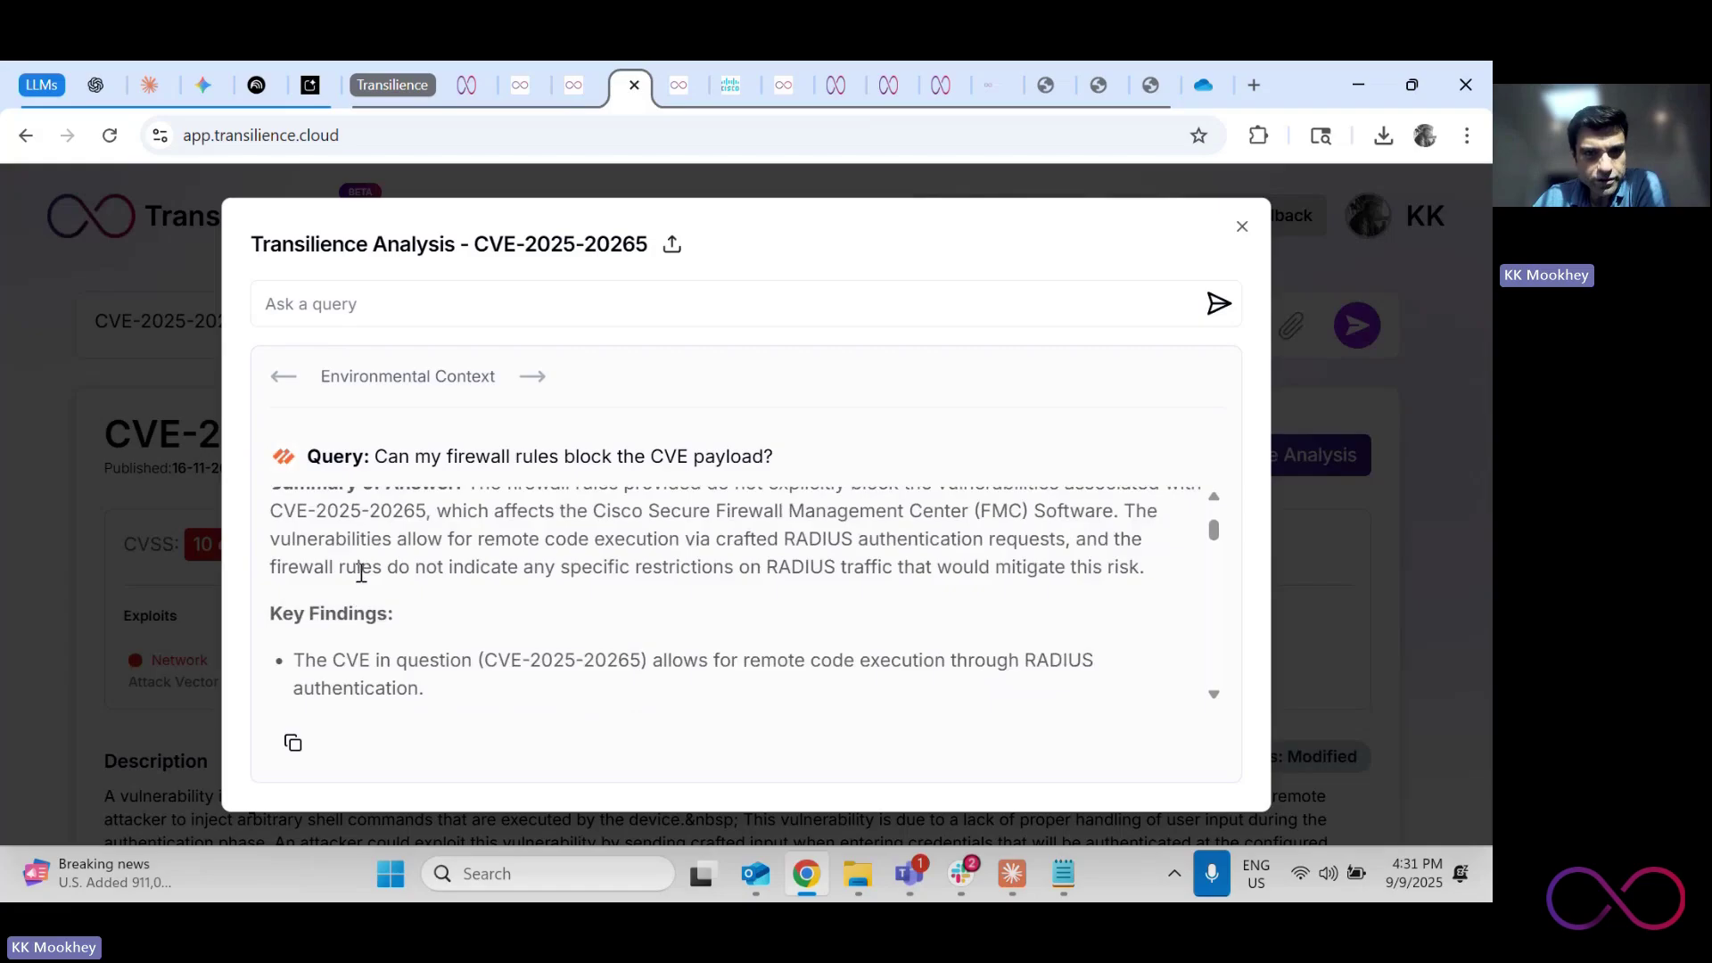
scroll(361, 574, "up", 2)
left_click(456, 392)
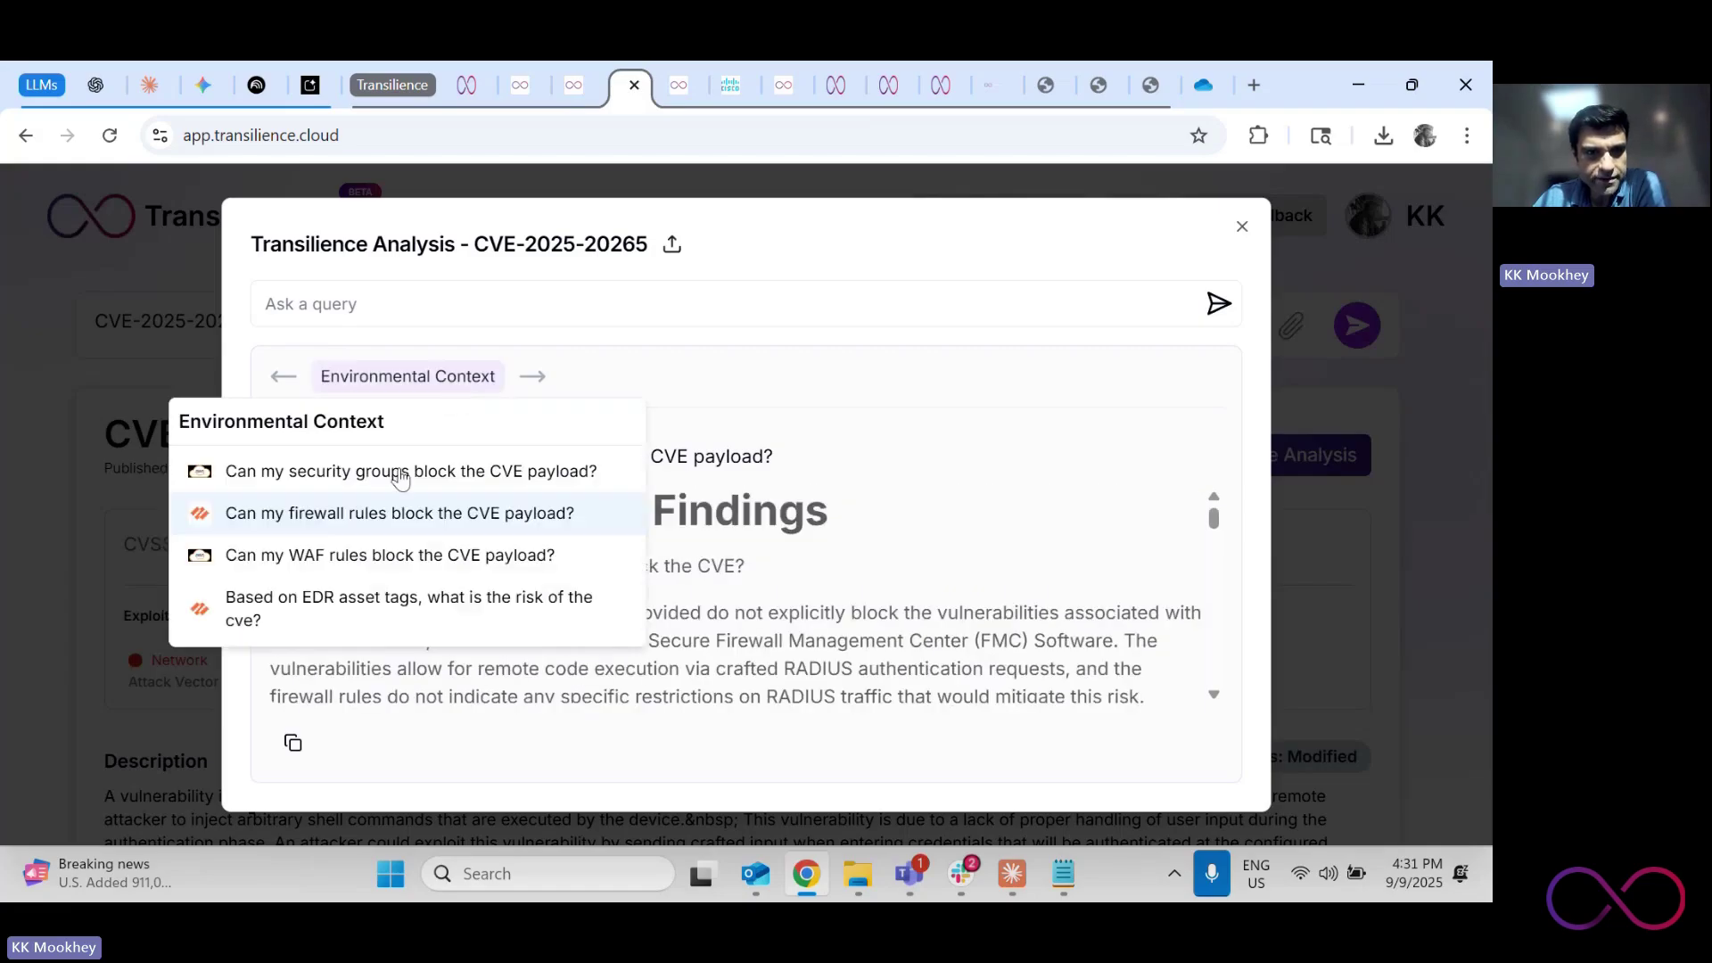
left_click(375, 556)
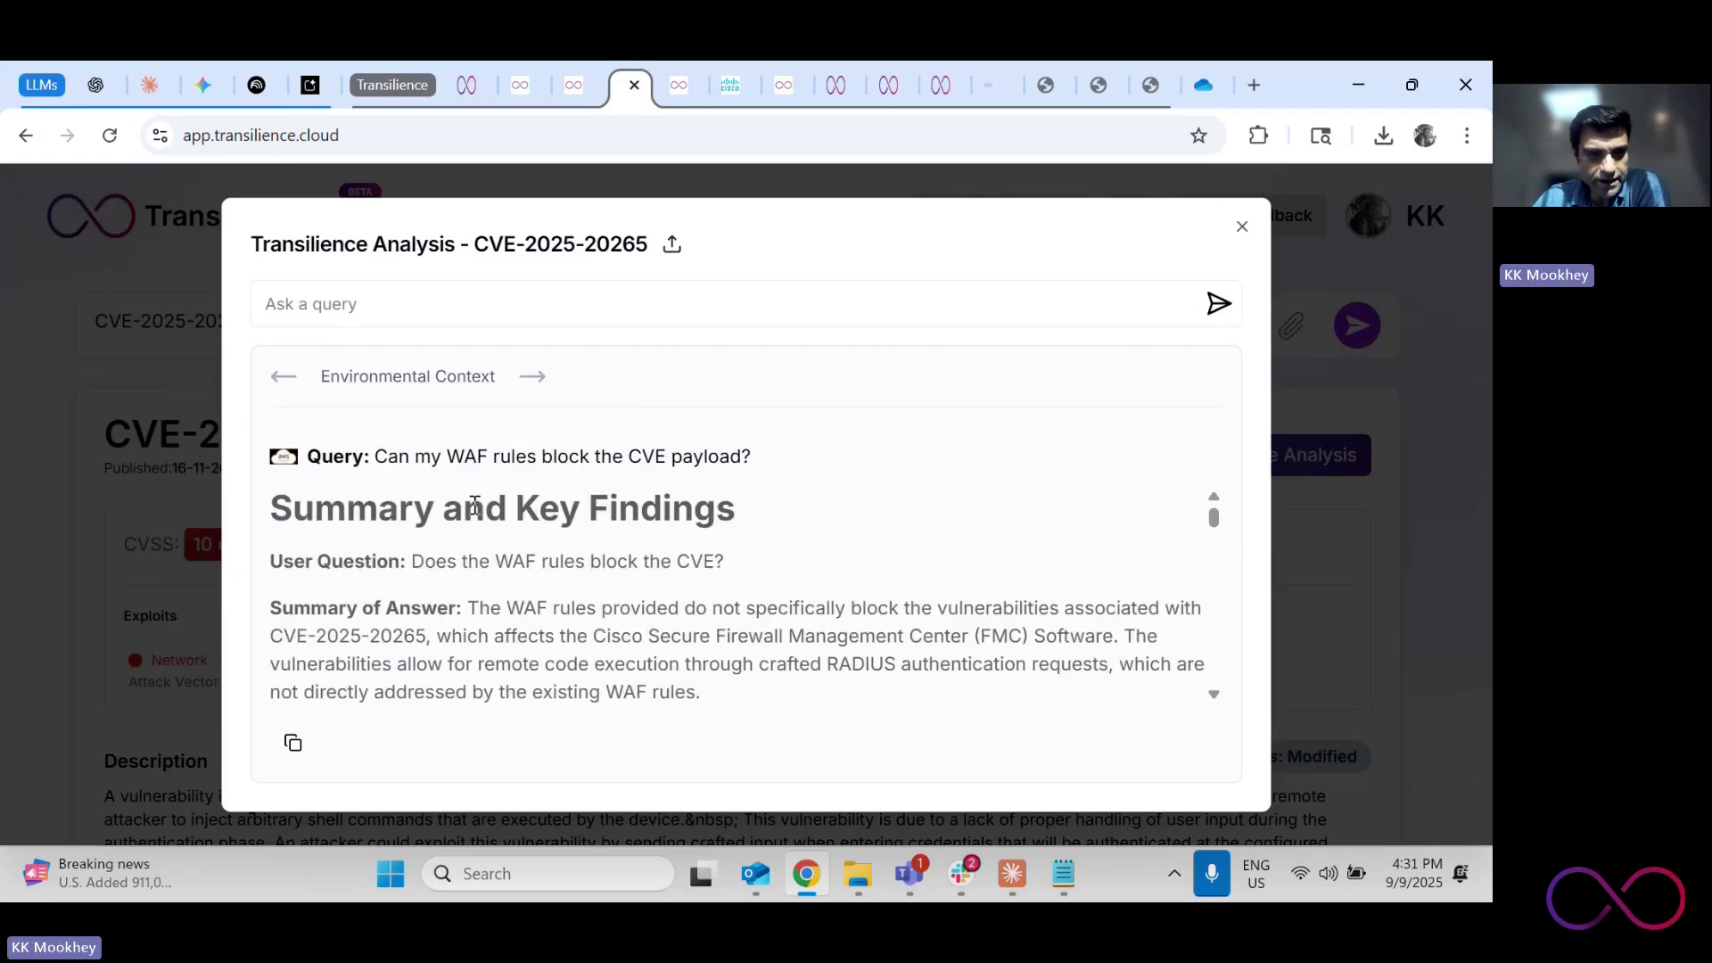
left_click_drag(470, 609, 683, 608)
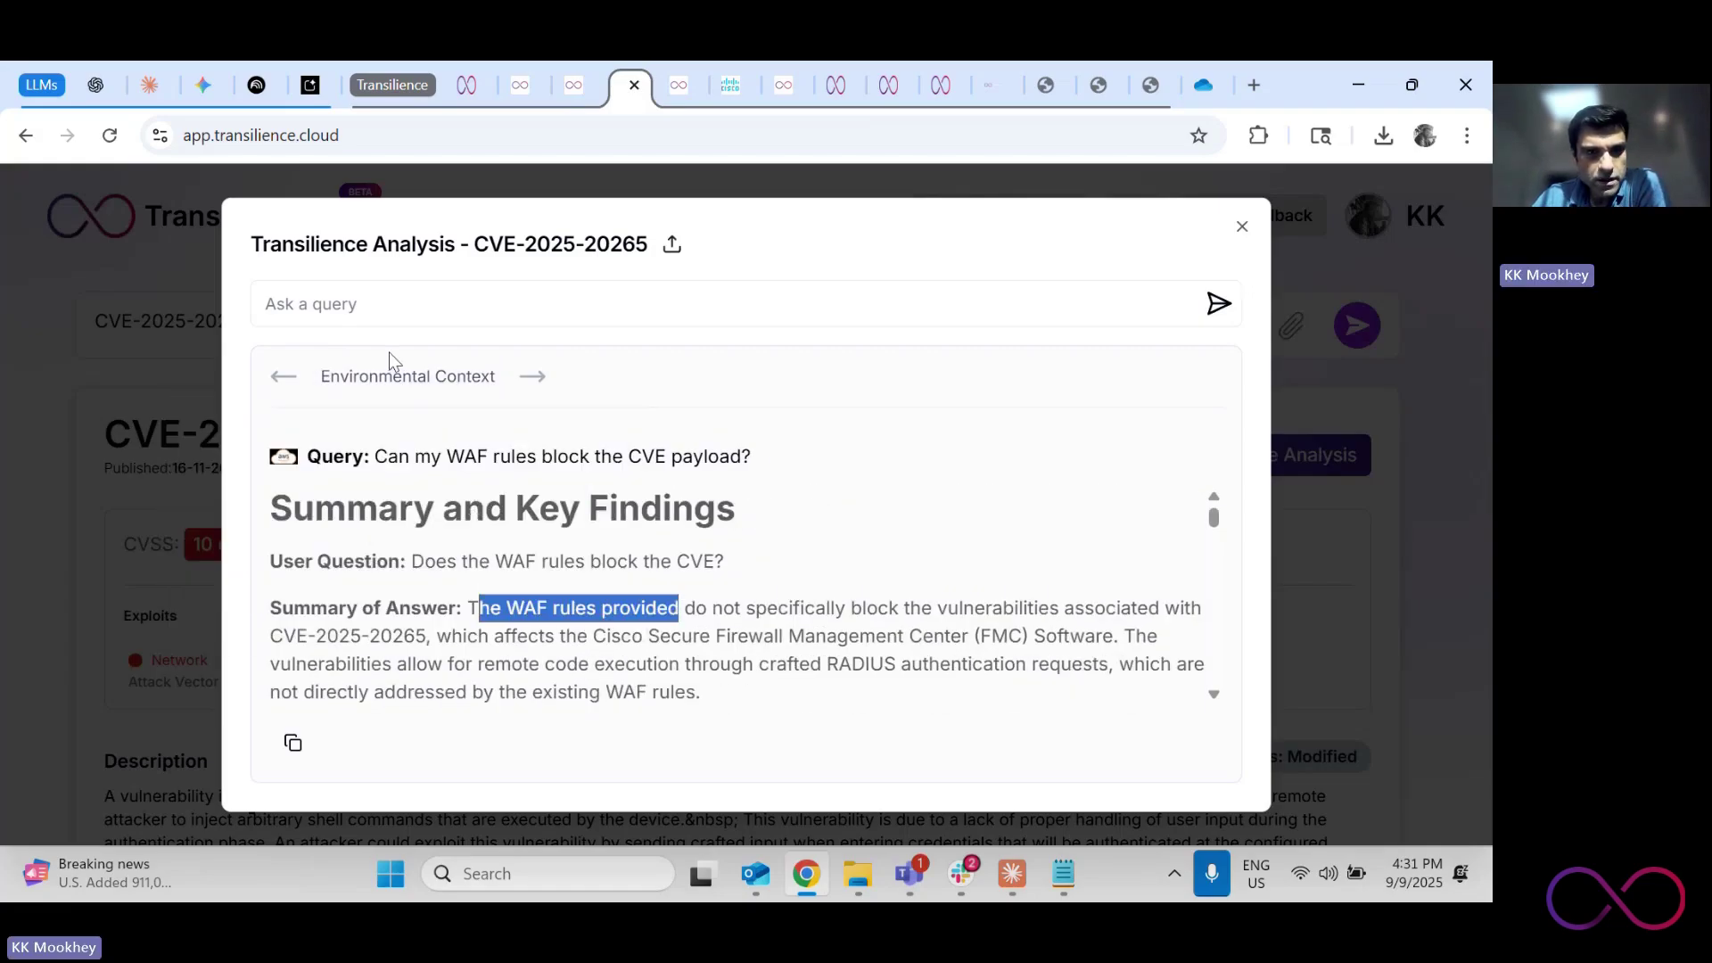
mouse_move(392, 383)
left_click(386, 471)
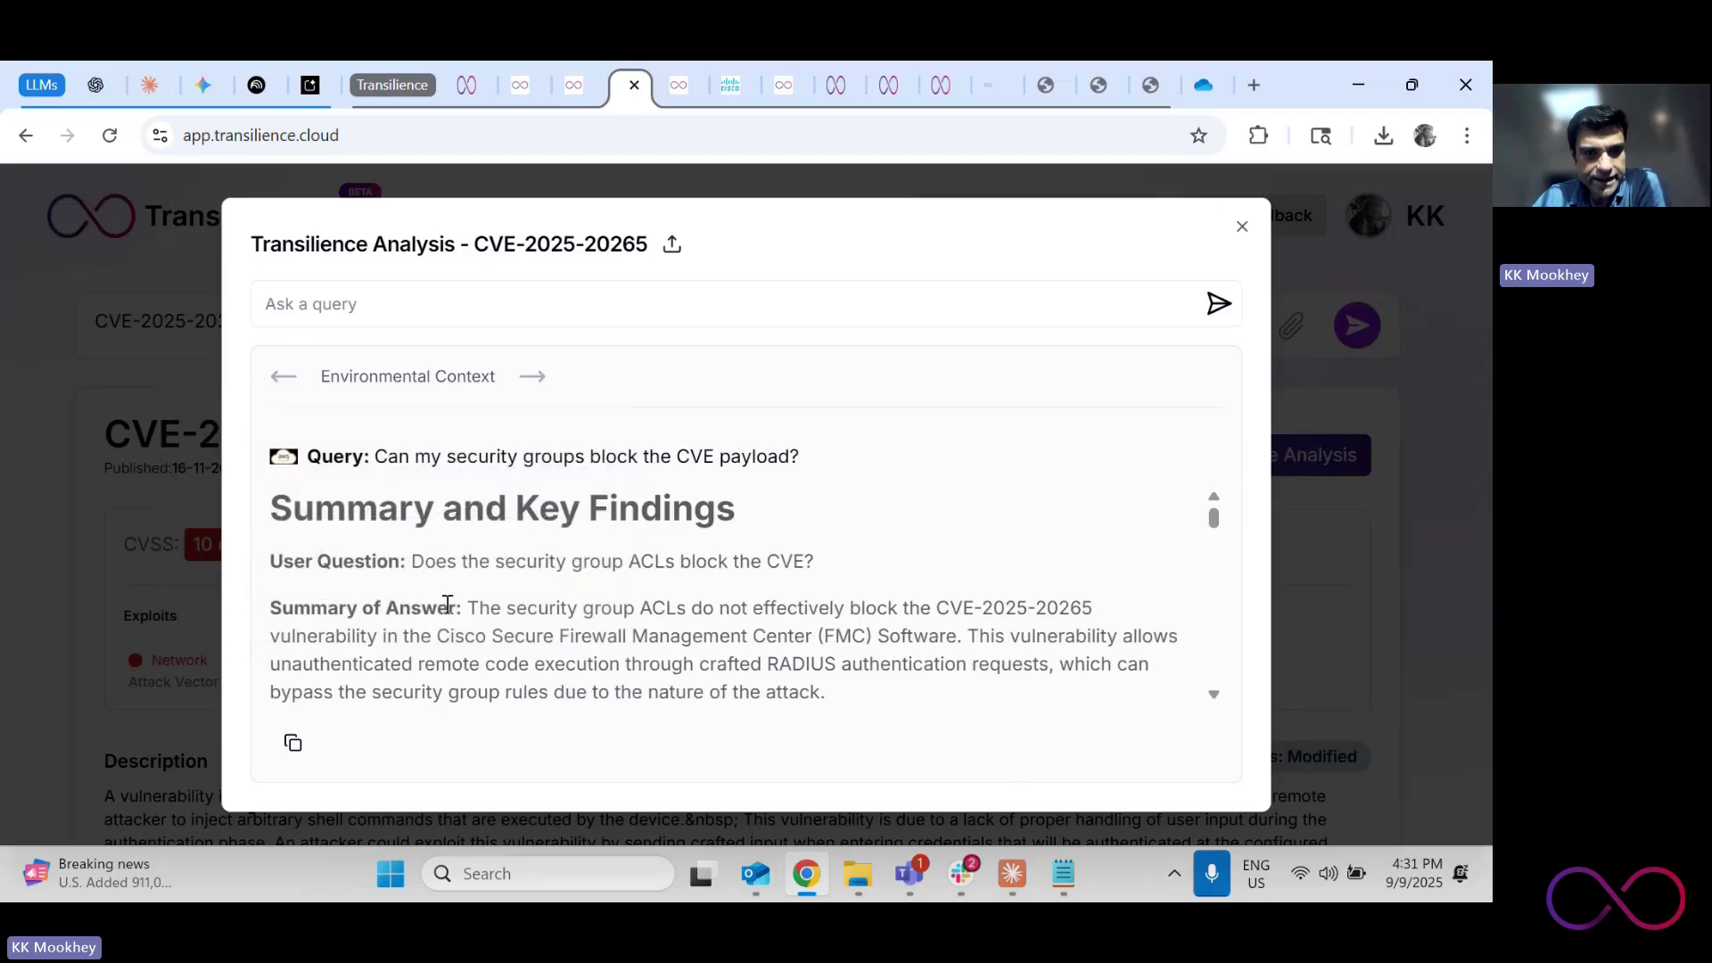
scroll(449, 605, "down", 10)
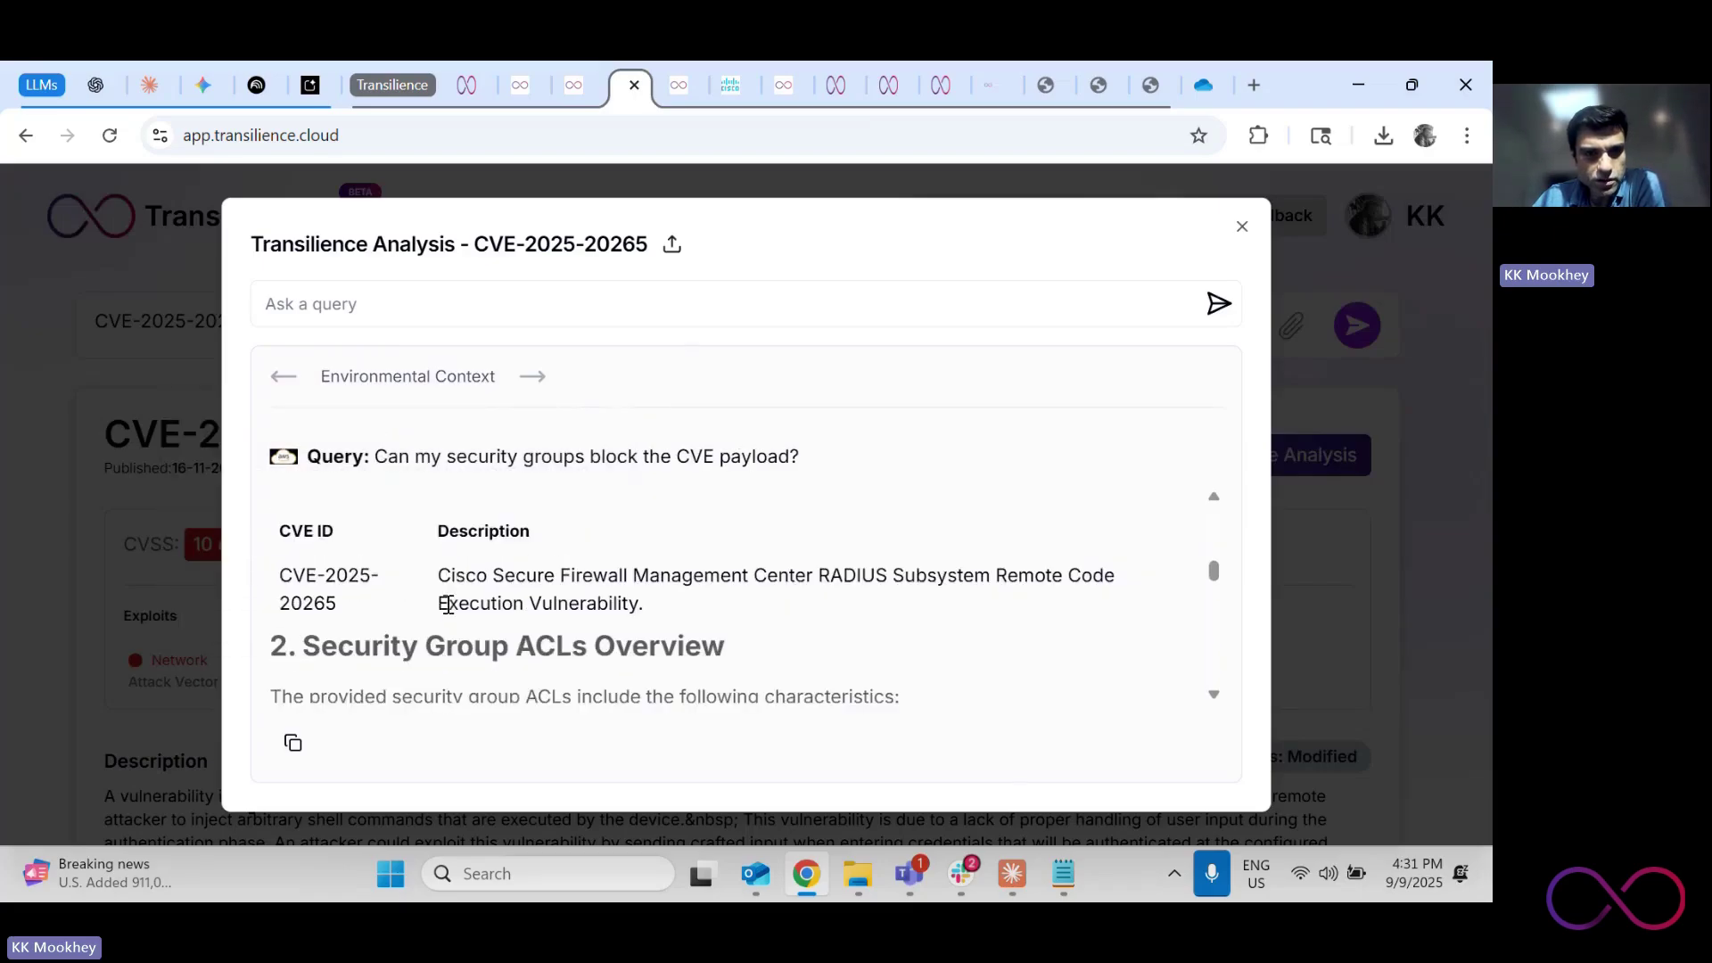
scroll(448, 605, "down", 1)
scroll(448, 600, "up", 1)
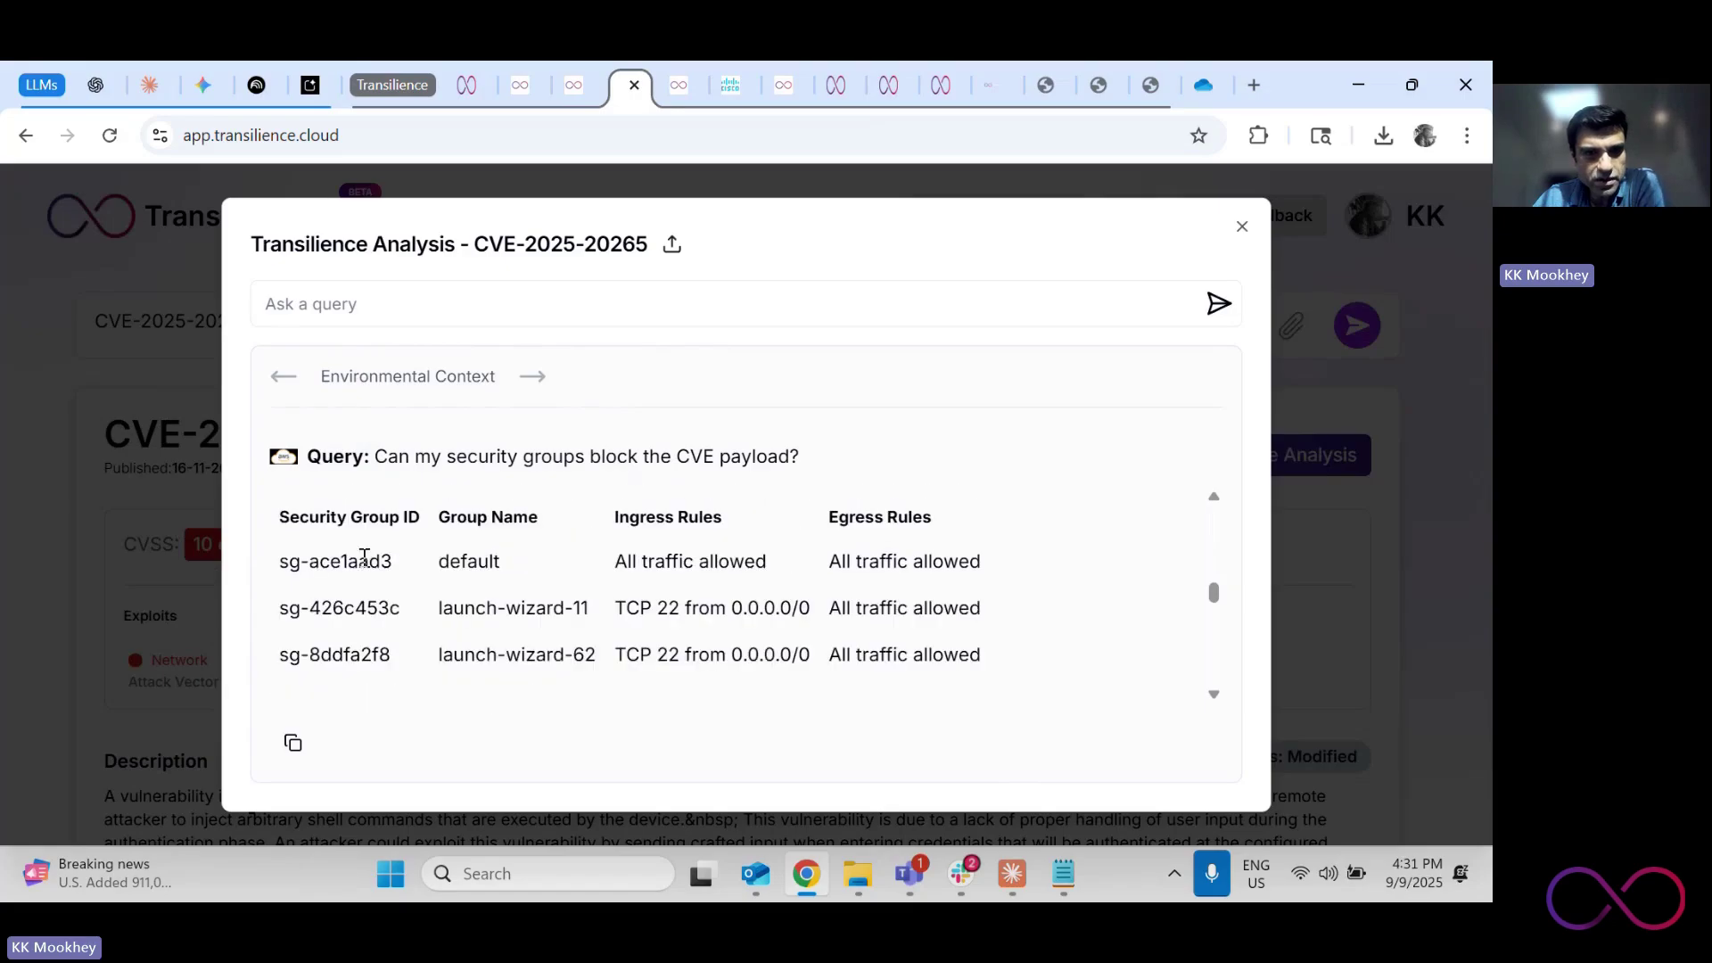
left_click_drag(319, 561, 696, 660)
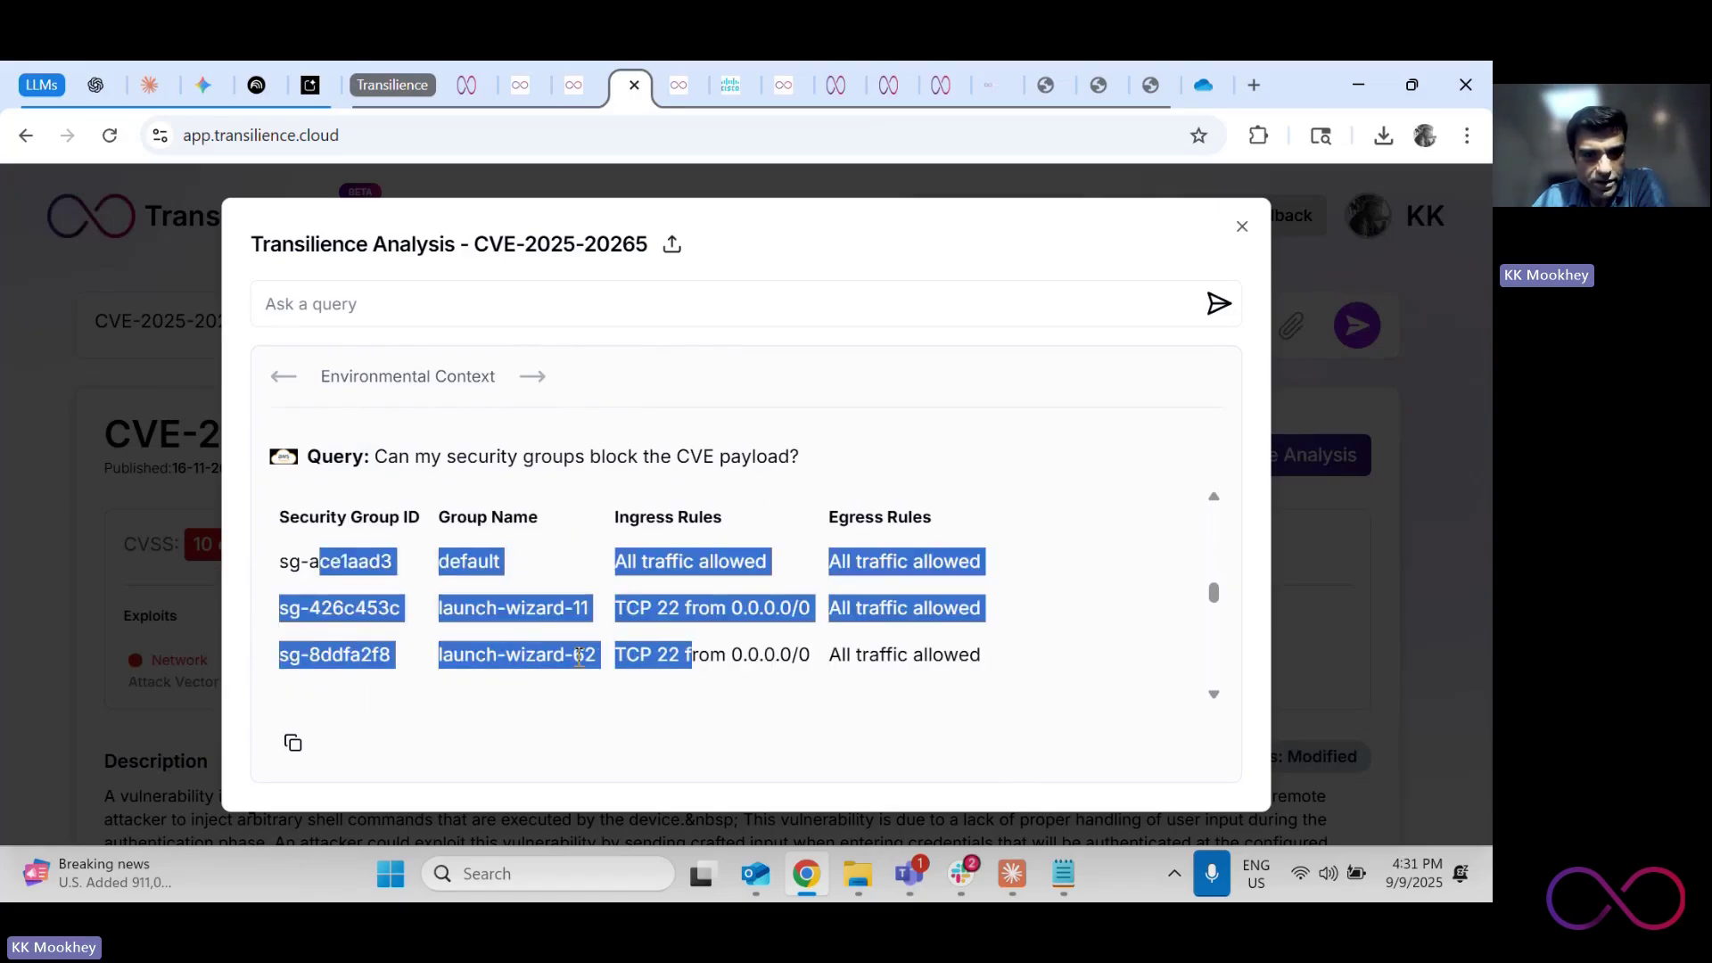
left_click(521, 644)
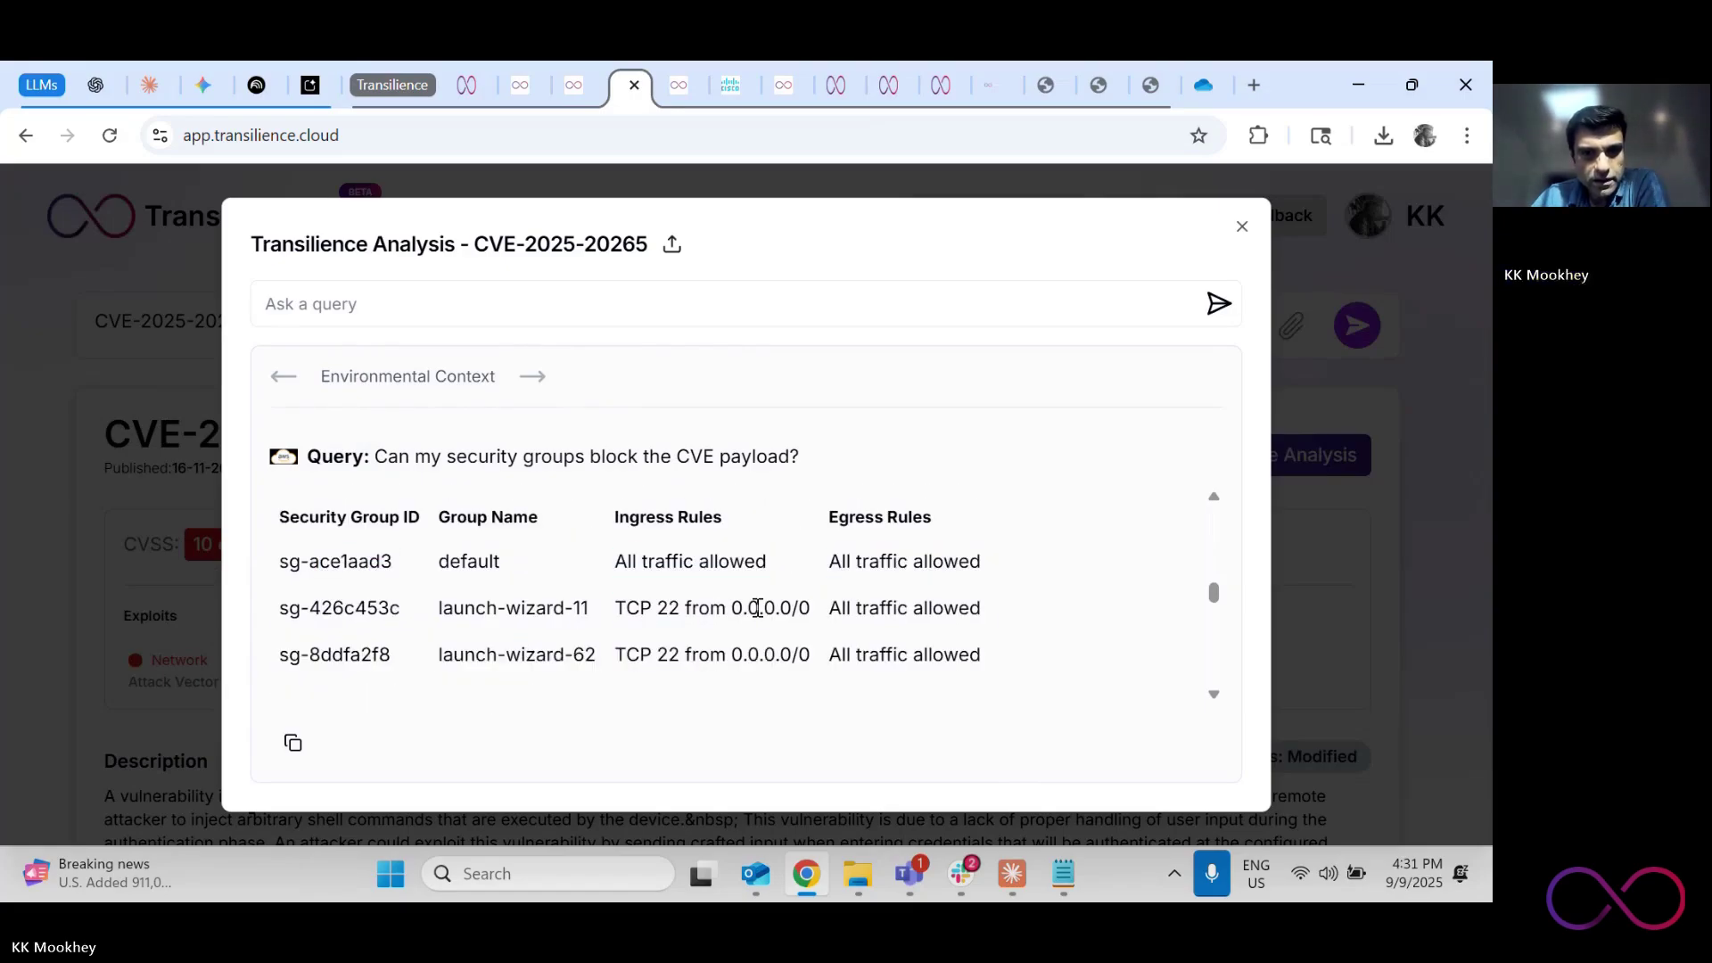
left_click_drag(627, 607, 817, 617)
scroll(454, 616, "up", 10)
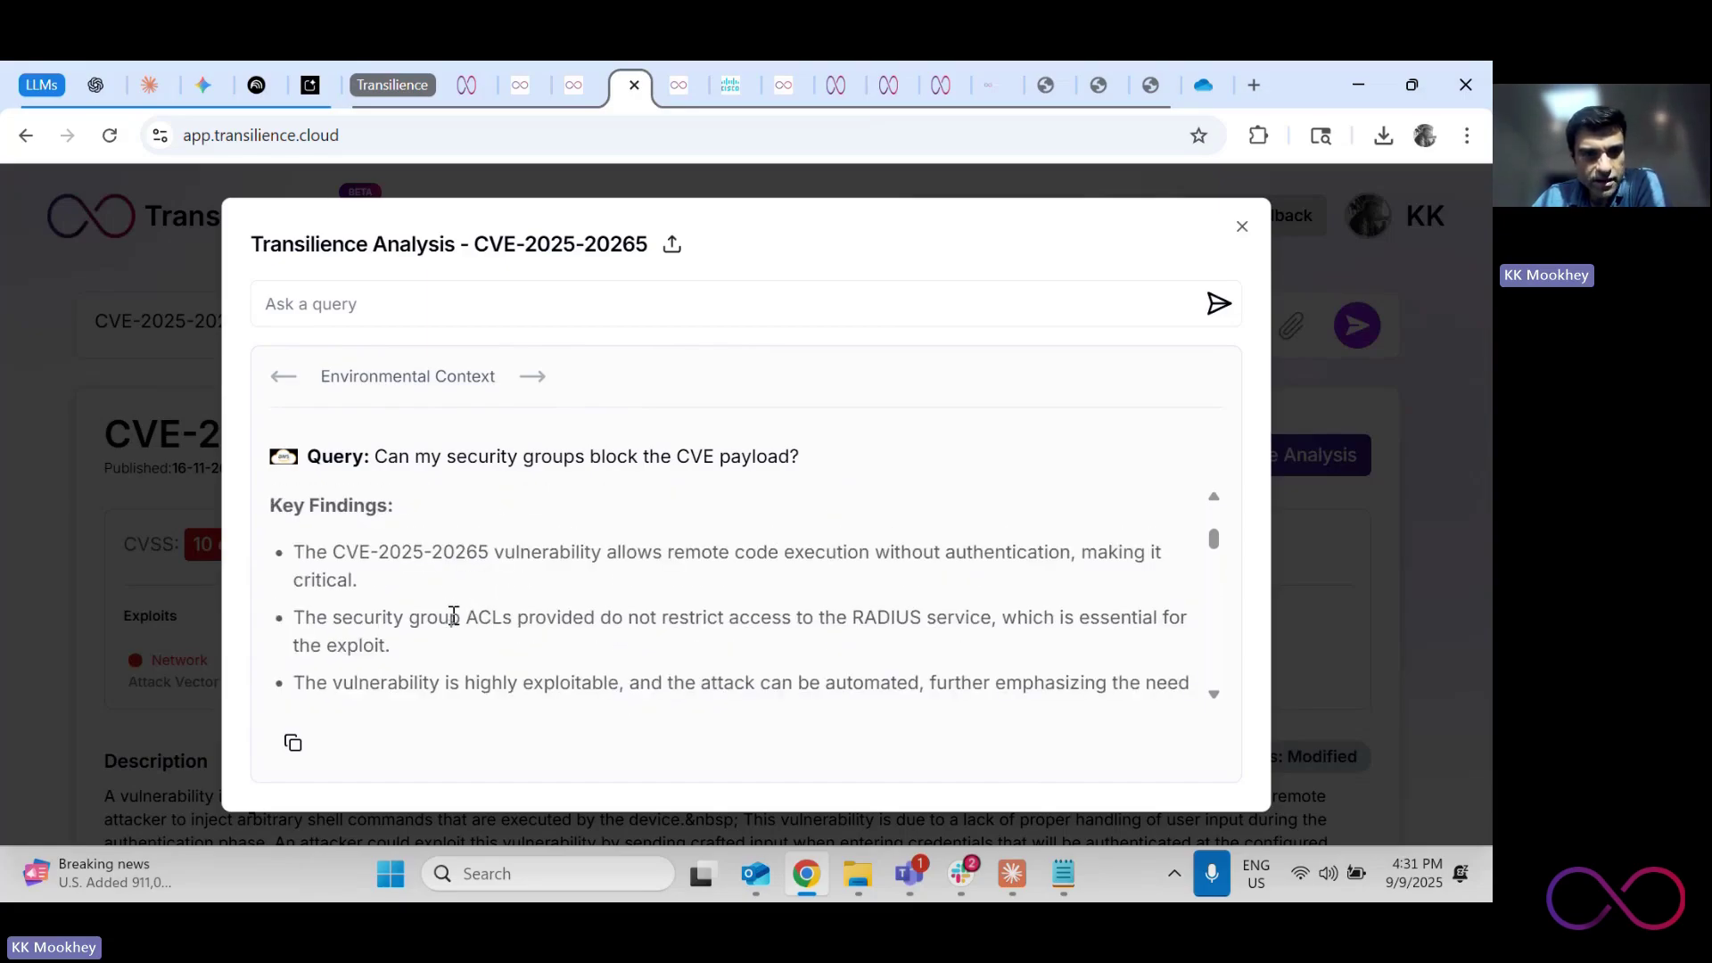
Submit the suggested '(AppSec) : Write an email to development team…' query
left_click(382, 309)
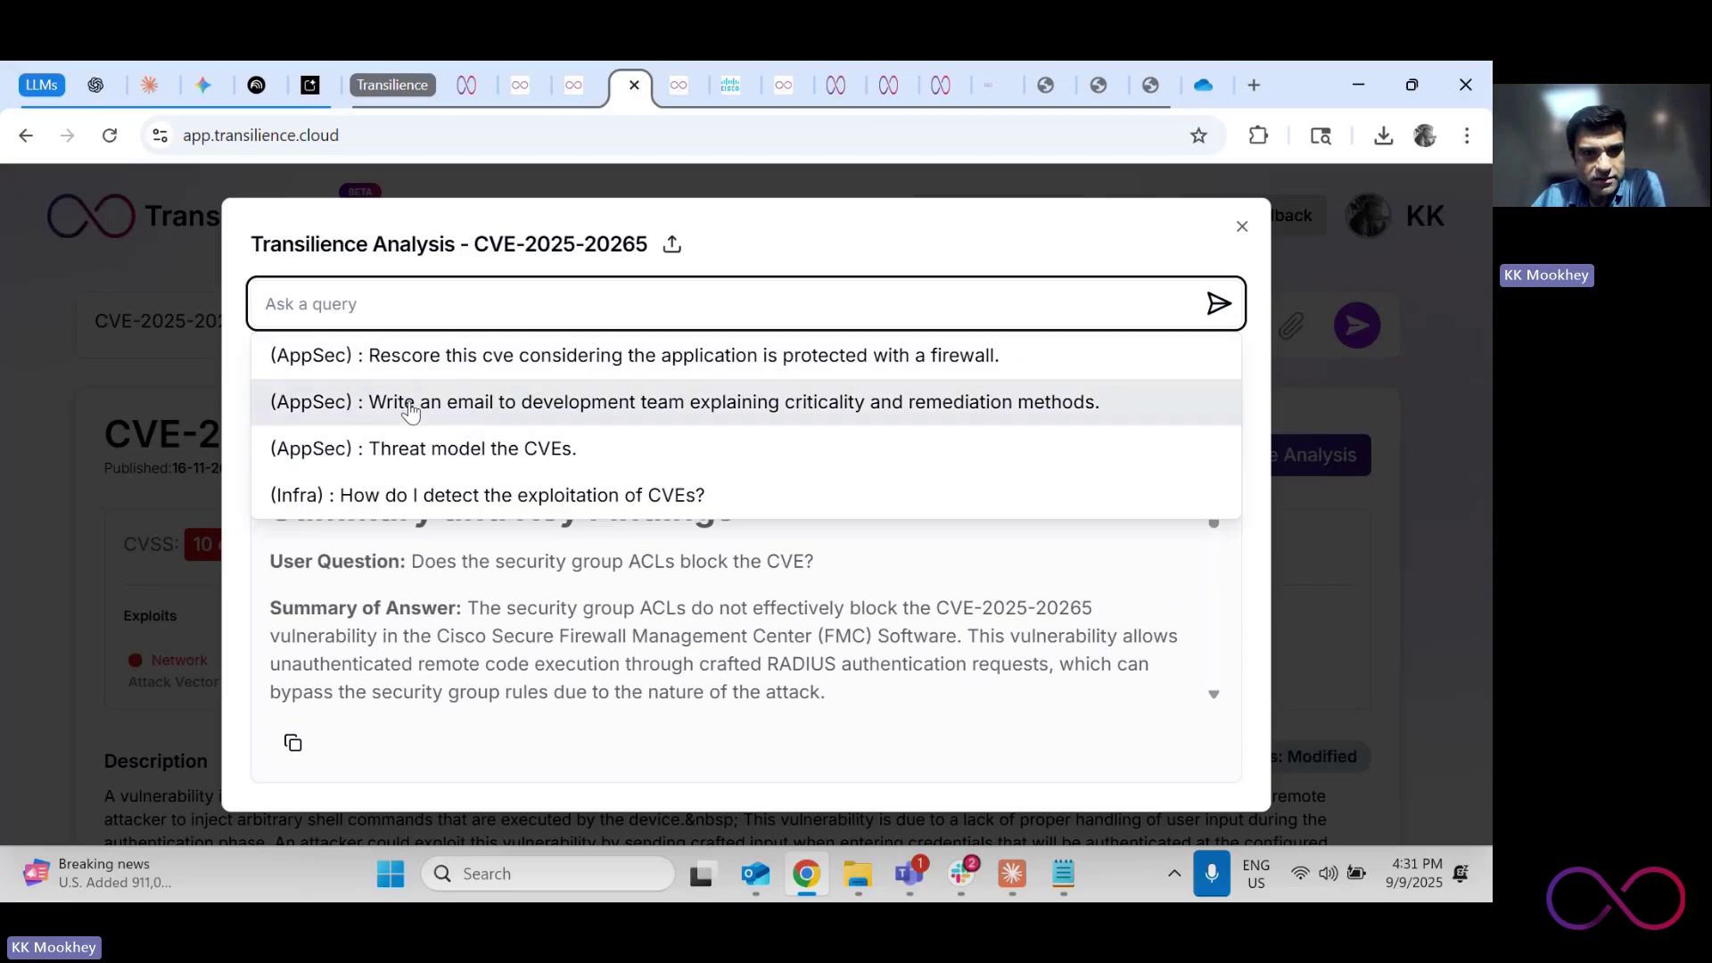
left_click(411, 410)
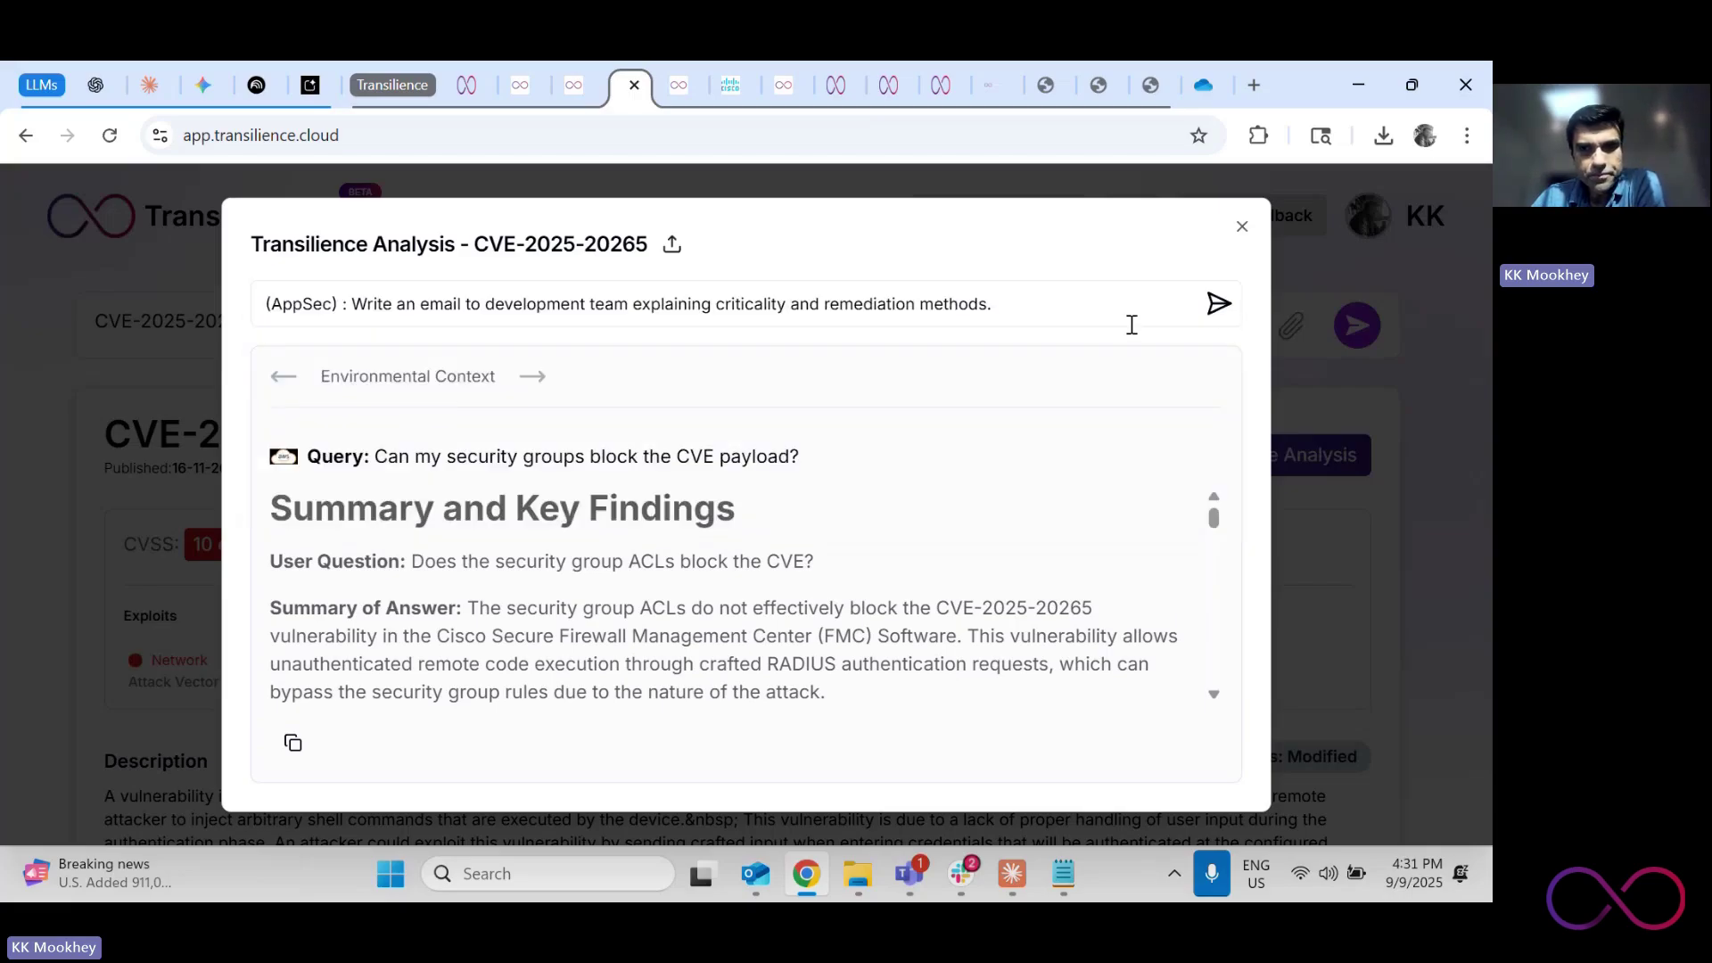
left_click(1217, 306)
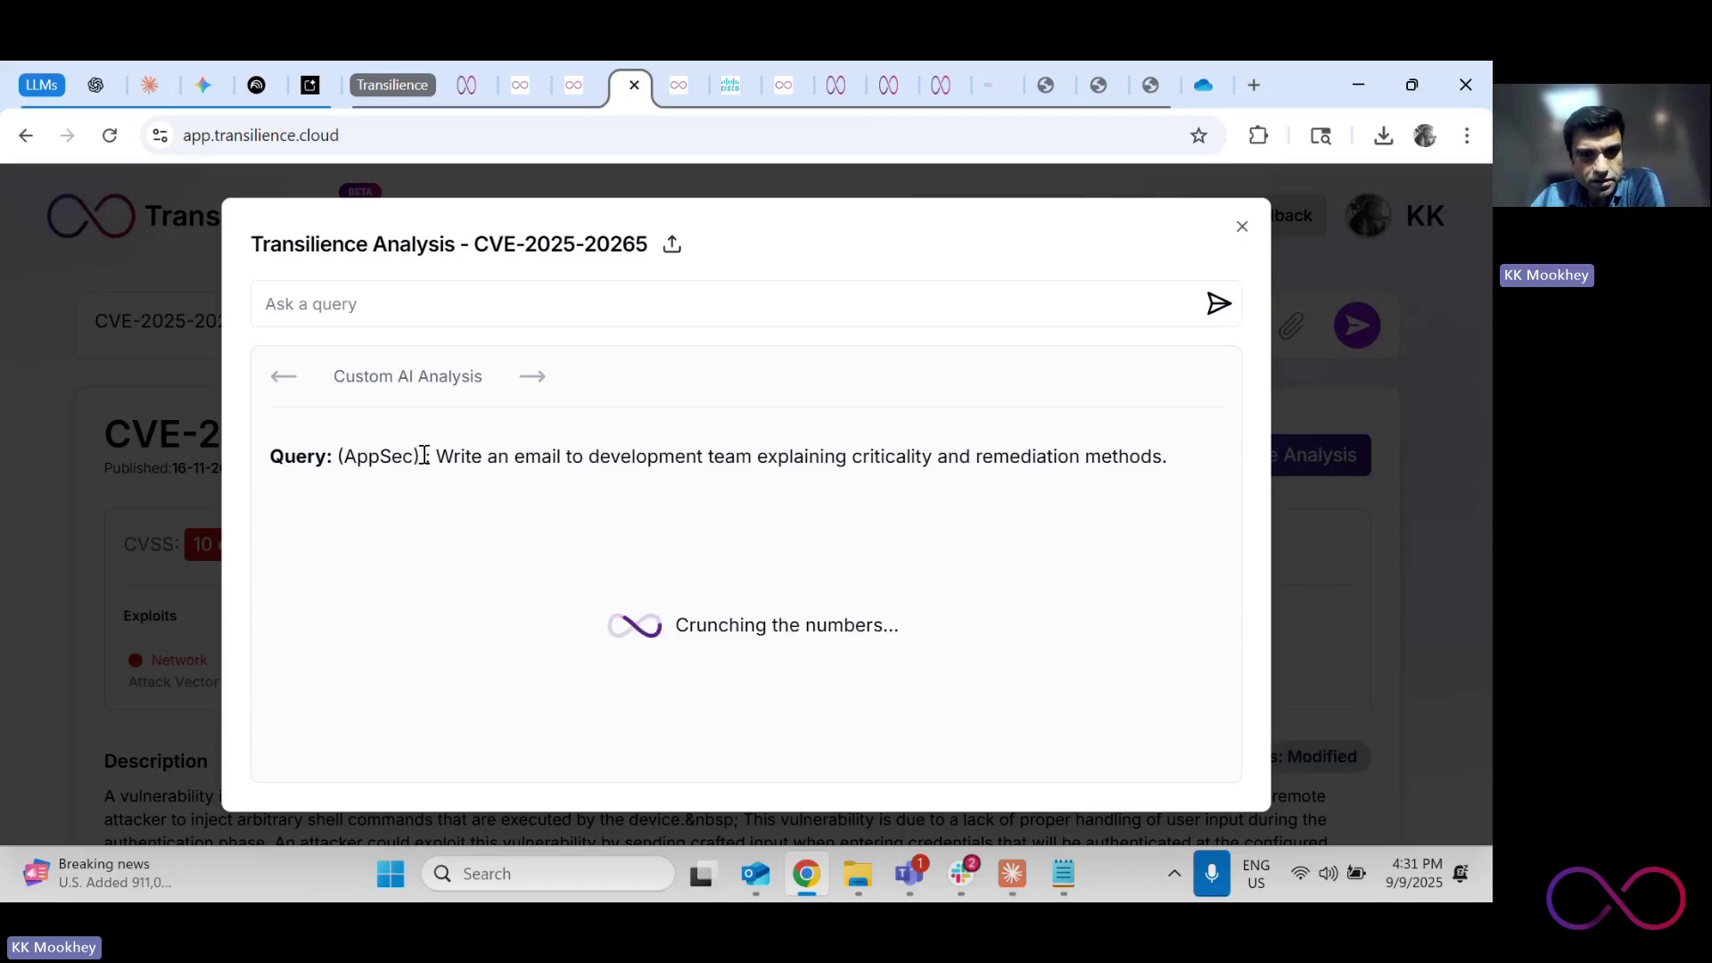
mouse_move(1011, 881)
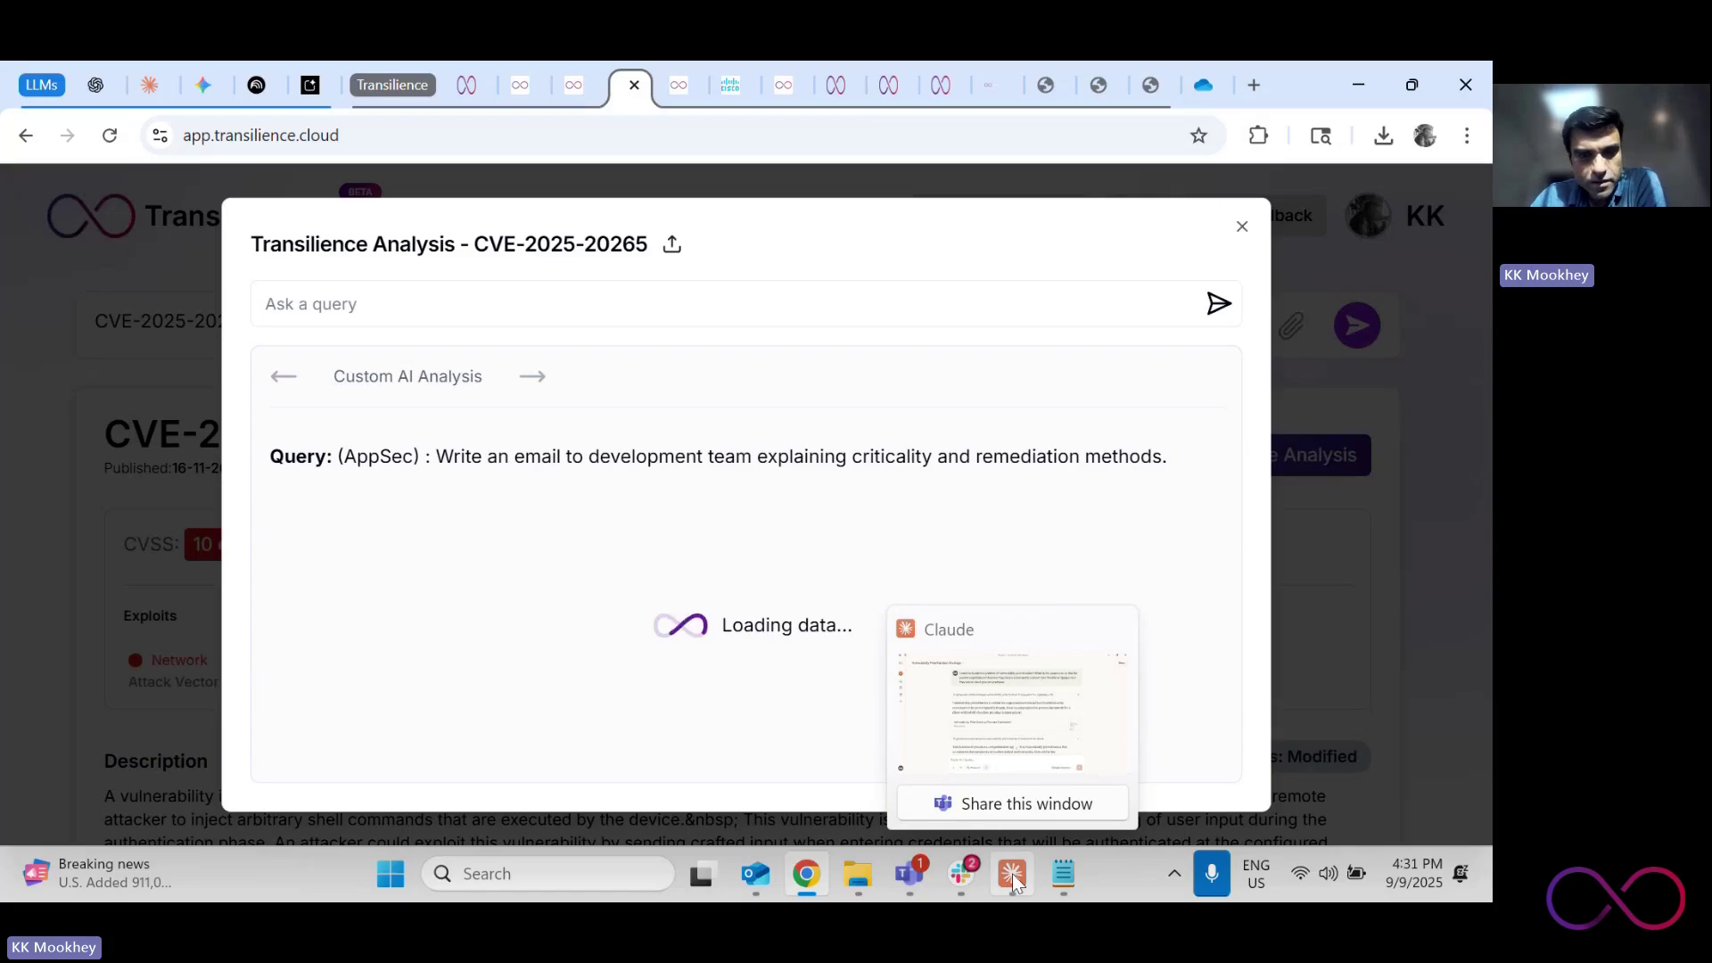
Bring Claude's Vulnerability Prioritization Strategy chat forward and briefly highlight the first prompt's opening words
left_click(1013, 874)
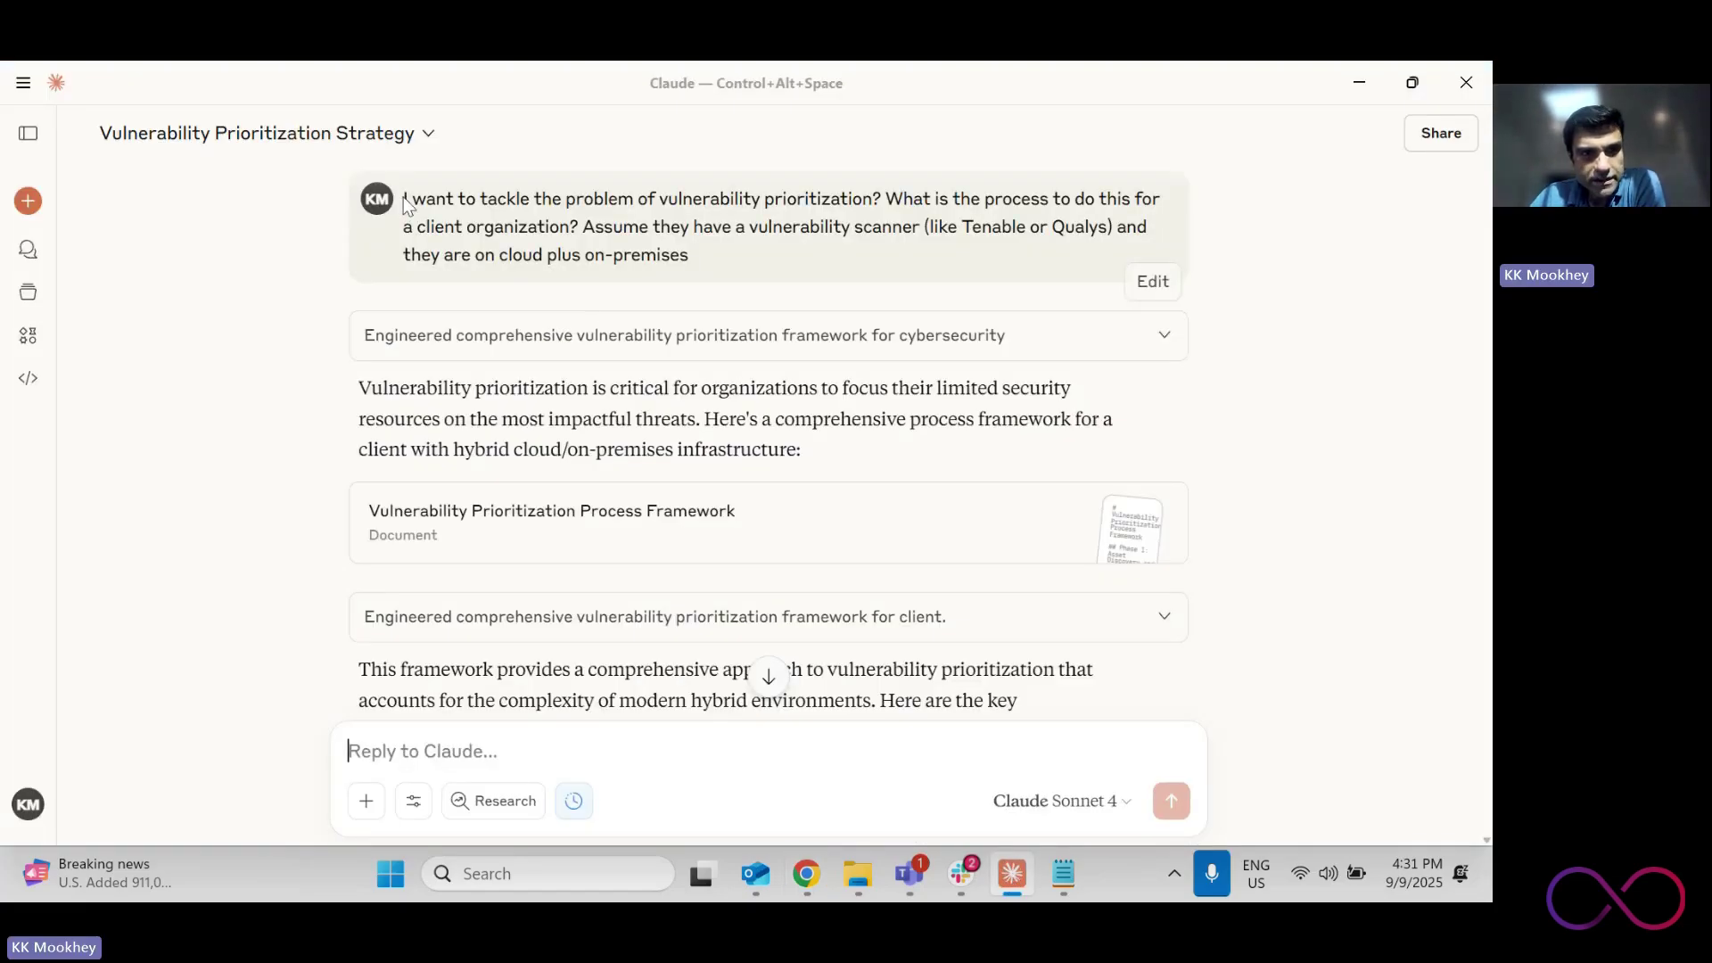
left_click_drag(410, 199, 1095, 201)
left_click(944, 200)
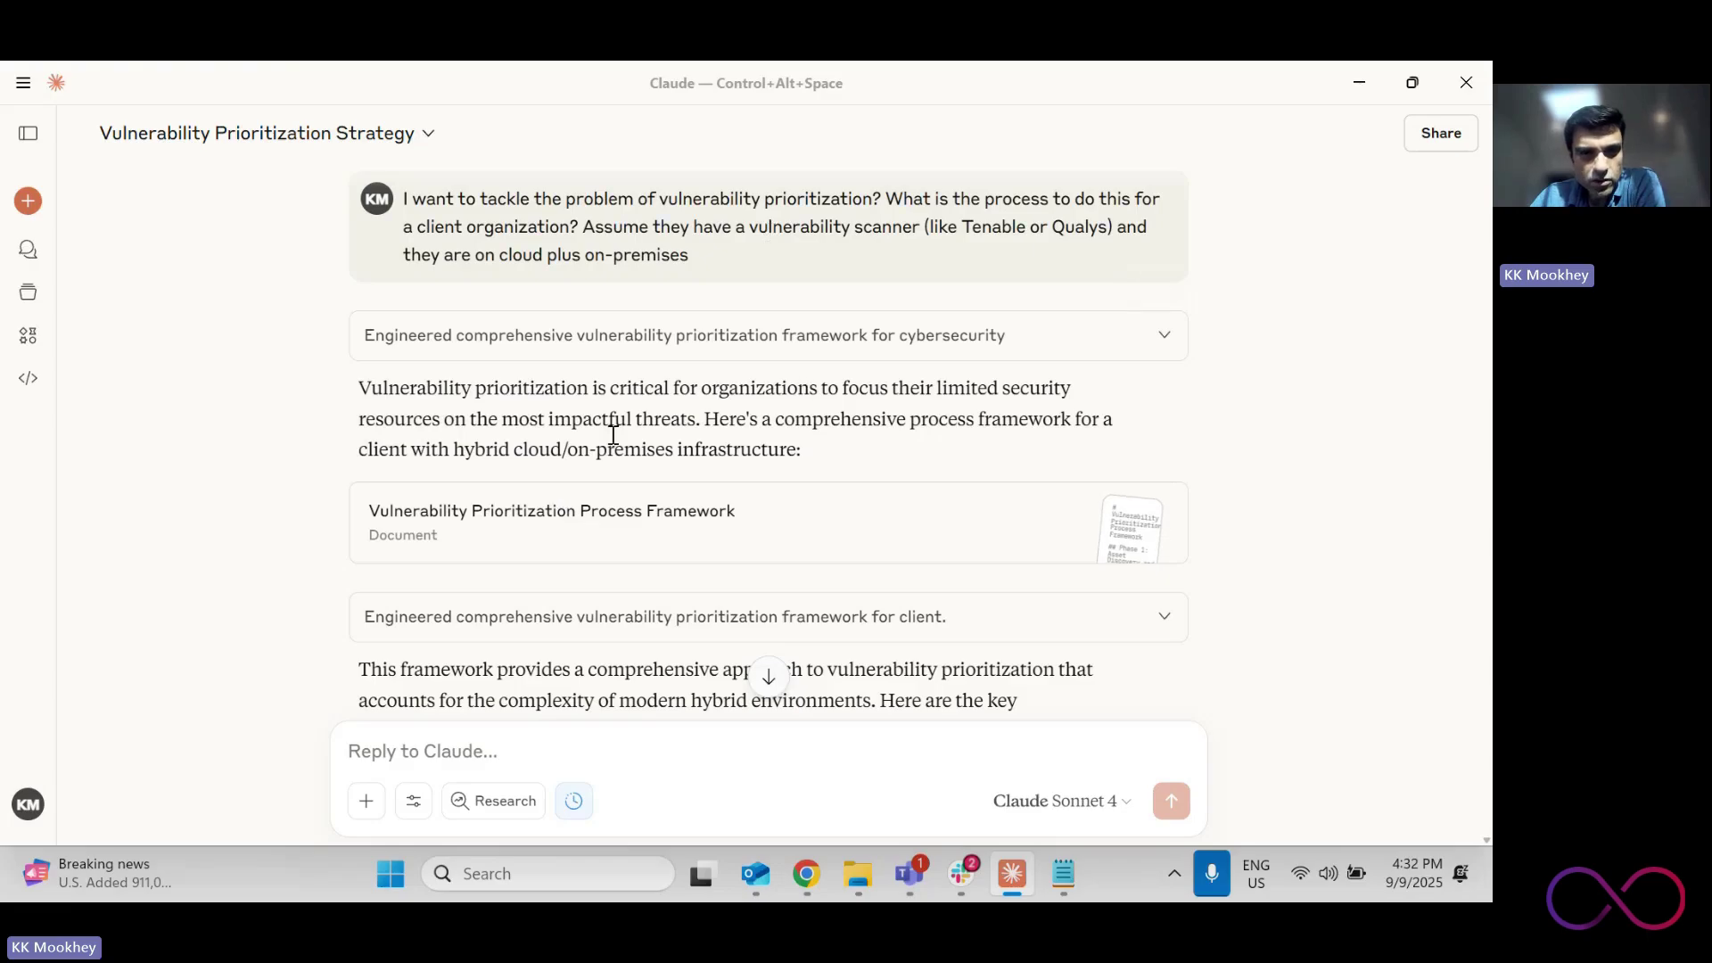
left_click(583, 535)
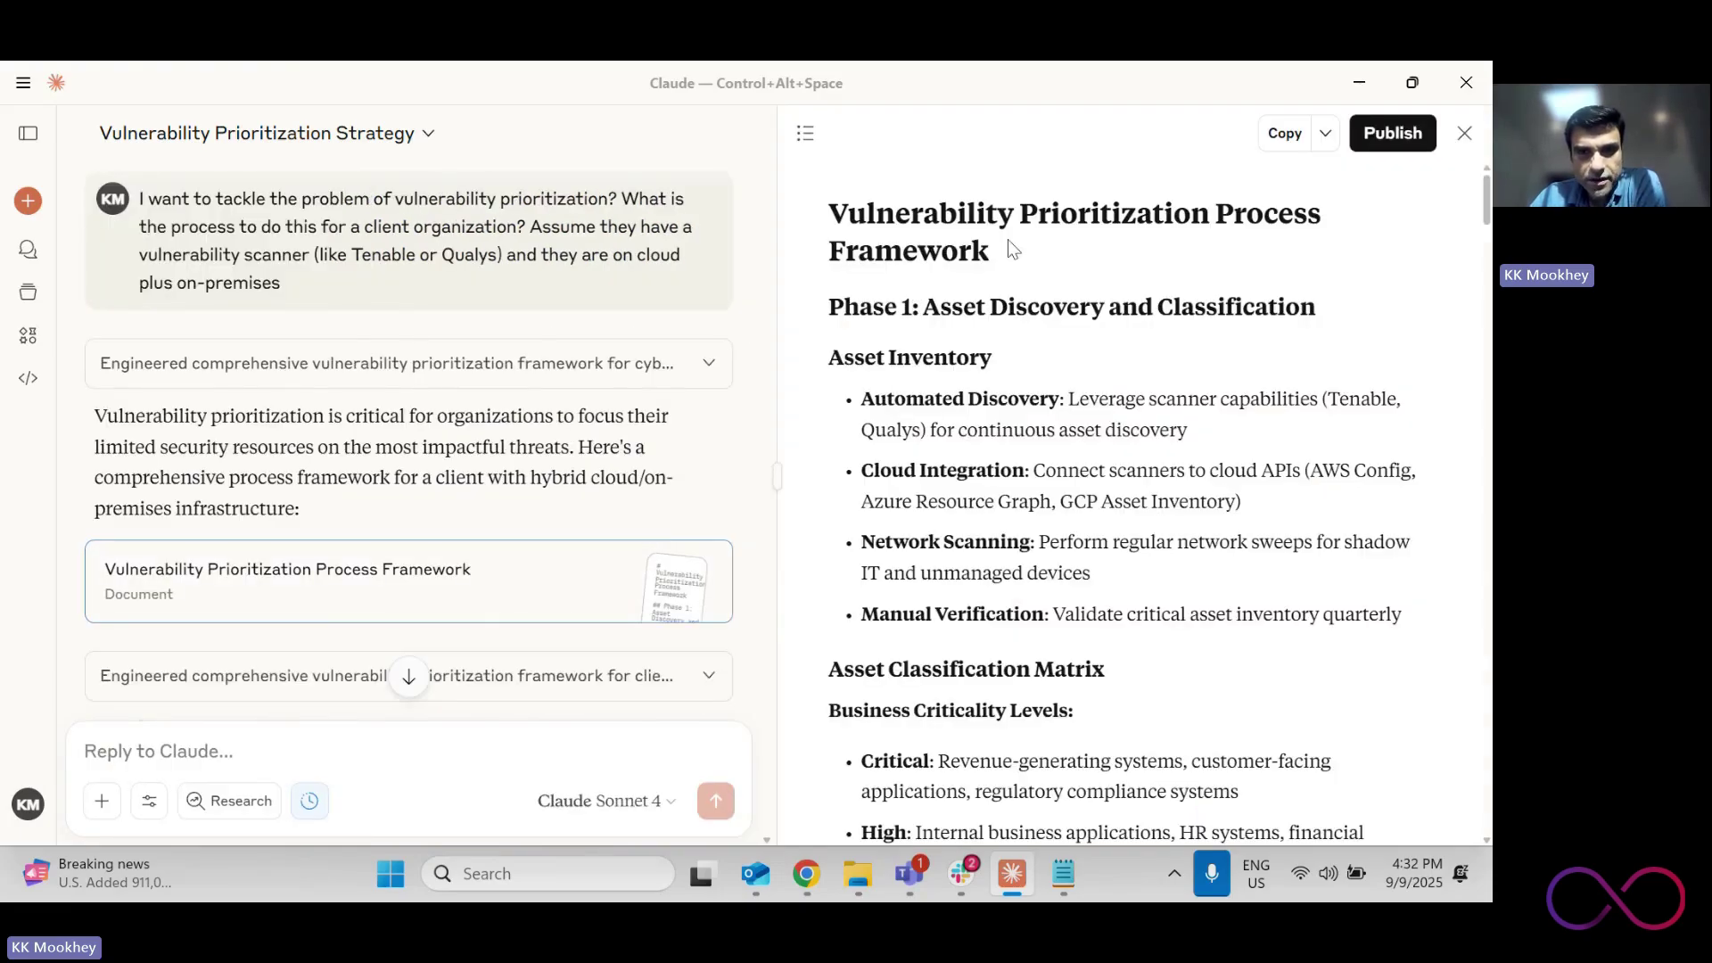
left_click_drag(856, 357, 974, 542)
scroll(911, 346, "down", 1)
left_click(912, 341)
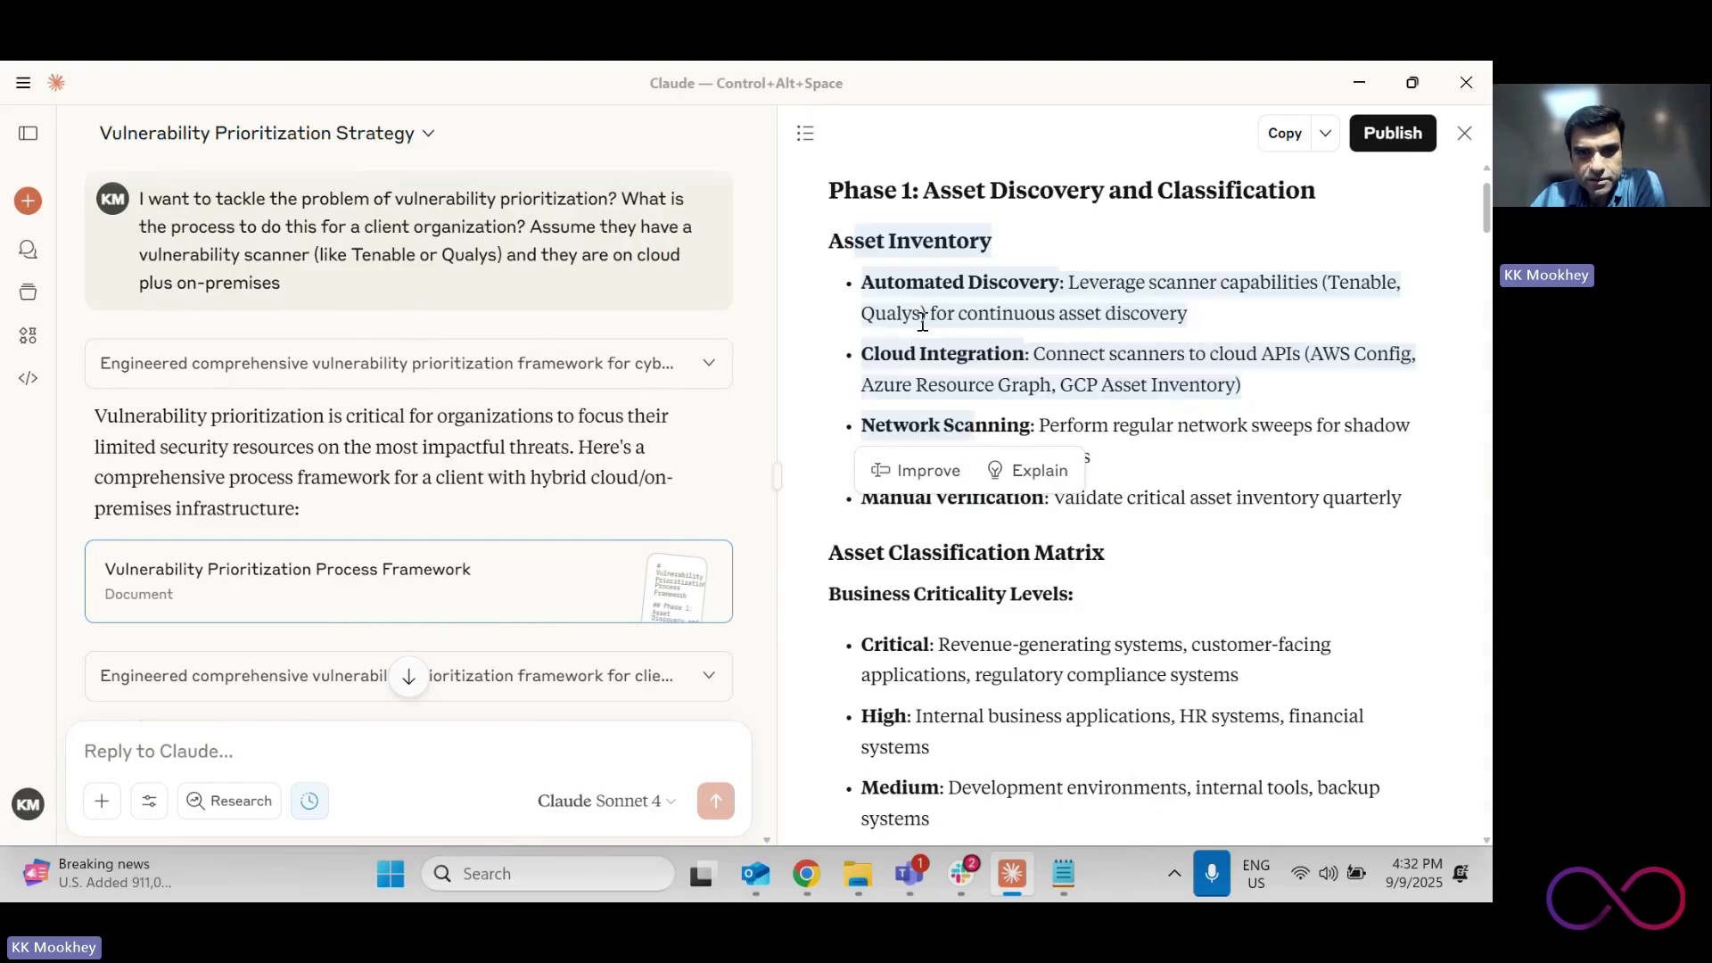
left_click_drag(927, 429, 981, 429)
left_click_drag(892, 497, 957, 497)
scroll(956, 504, "down", 1)
left_click(919, 466)
scroll(901, 401, "down", 2)
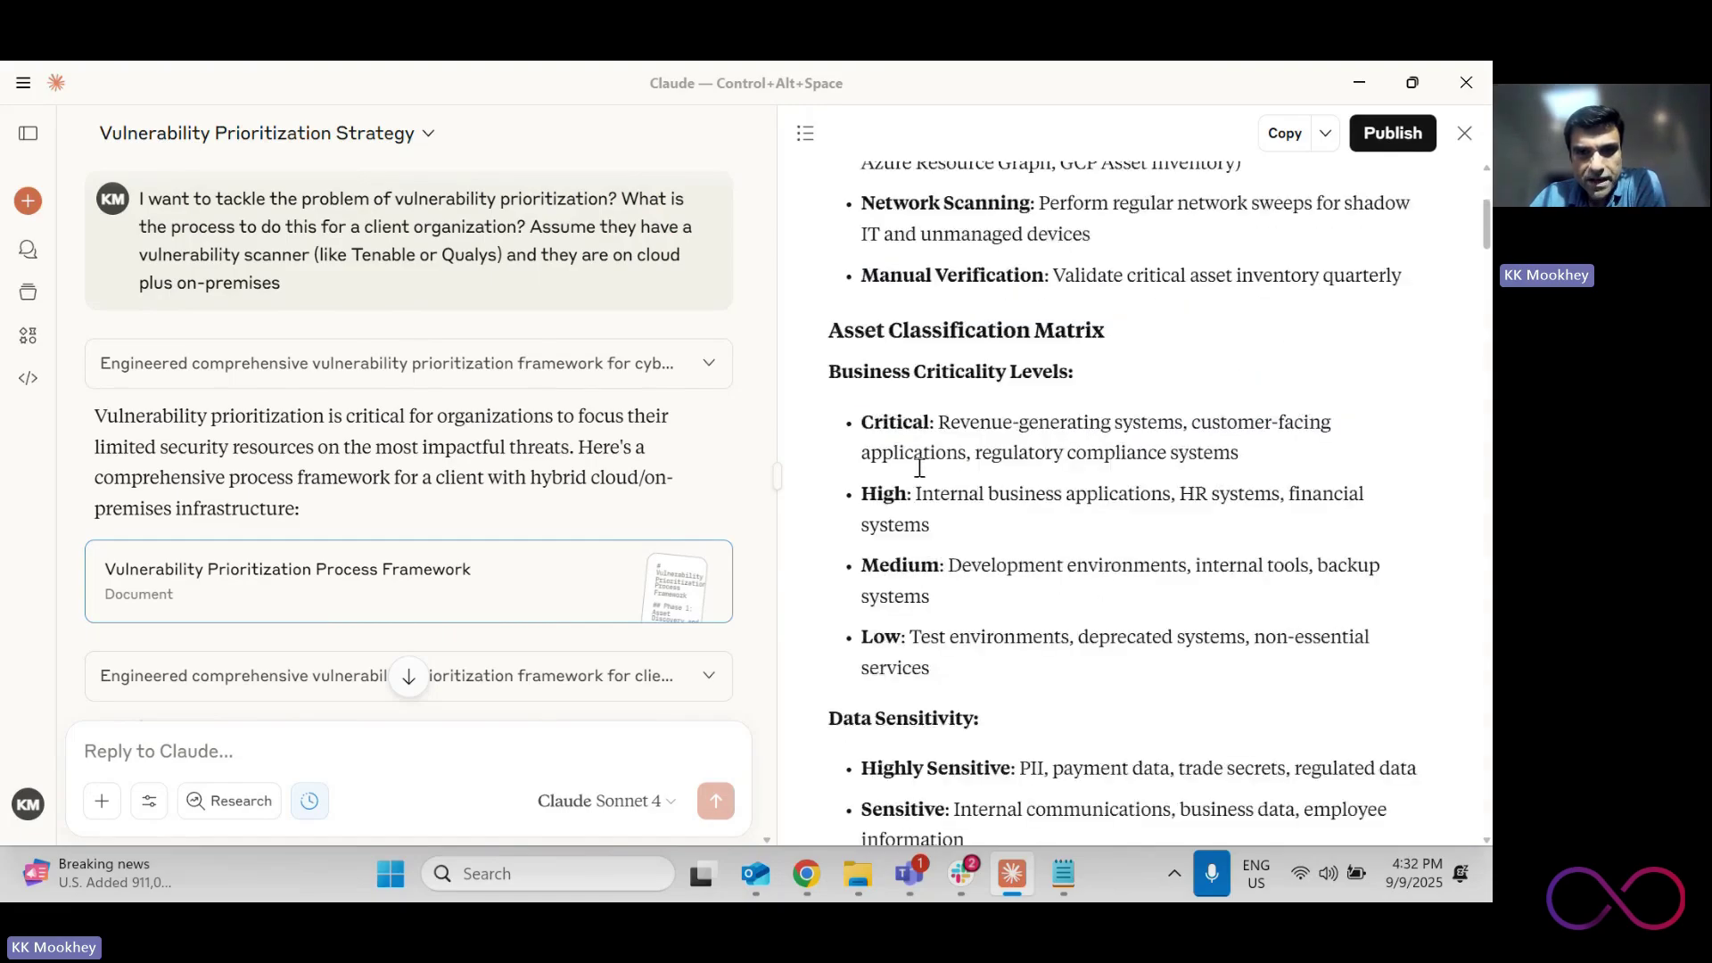
scroll(918, 518, "down", 2)
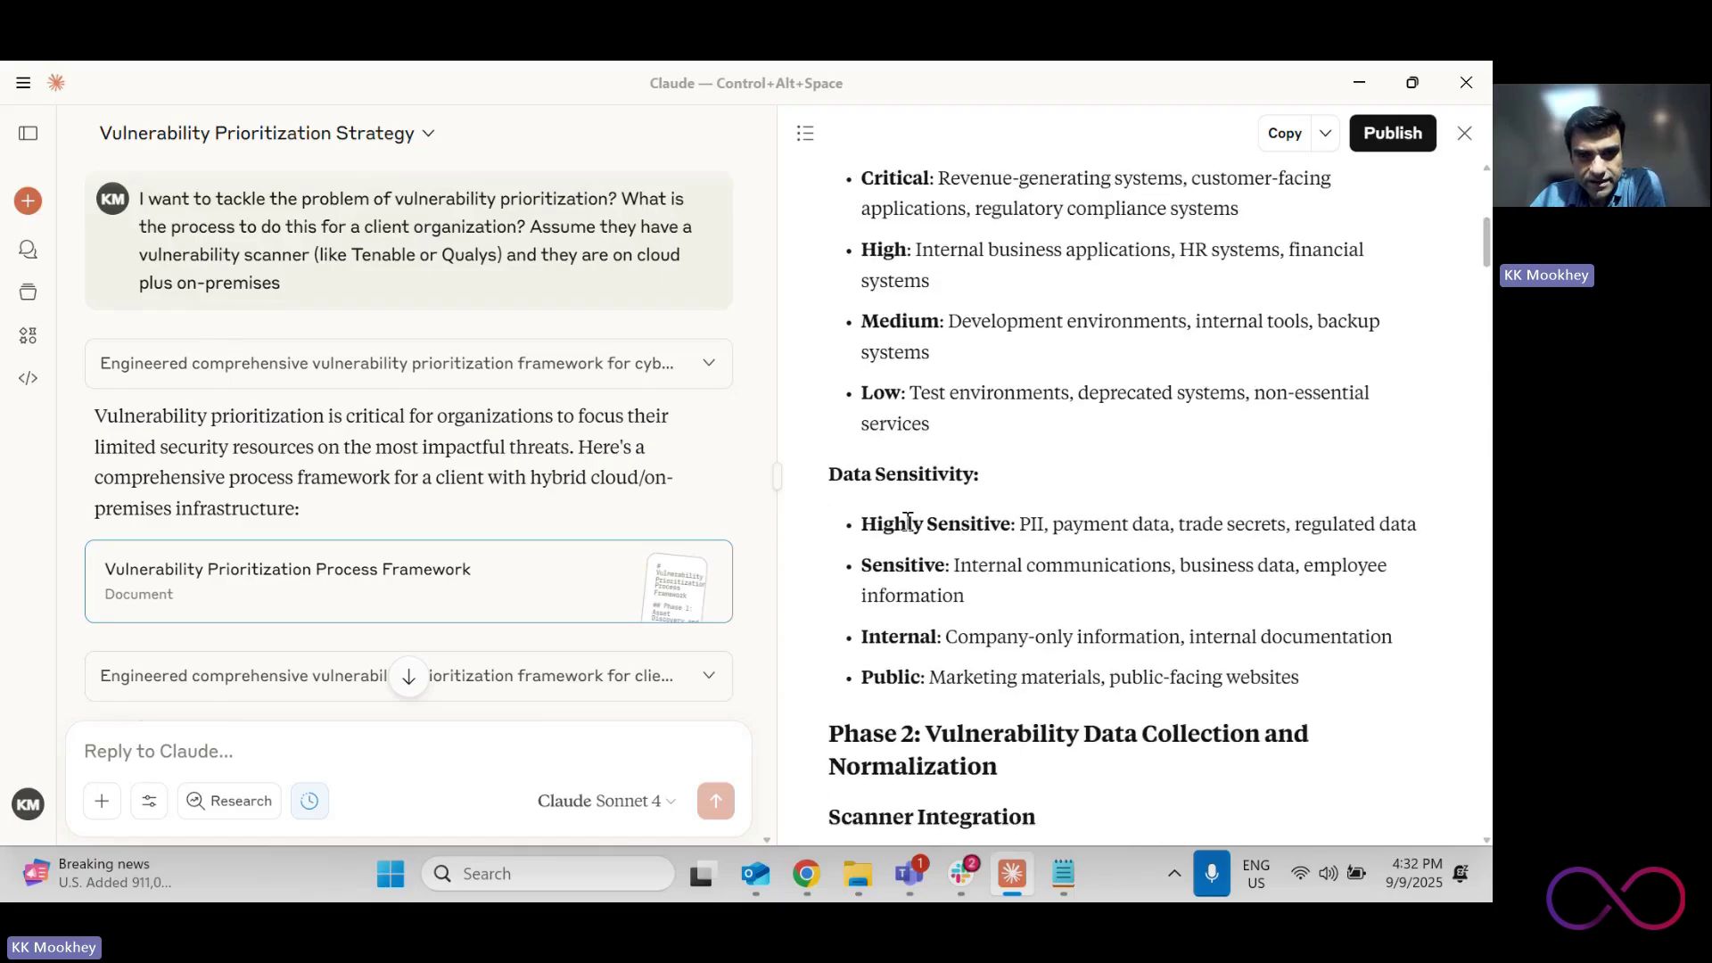
scroll(908, 533, "down", 2)
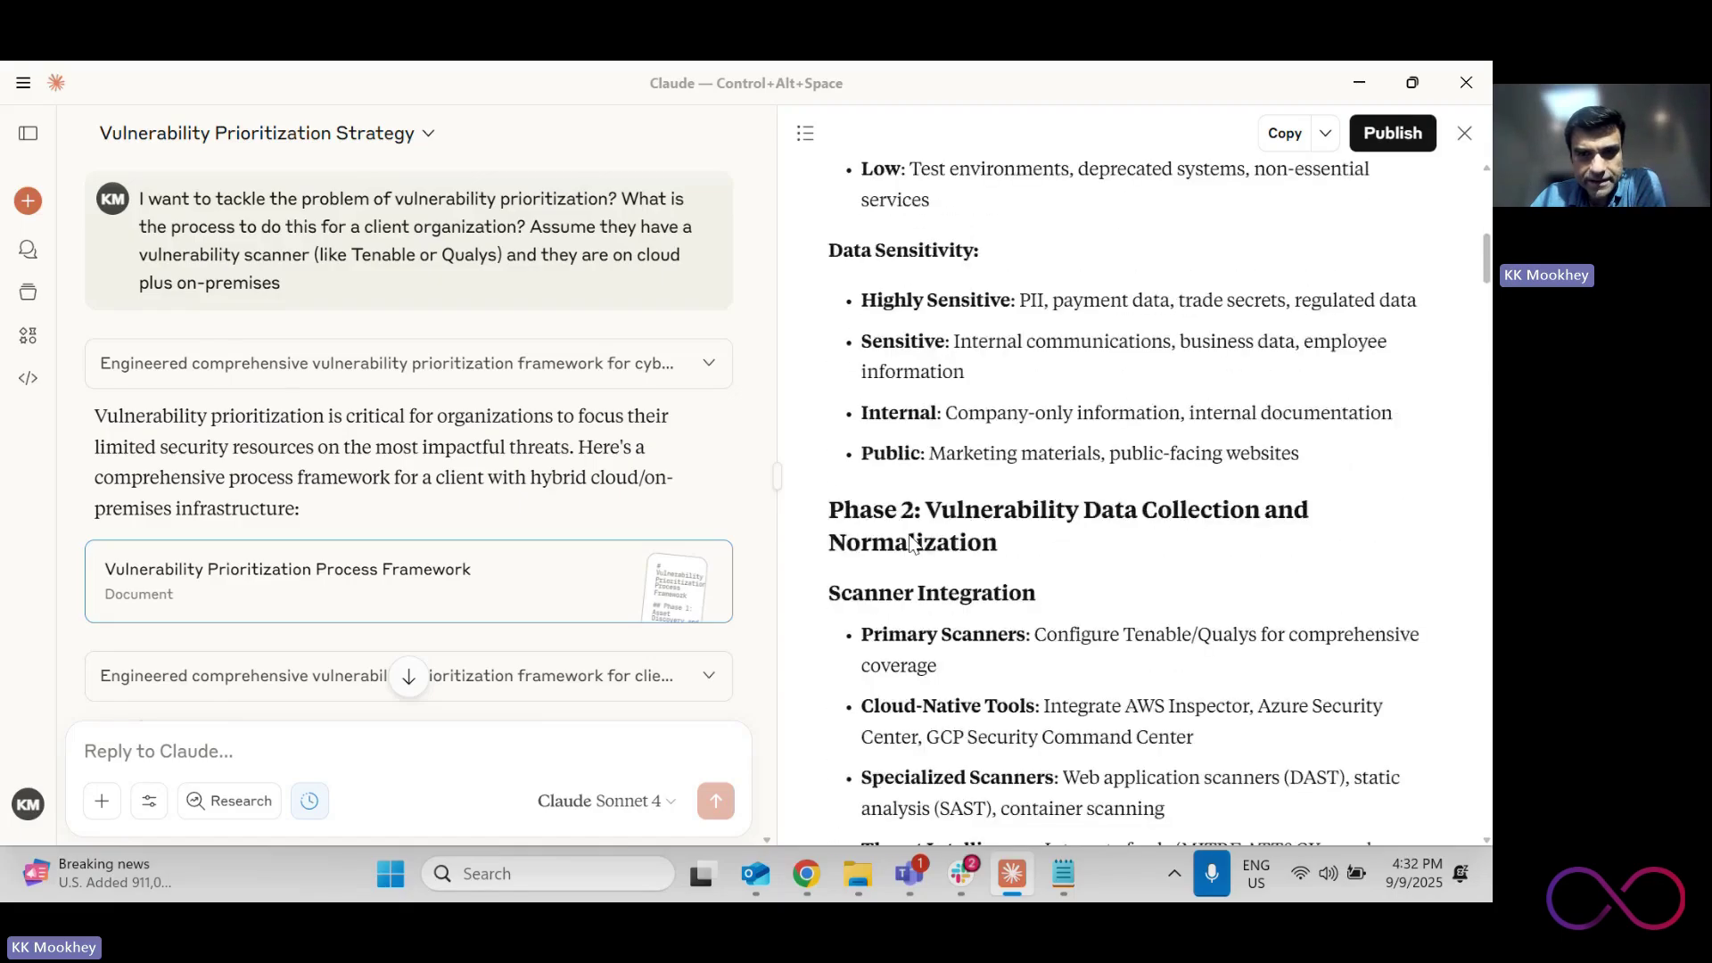
scroll(899, 421, "down", 3)
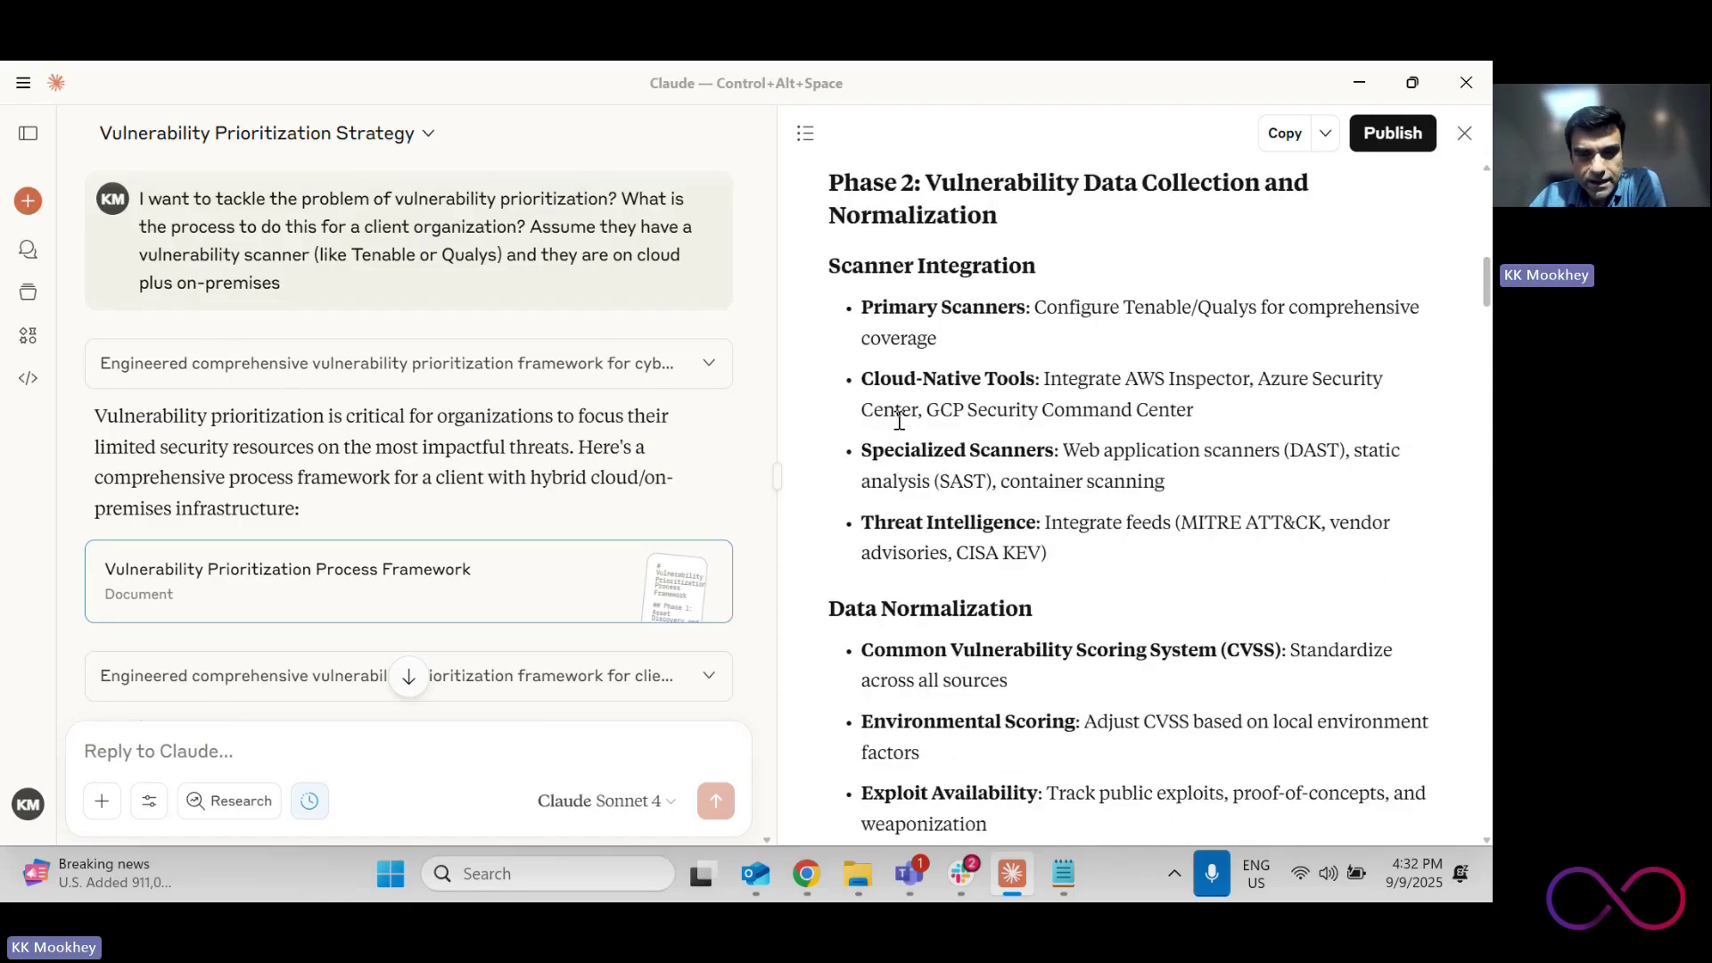
scroll(897, 420, "up", 1)
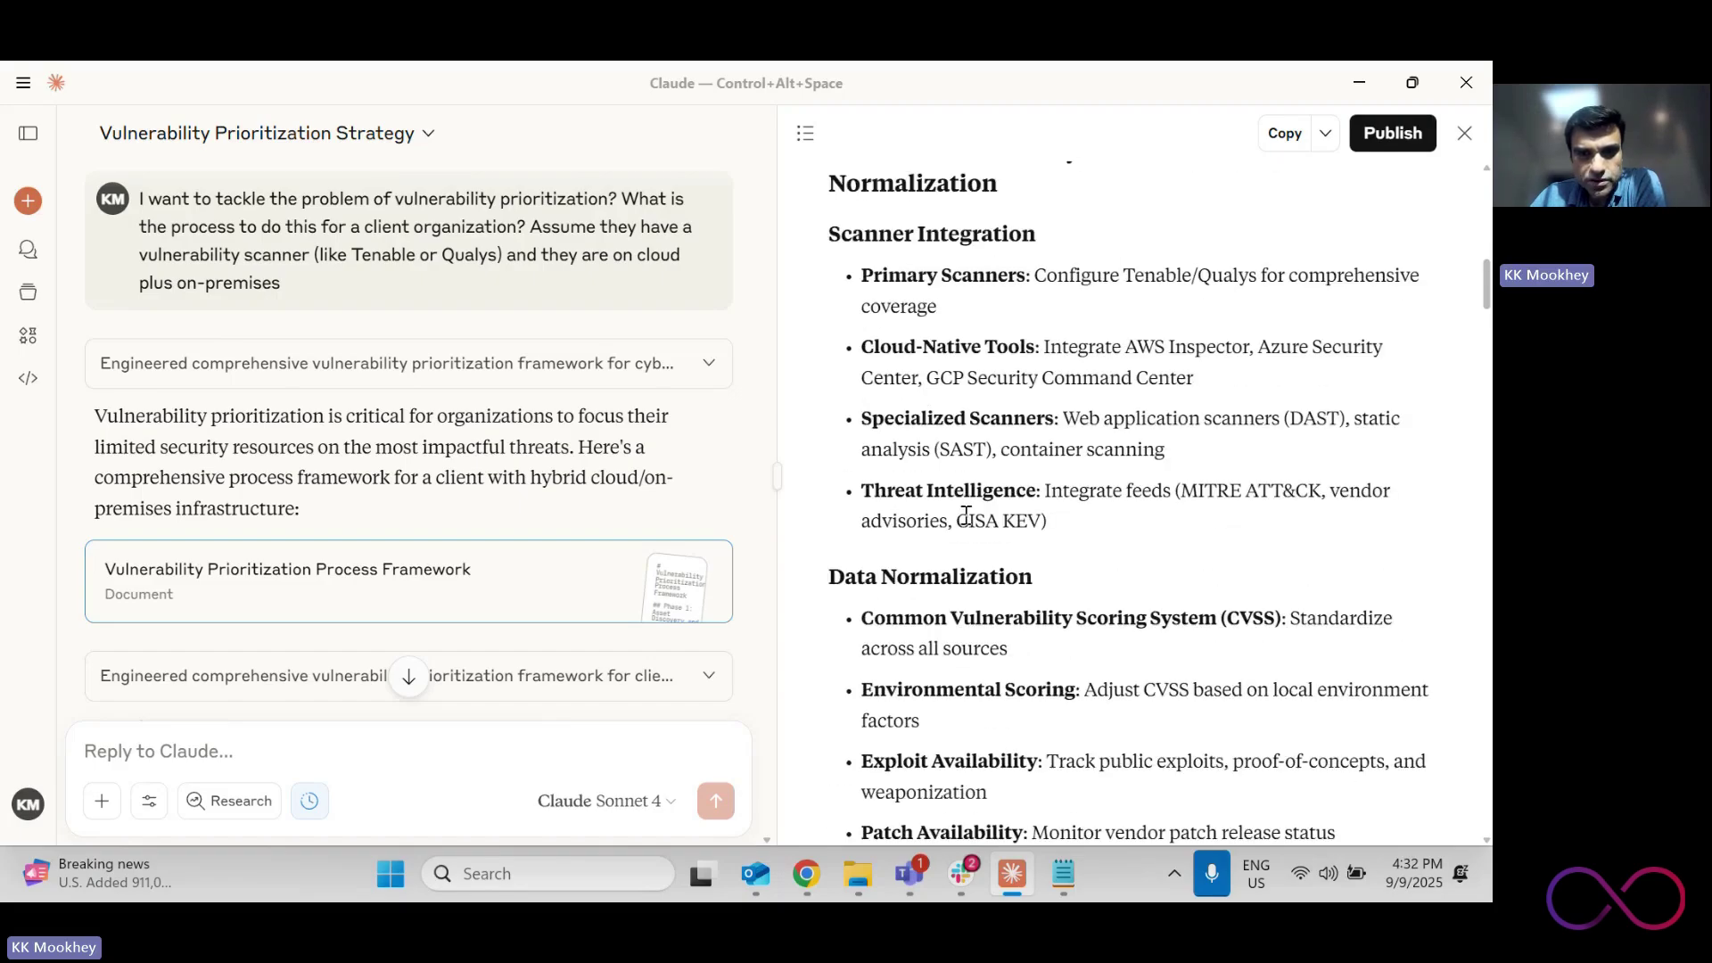
scroll(954, 526, "down", 5)
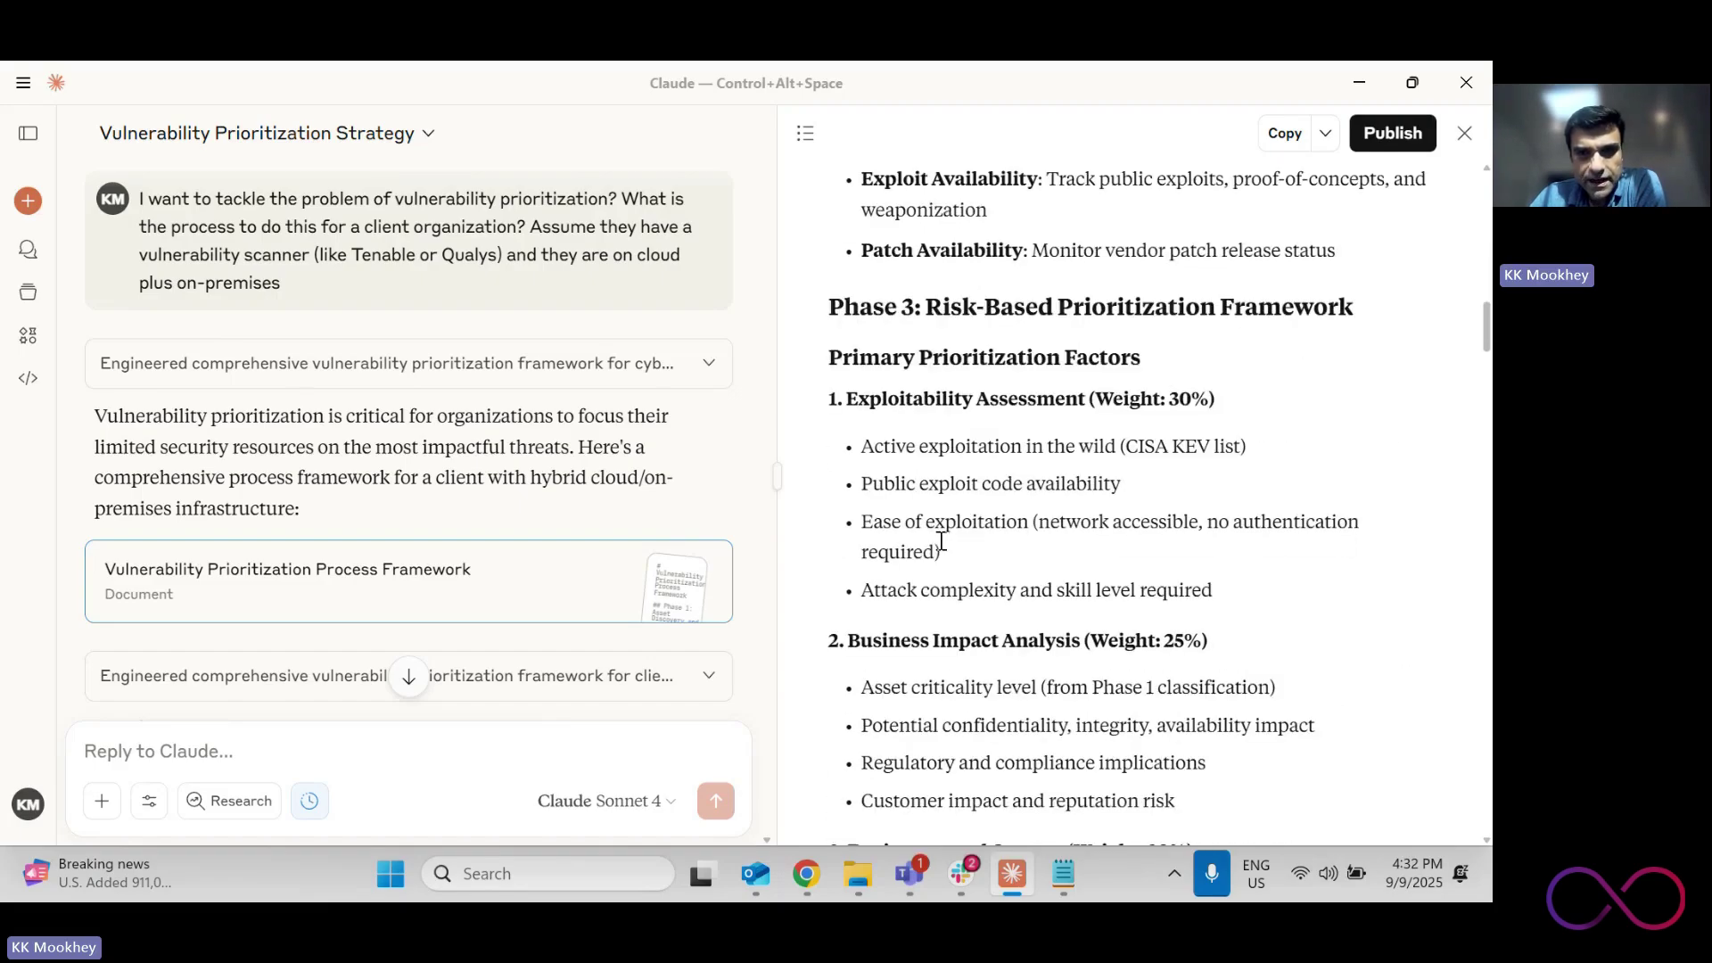
scroll(946, 553, "down", 8)
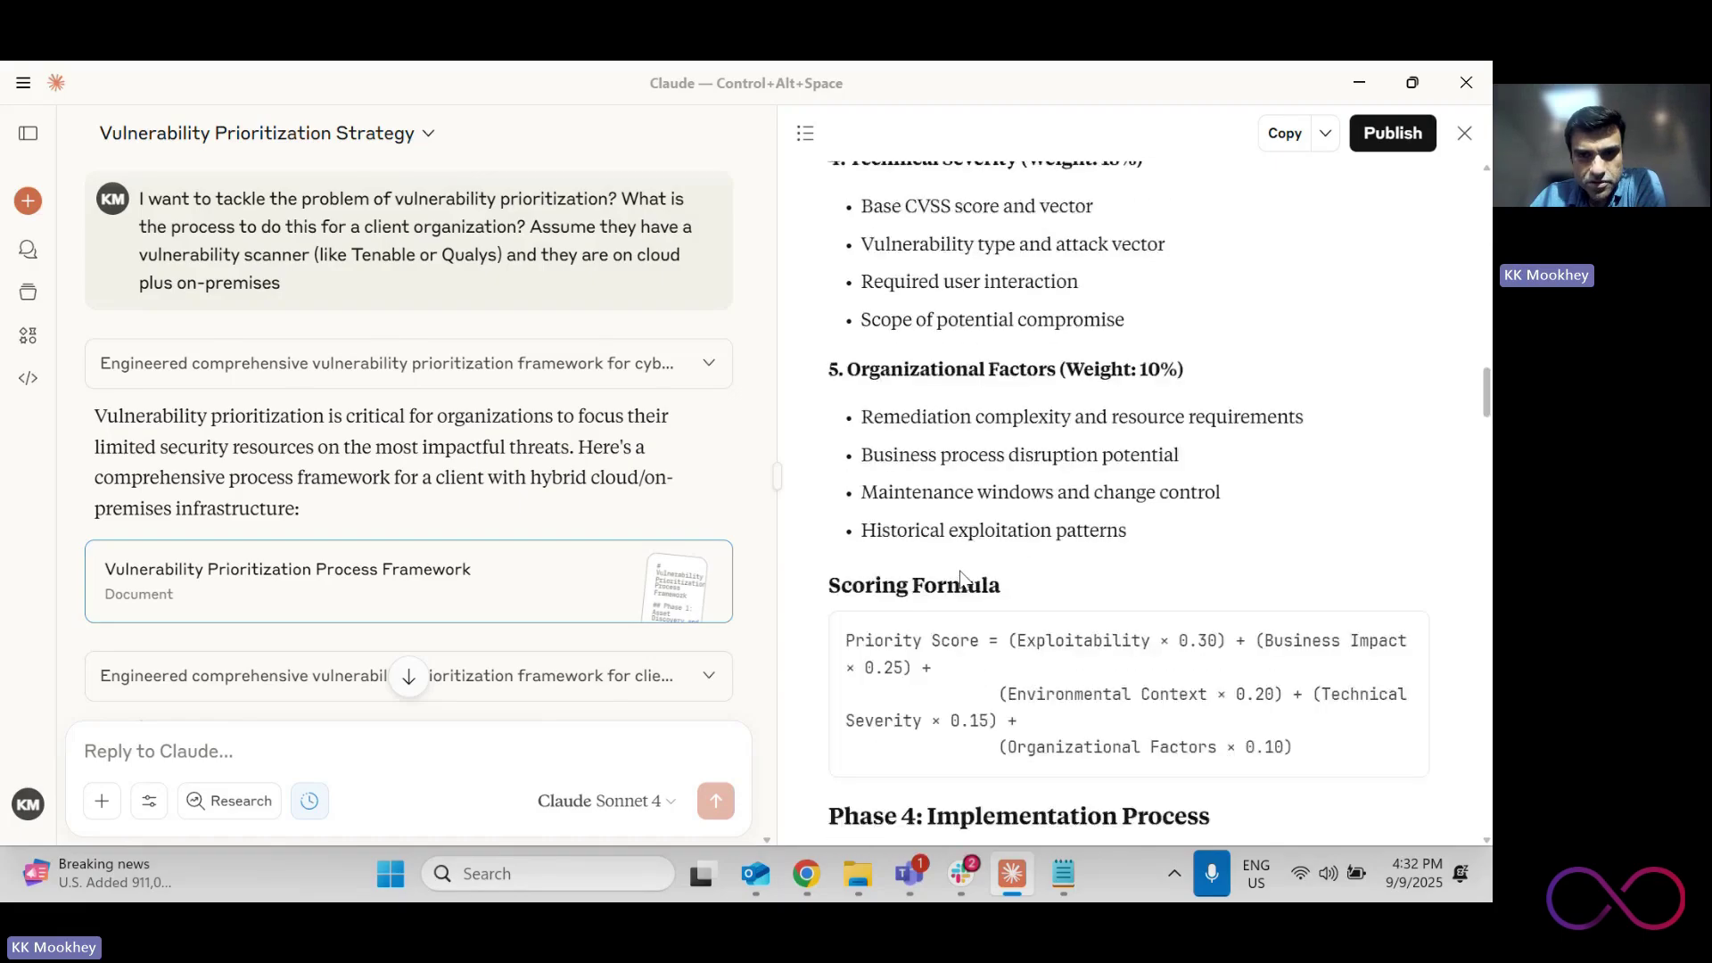
scroll(962, 578, "down", 6)
scroll(961, 573, "down", 3)
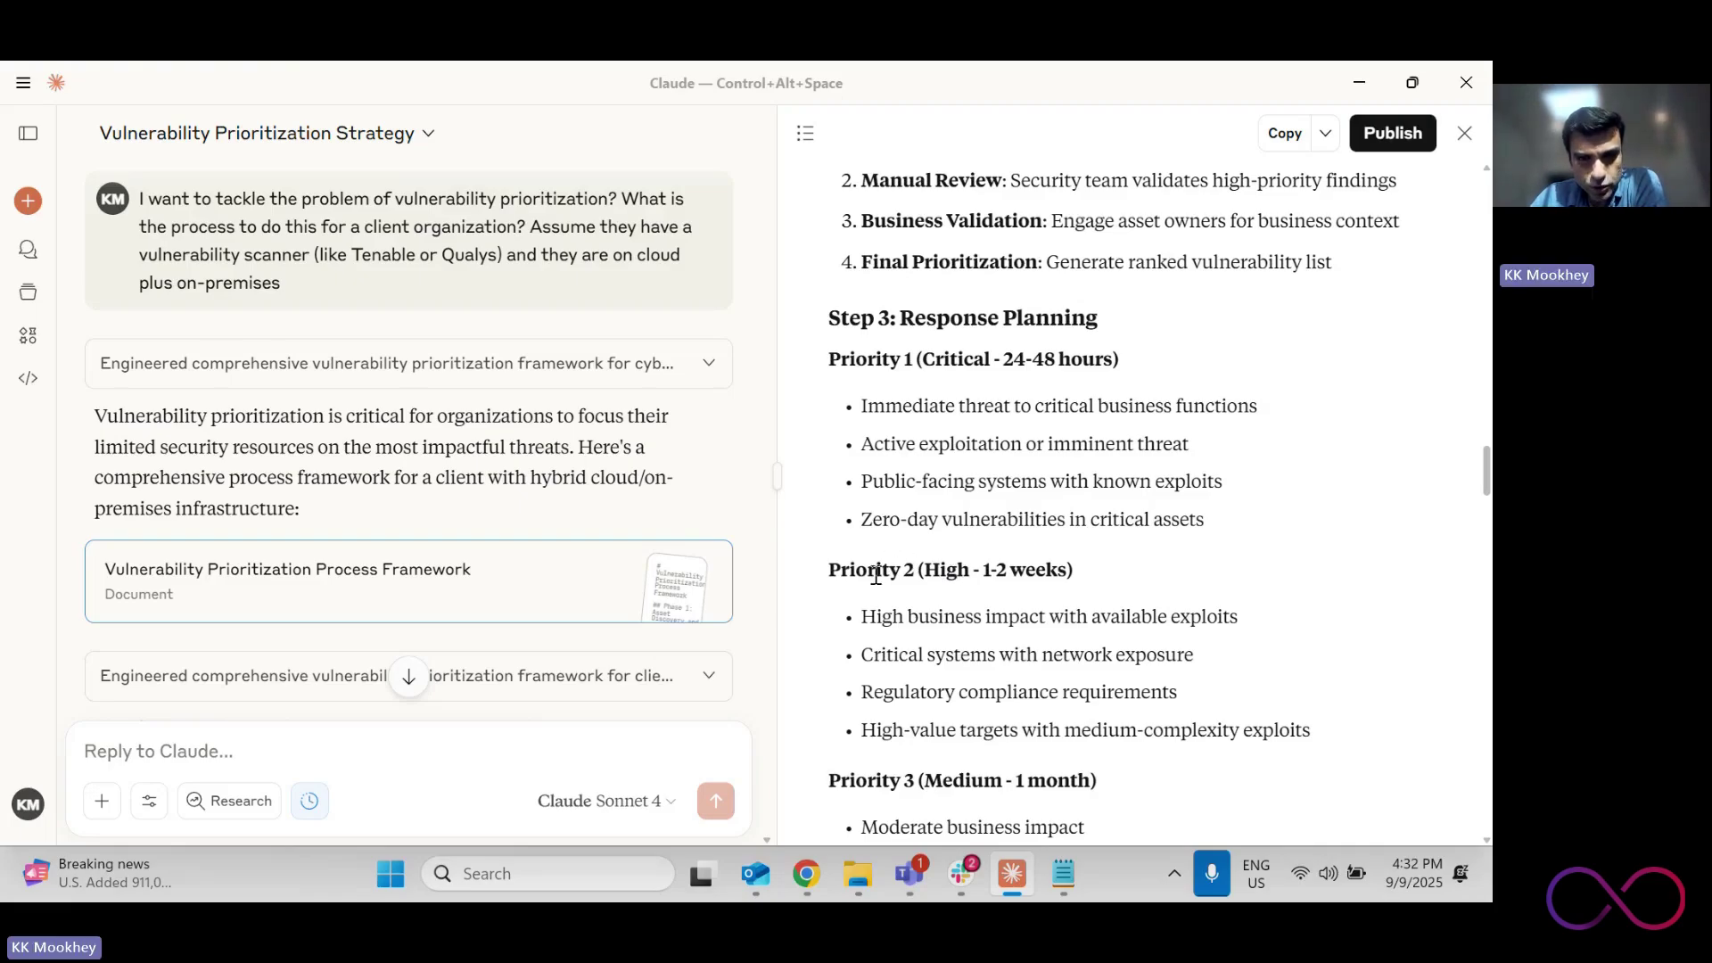
scroll(877, 577, "down", 10)
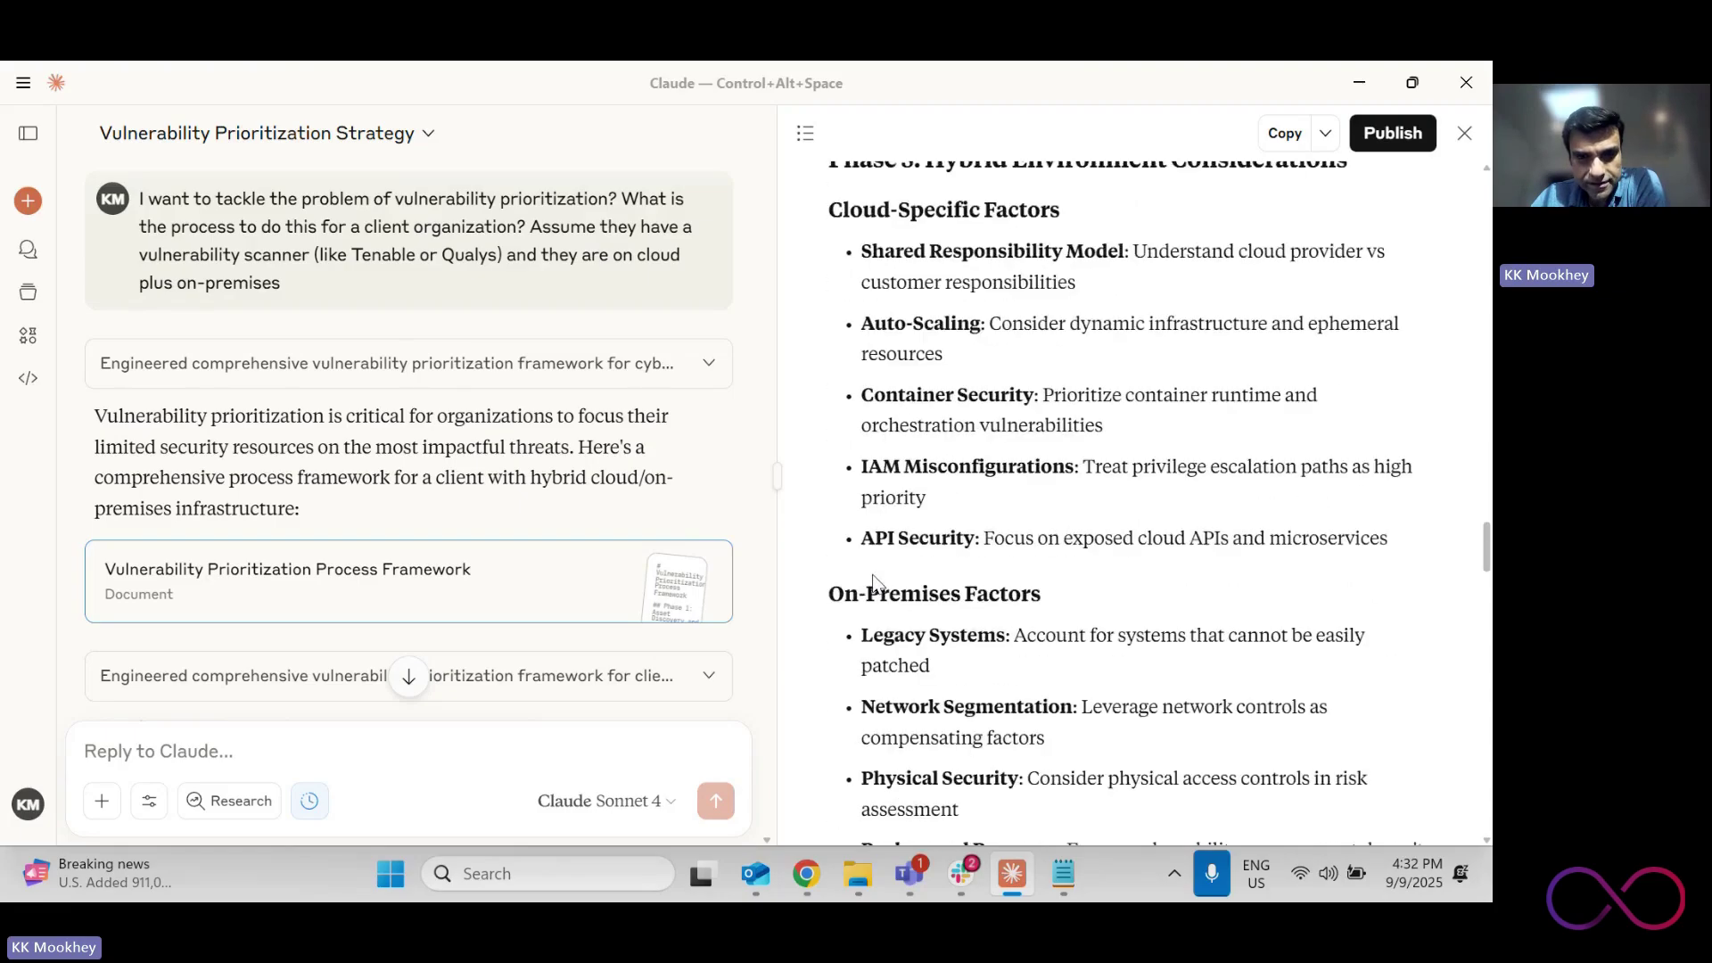
scroll(877, 582, "up", 2)
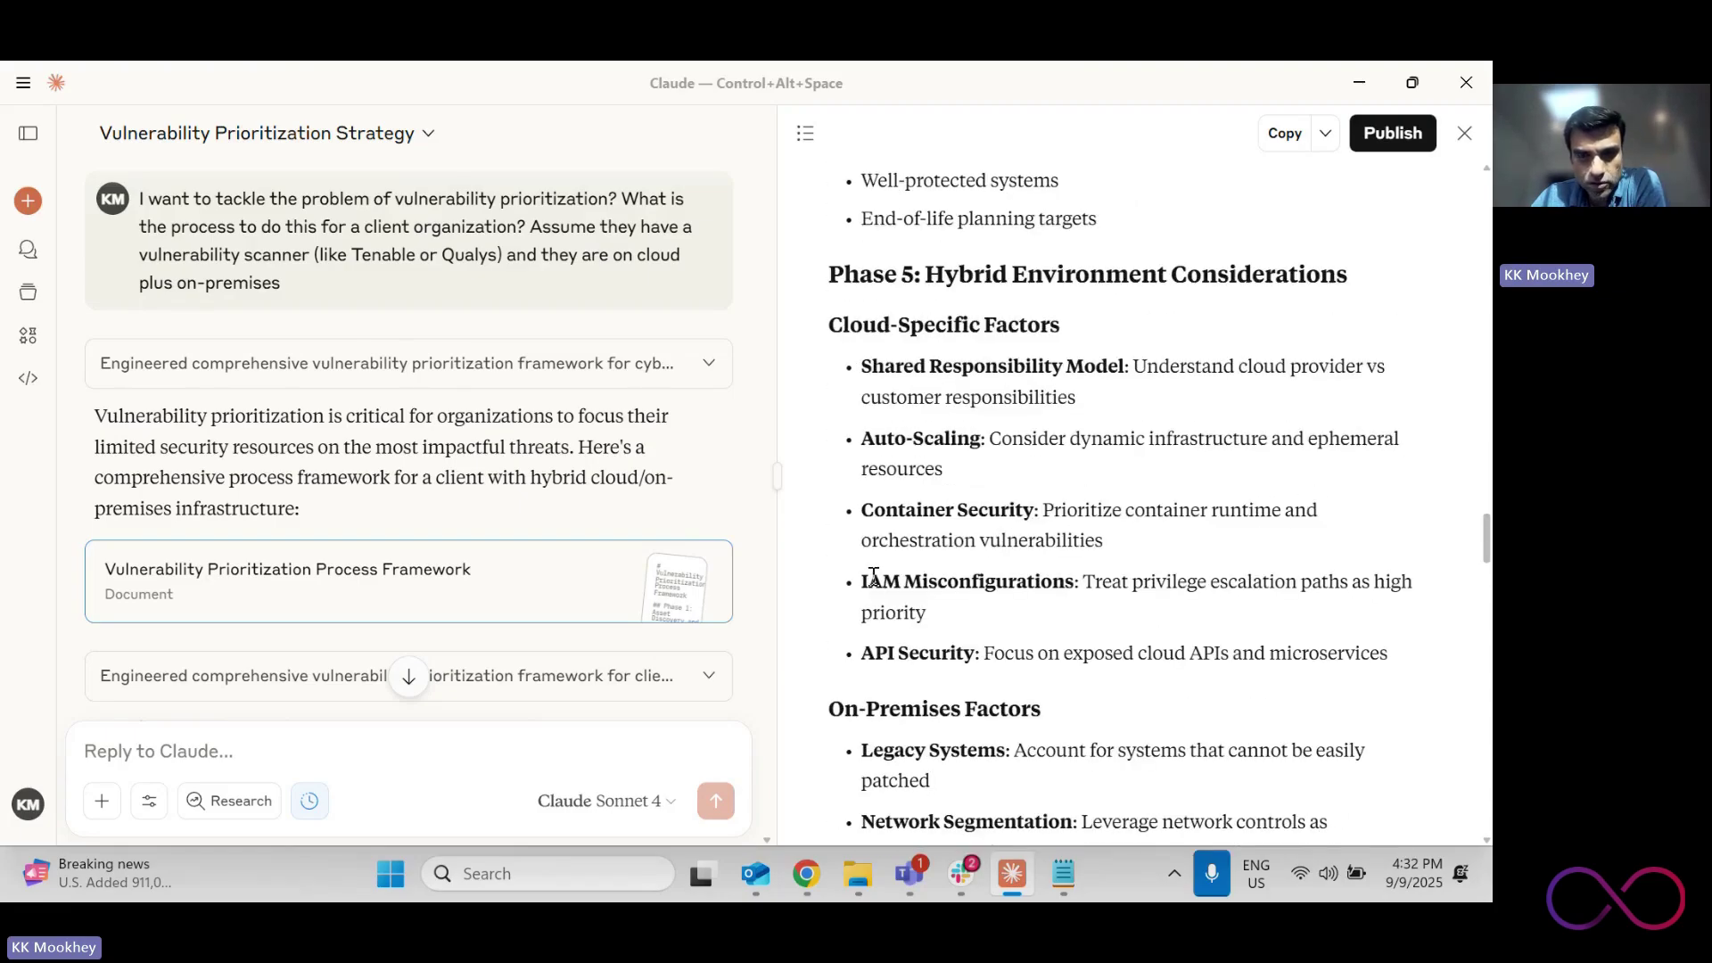
scroll(874, 577, "down", 5)
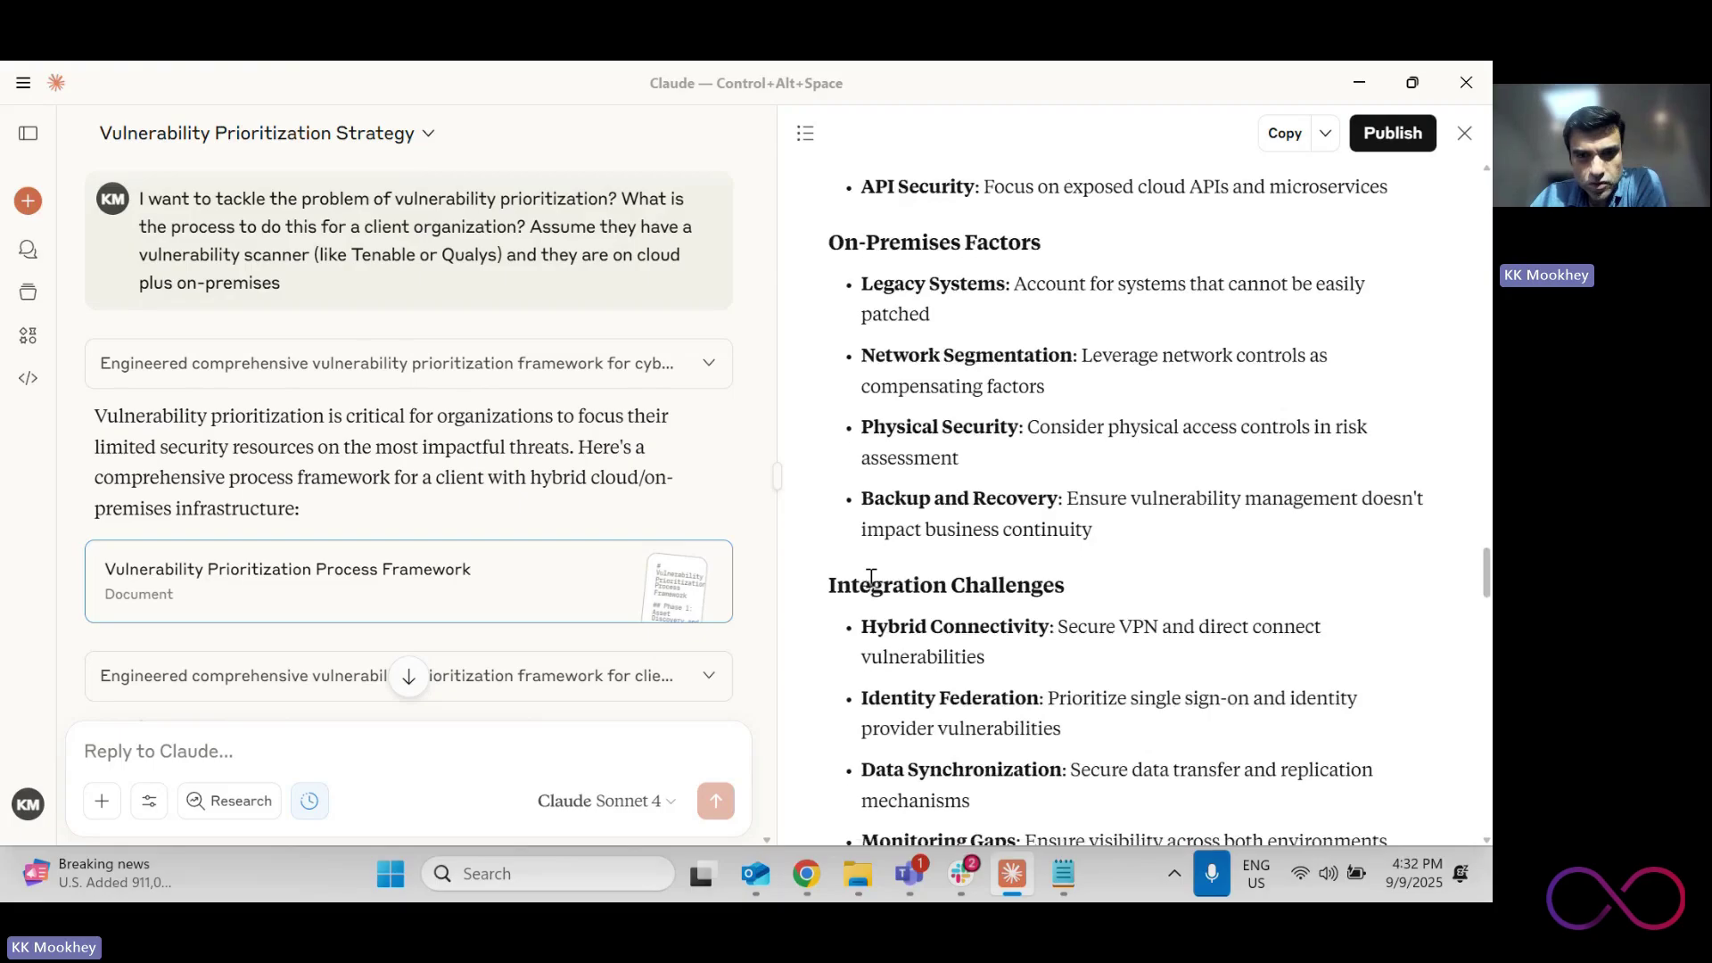
scroll(871, 577, "down", 10)
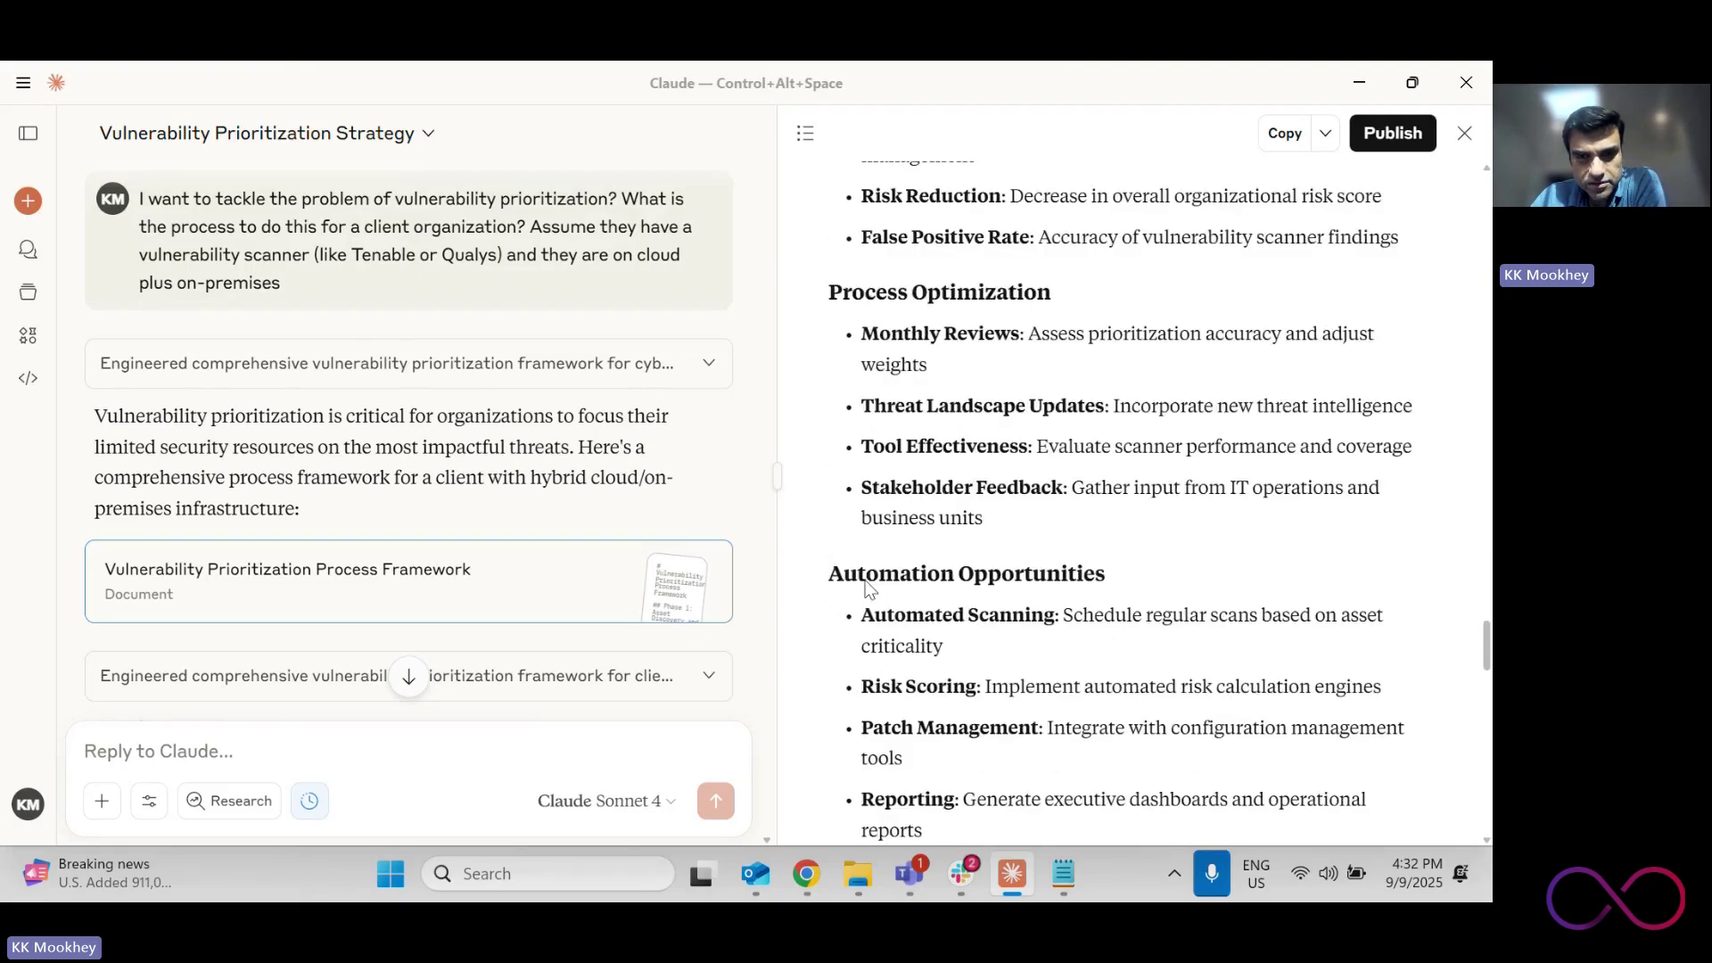
scroll(868, 585, "down", 15)
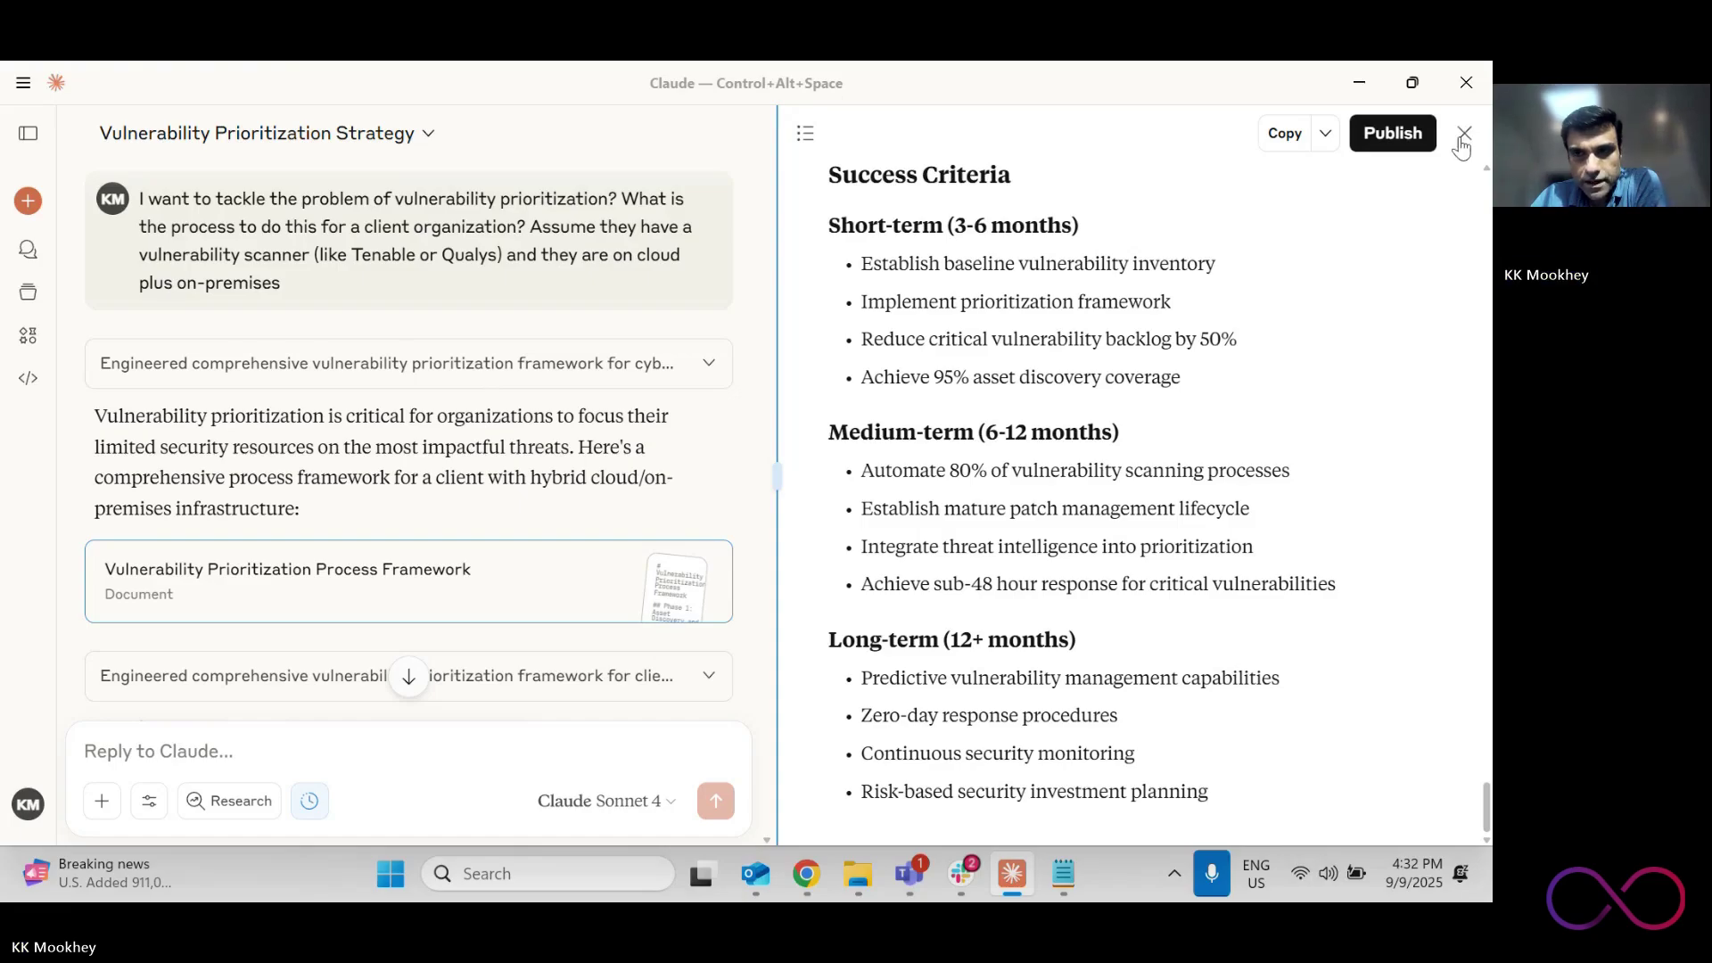
left_click(1465, 134)
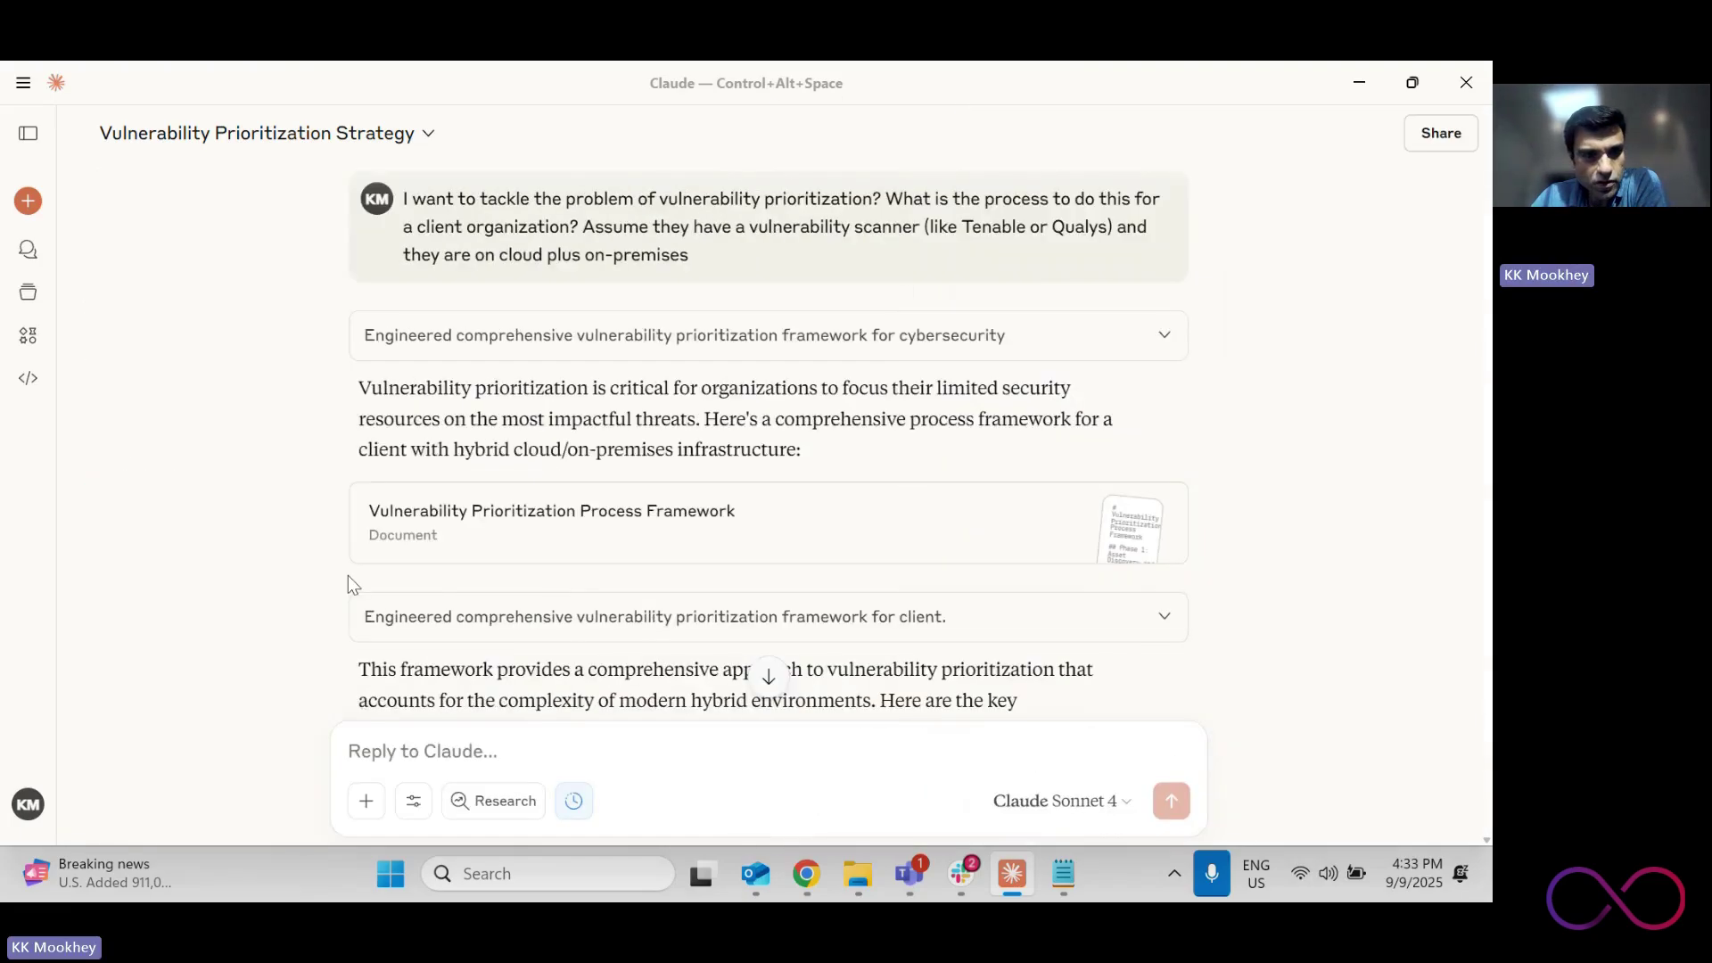
scroll(346, 575, "down", 5)
scroll(346, 575, "down", 10)
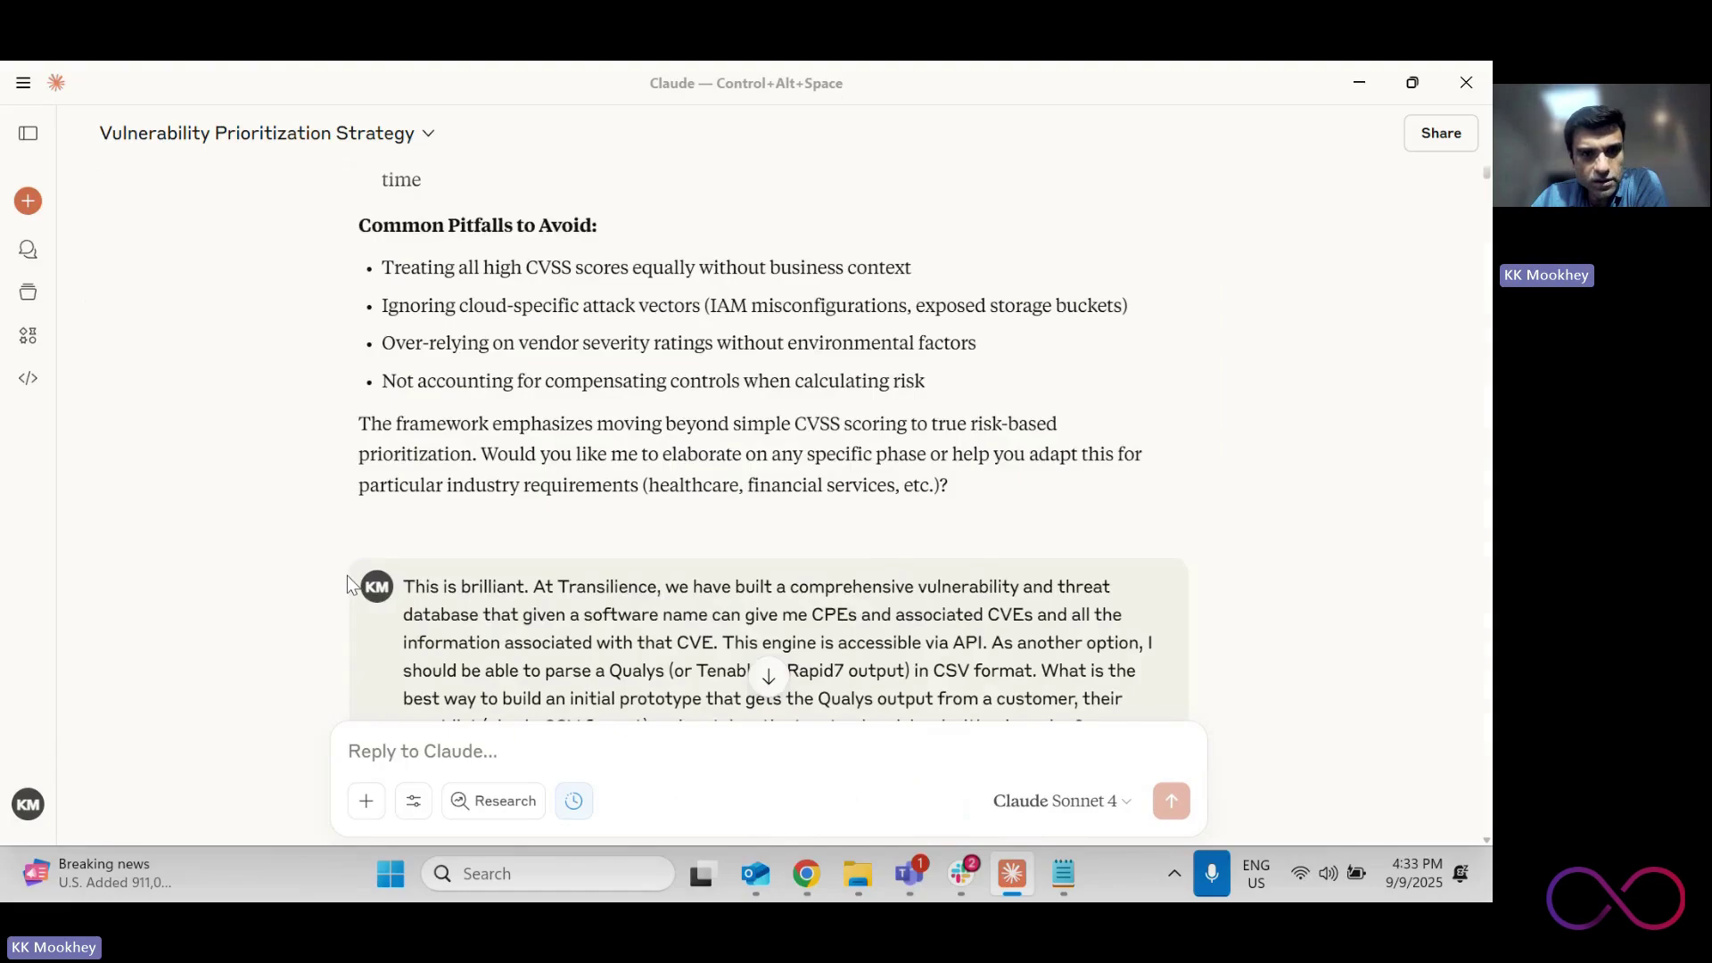
left_click_drag(438, 366, 727, 416)
left_click(551, 354)
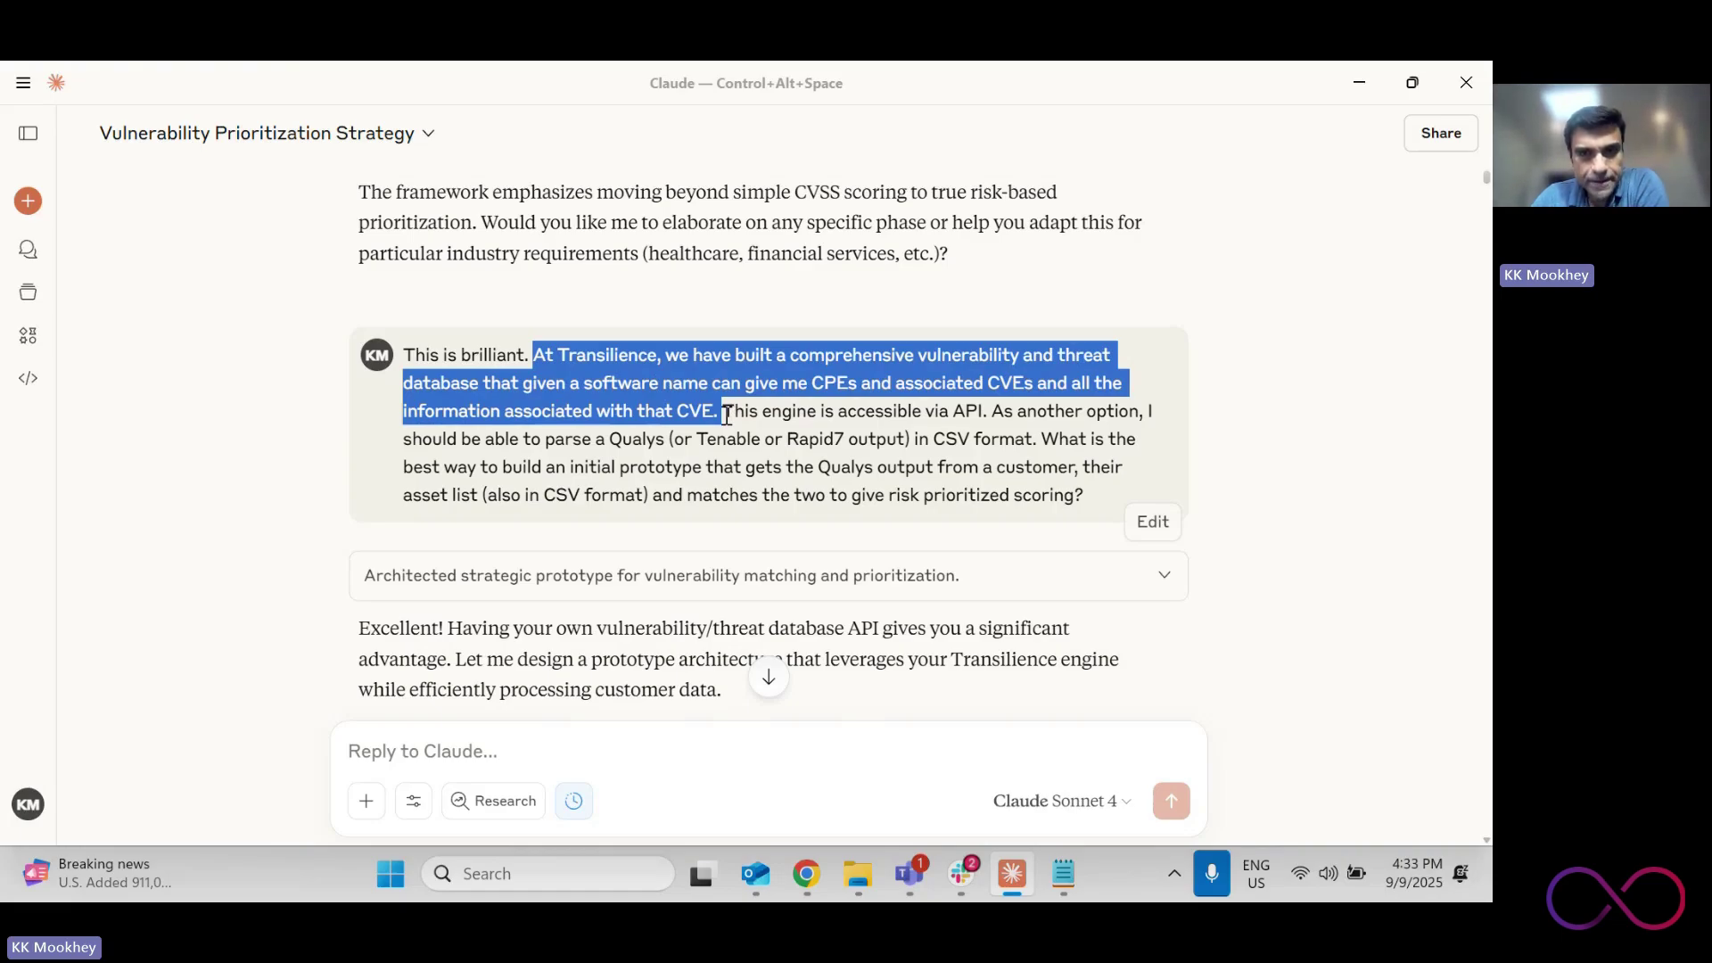
left_click_drag(724, 414, 952, 486)
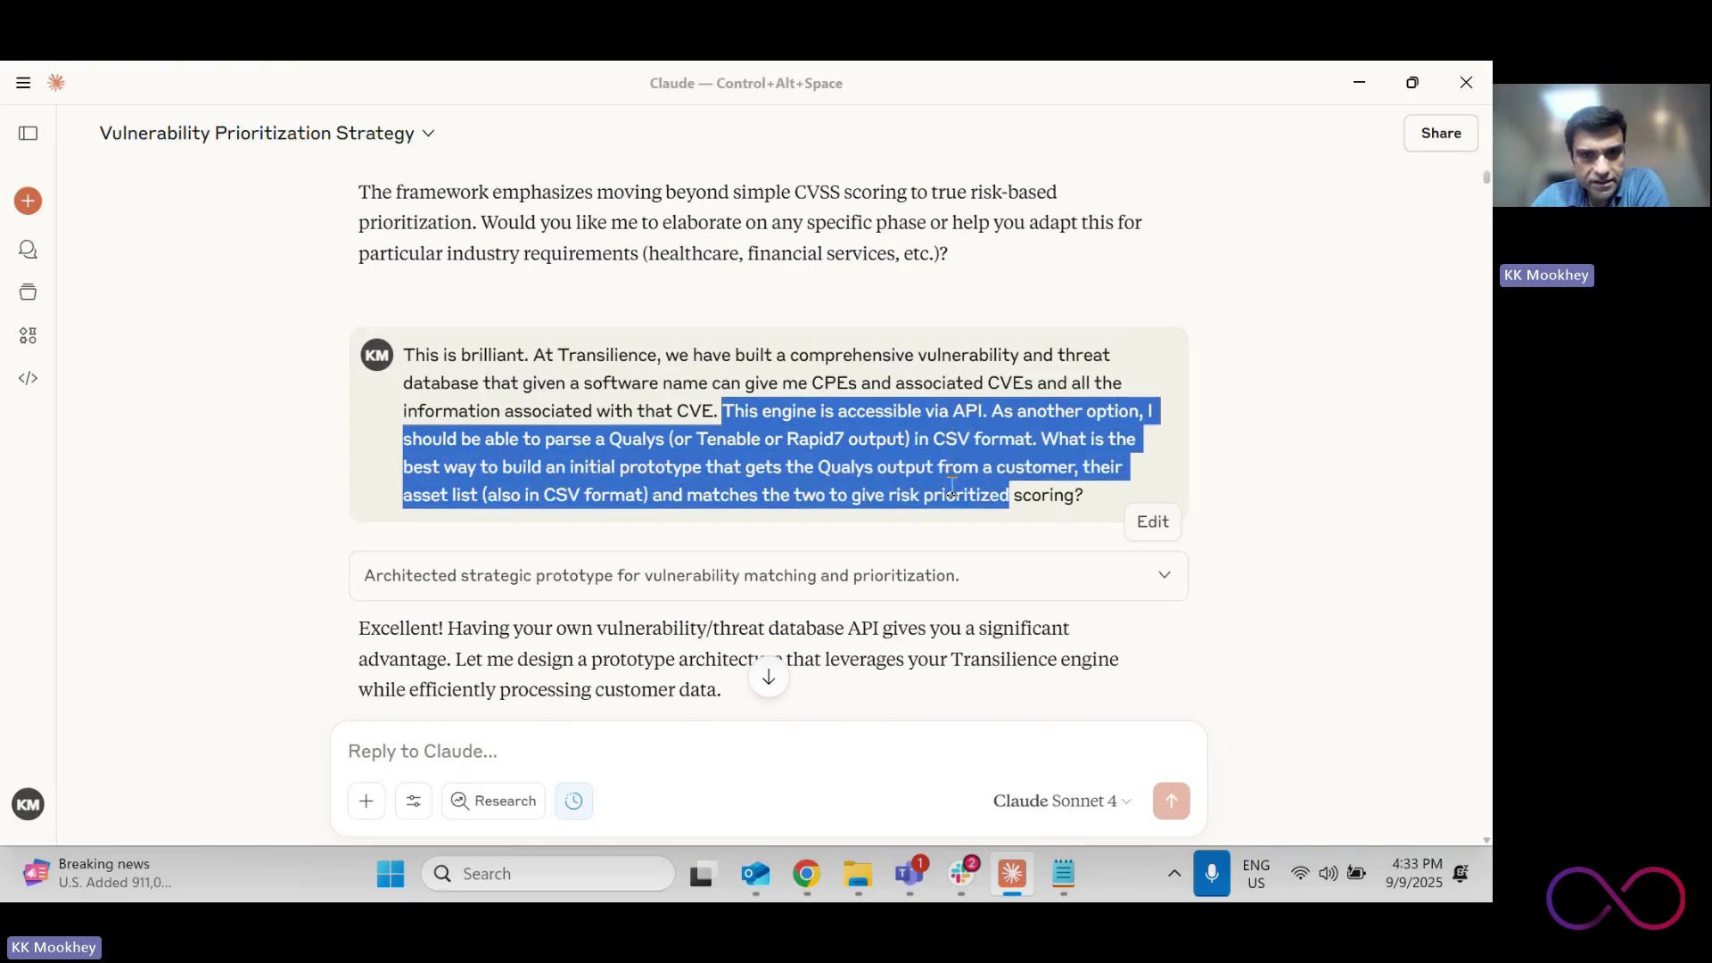
left_click(842, 489)
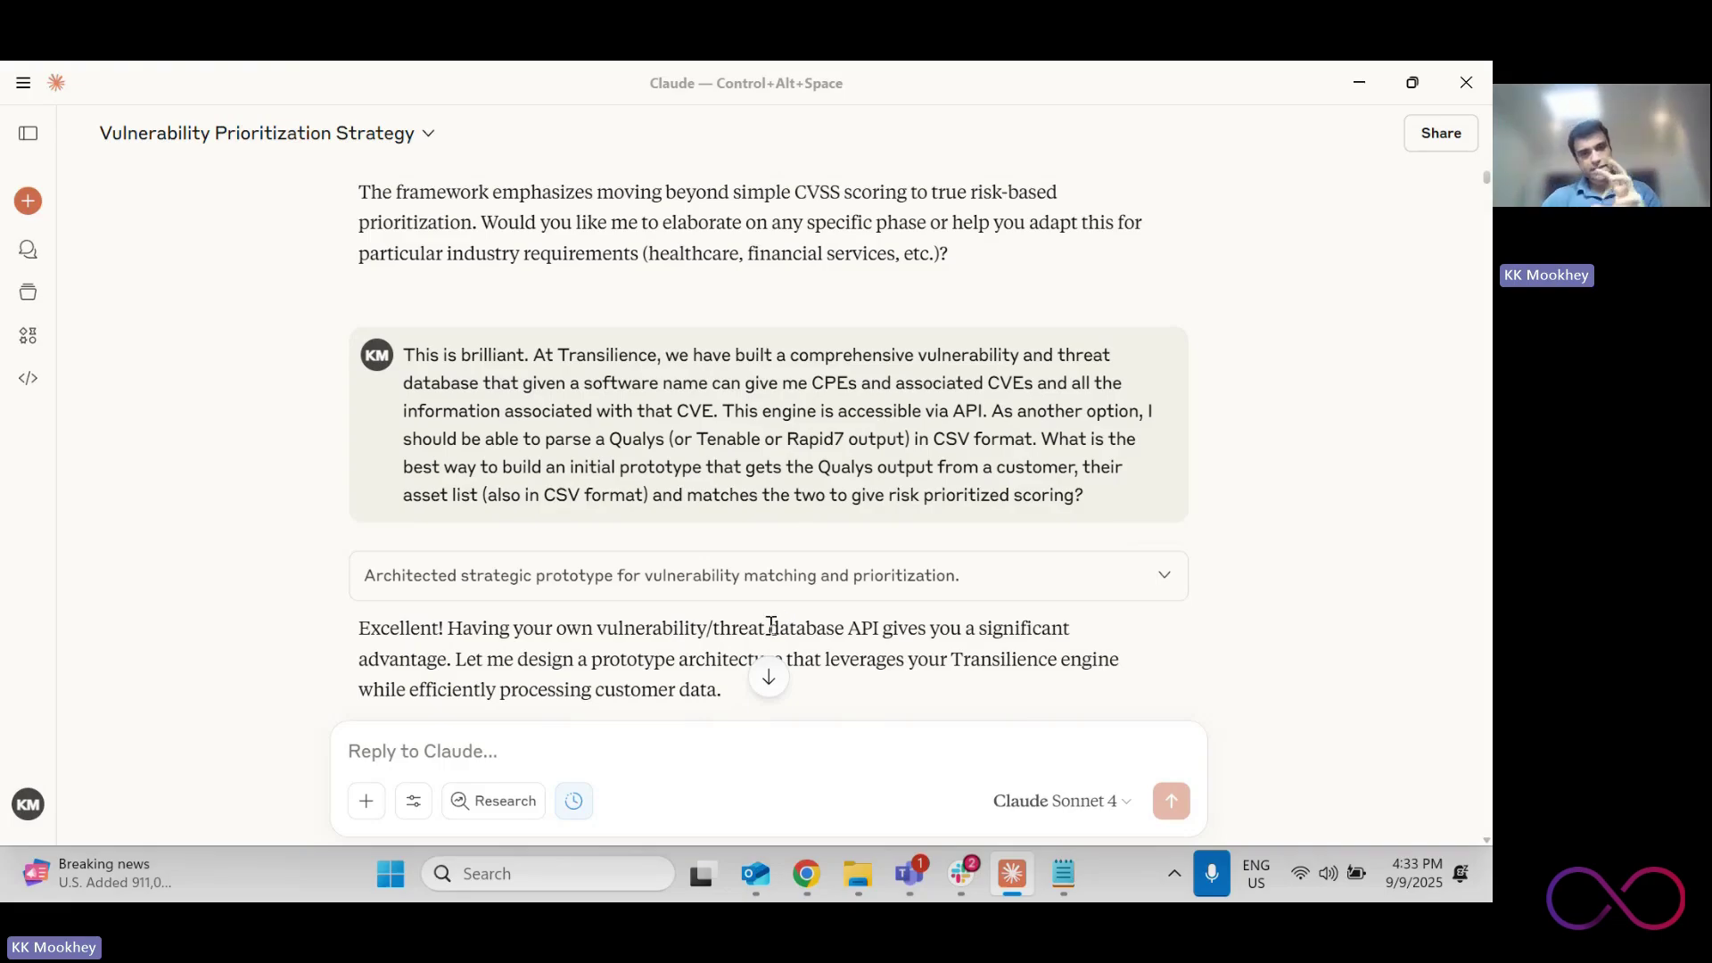
Close the Vulnerability Prioritization Prototype Architecture document panel
scroll(771, 627, "down", 4)
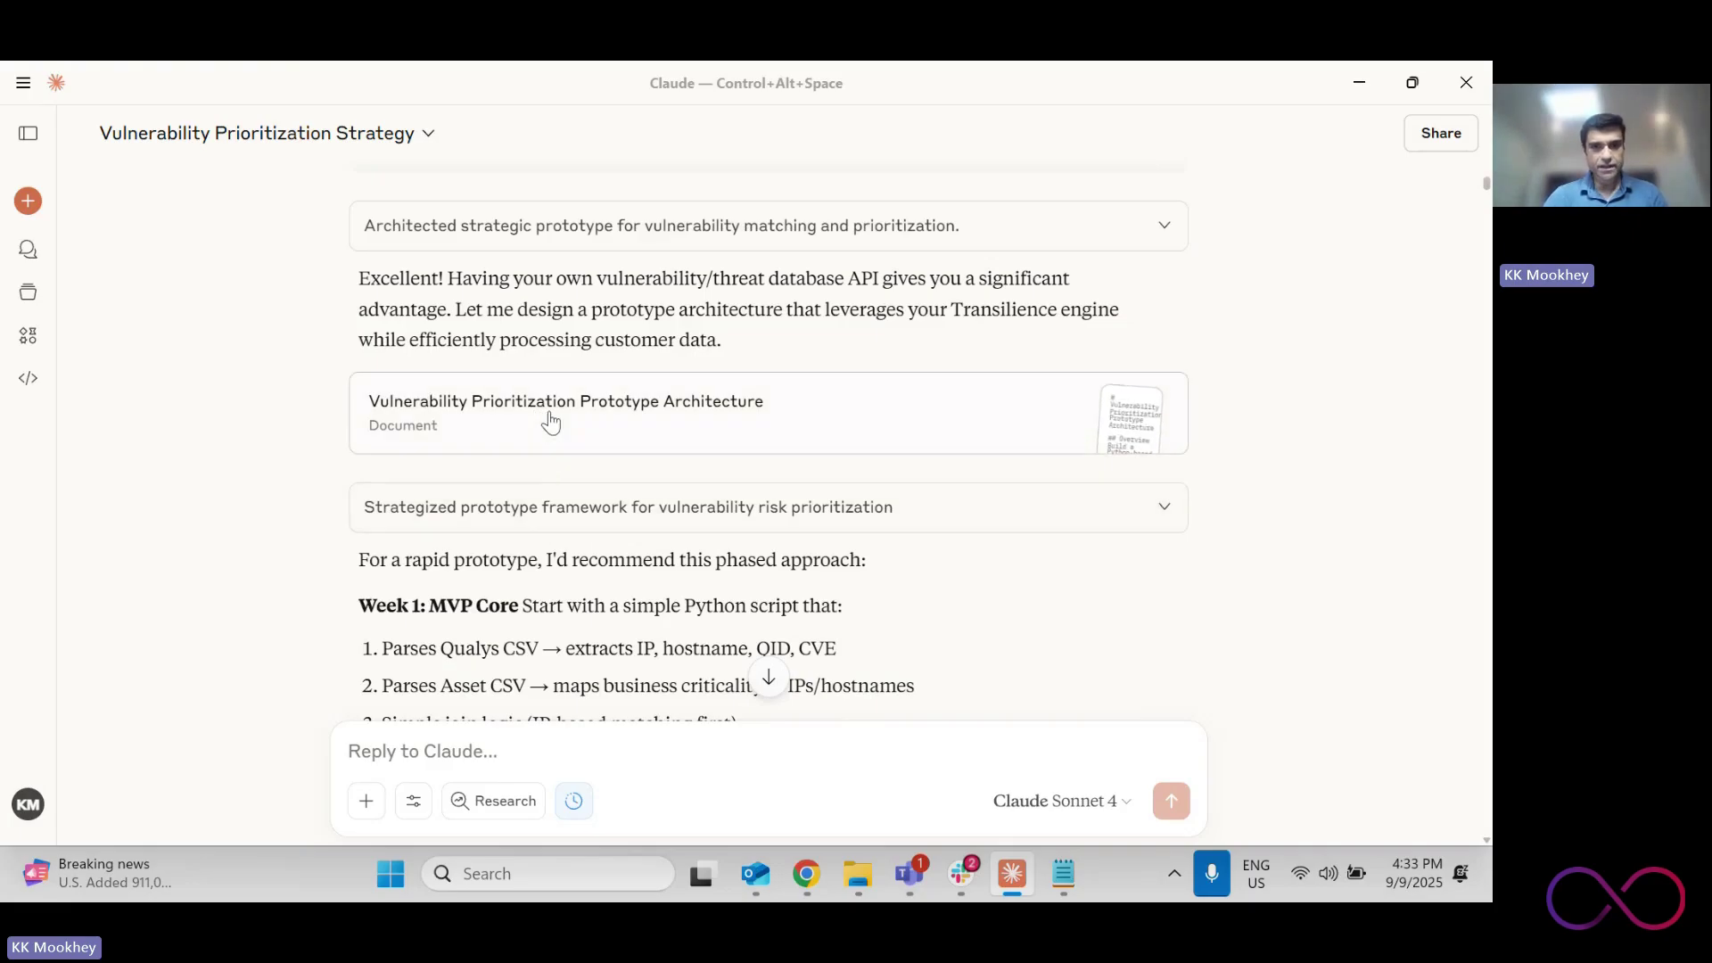
left_click(1173, 416)
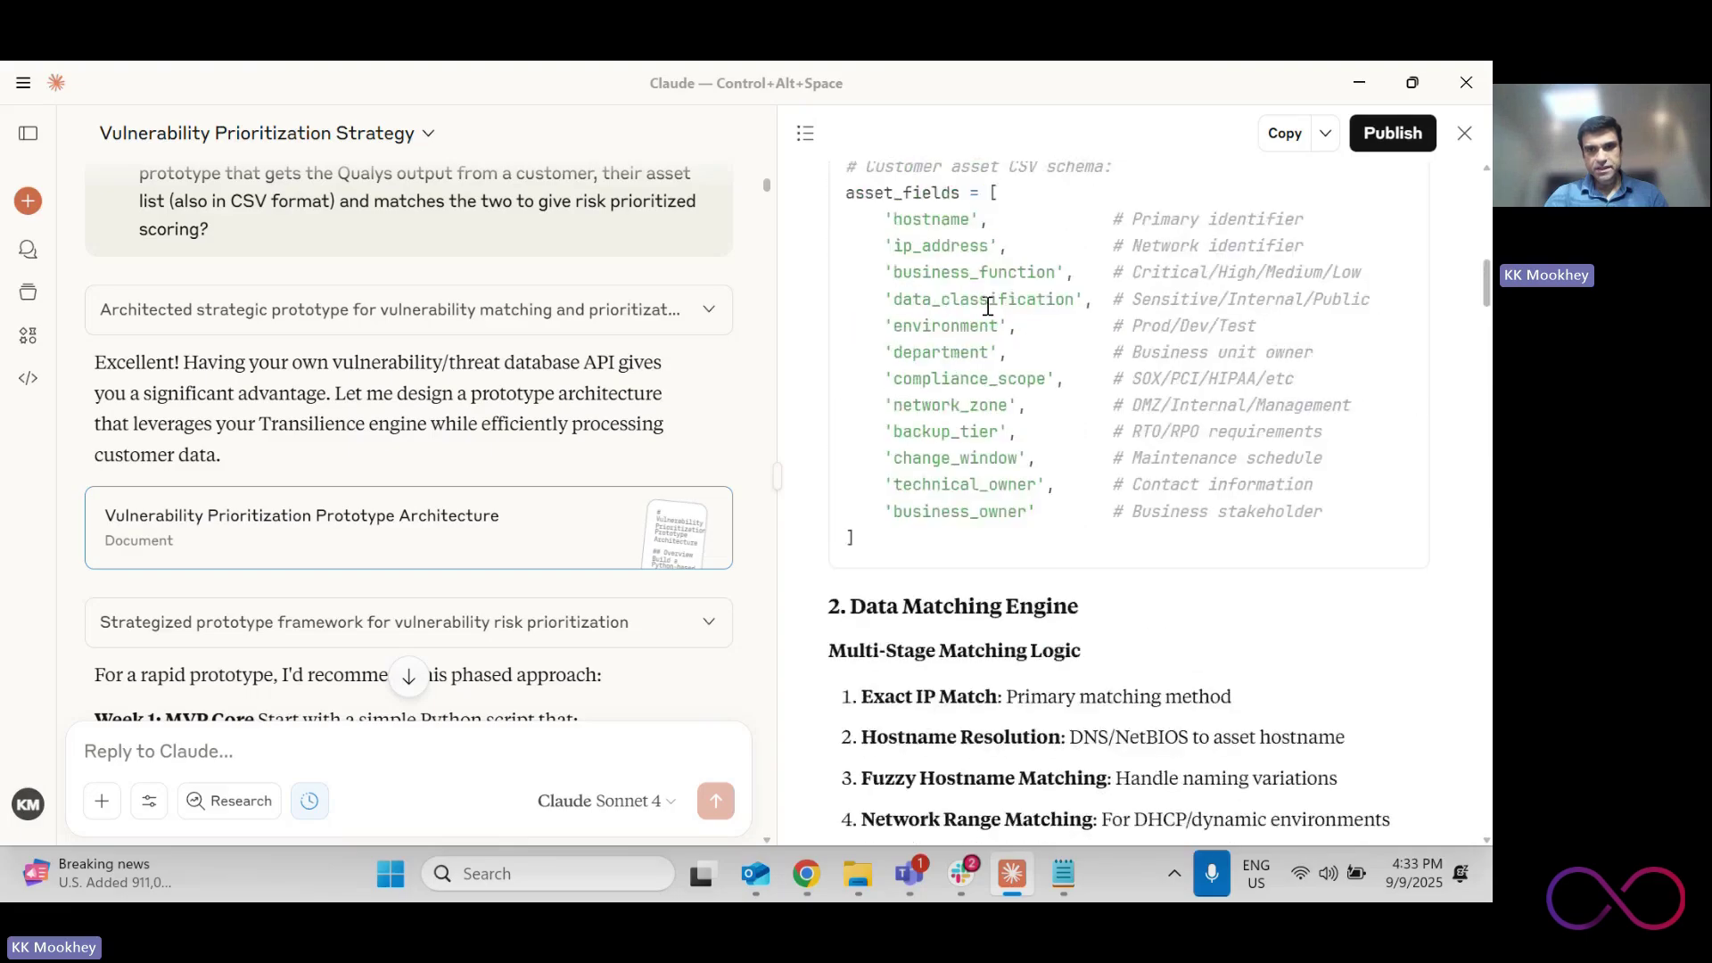
scroll(990, 314, "down", 3)
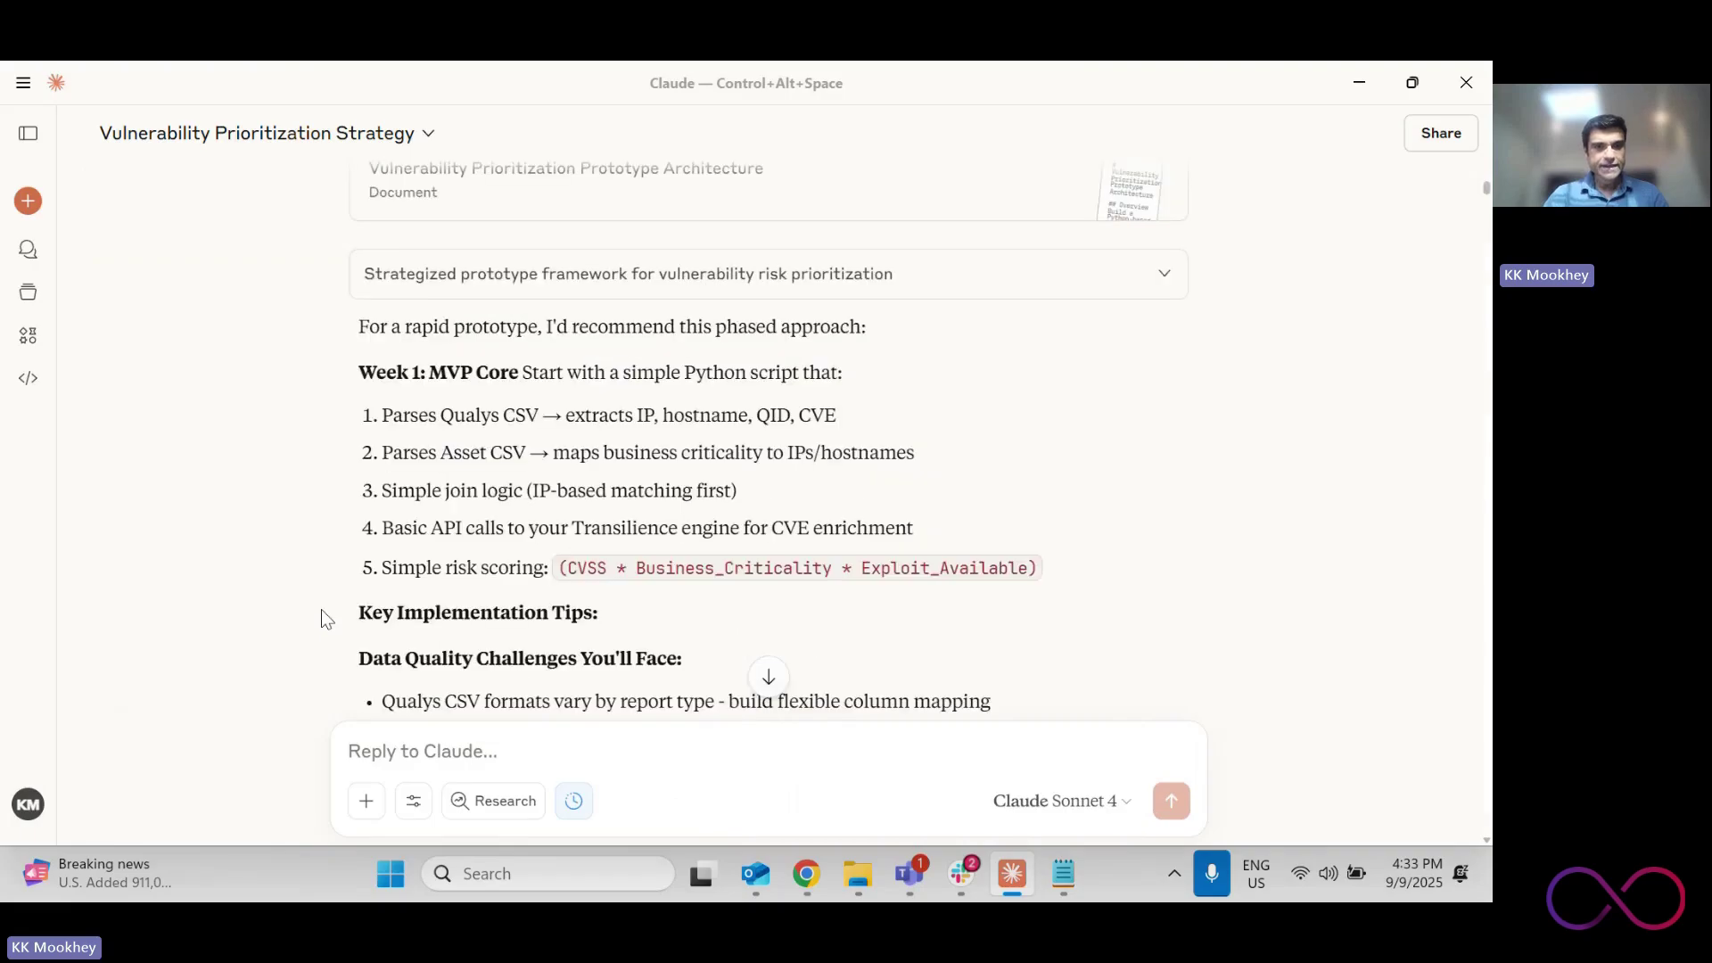
Highlight the Week 1 MVP Core steps, then scroll down toward the MCP build request
left_click_drag(363, 372, 1127, 573)
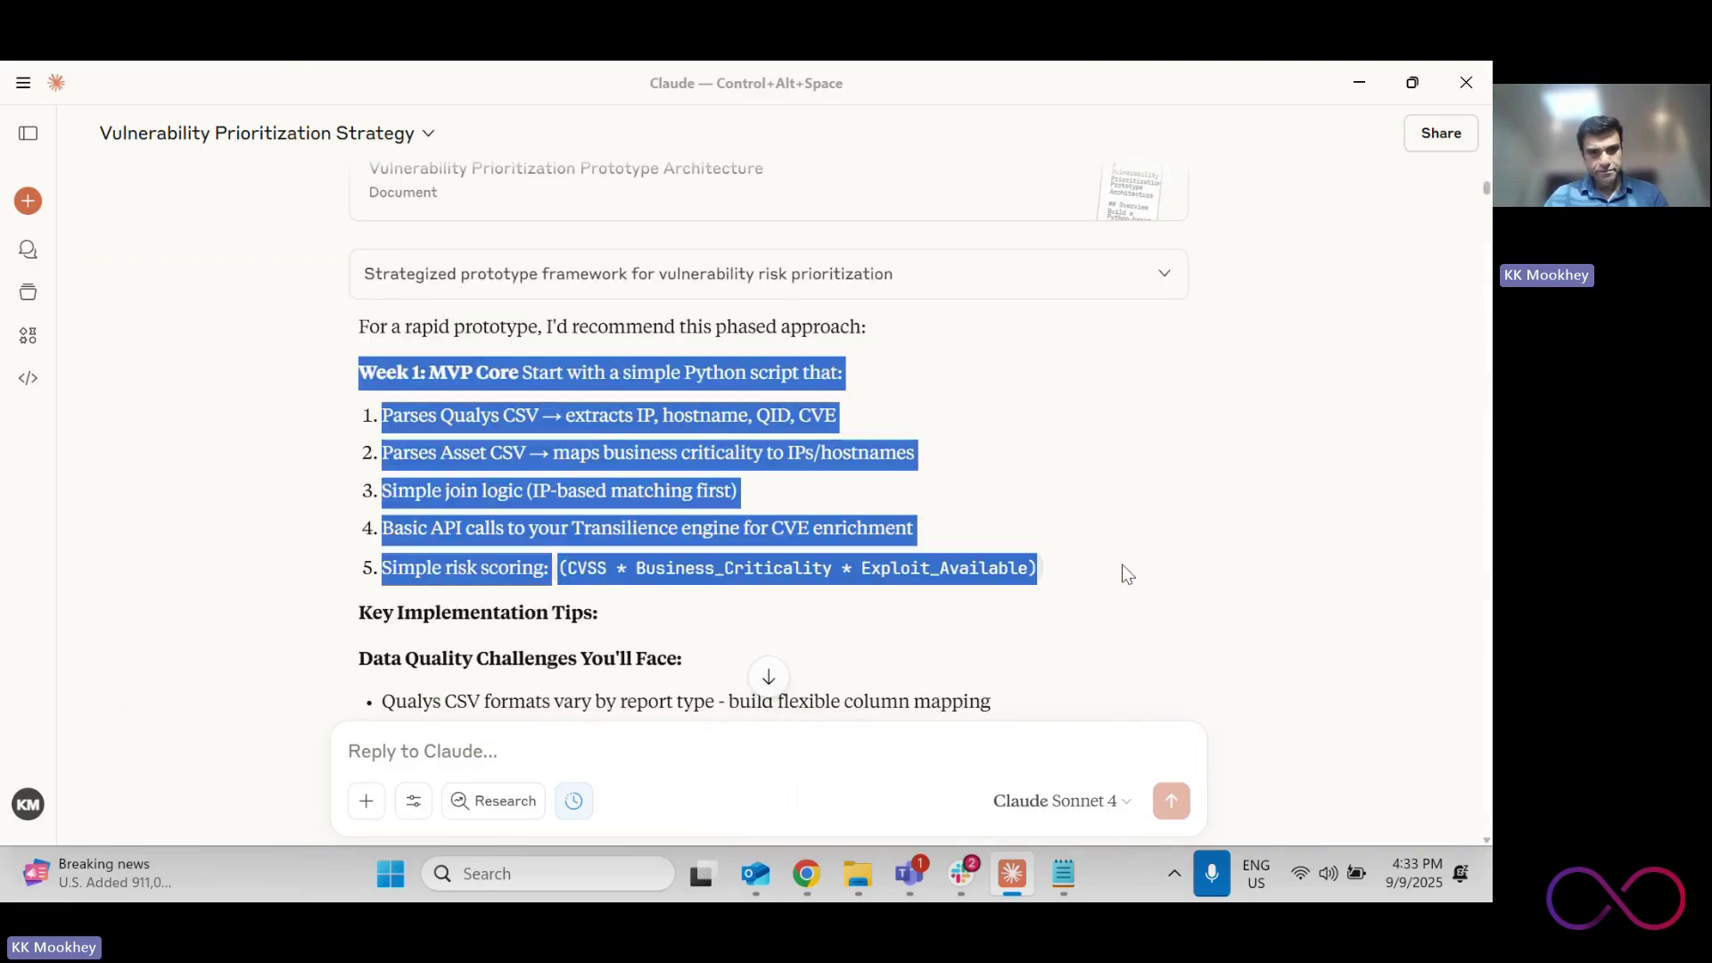
left_click(575, 489)
scroll(575, 488, "down", 14)
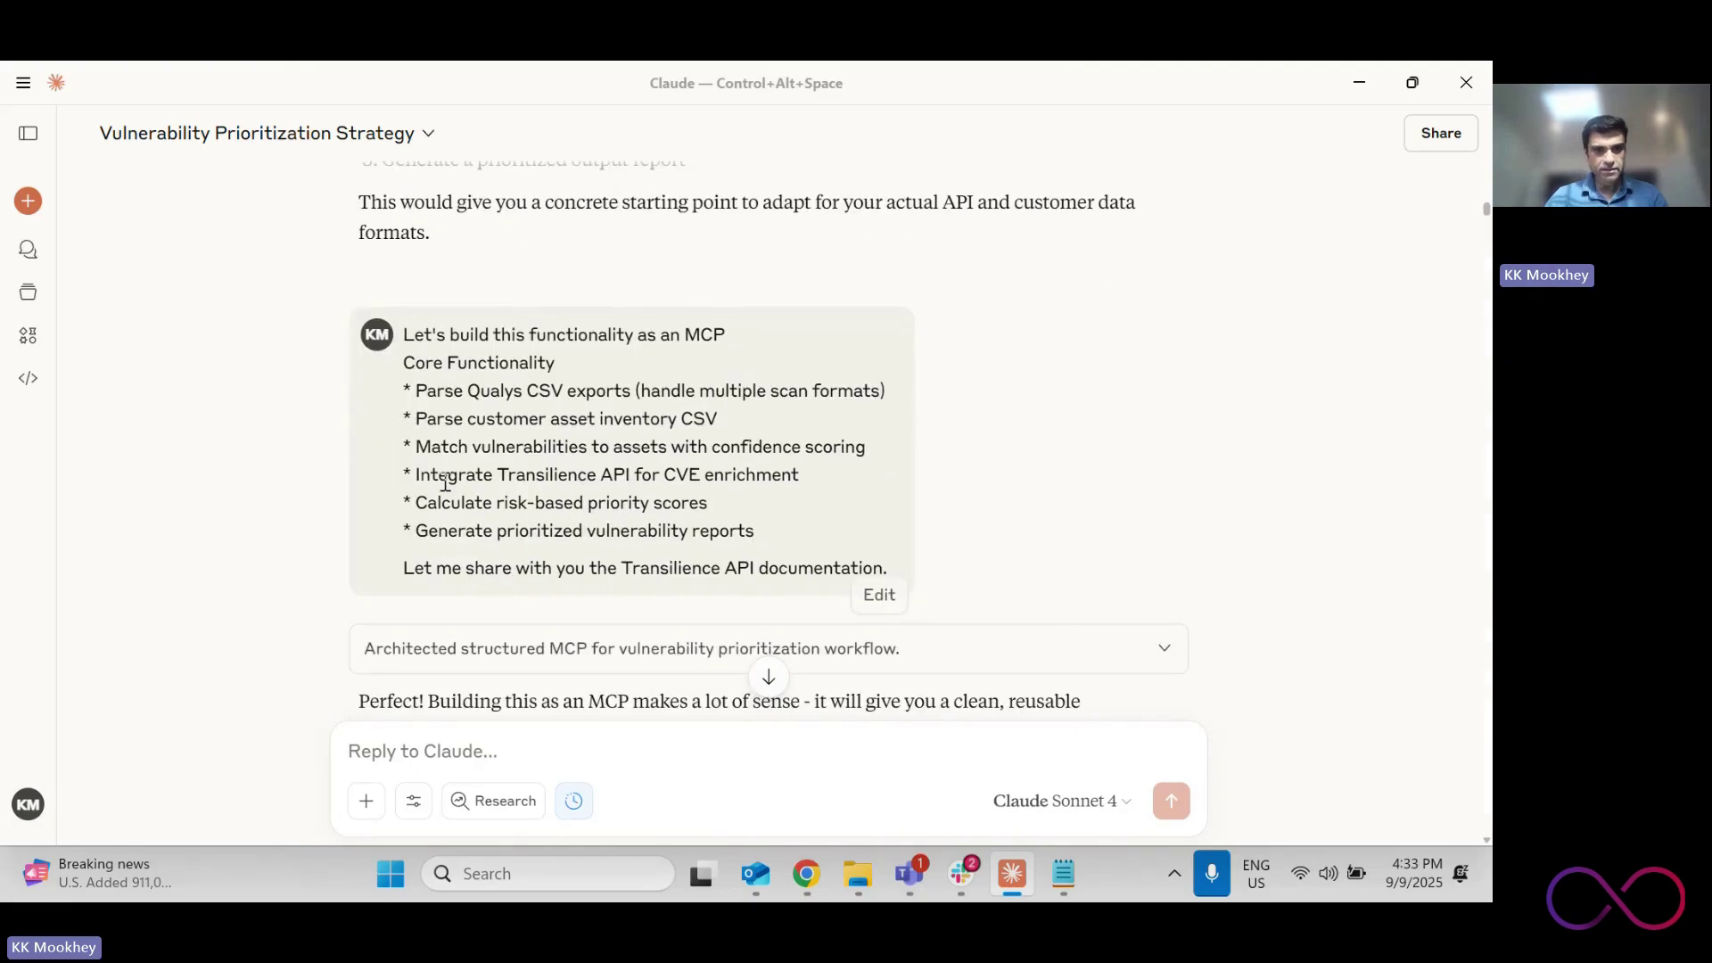
Briefly highlight the API key in the earlier setup message
scroll(462, 533, "down", 10)
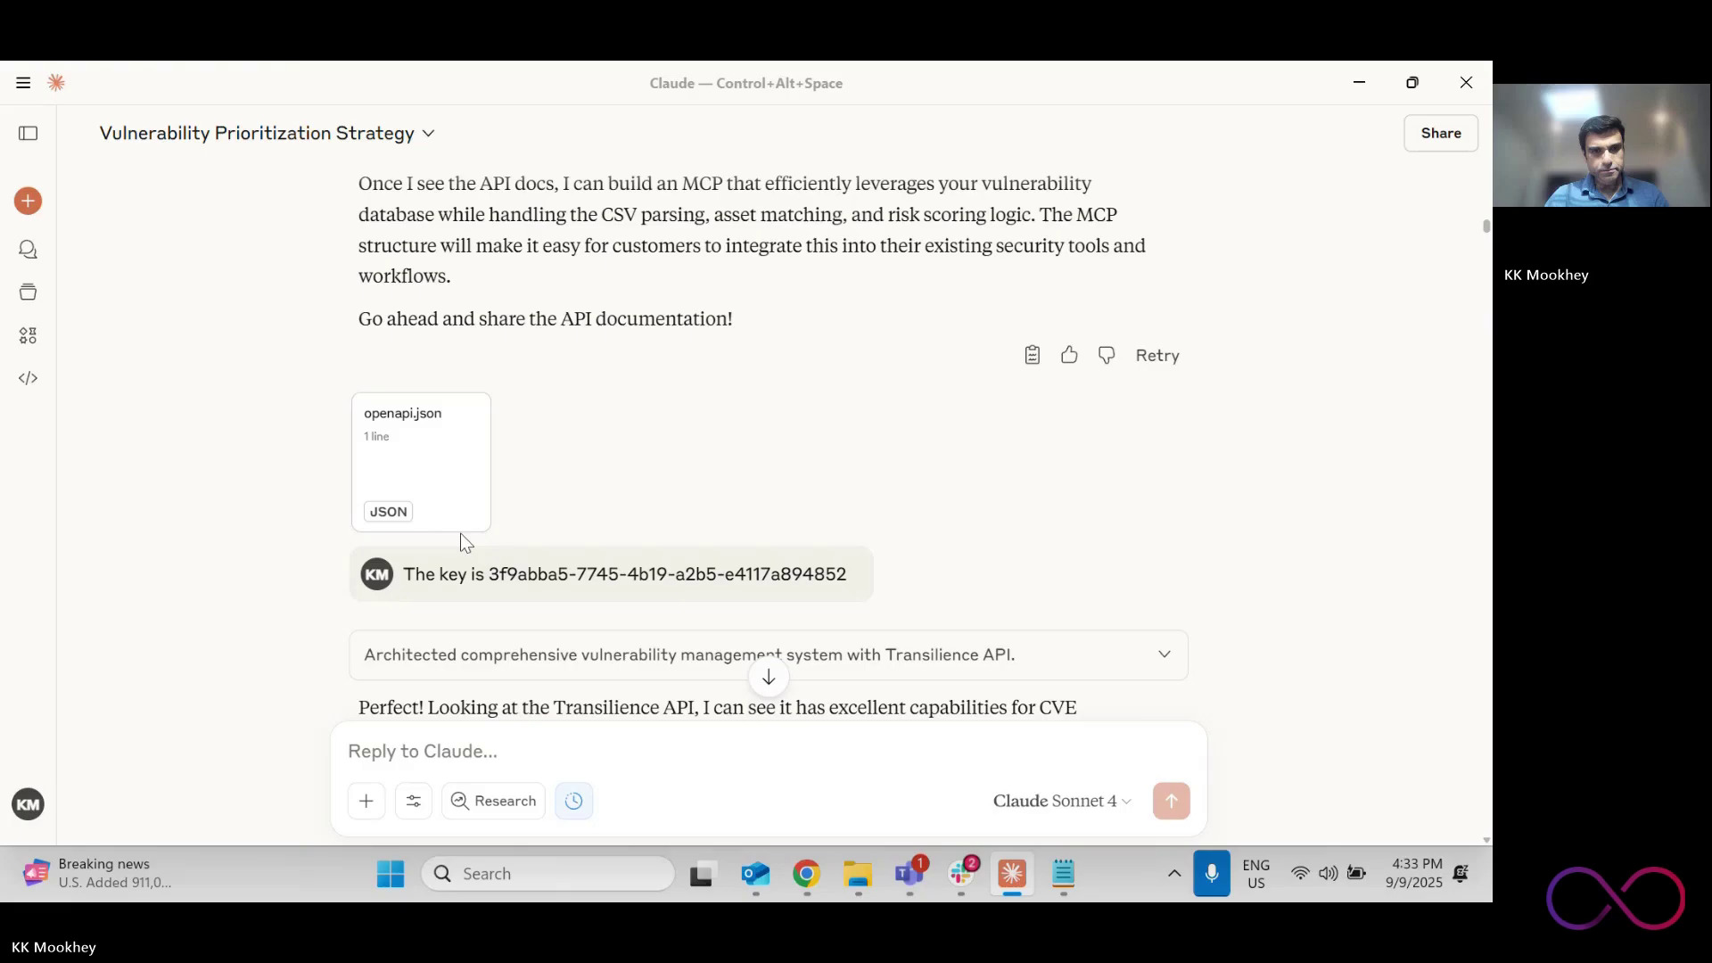
left_click_drag(488, 573, 847, 574)
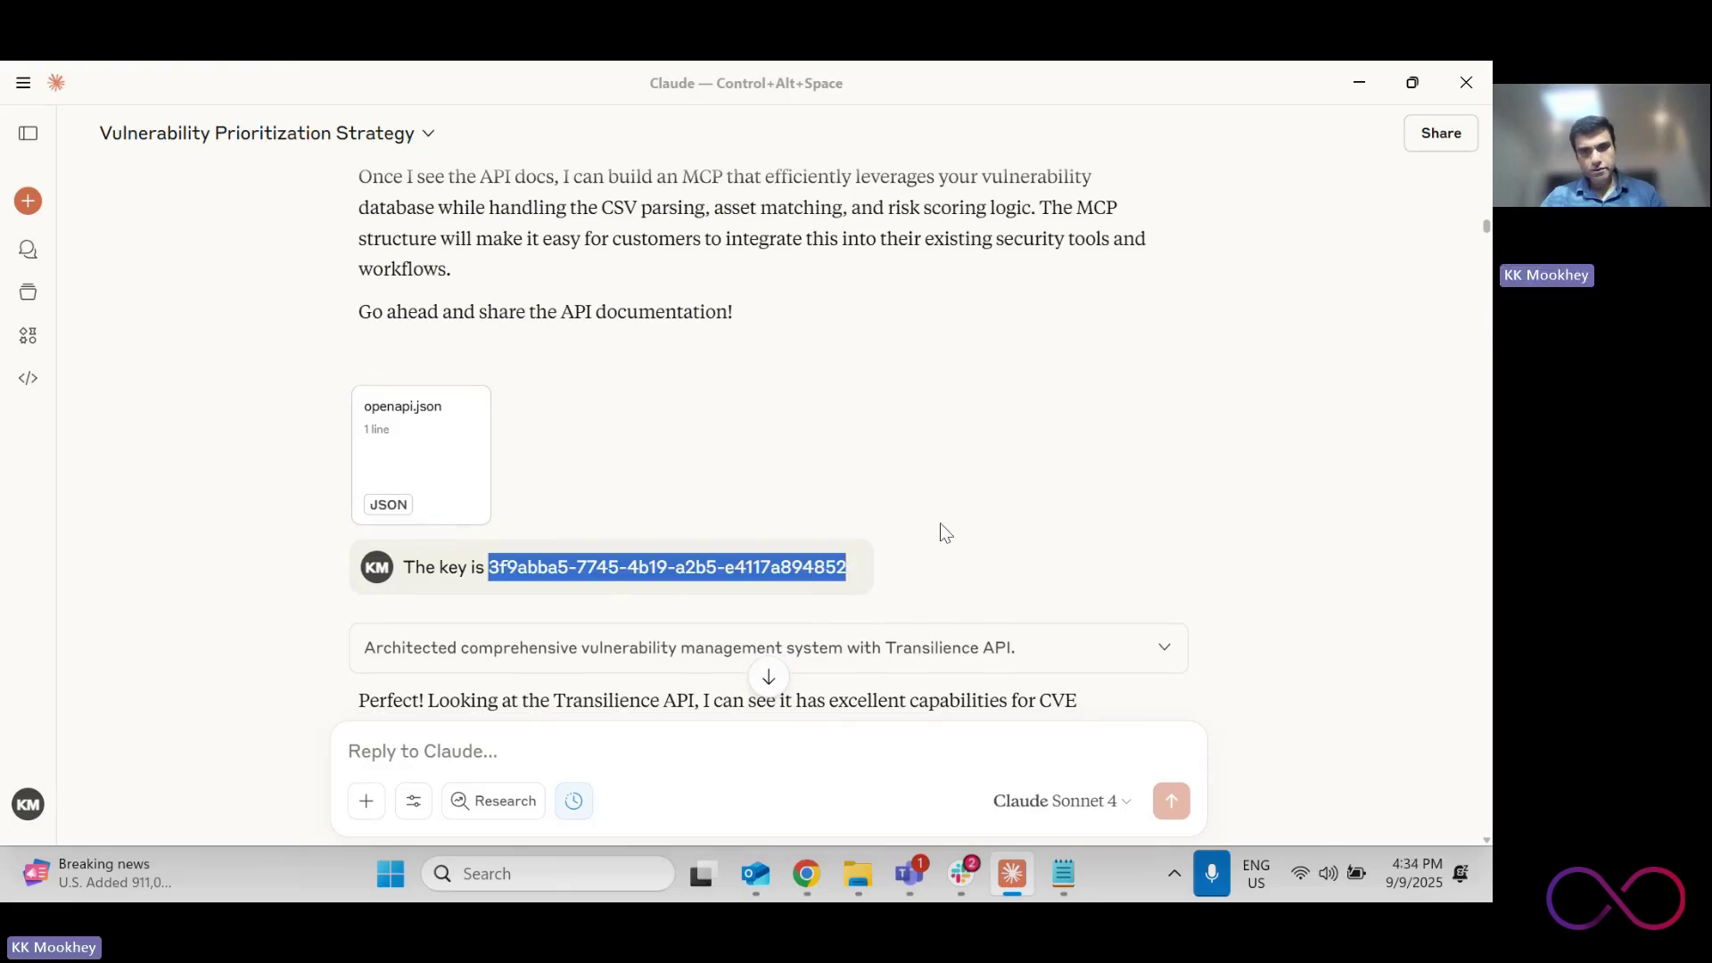
left_click(844, 507)
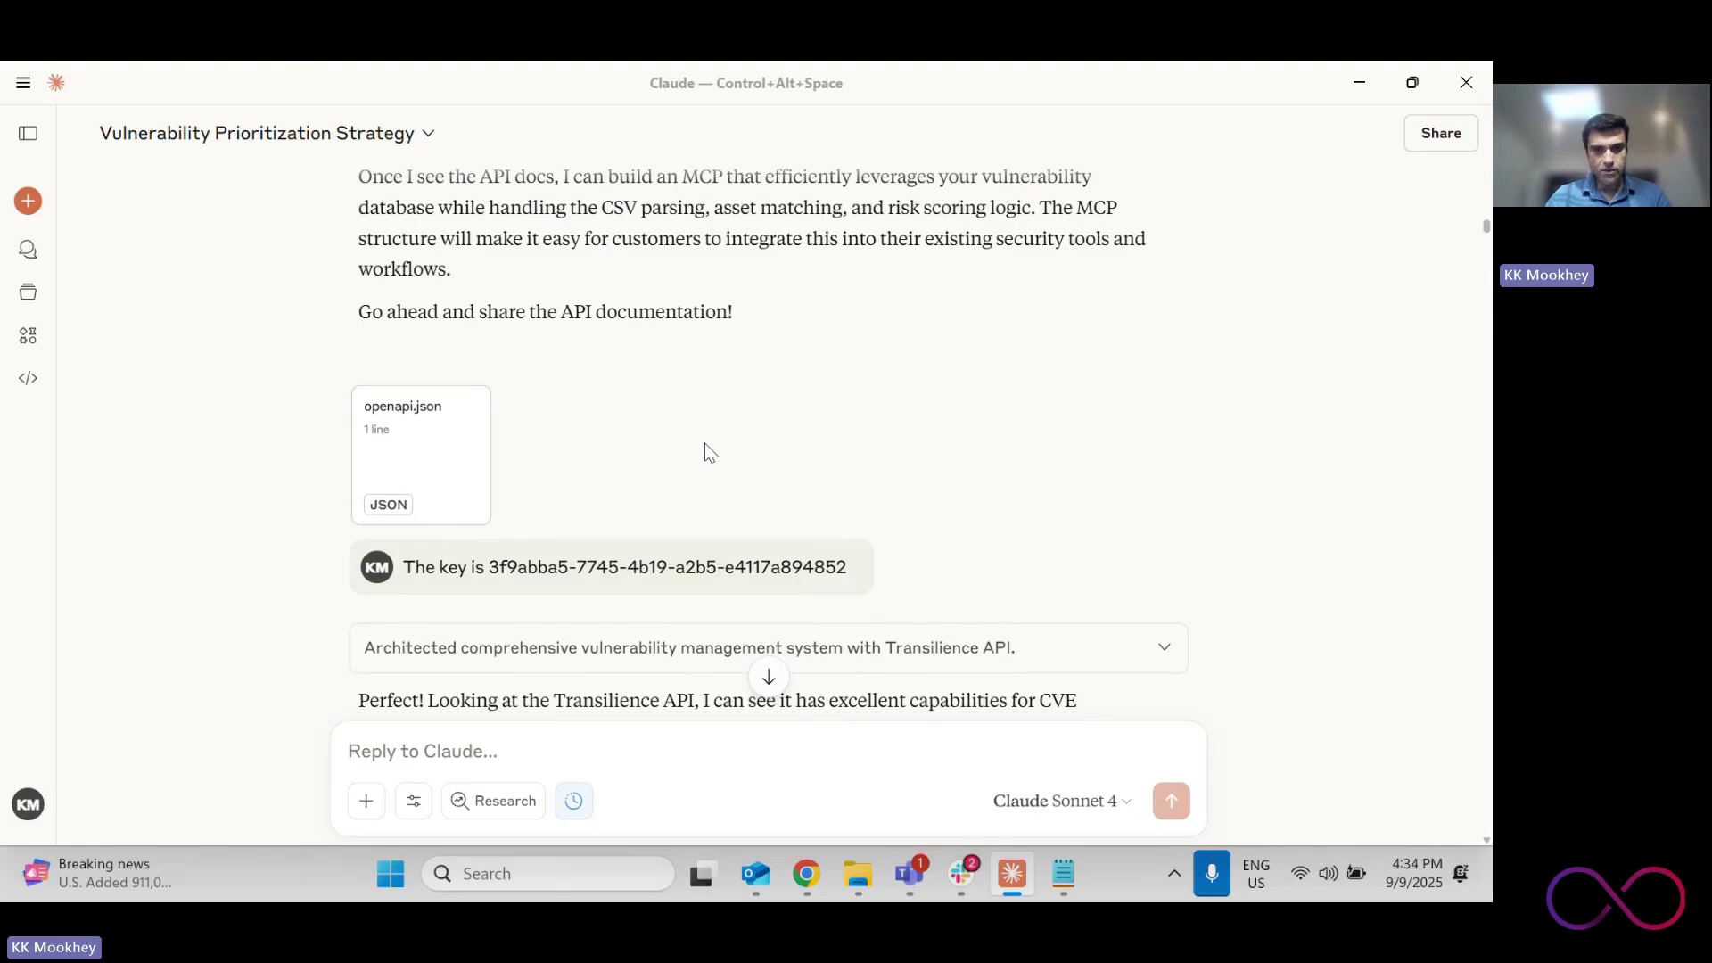
Scroll down to the Potential Gotchas section and highlight the note about 7 available tools
scroll(706, 453, "down", 7)
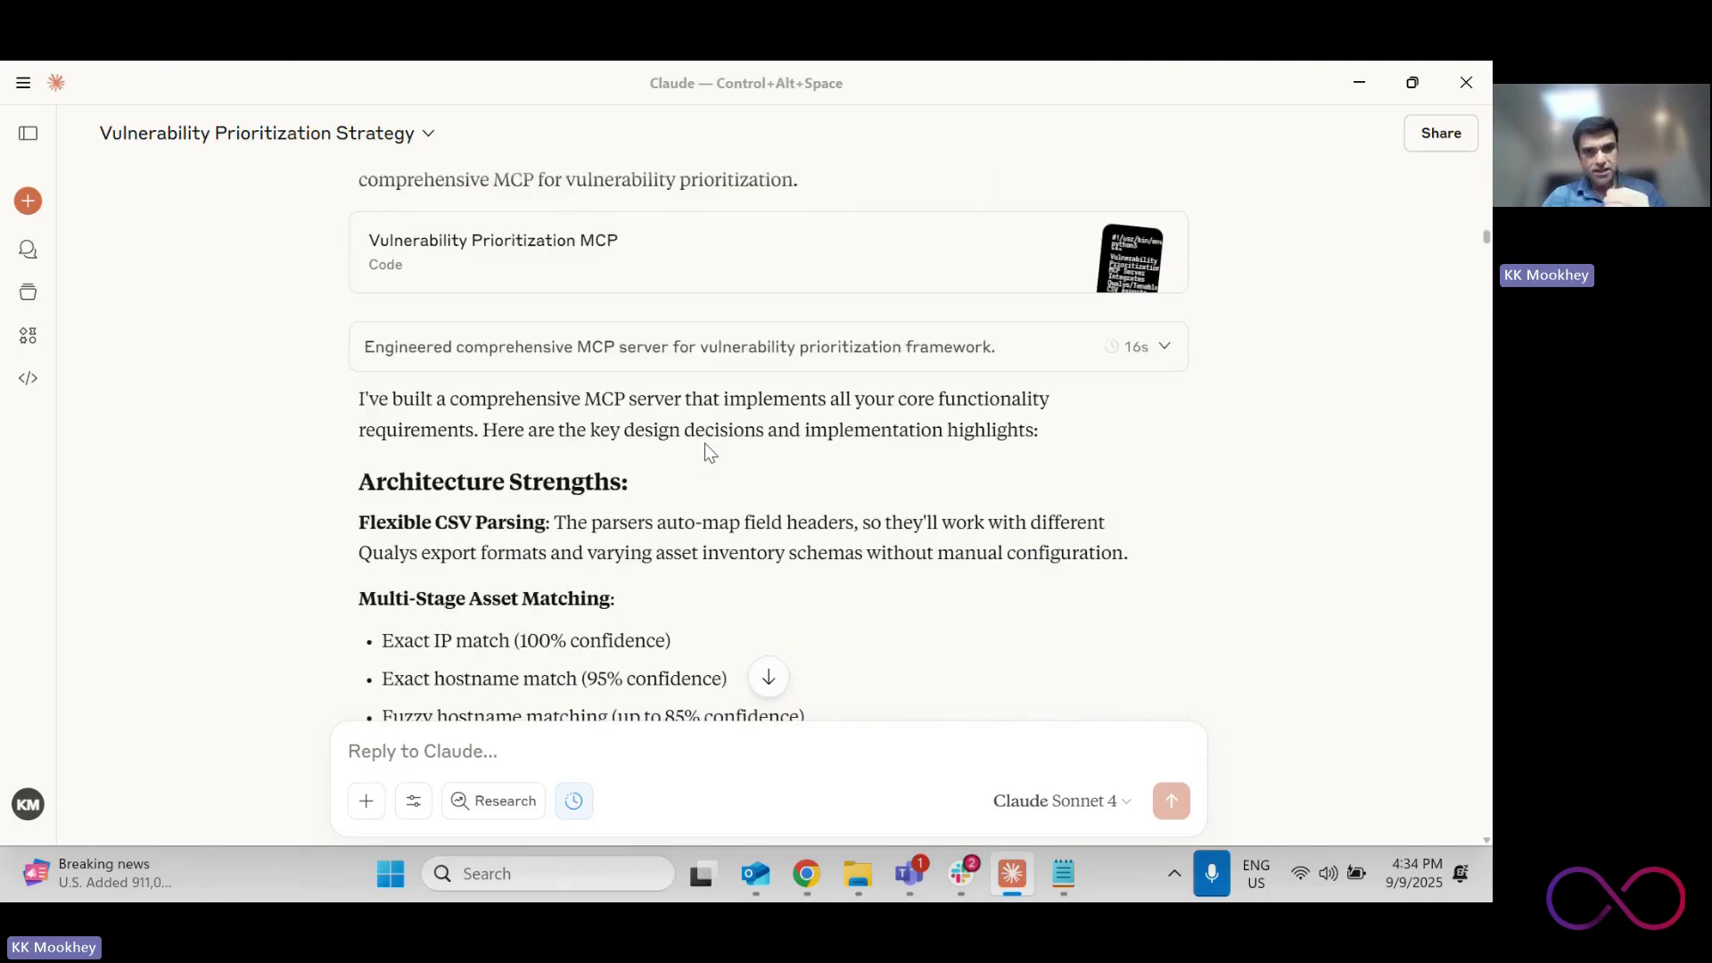
scroll(709, 452, "down", 10)
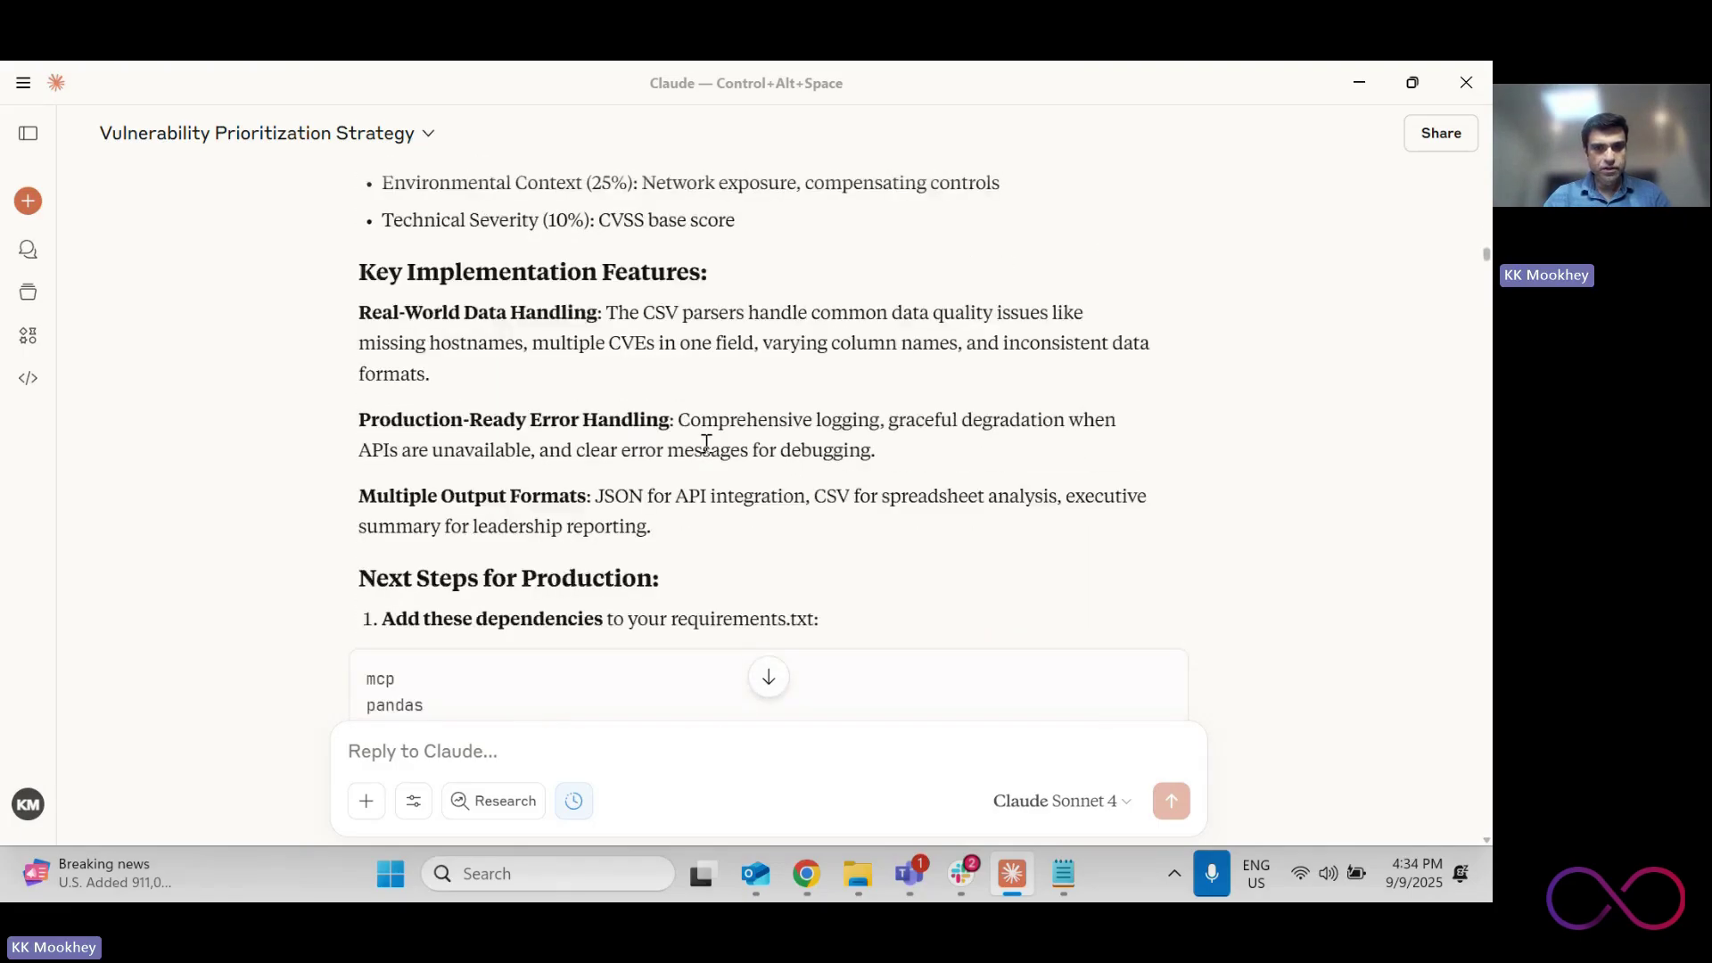
scroll(706, 443, "down", 10)
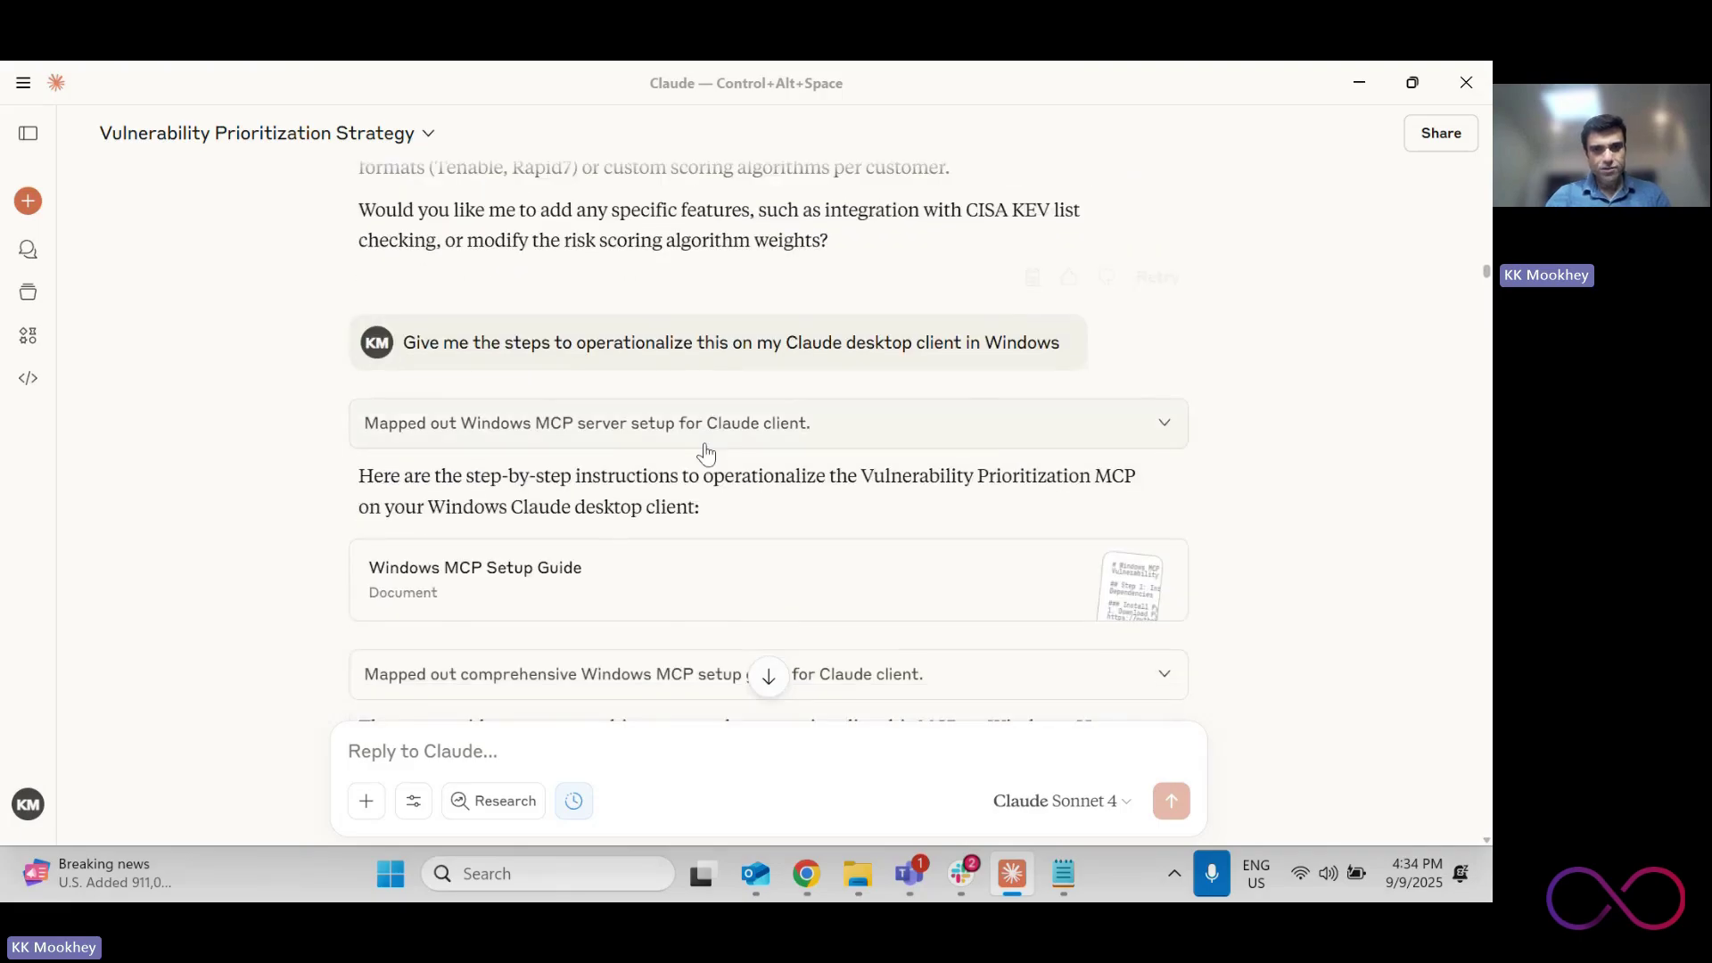
scroll(705, 454, "down", 1)
scroll(705, 454, "down", 2)
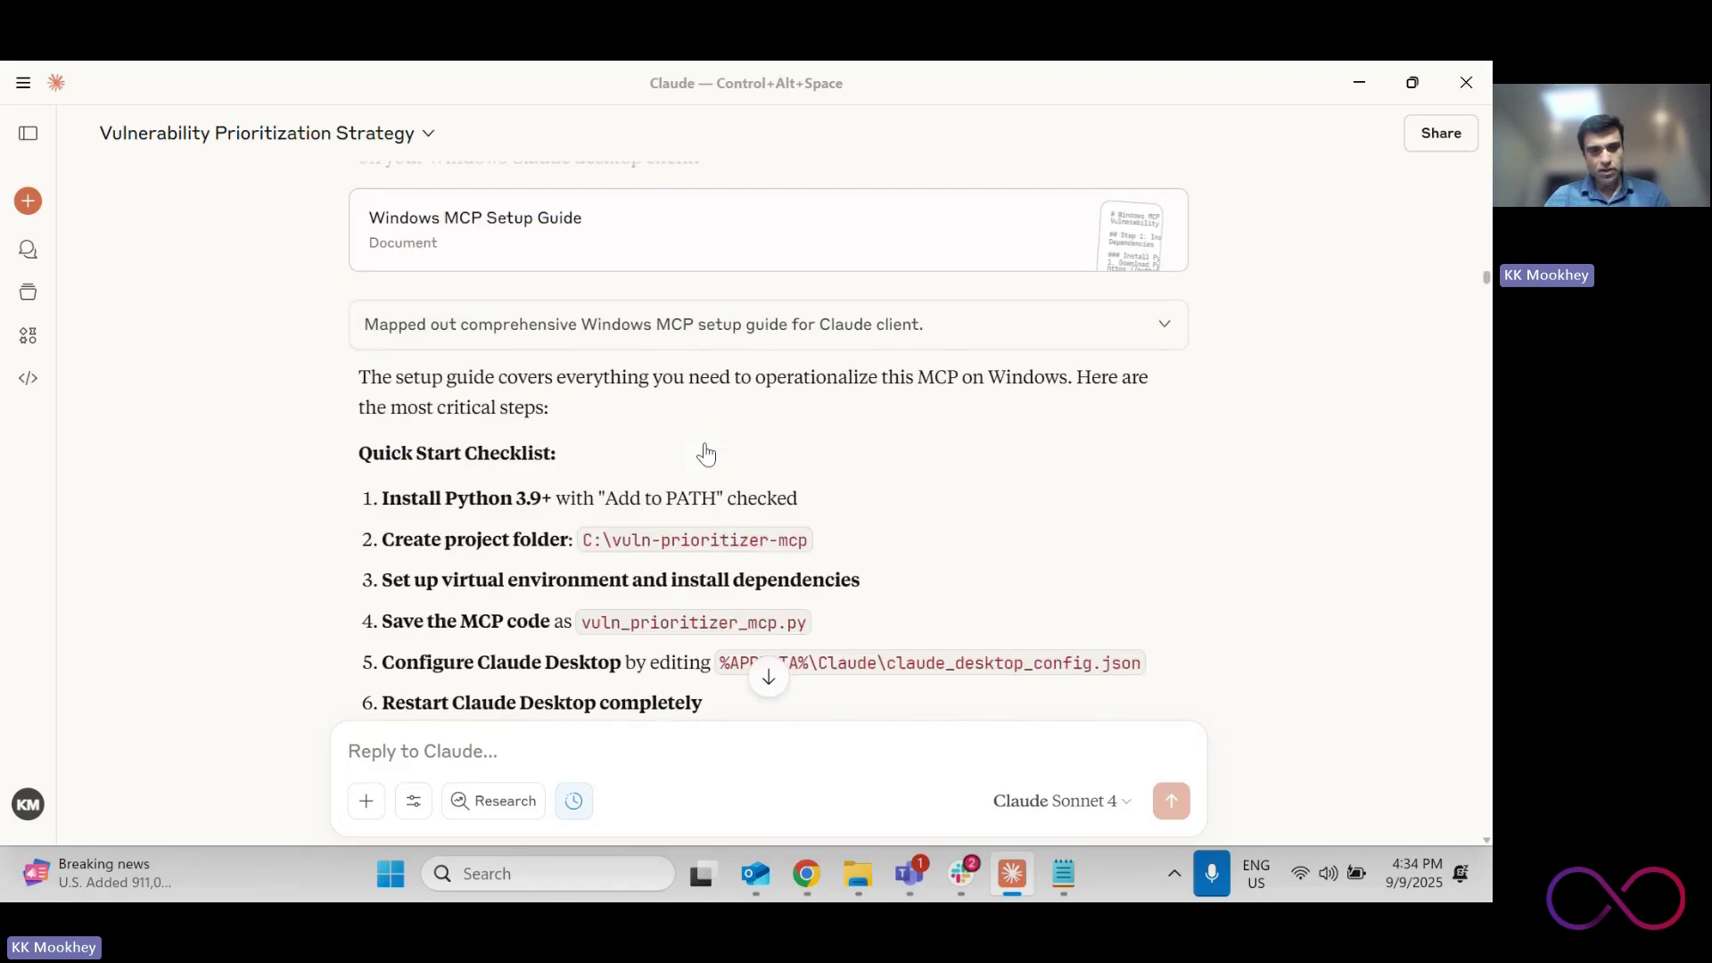
scroll(613, 504, "down", 3)
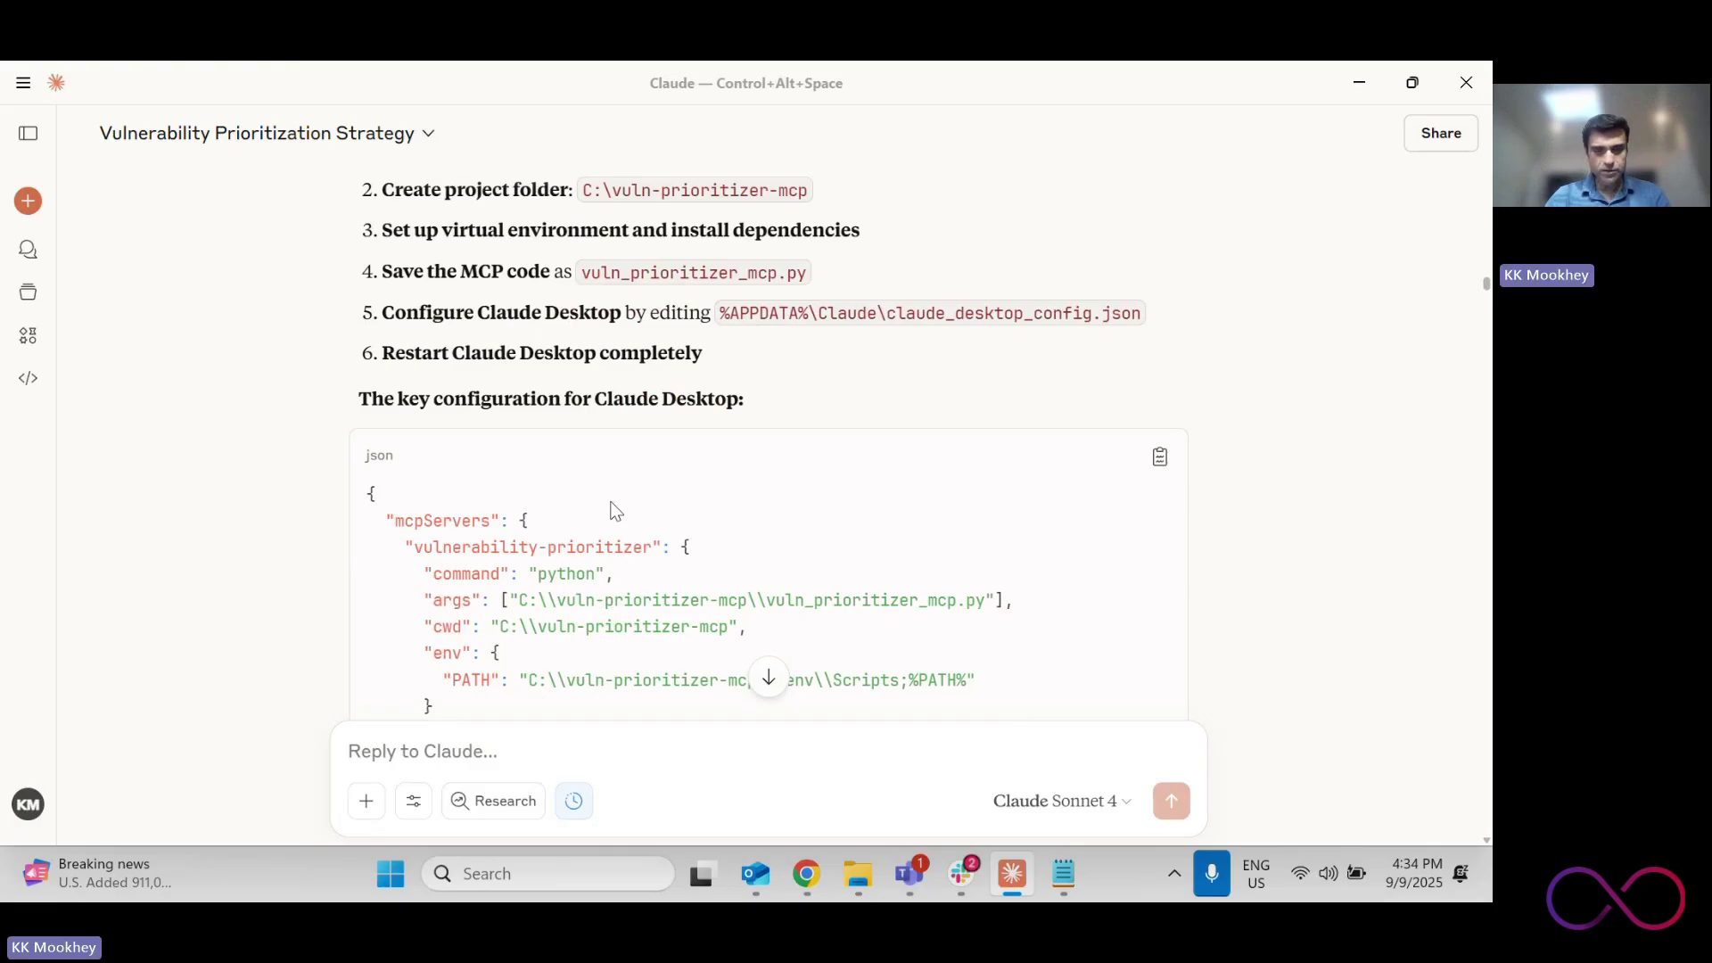
scroll(614, 510, "down", 5)
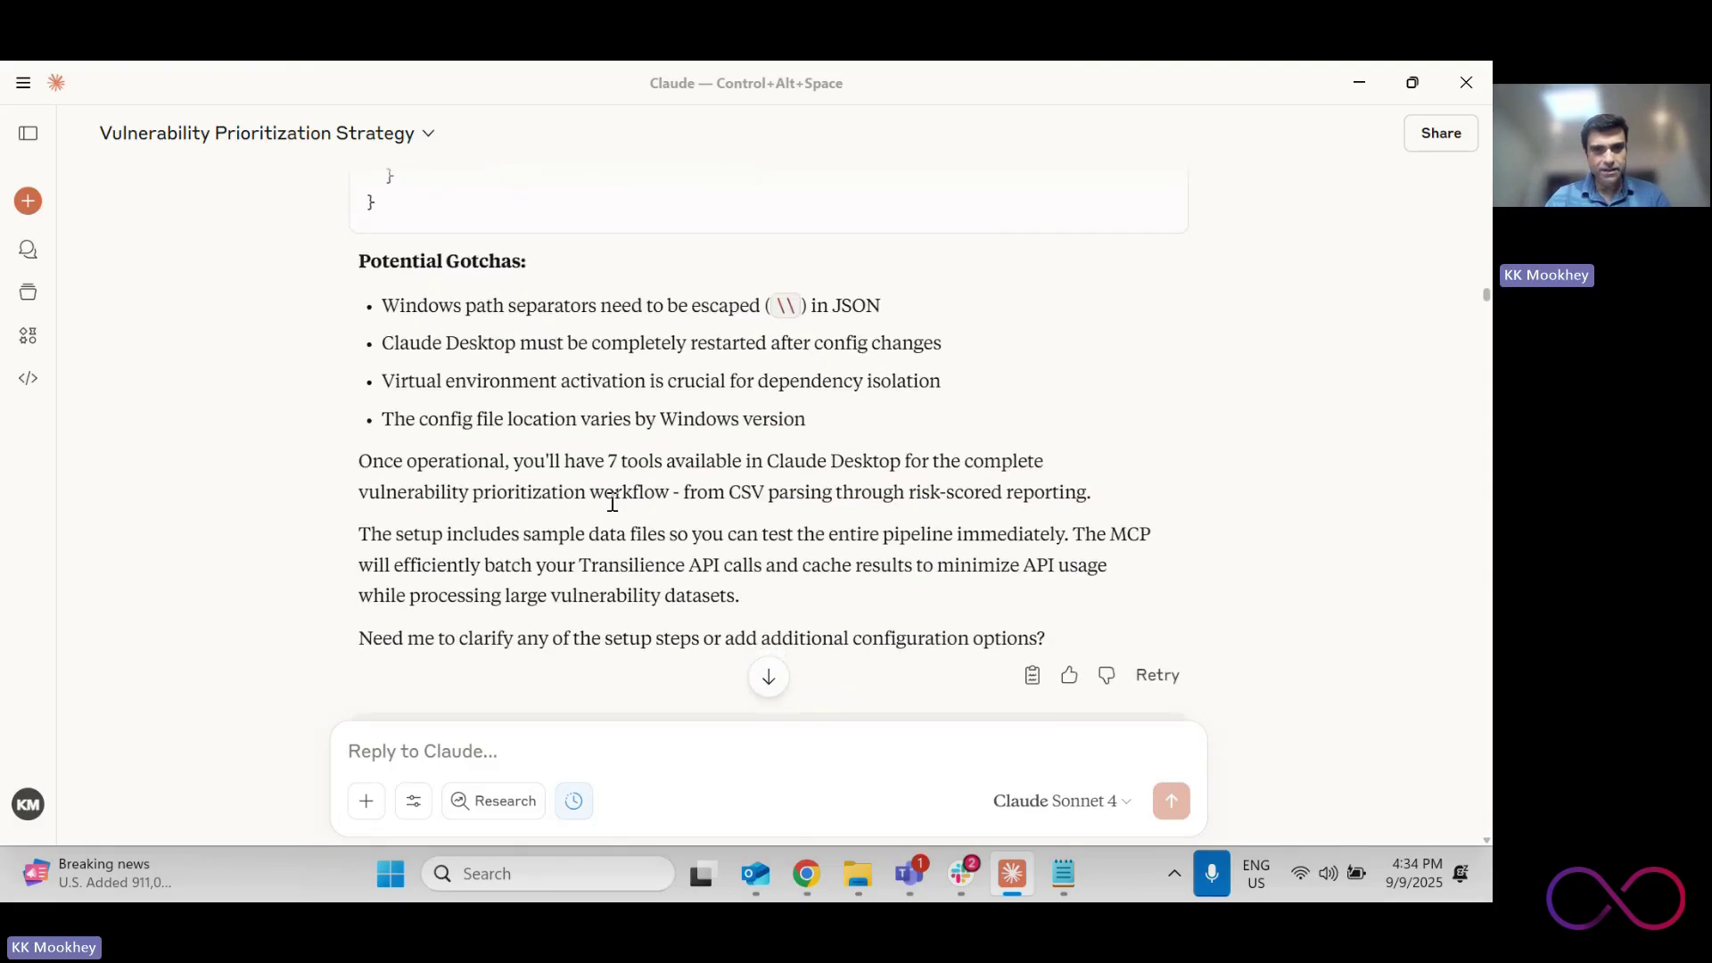
left_click_drag(501, 462, 677, 496)
Scroll down to the 5,250-row, 39-column Qualys analysis, then back up to its Analyzed data steps
scroll(677, 497, "down", 5)
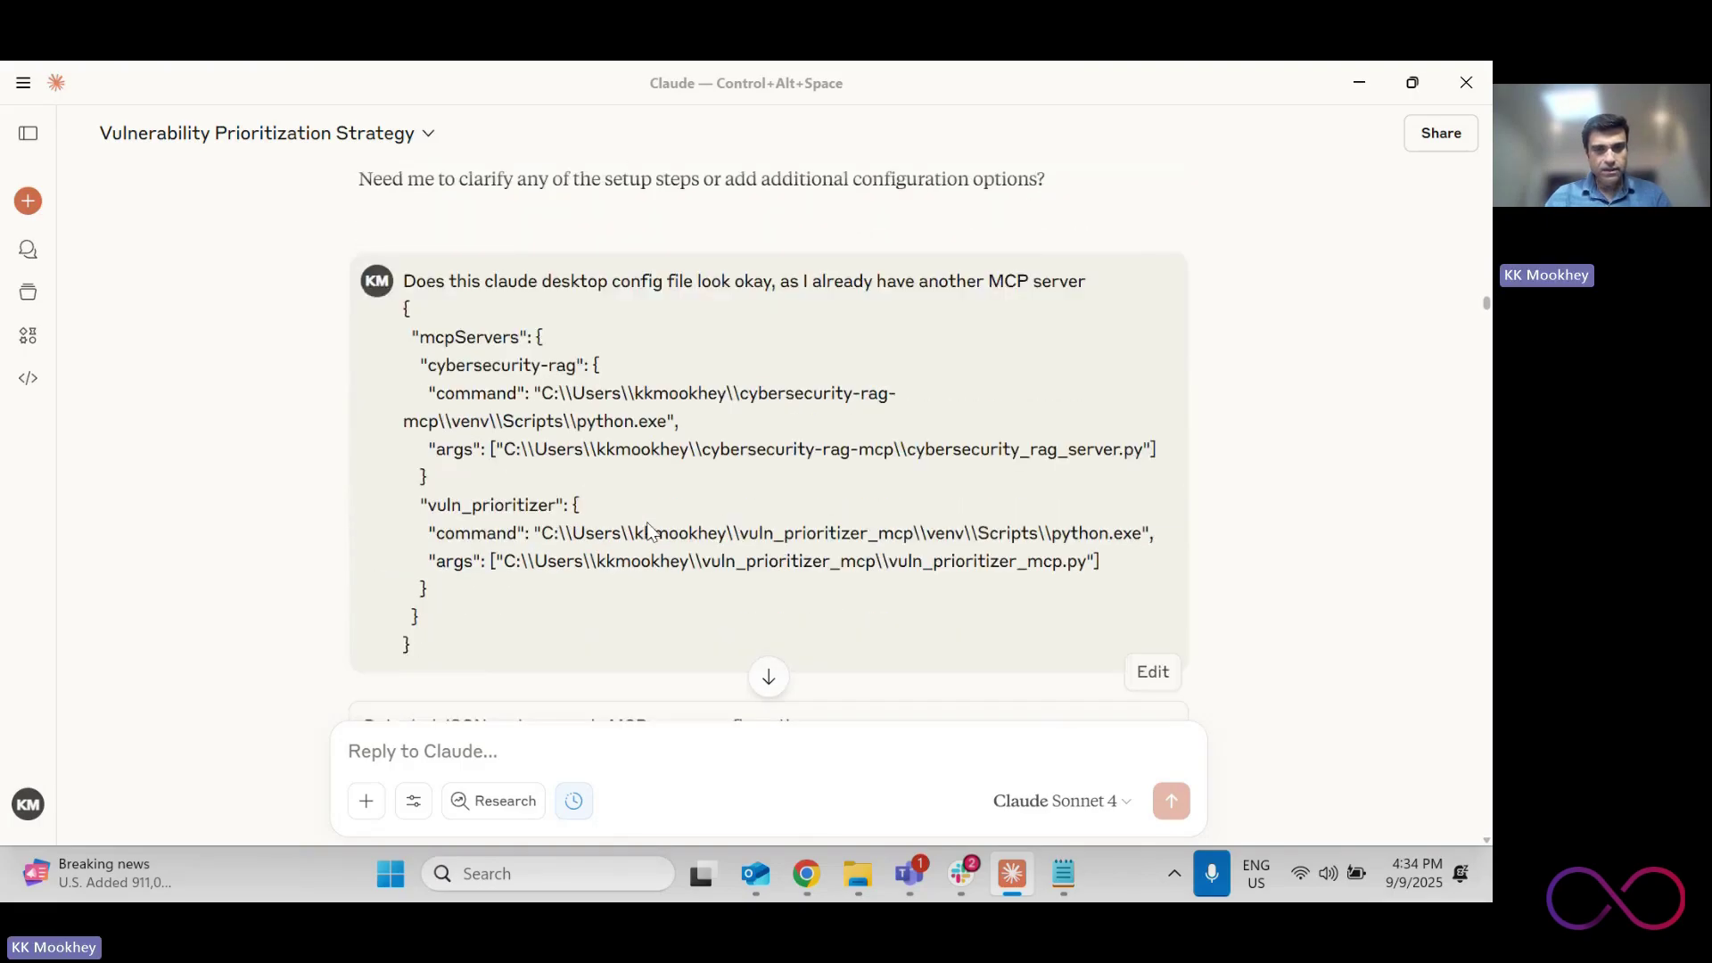
scroll(631, 477, "down", 15)
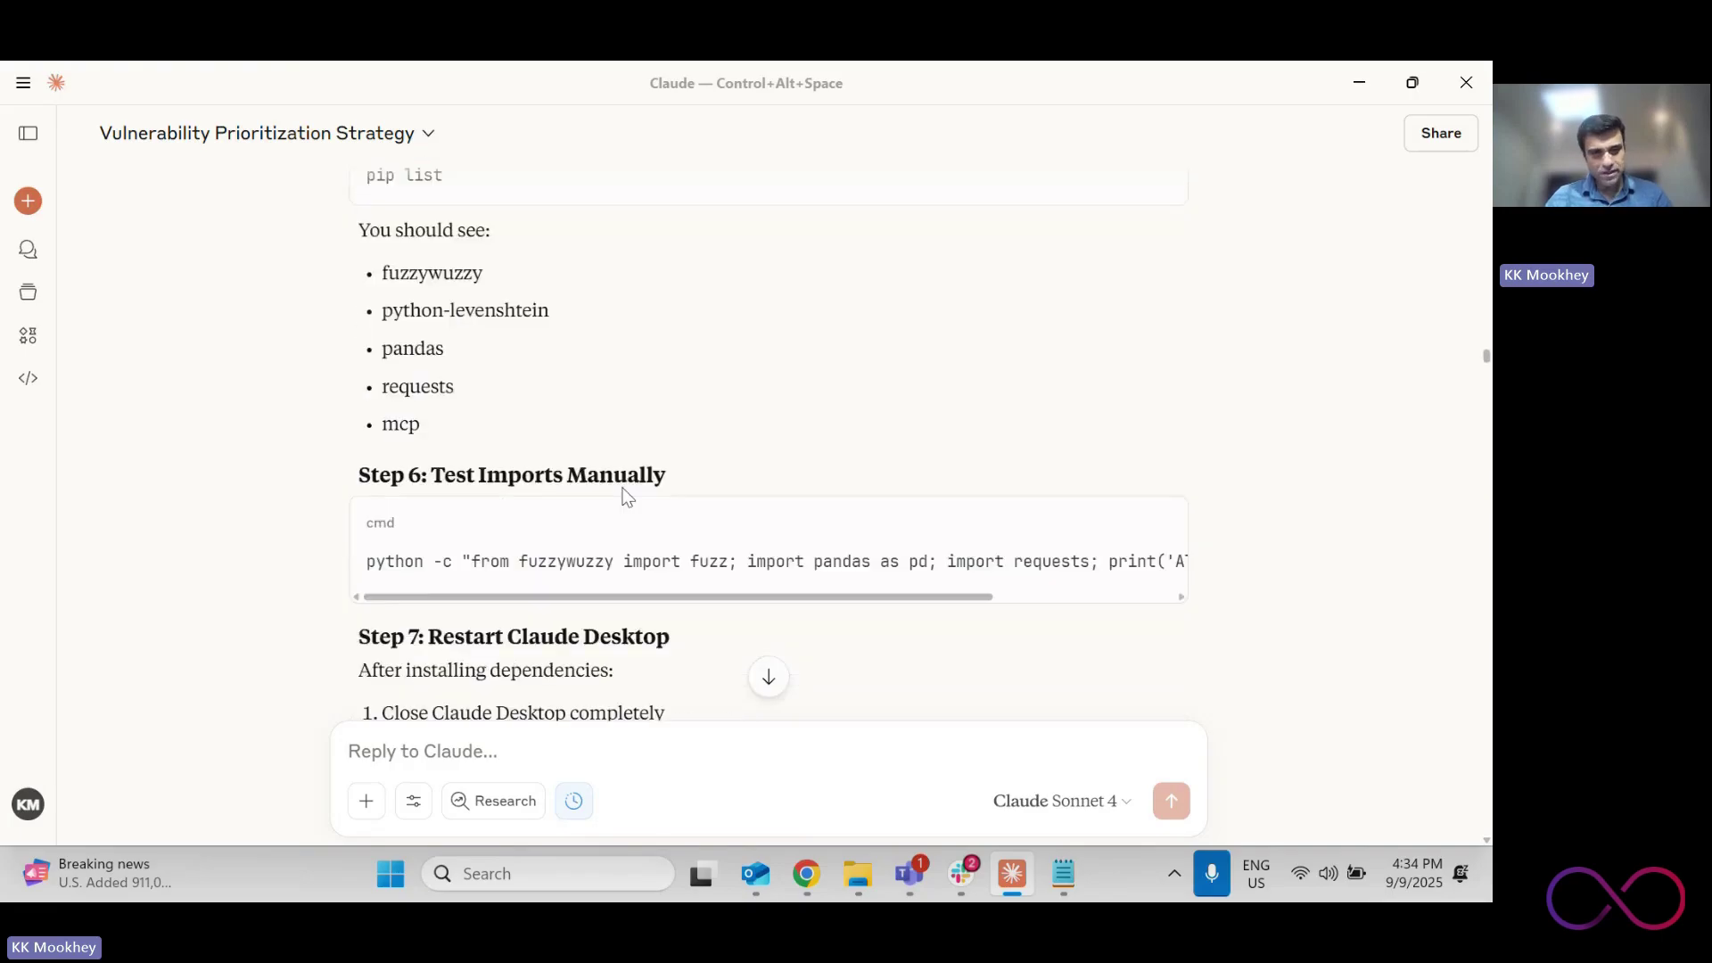
scroll(628, 497, "down", 10)
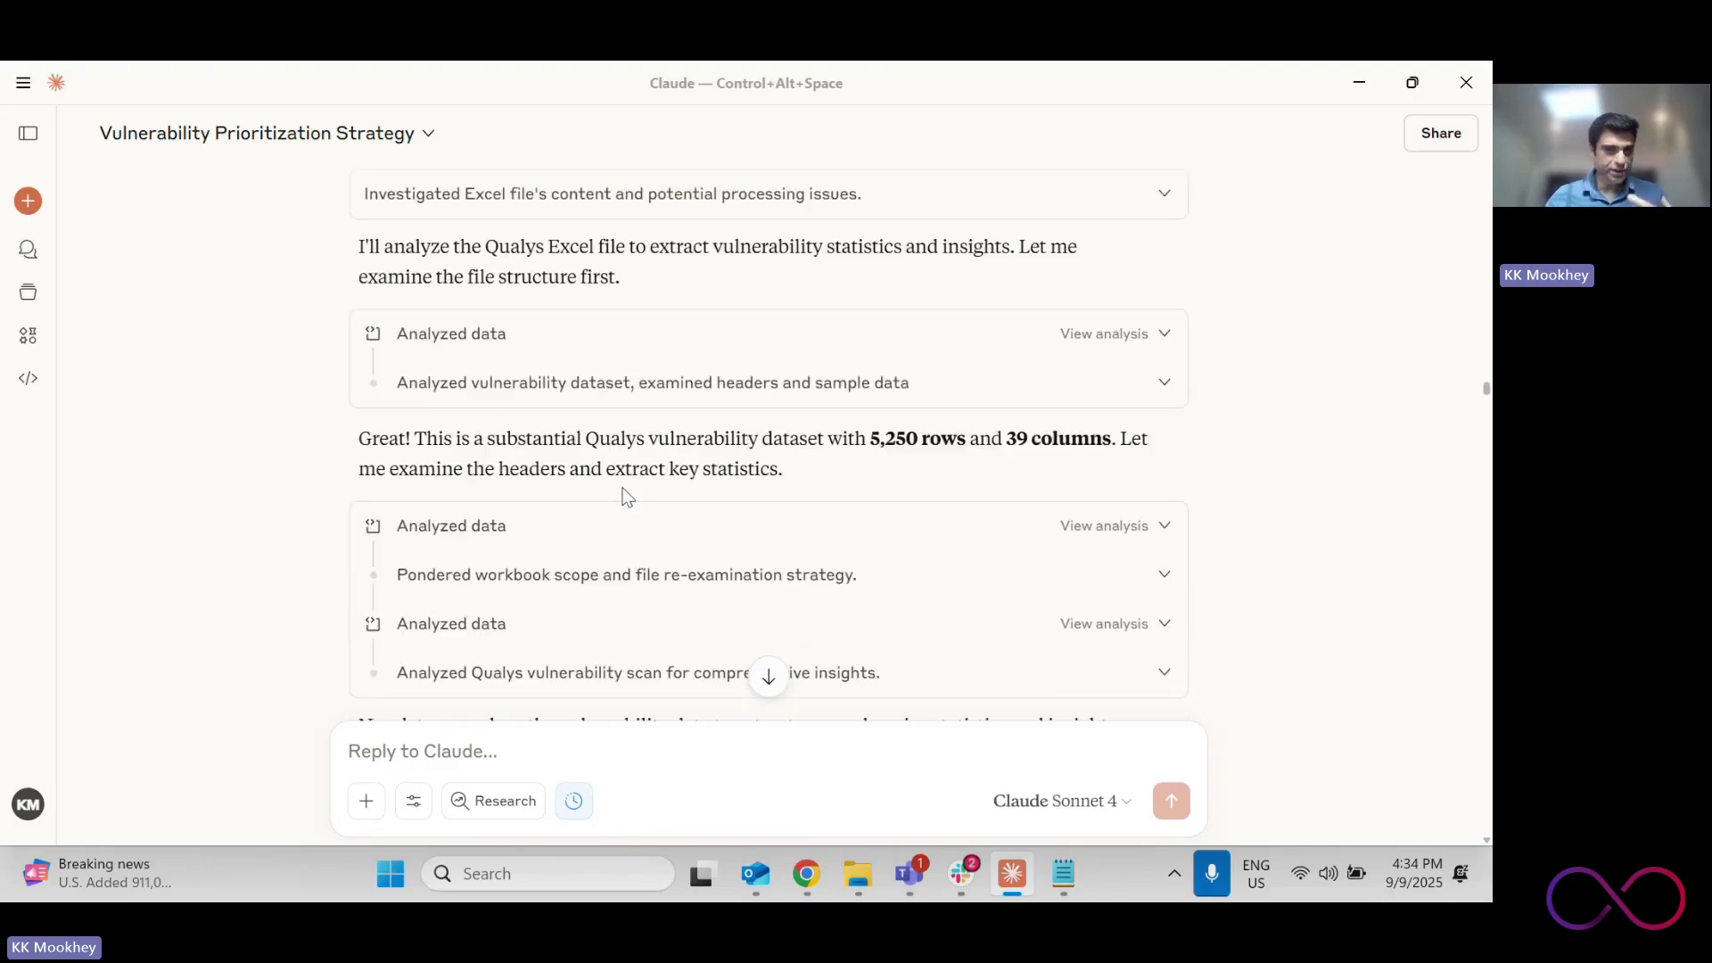
scroll(628, 497, "down", 15)
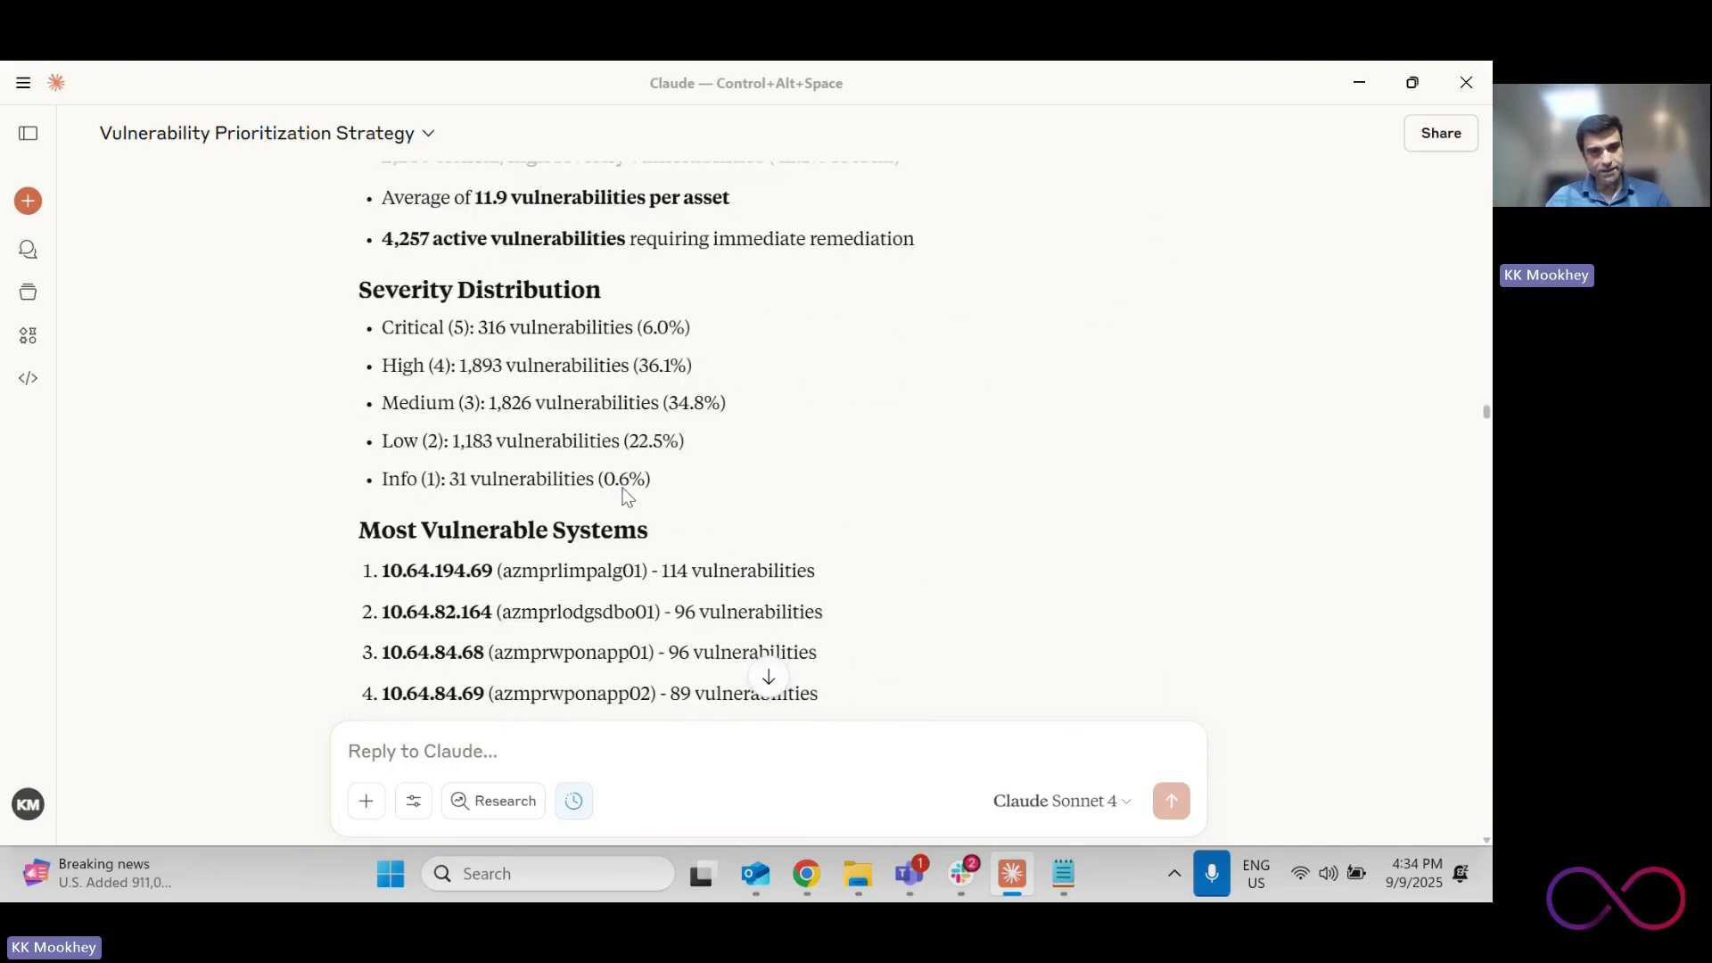
scroll(628, 497, "down", 15)
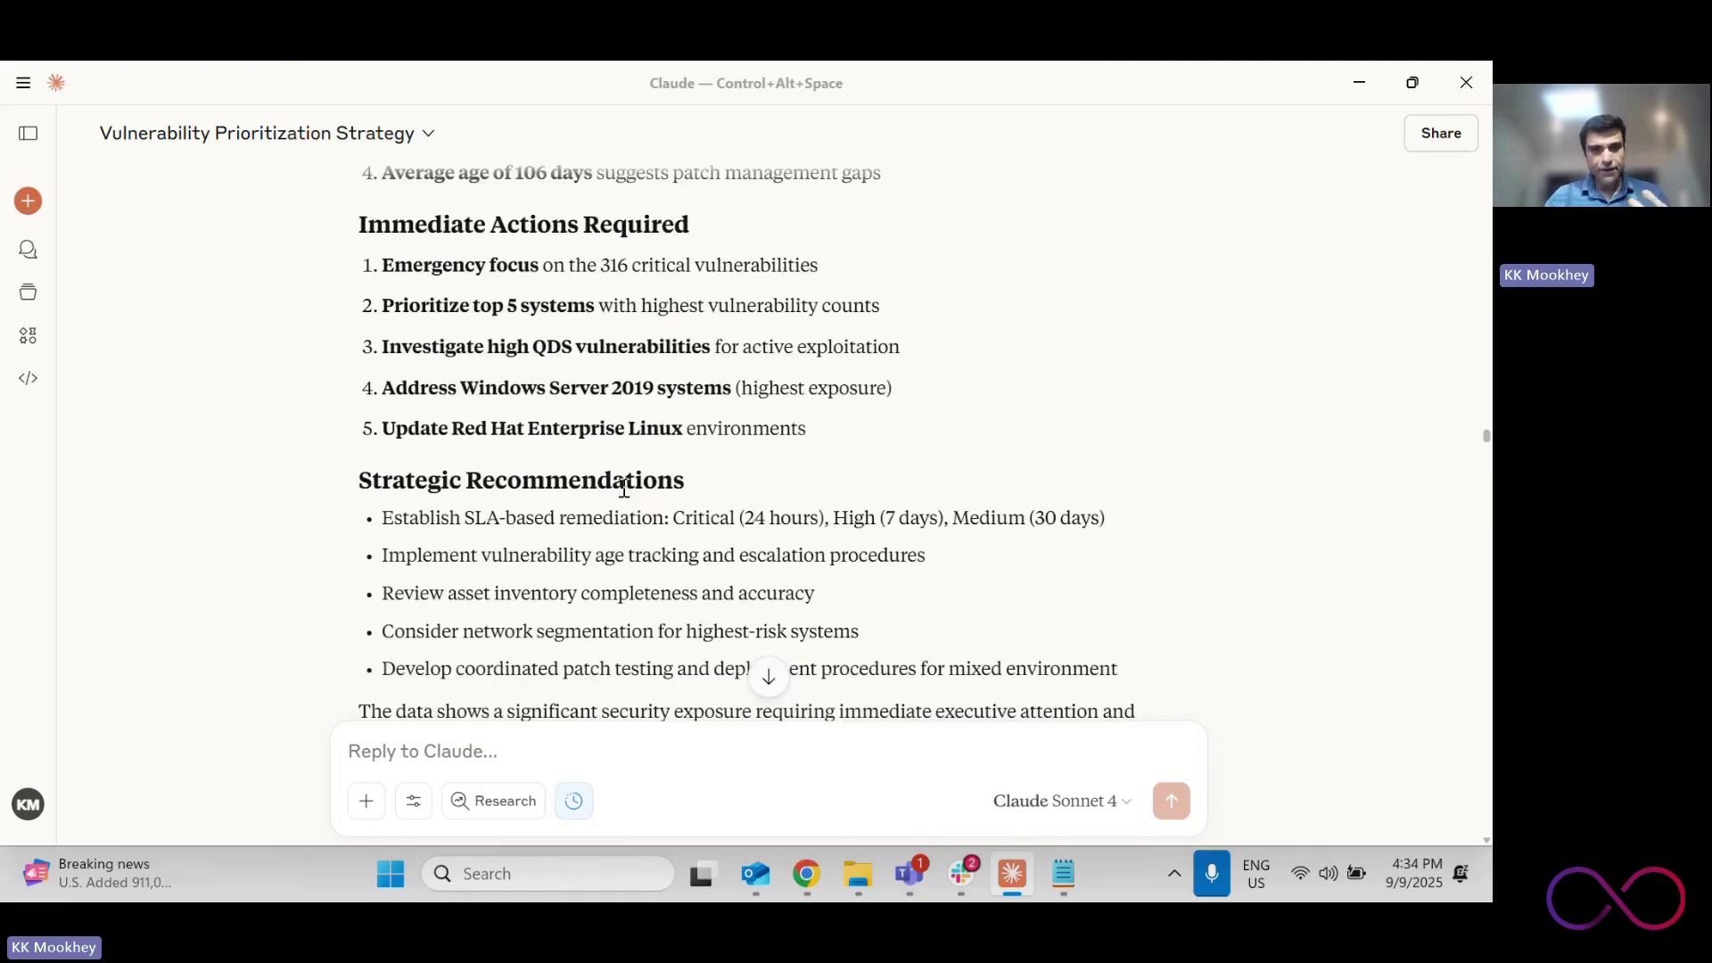
scroll(624, 489, "down", 2)
scroll(624, 489, "up", 12)
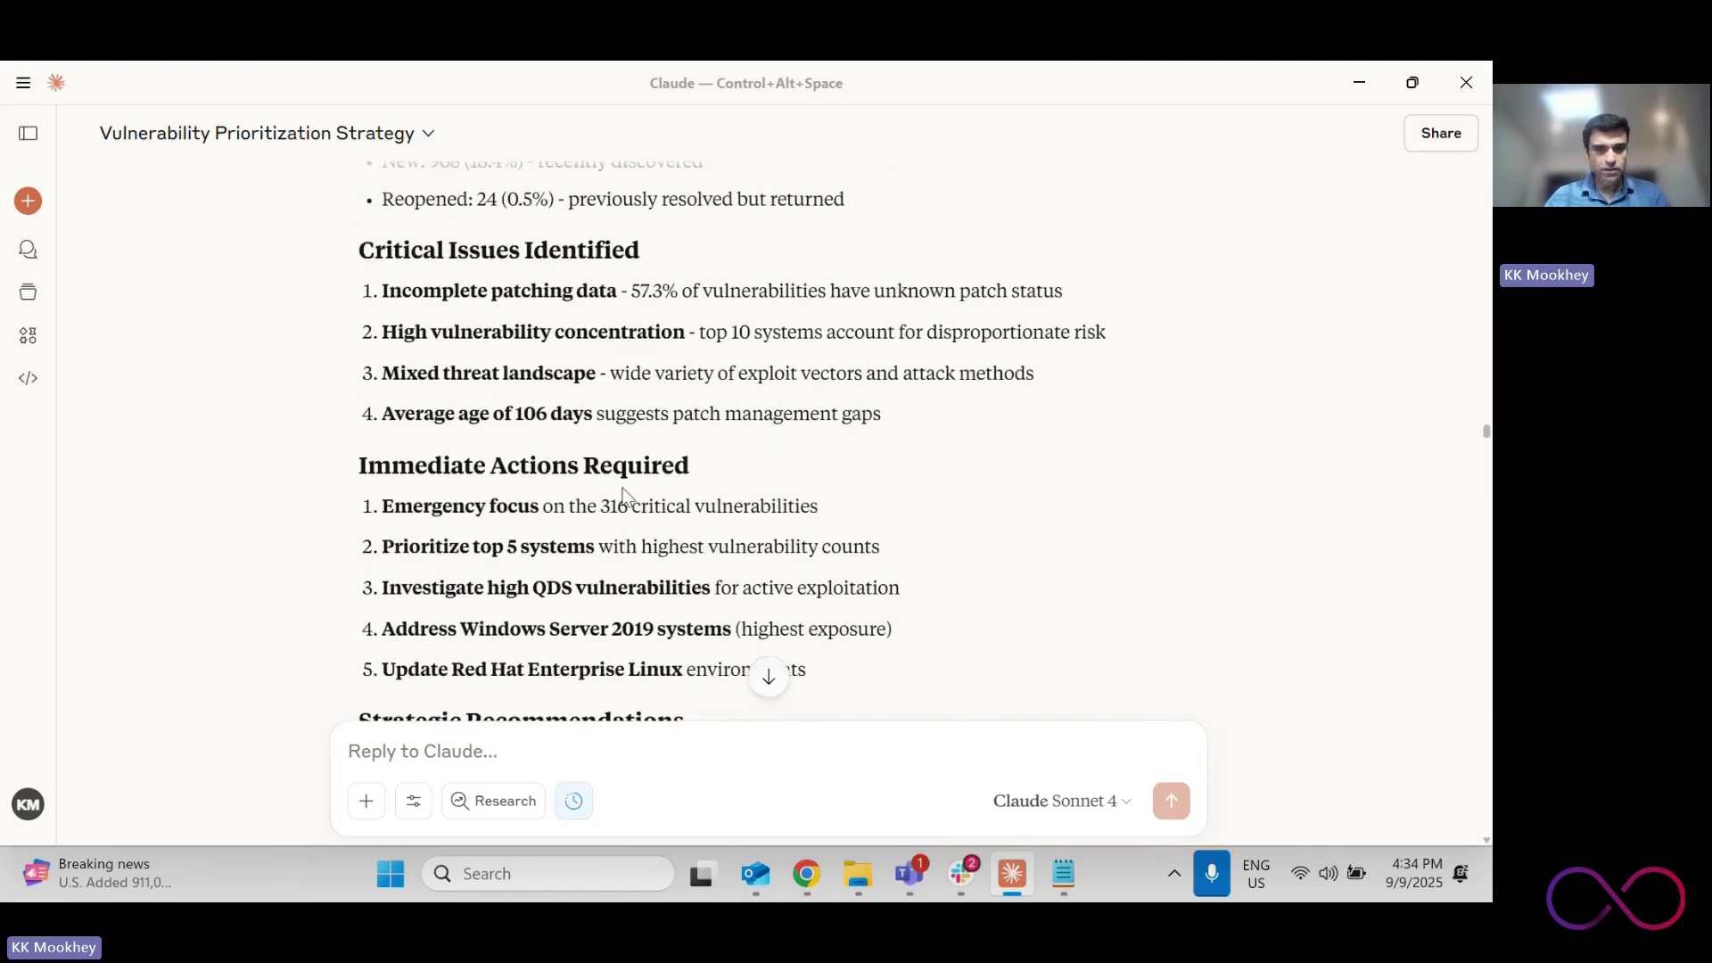
scroll(625, 489, "up", 15)
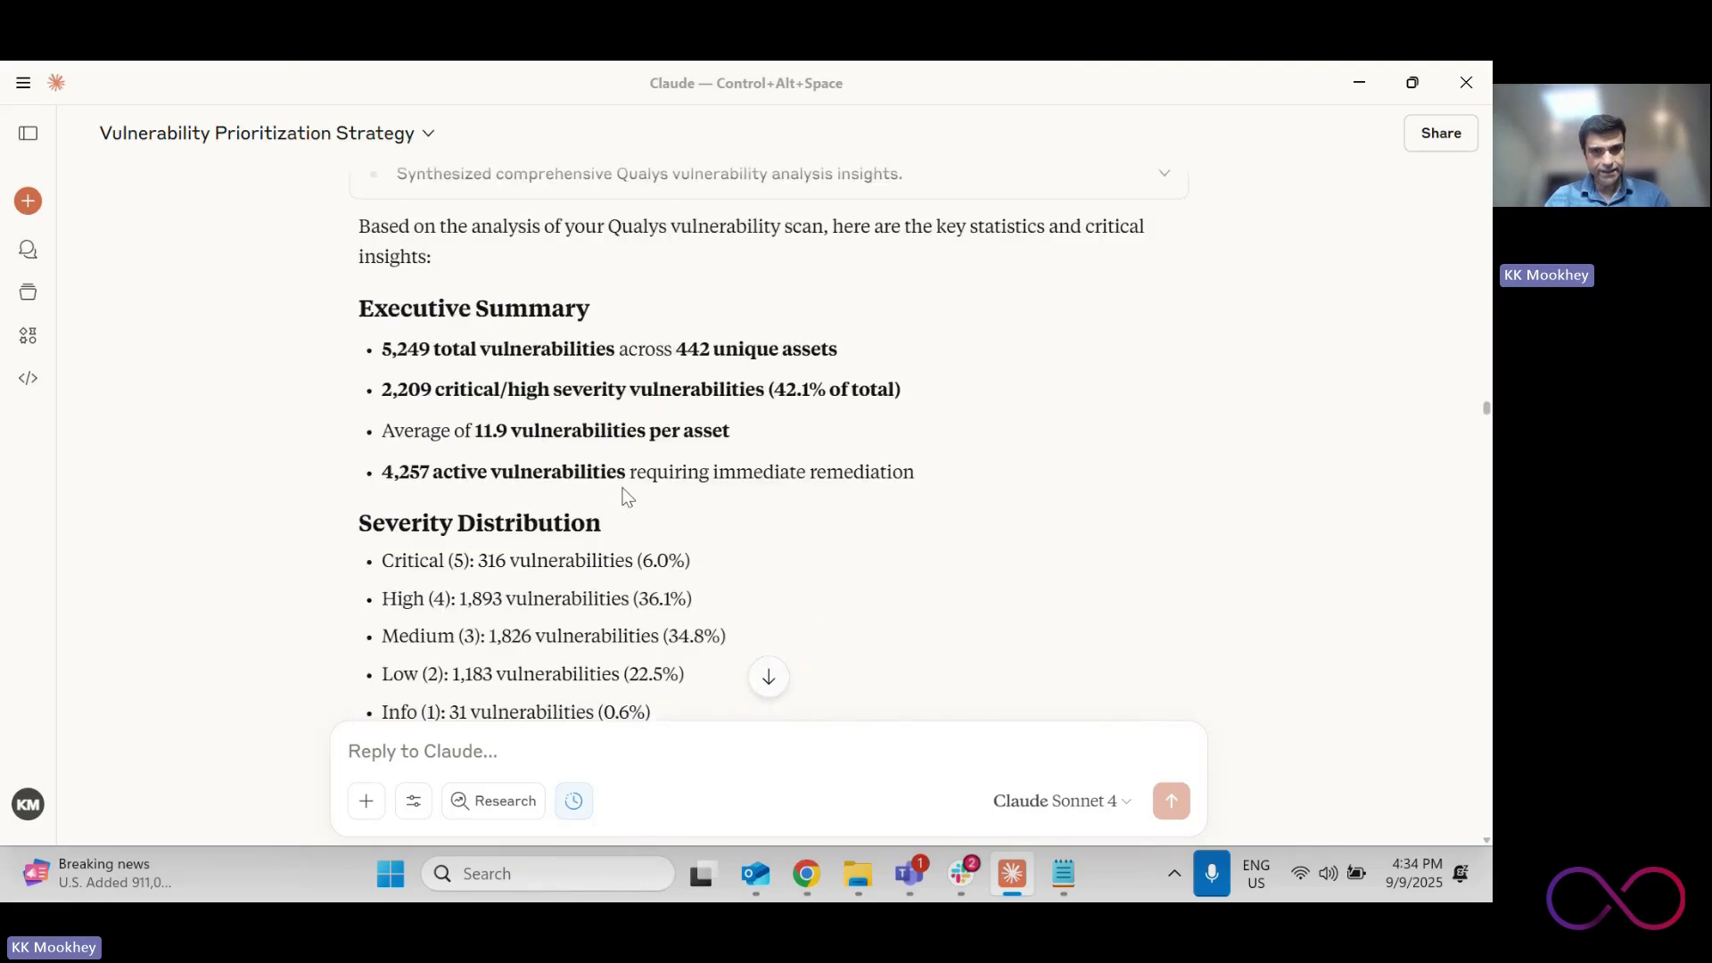
left_click(415, 801)
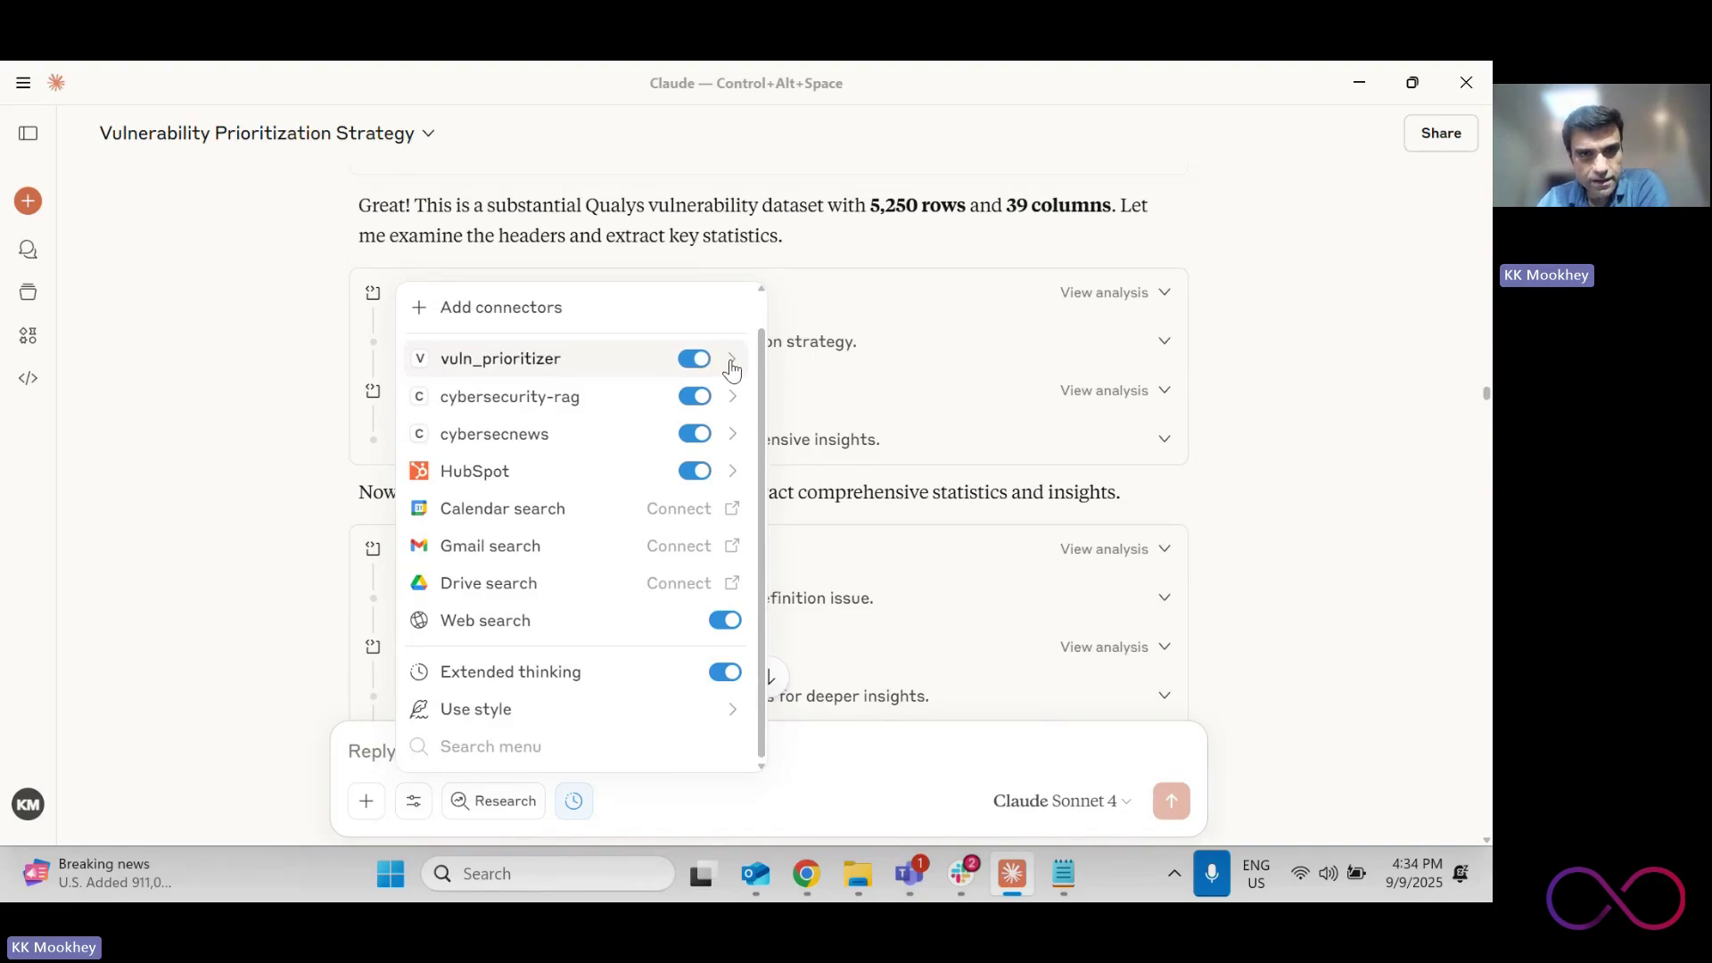
left_click(729, 368)
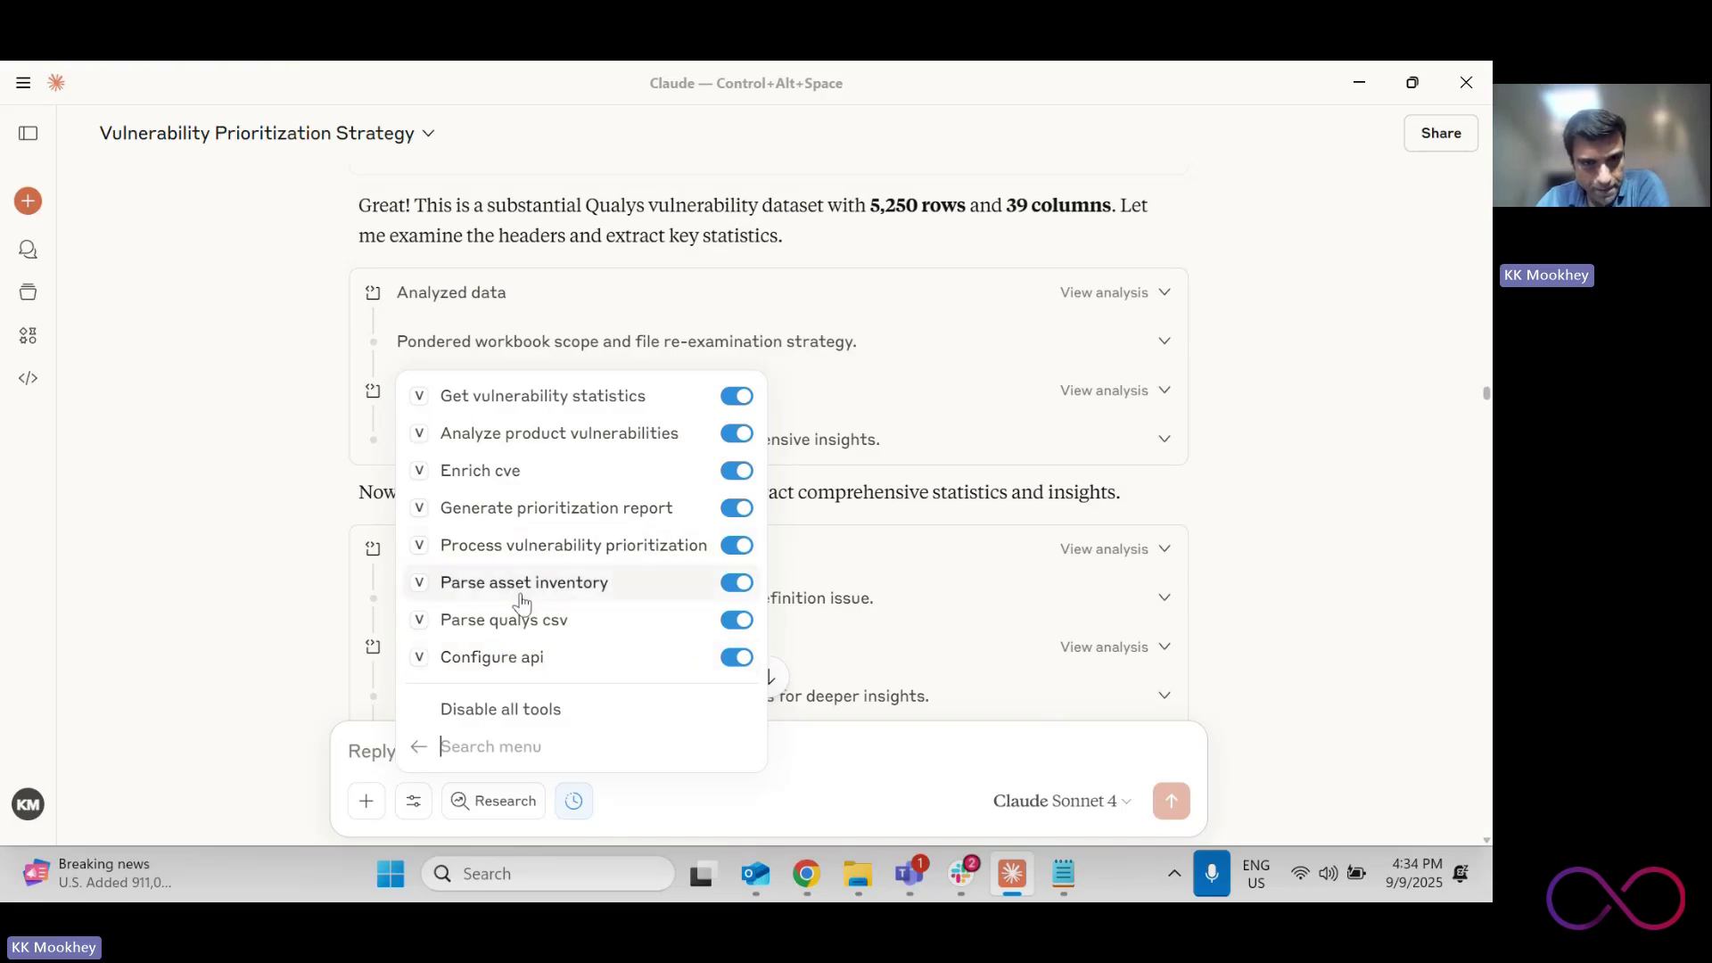
key("Escape")
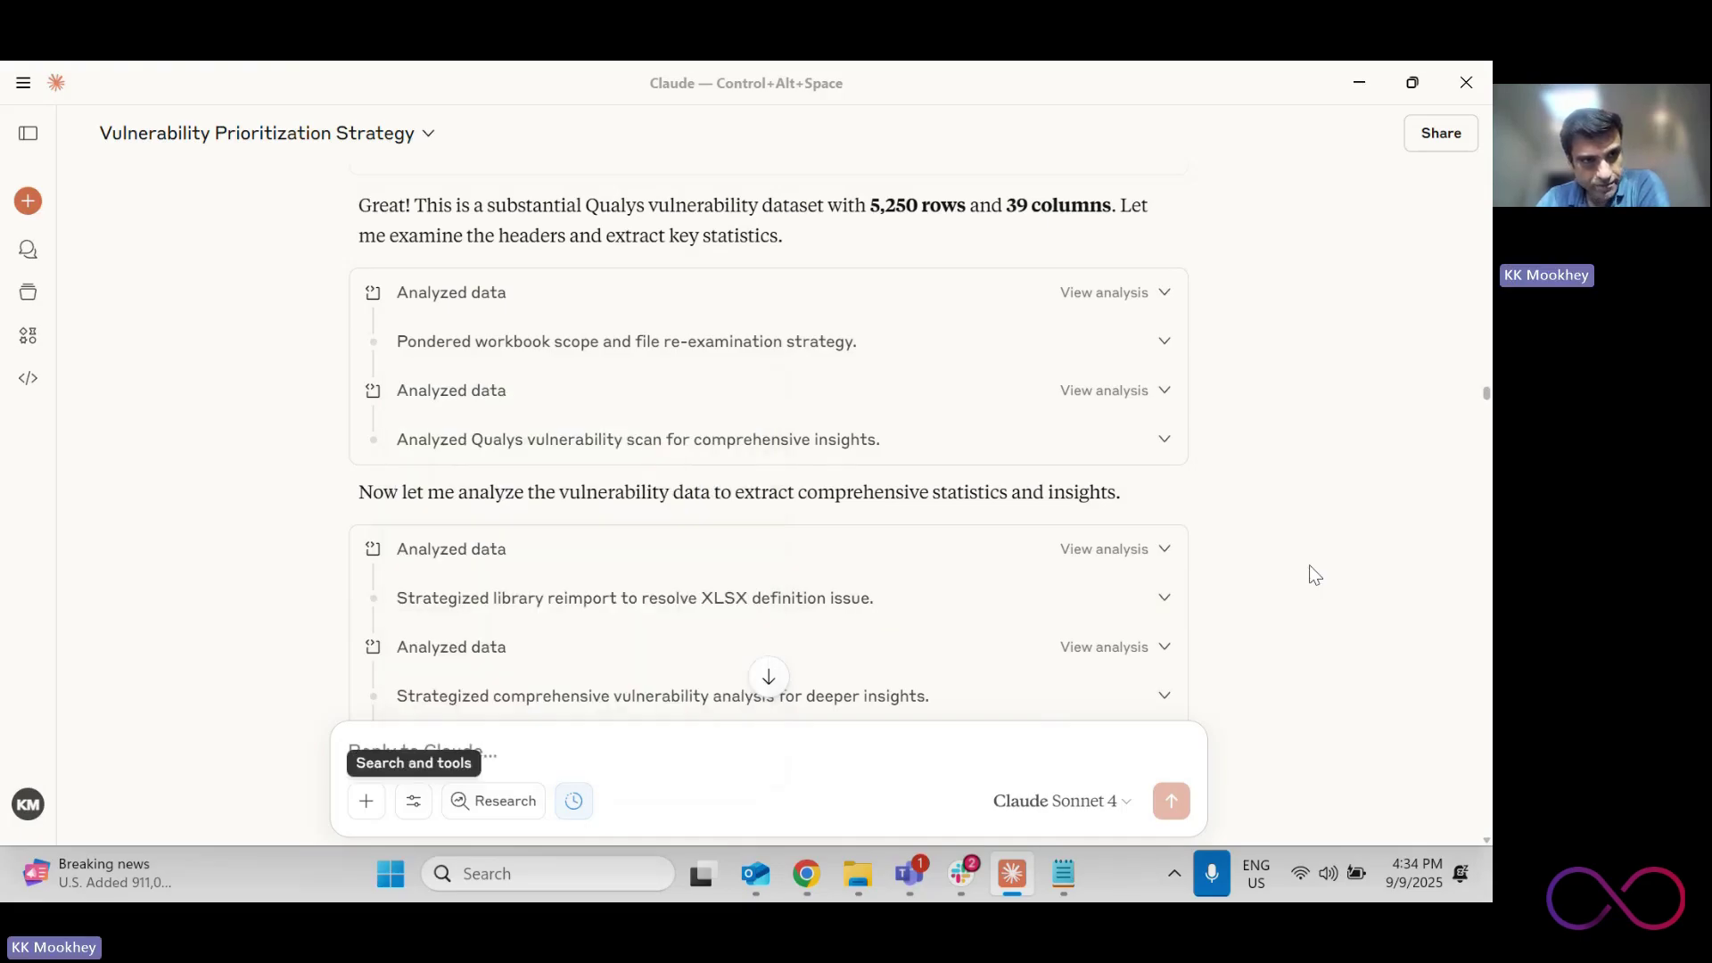
In a new chat, ask to correlate both files, enrich CVEs via Transilience with interactive output, and paste the API key
left_click(28, 201)
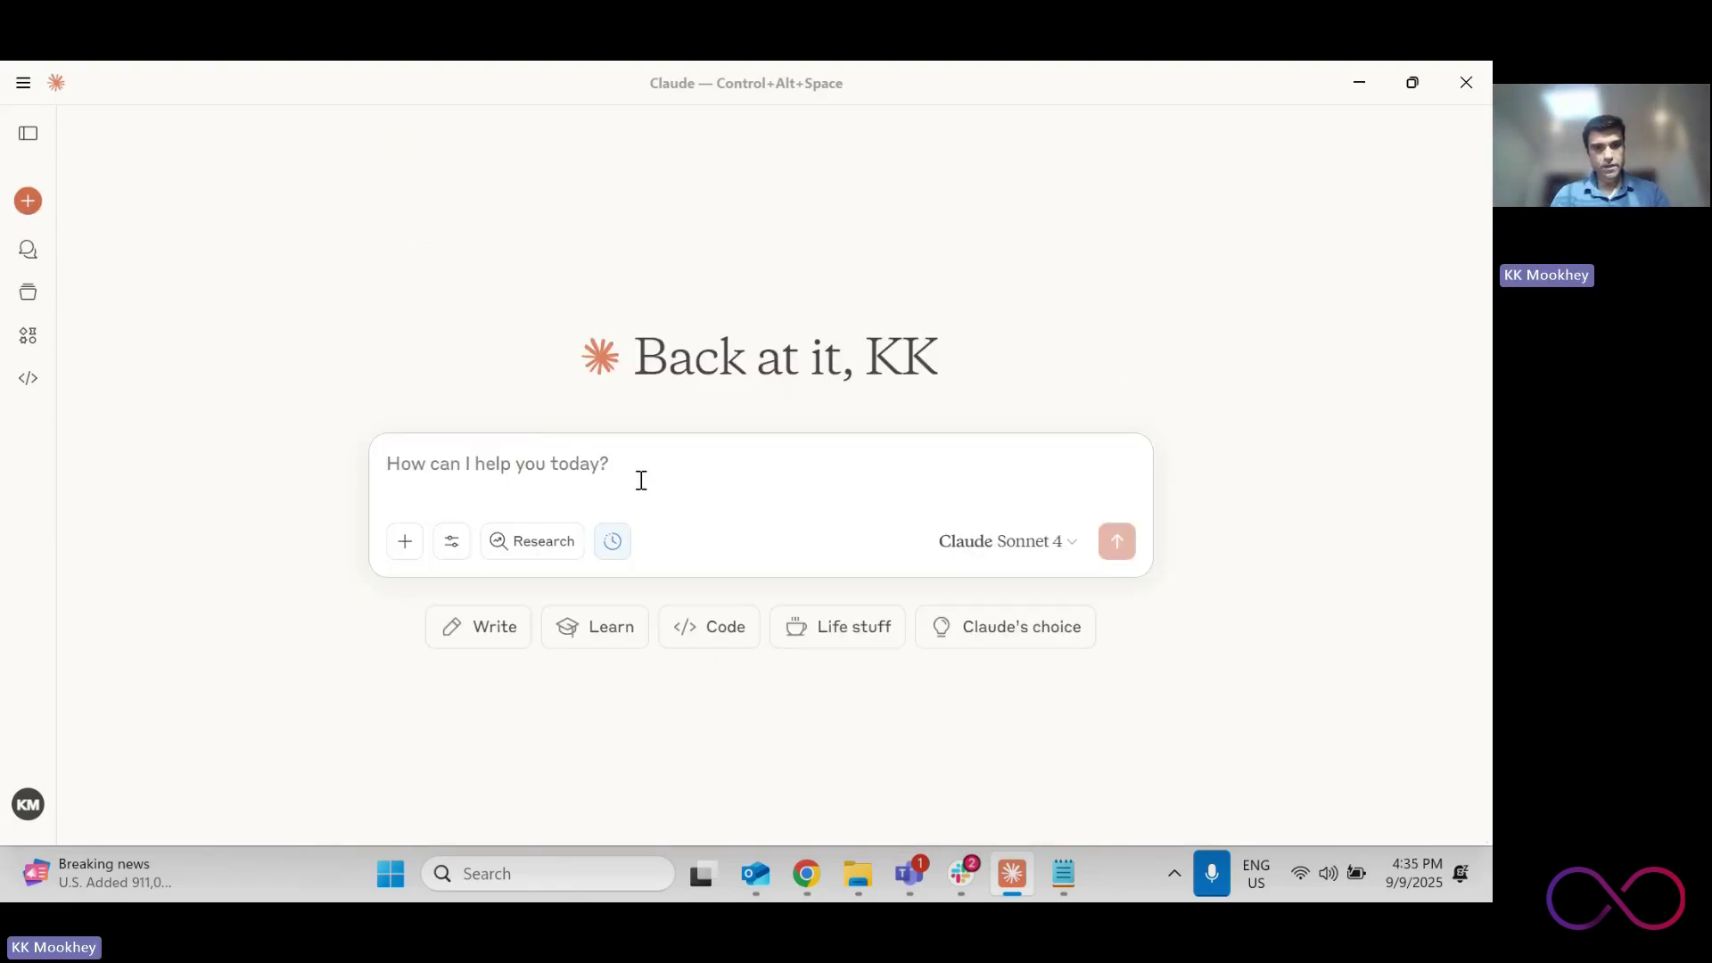
type("I a")
type("m uplading two")
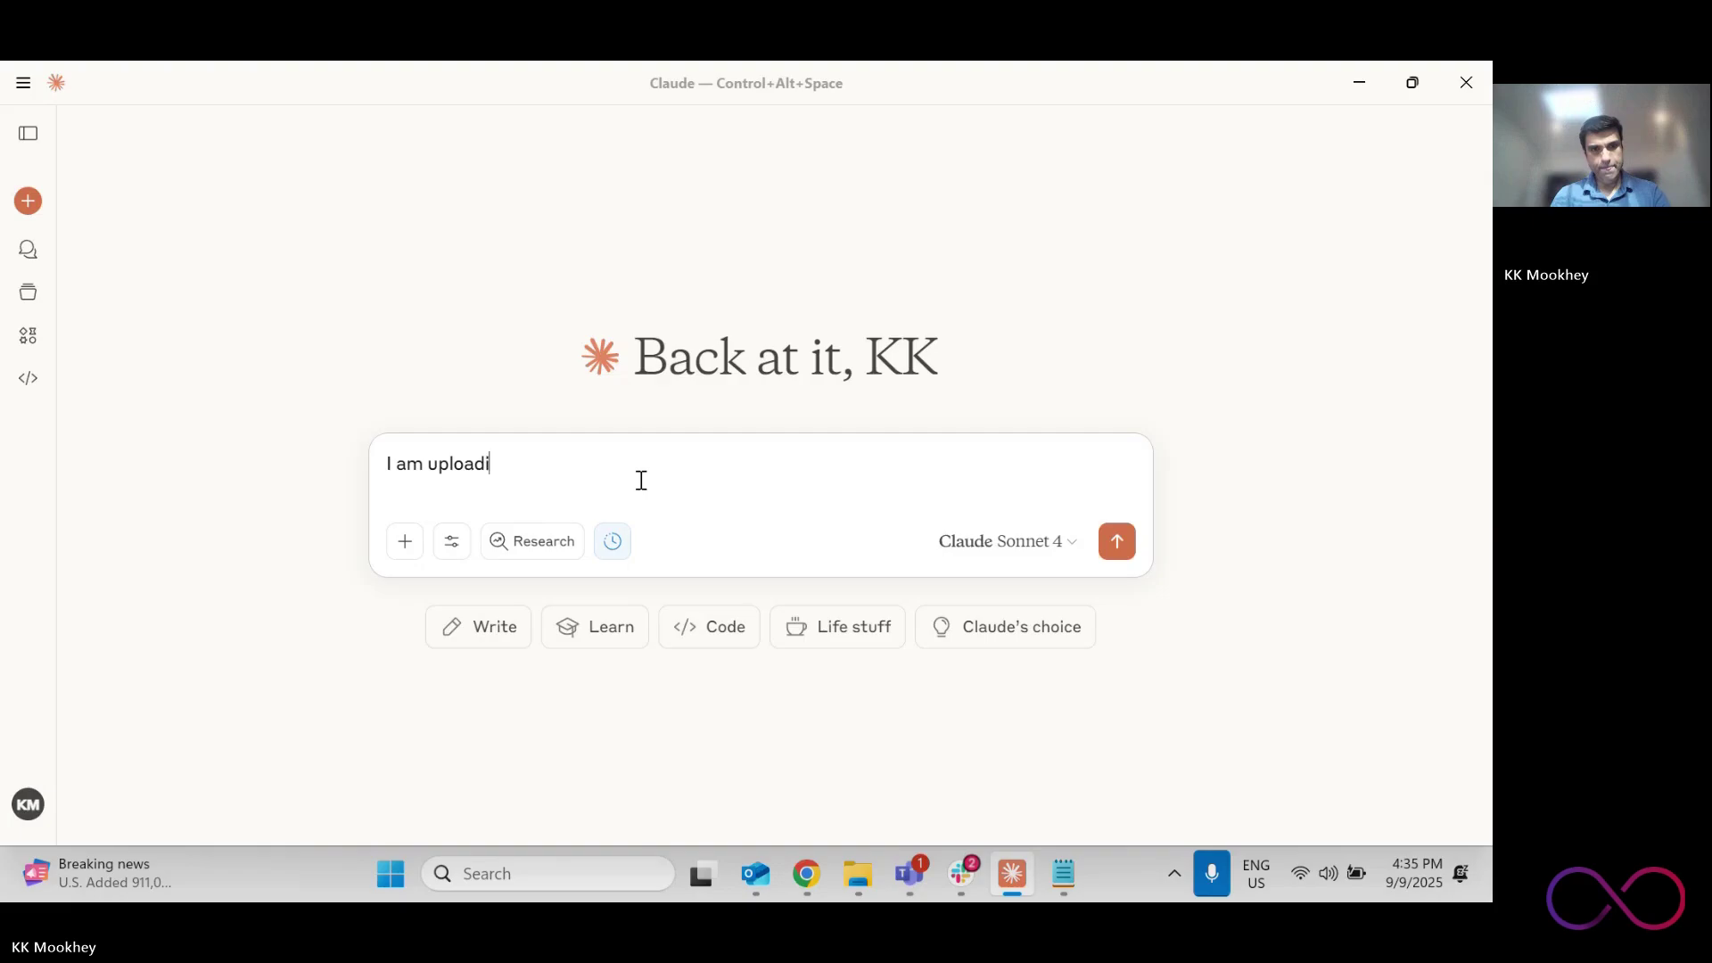
type(" files - one is an asset list")
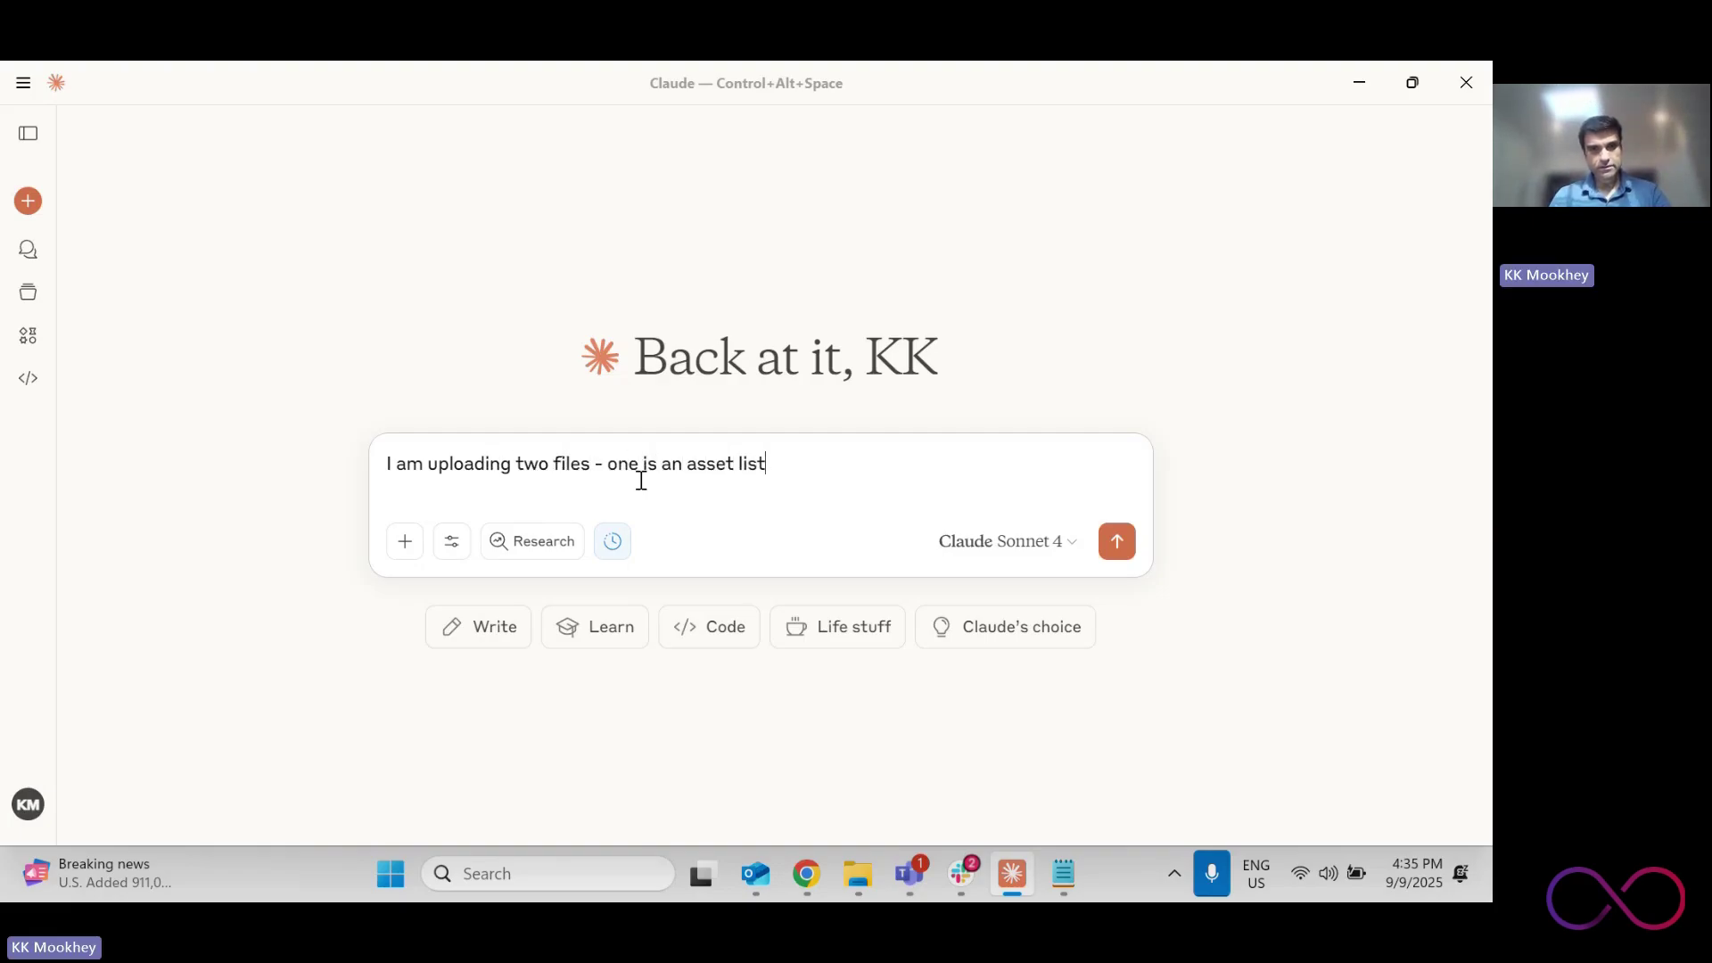
type("lnerab")
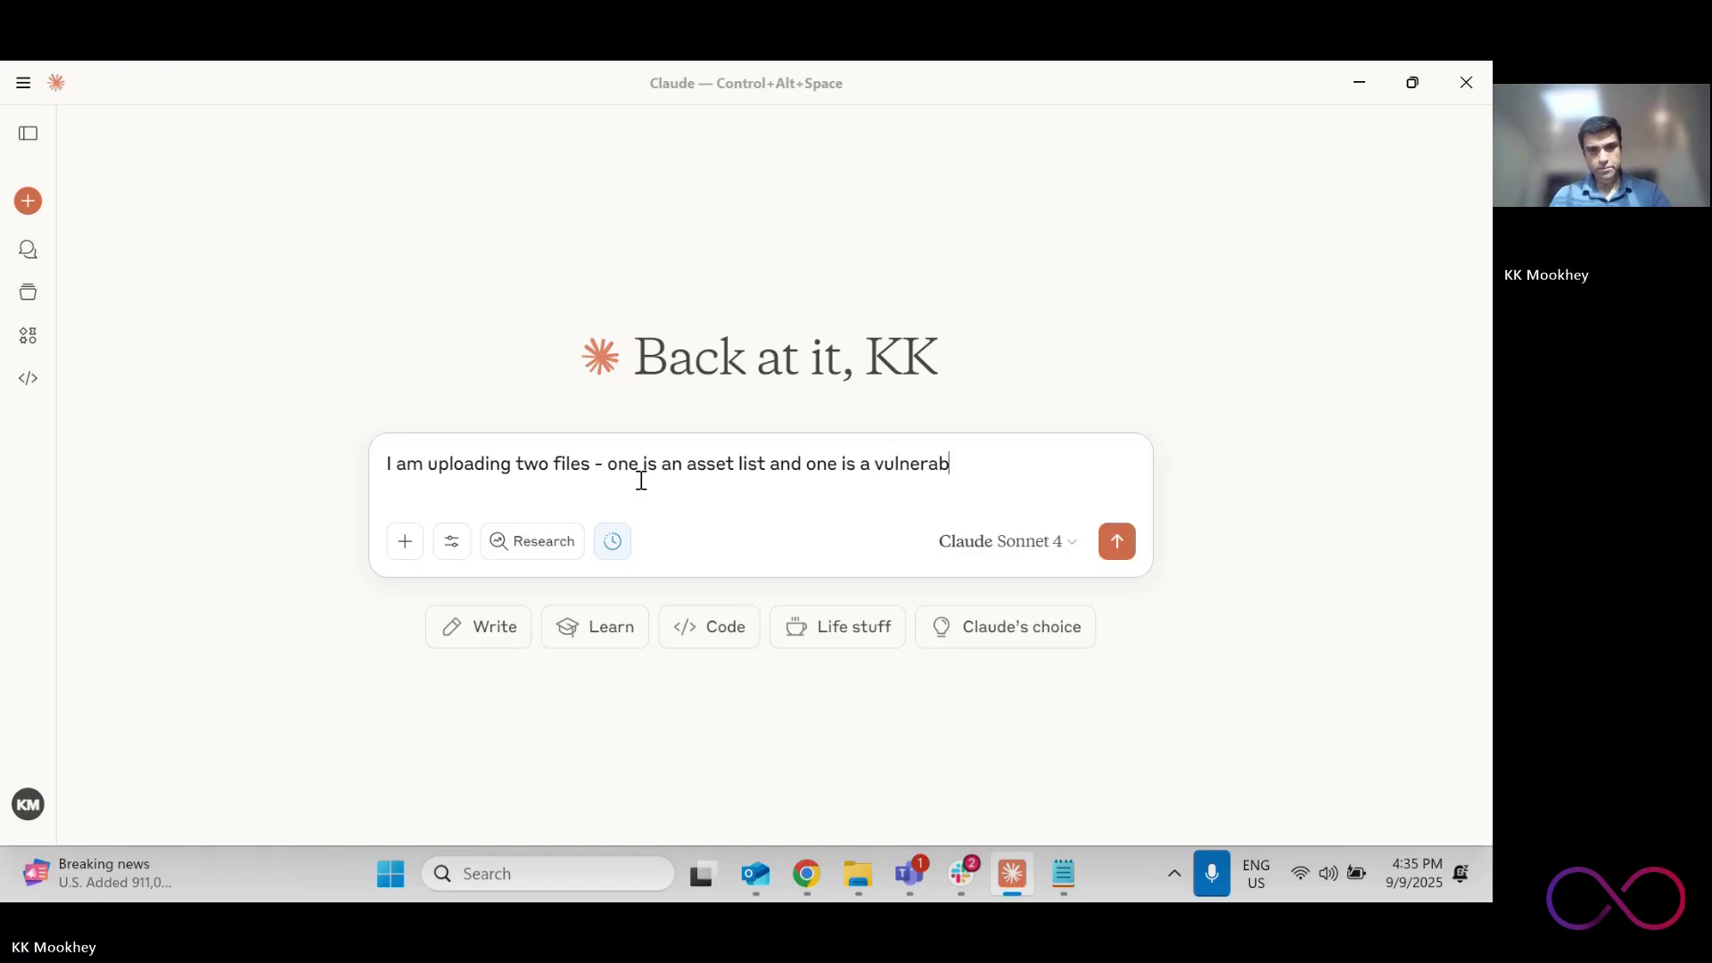
type("ility scan output. ")
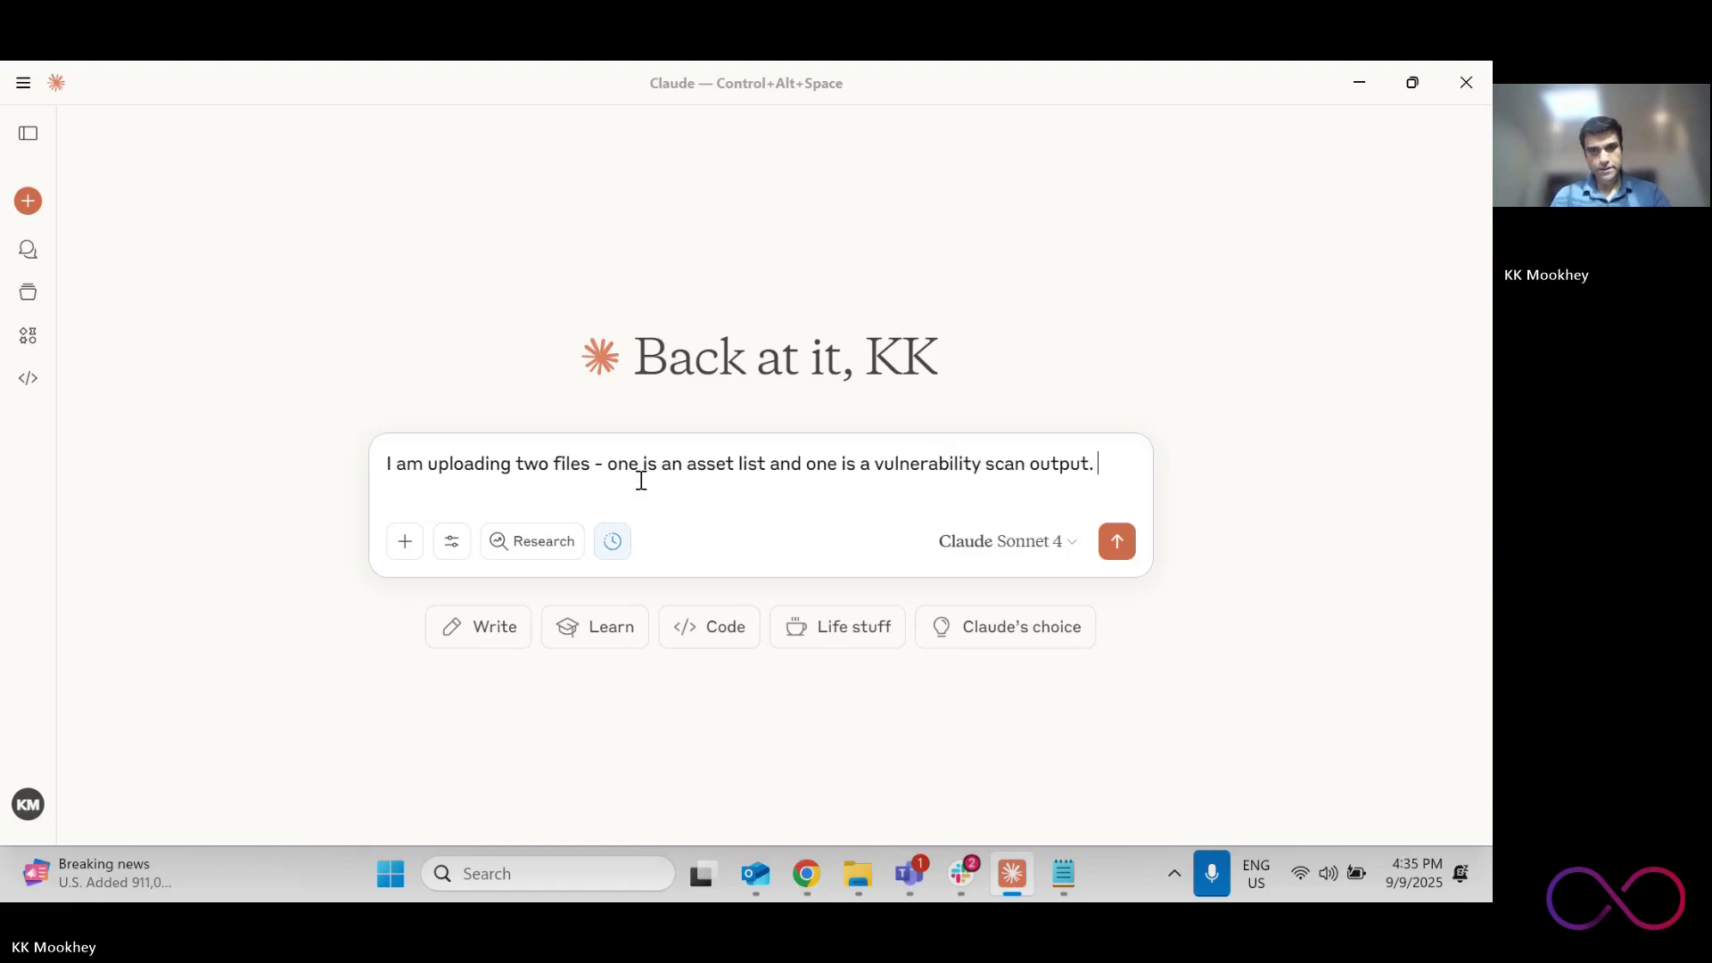
type("Coreelate thes")
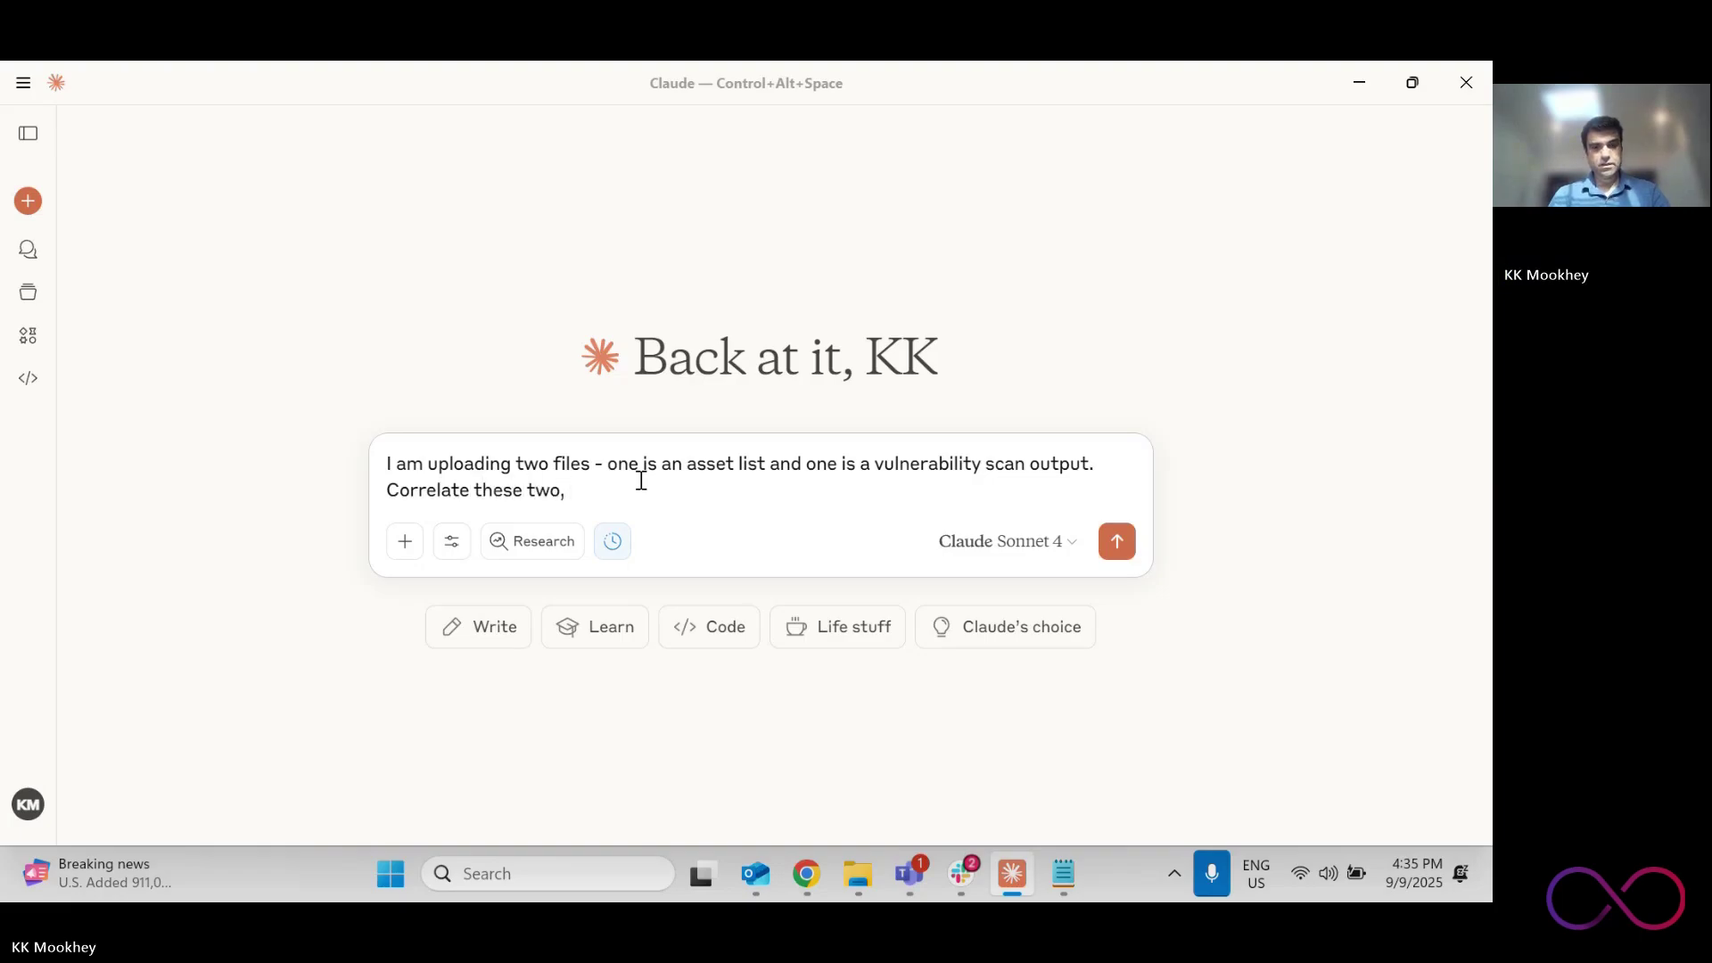
type("e two, extract CVEs f")
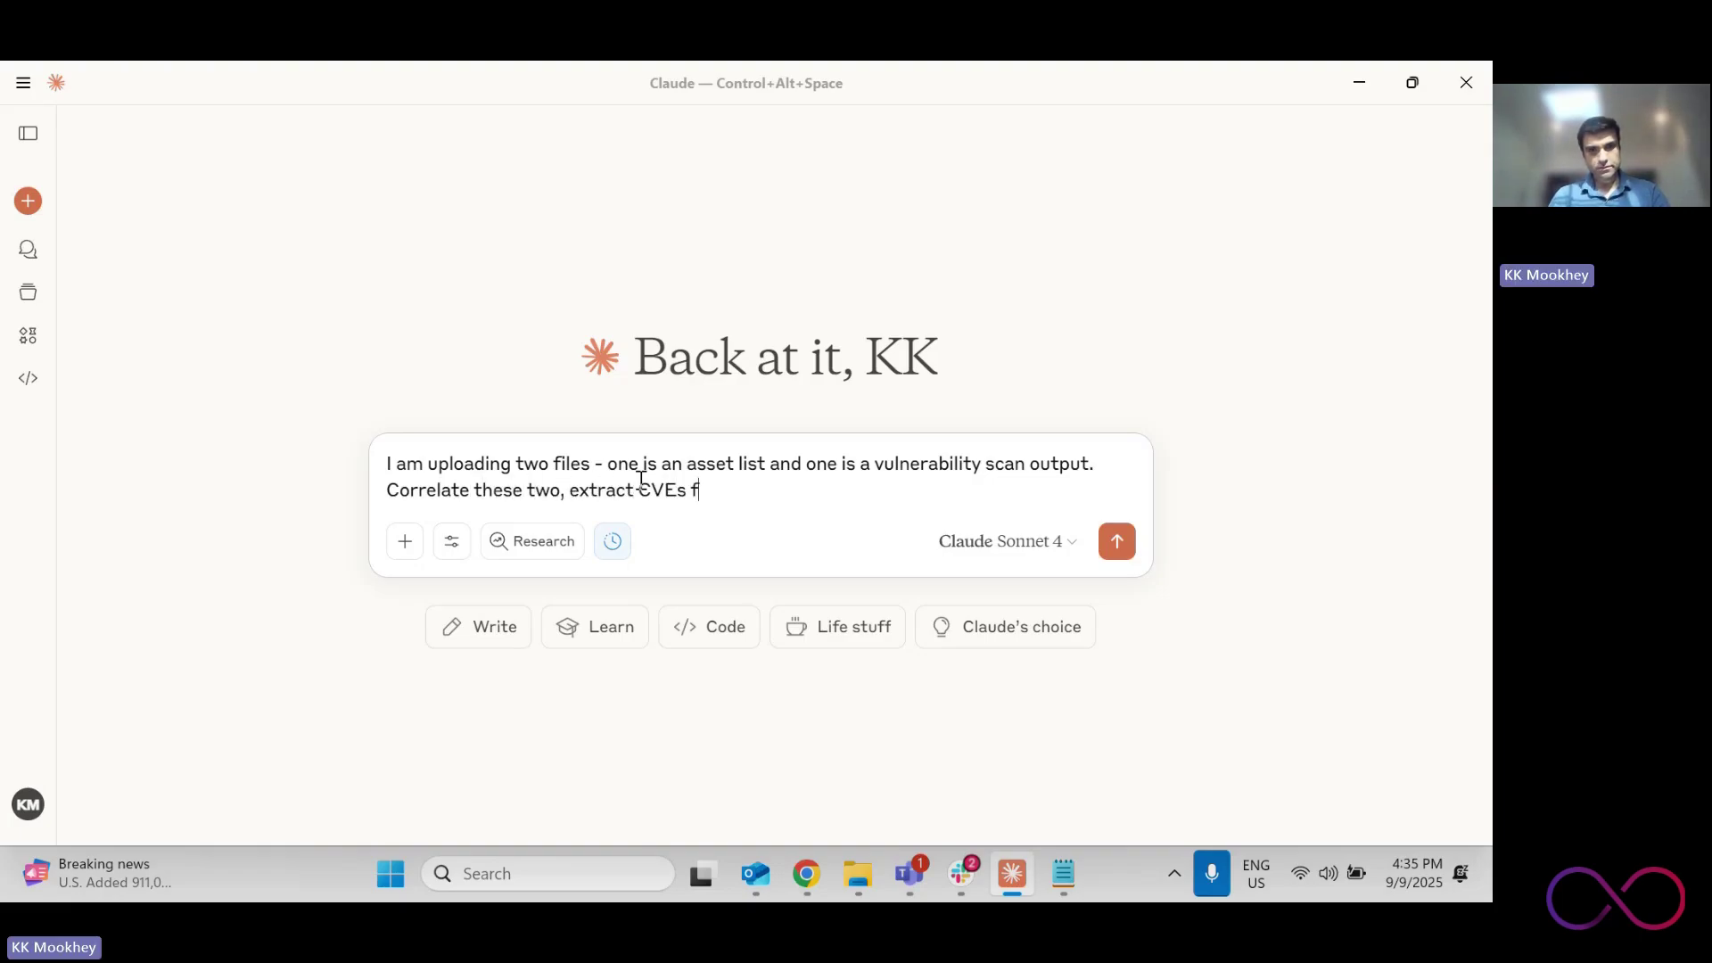
type("rom the vulnerability scan and enrich us")
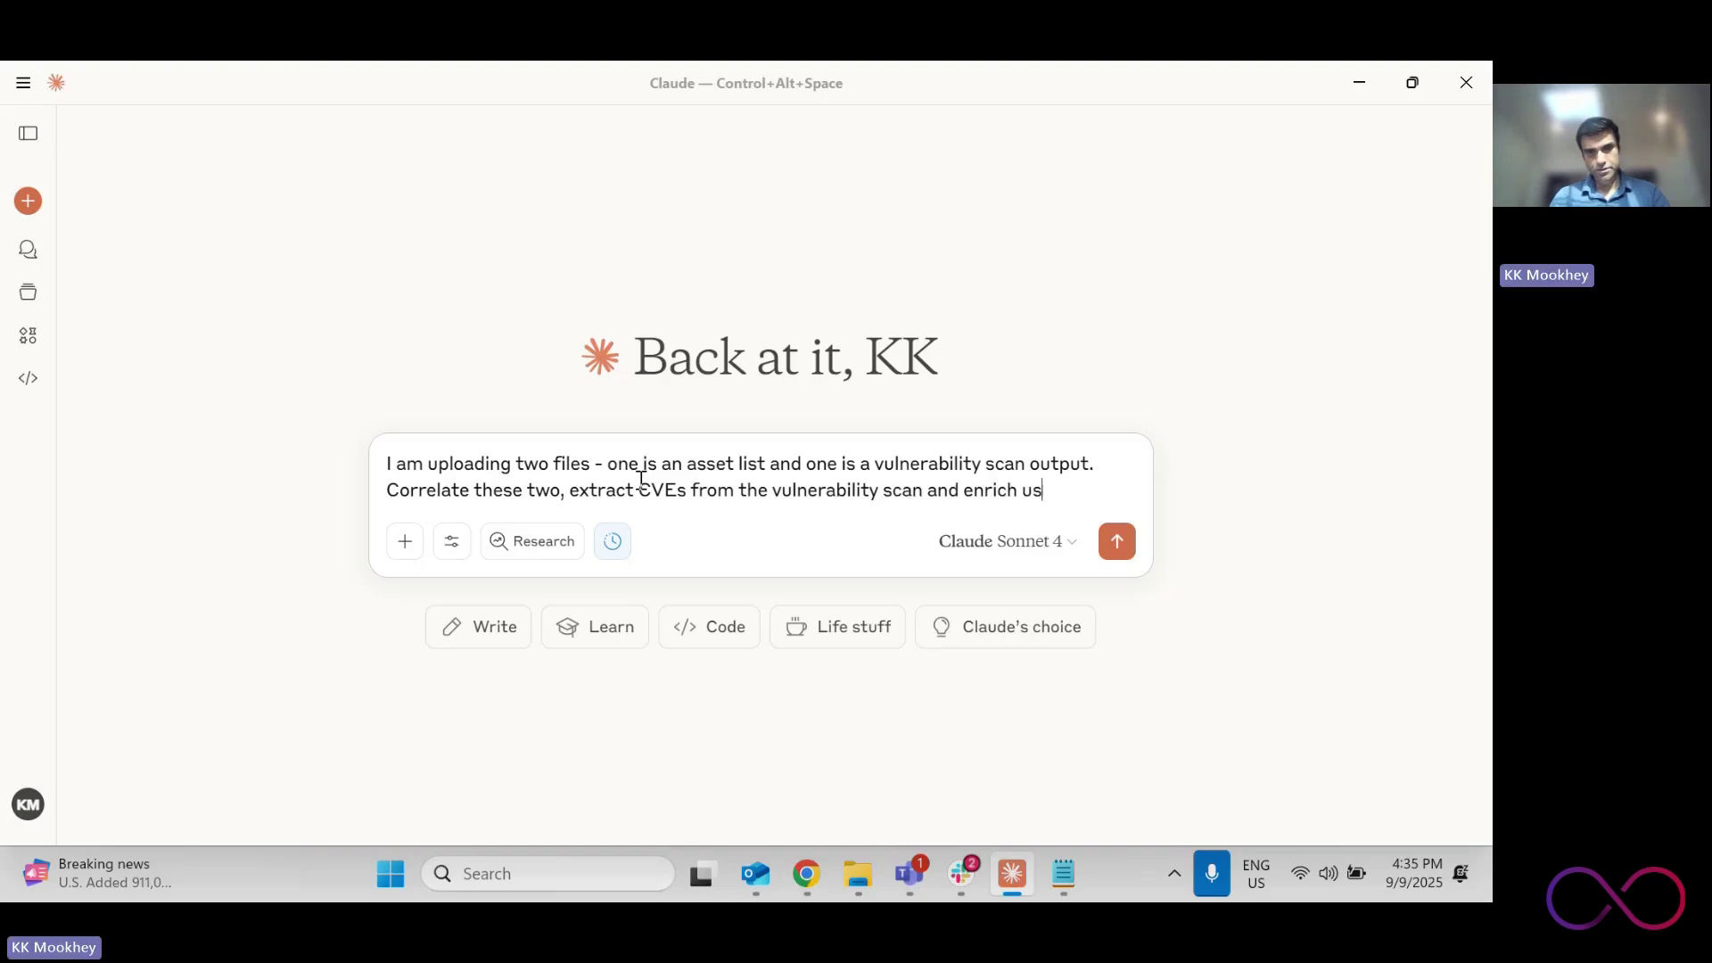
type("ing Transilience API")
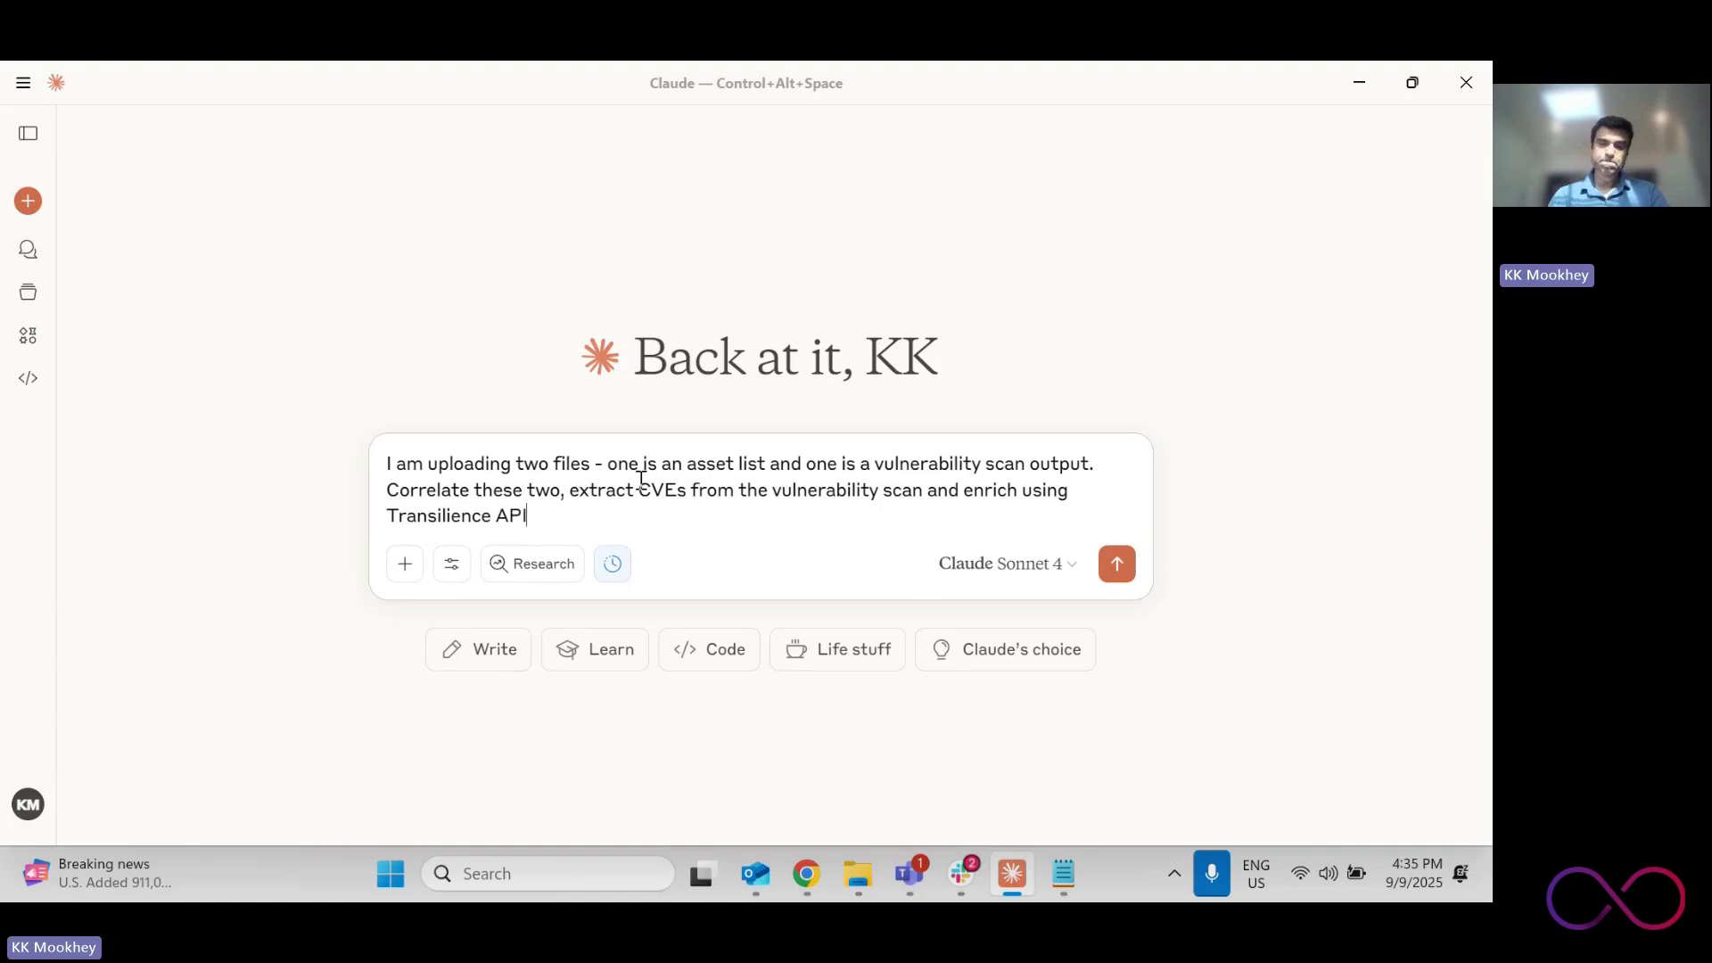
type(" and produce a comprehensive prioriti")
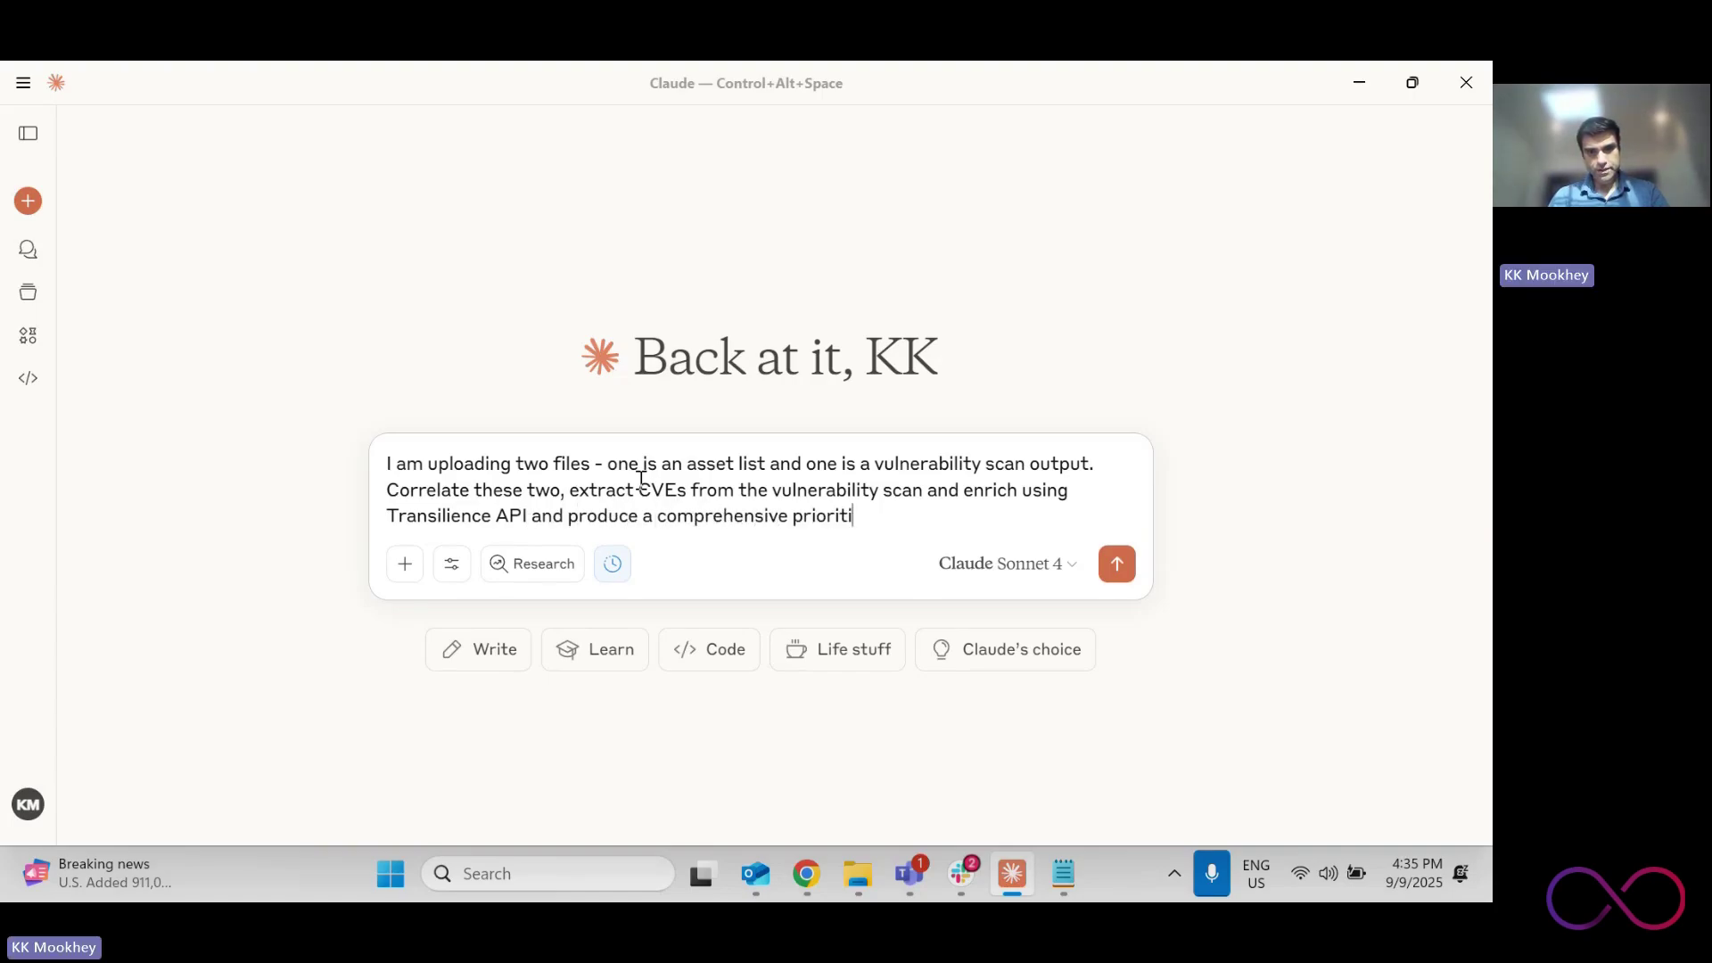
type("zed rpeort.")
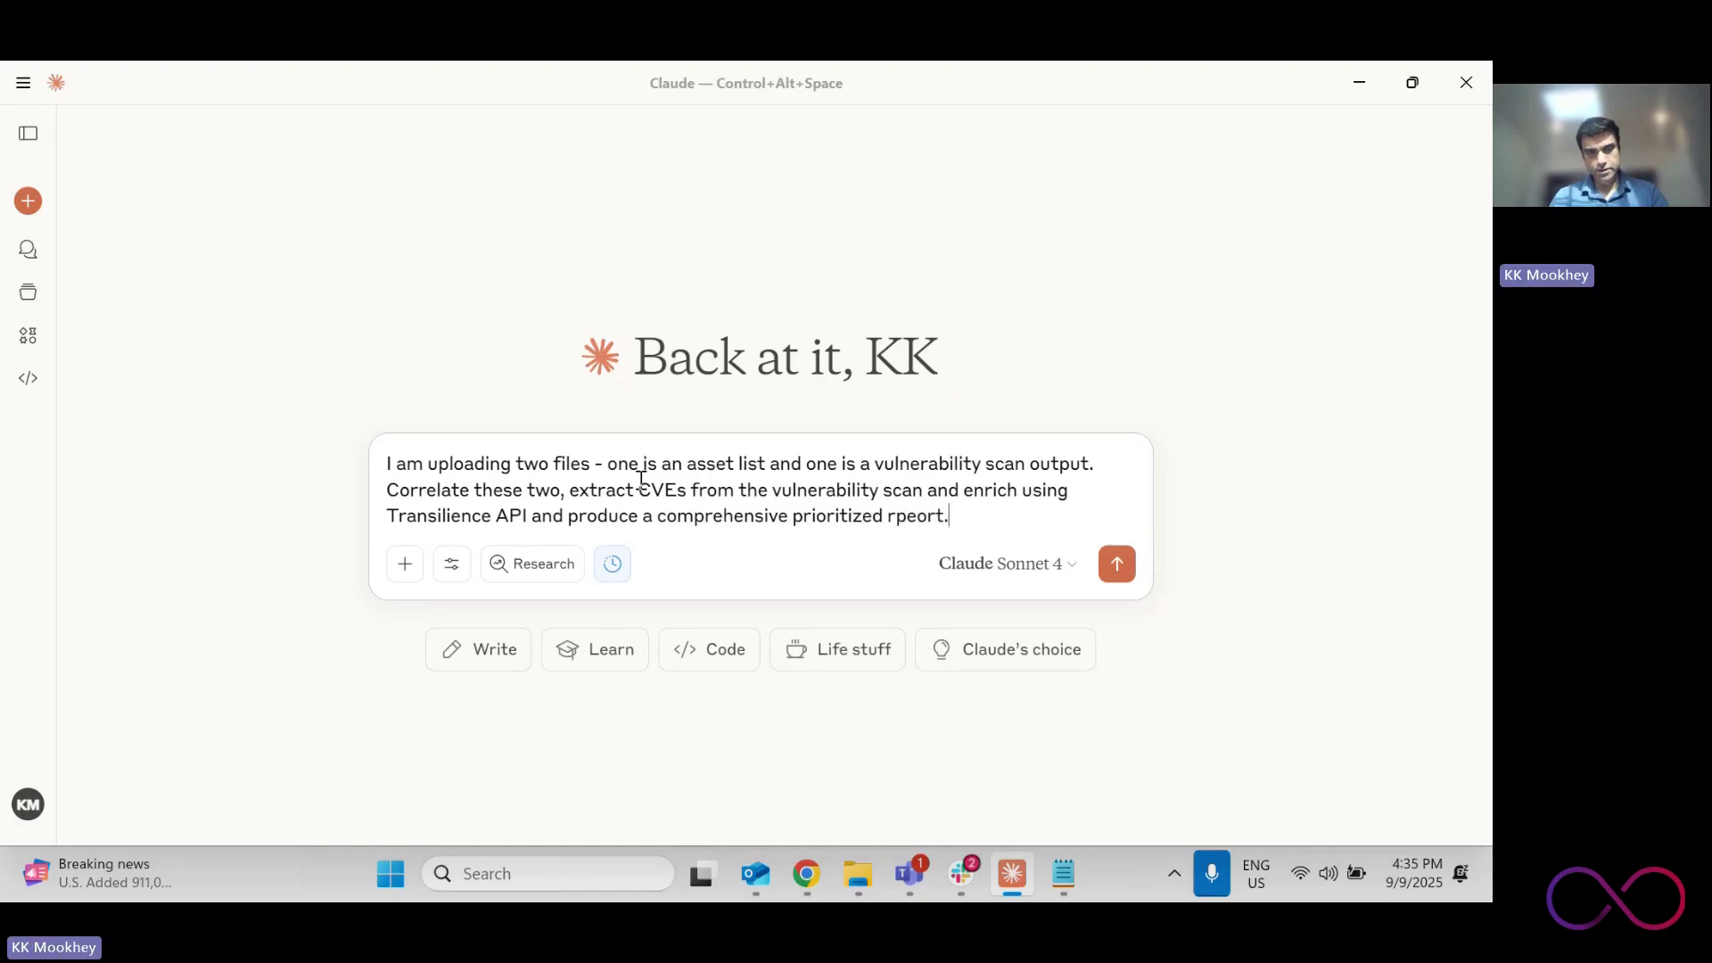
key("BackSpace")
key("BackSpace")
key("BackSpace")
key("BackSpace")
key("BackSpace")
key("BackSpace")
type("eport. Also,")
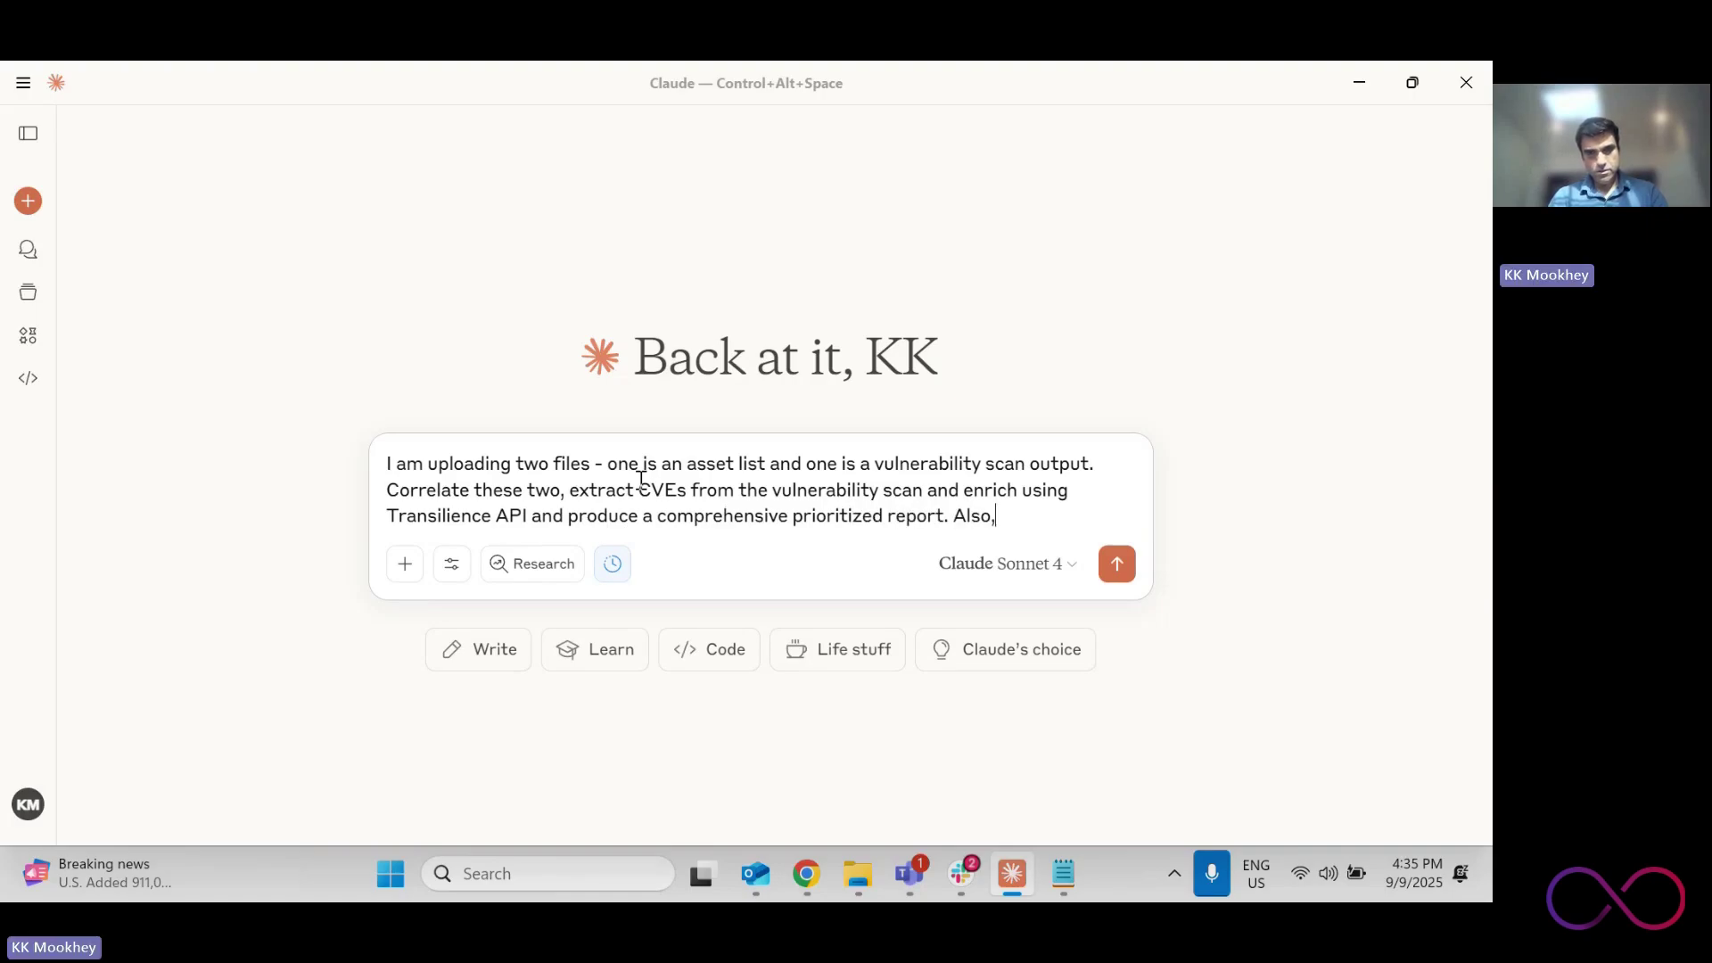
type(" show it as an interactive g")
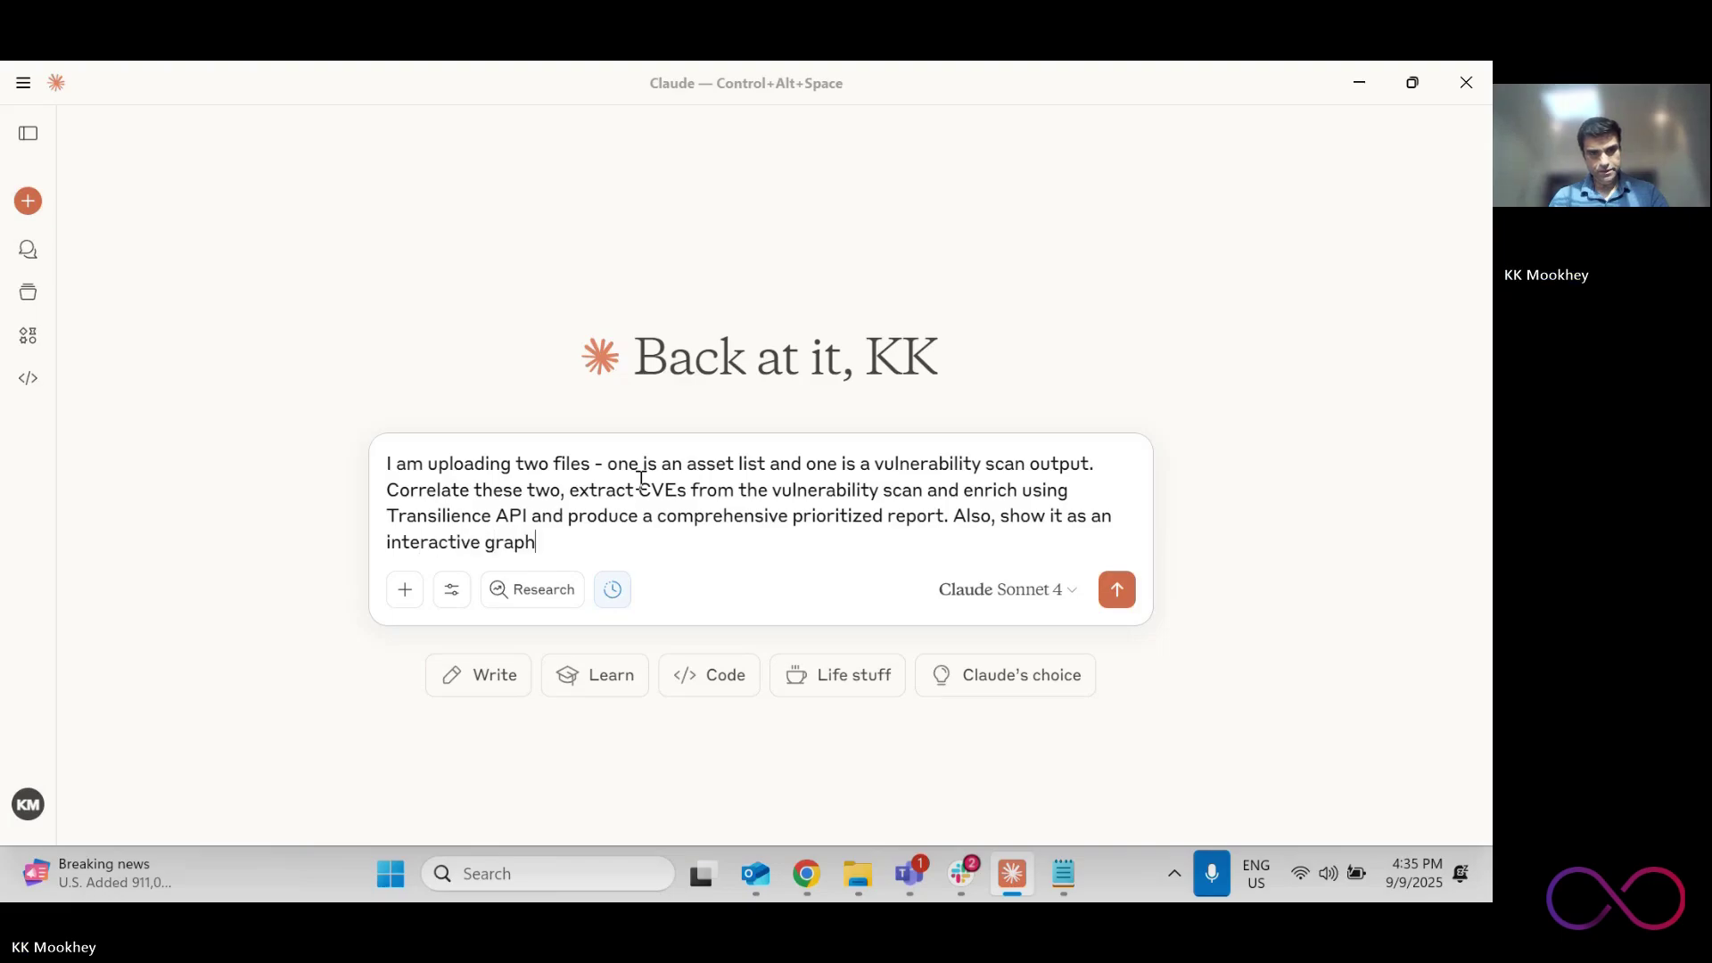
type("raphical output. The API key is")
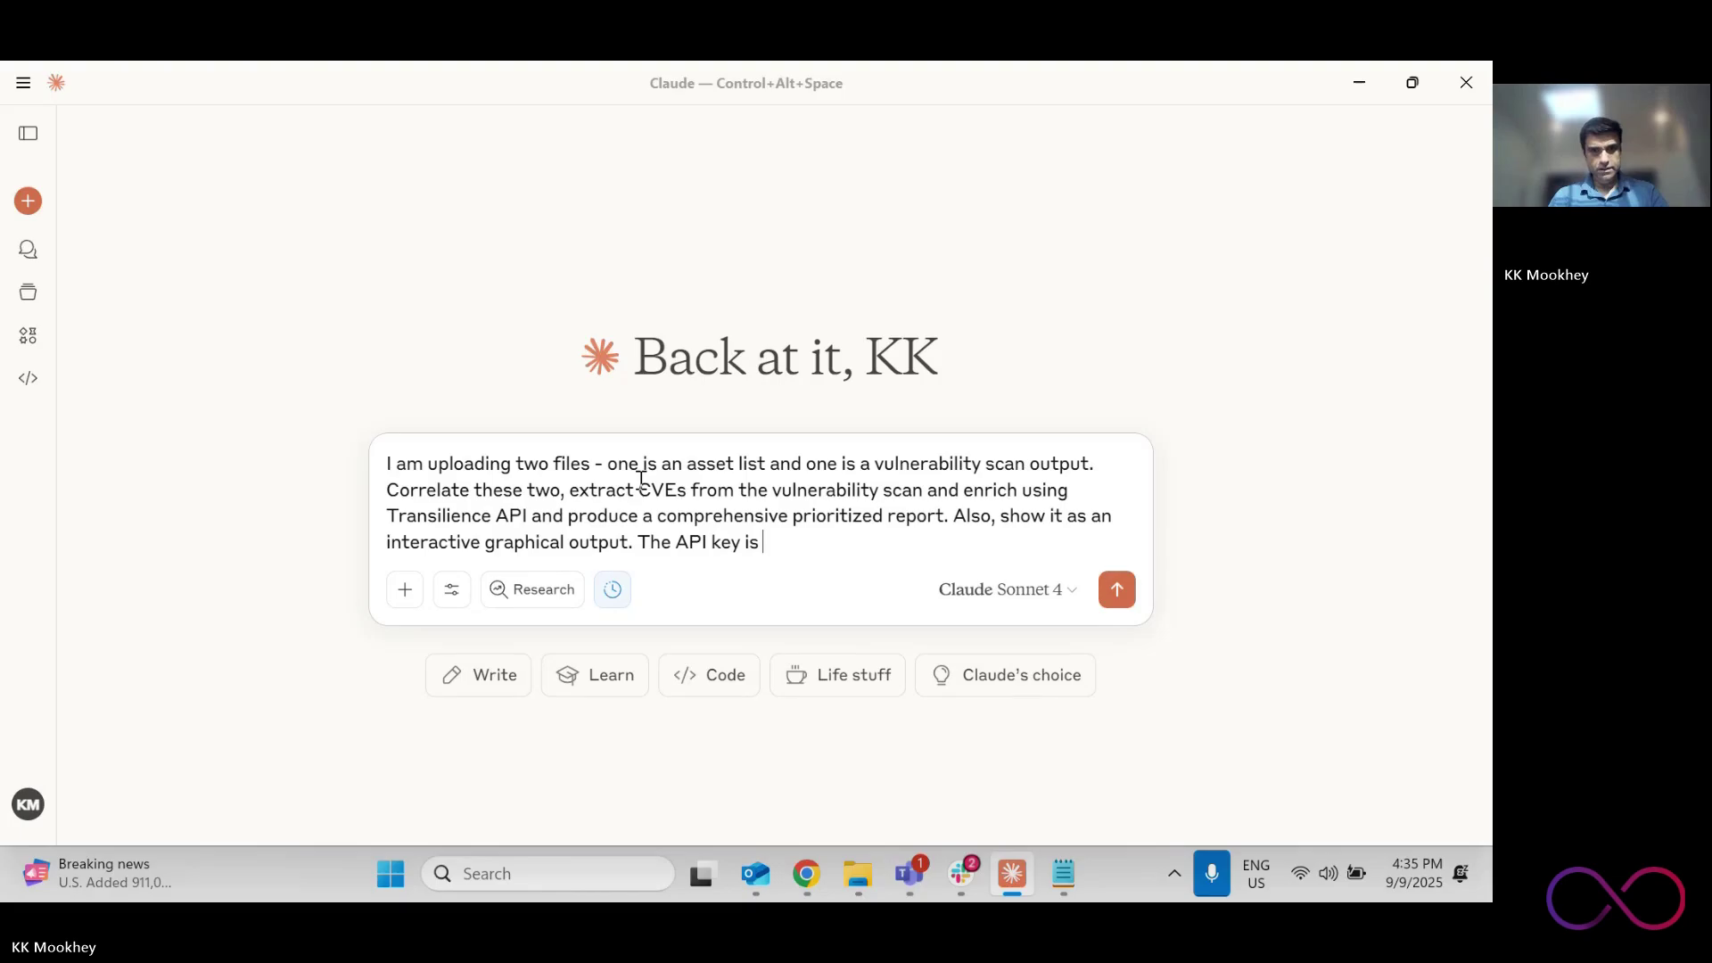
key("ctrl+v")
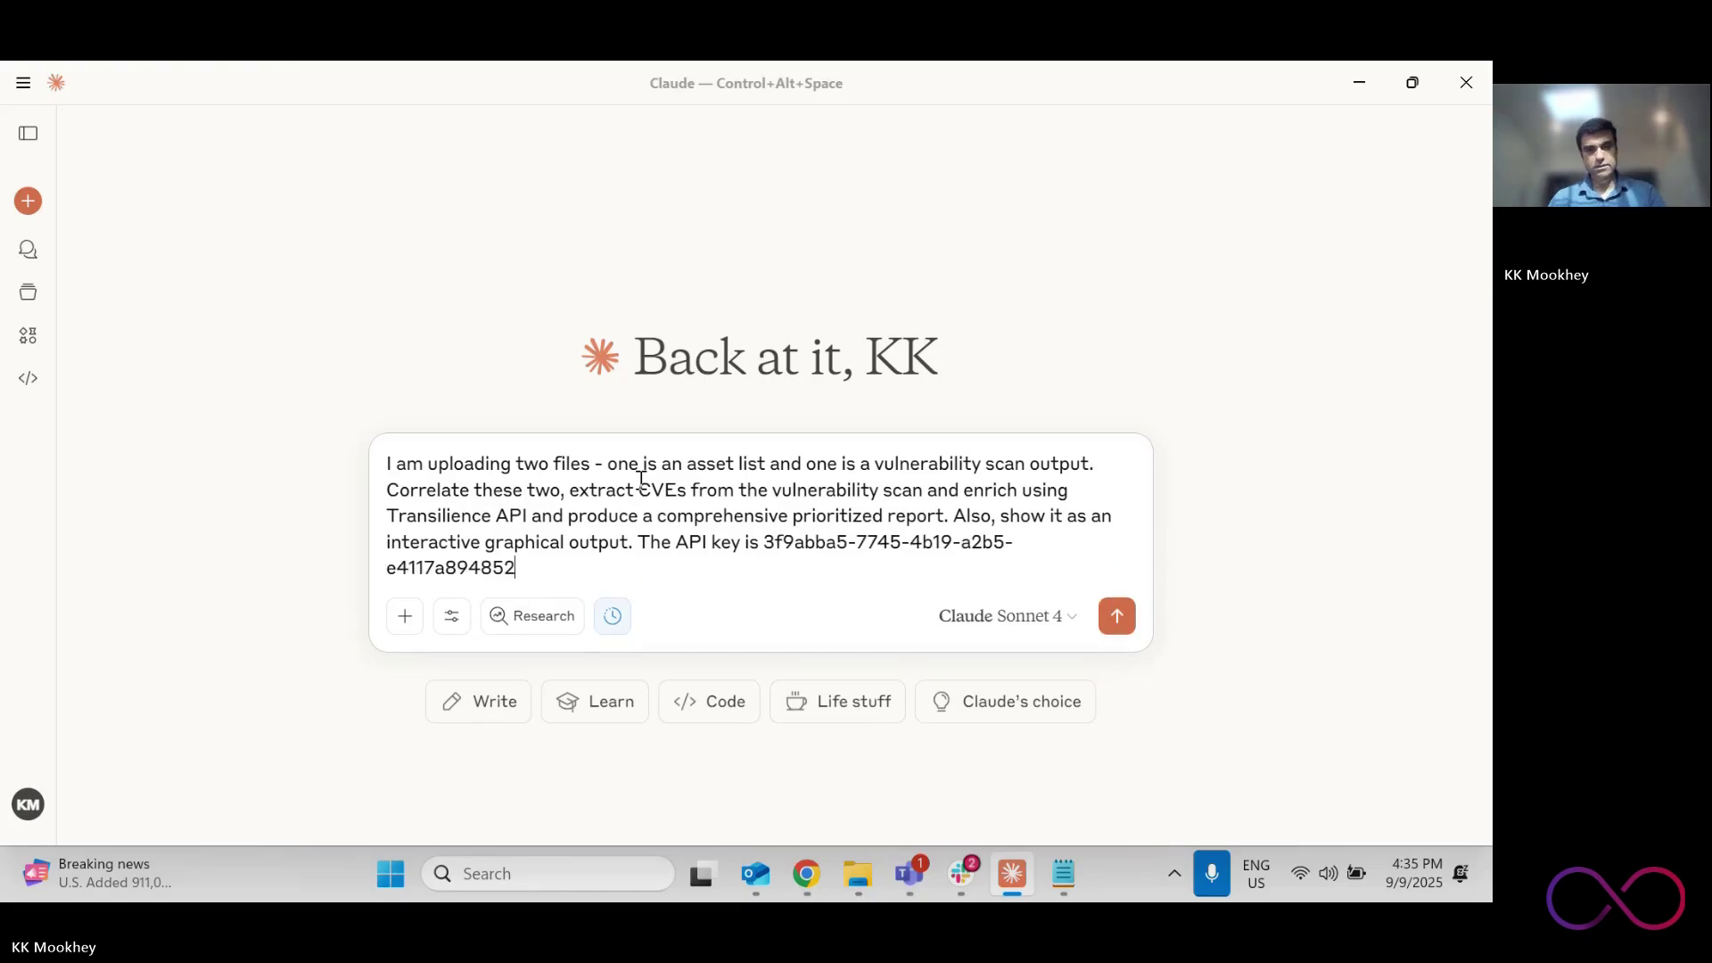
Upload Asset_Inventory_Sep25.csv and All_VA_Data_Sep25.csv together, then send the prompt
left_click(405, 616)
left_click(470, 714)
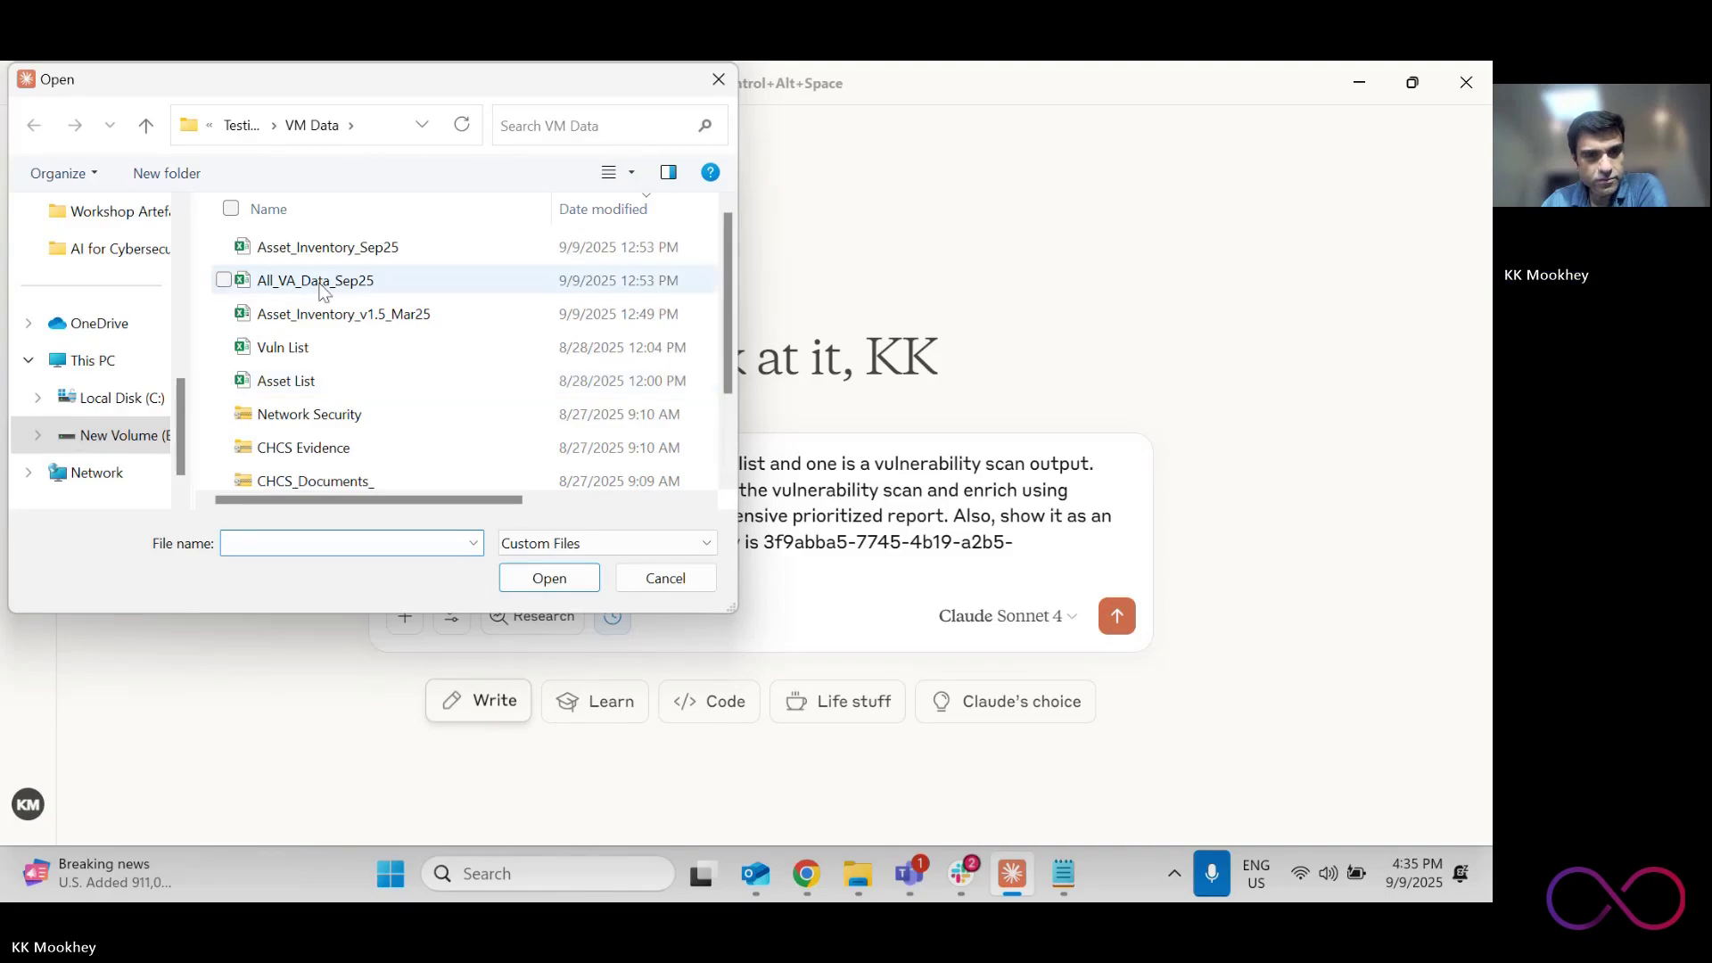
left_click(321, 280)
left_click(327, 247, "ctrl")
left_click(550, 578)
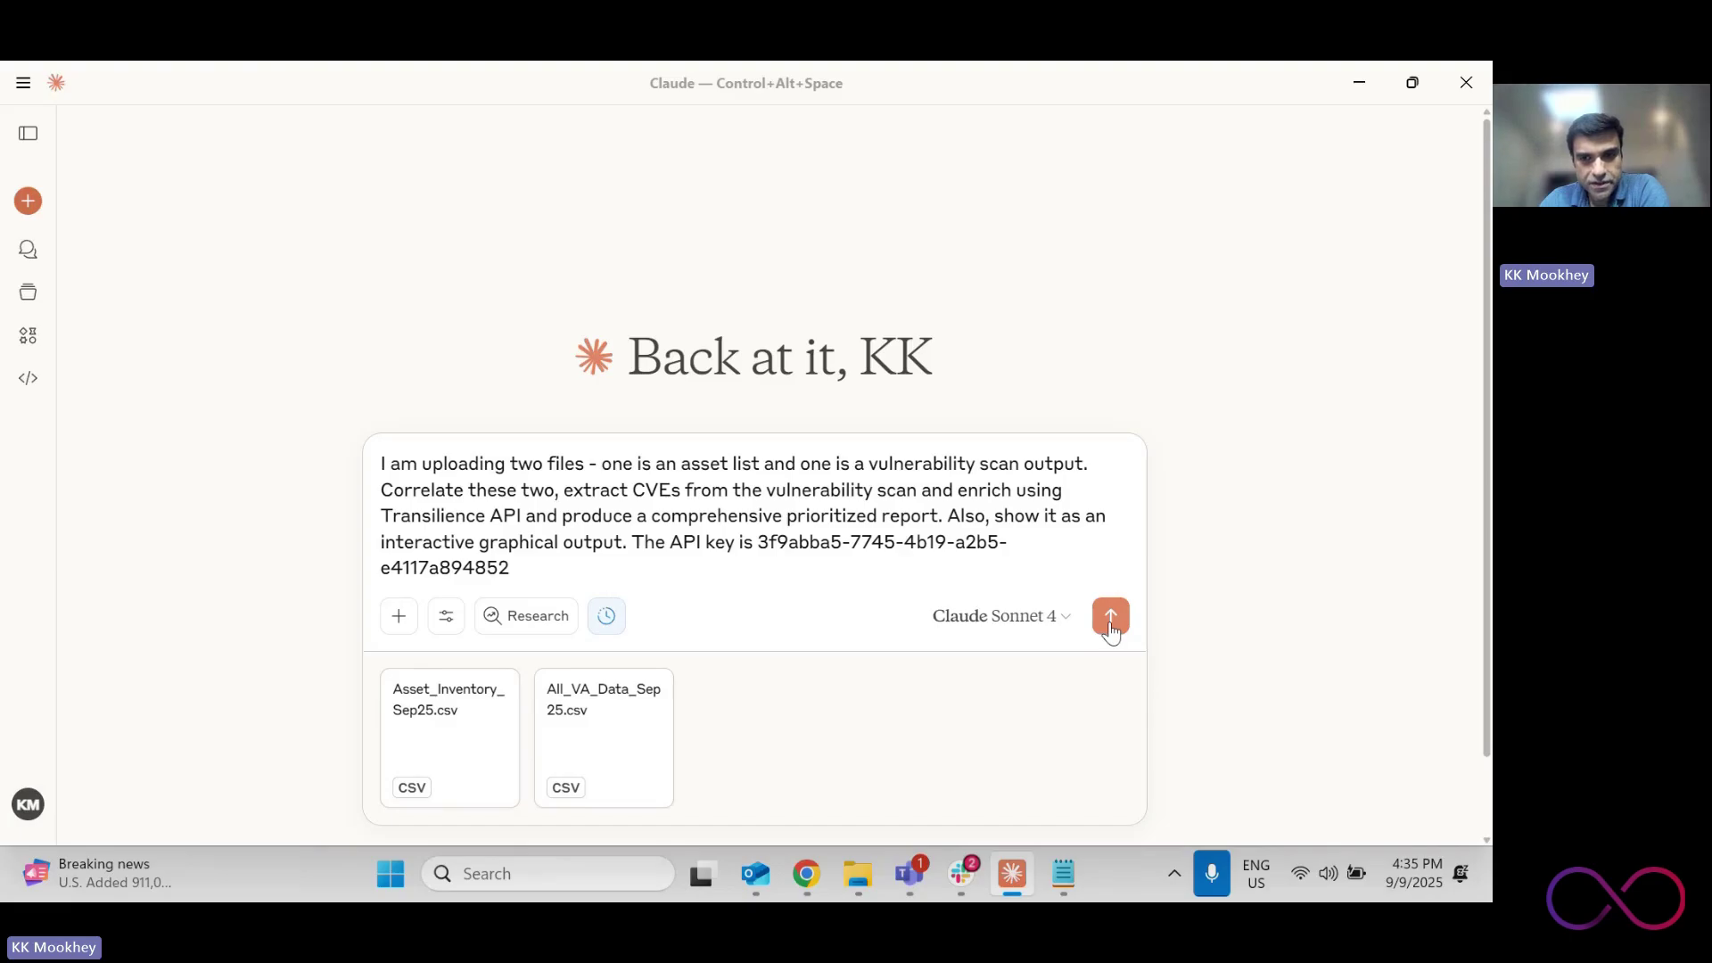
left_click(1110, 617)
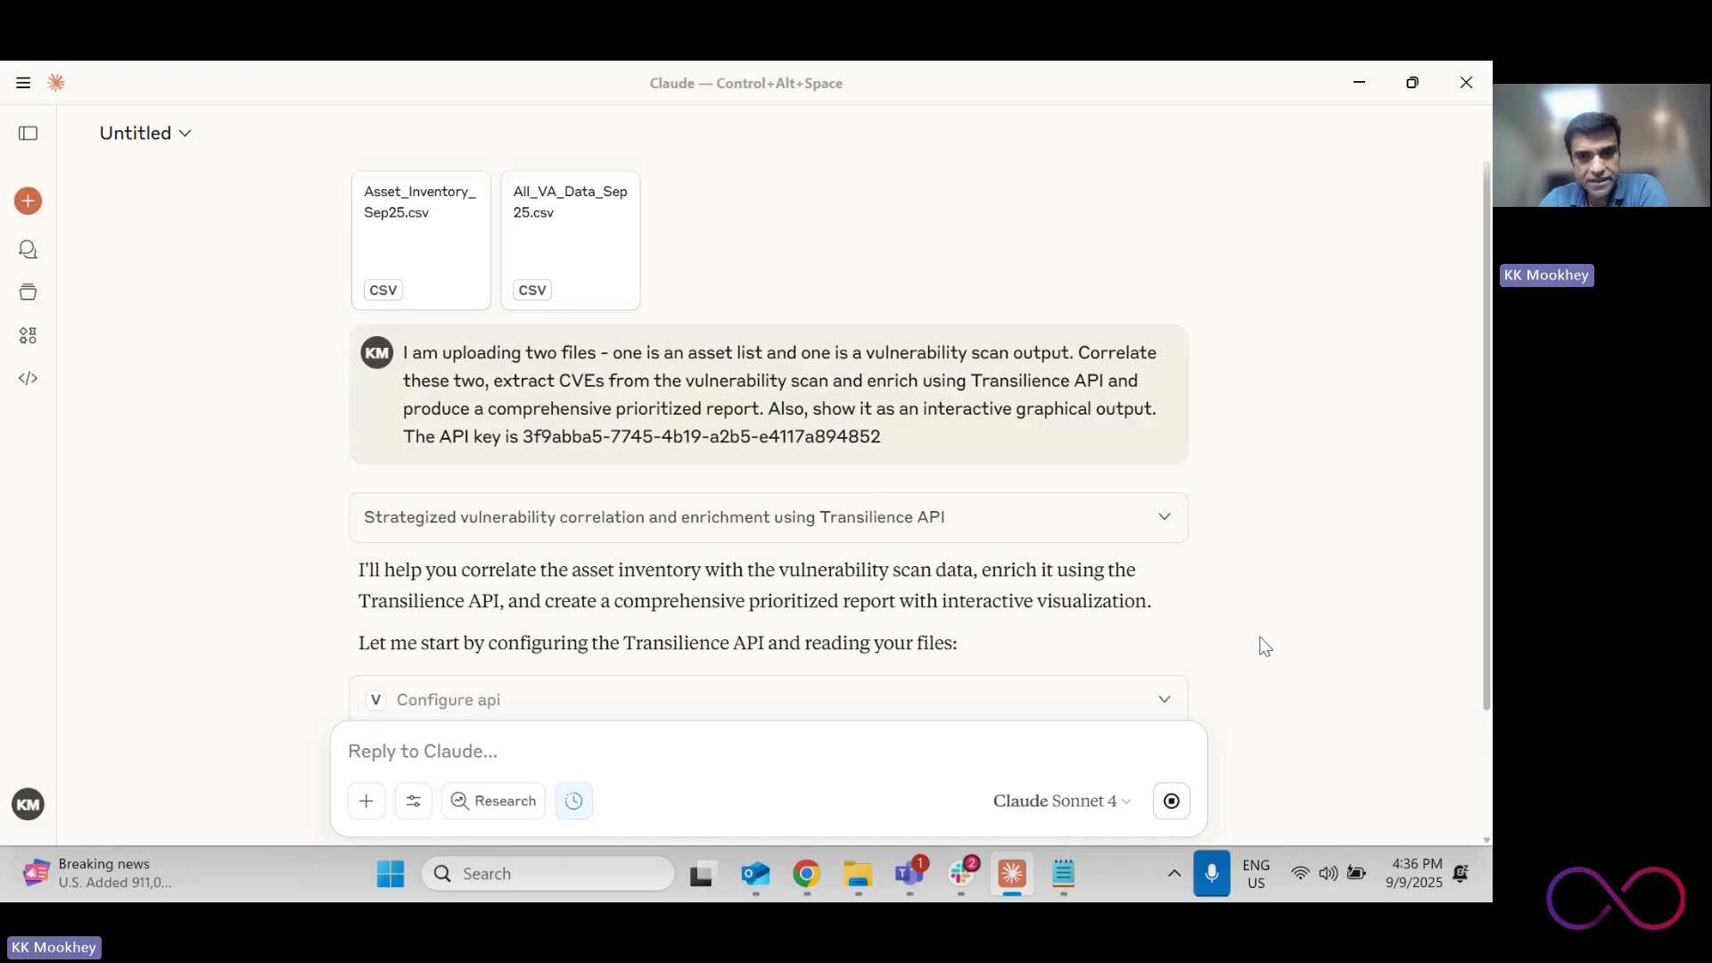
Peek inside the 'Configure api' step, then follow Claude's Analyzing data code on both CSVs
scroll(1276, 626, "down", 2)
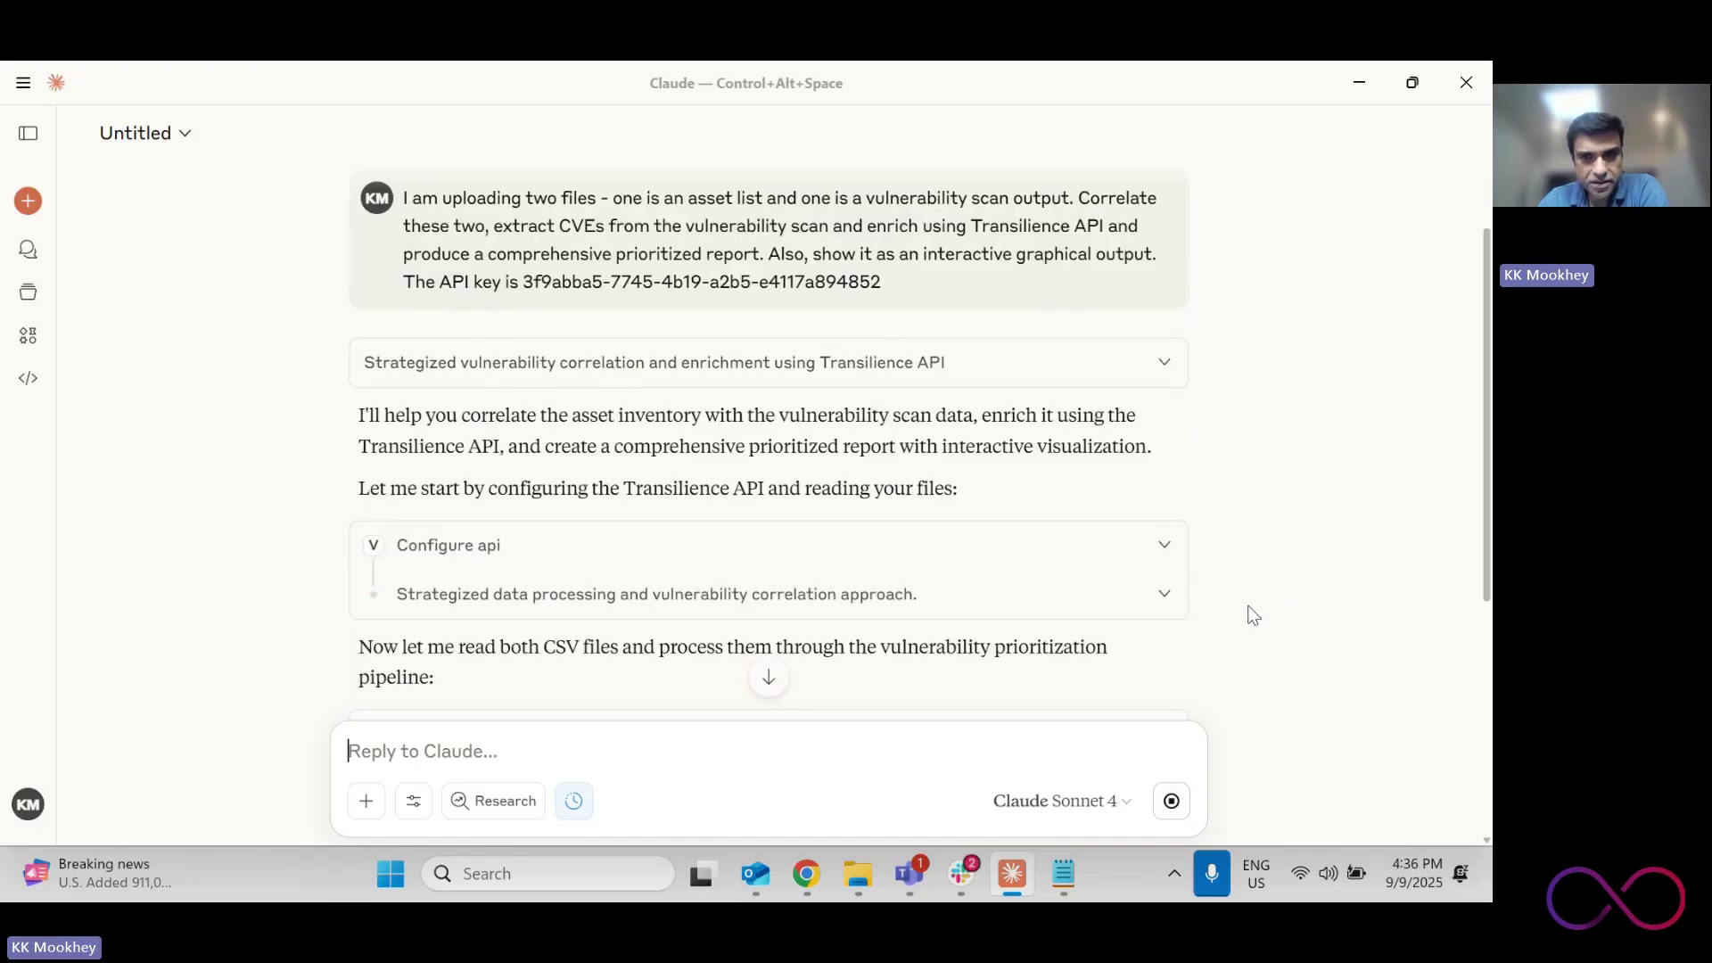
left_click(1160, 546)
left_click(1160, 547)
scroll(1224, 578, "down", 4)
scroll(1224, 578, "down", 2)
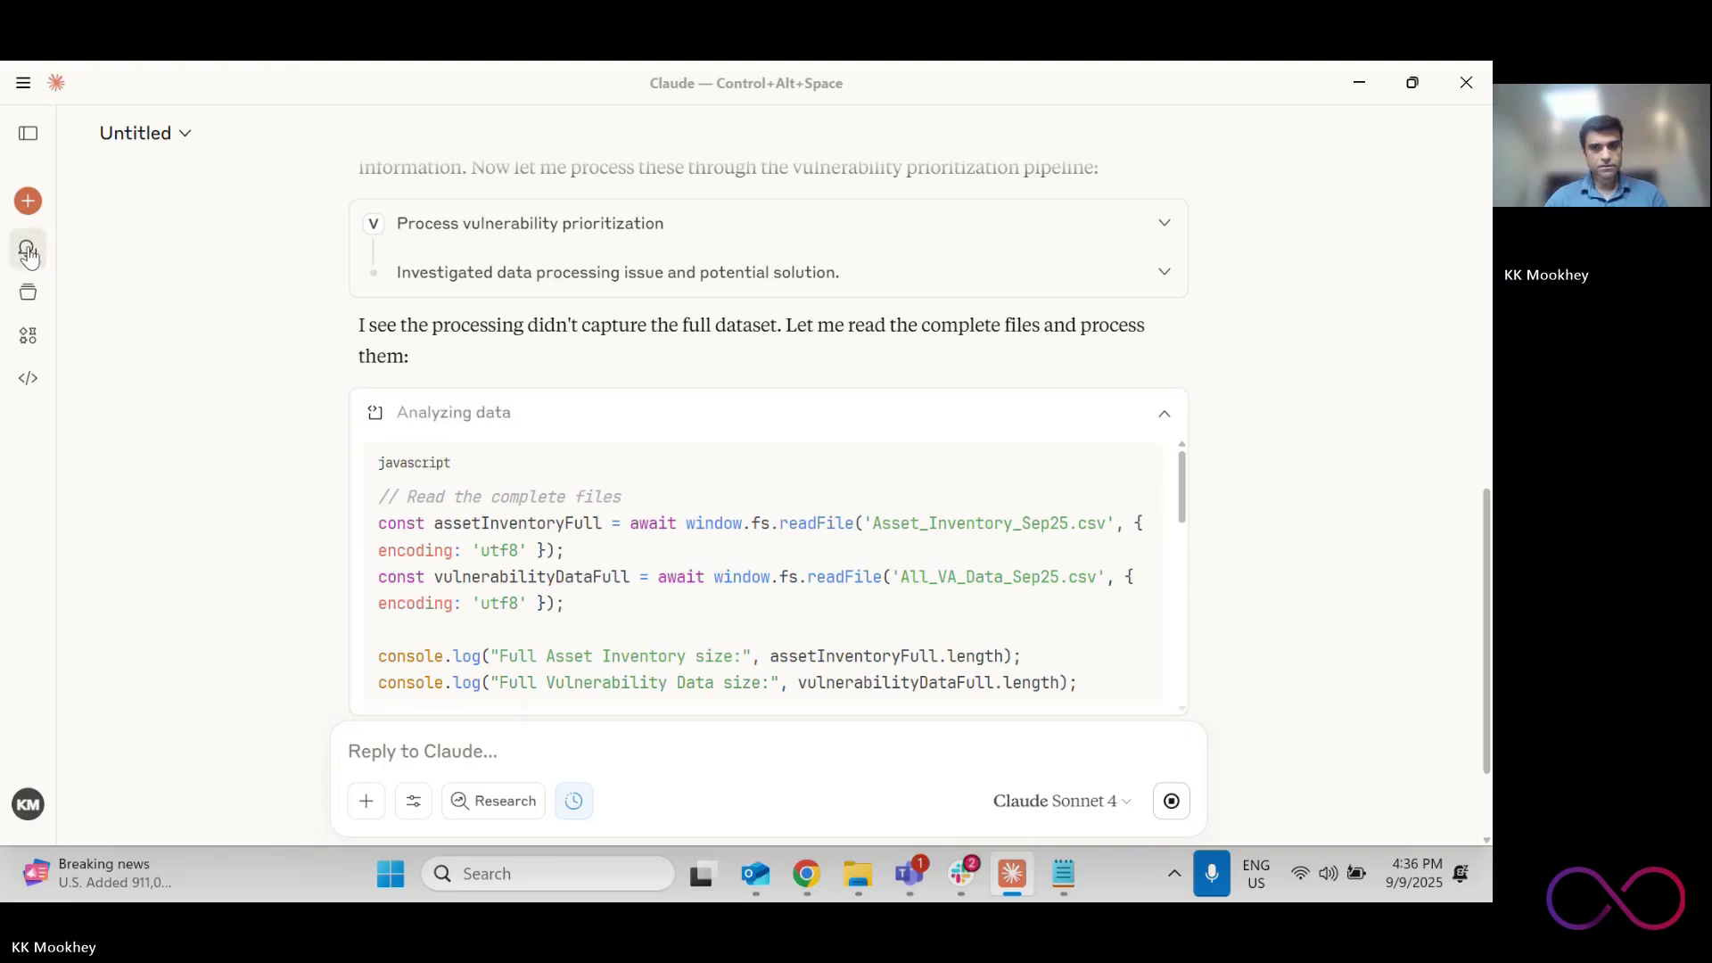
Open the earlier 'CVE Vulnerability Enrichment and Prioritization' chat and highlight its original request
left_click(28, 254)
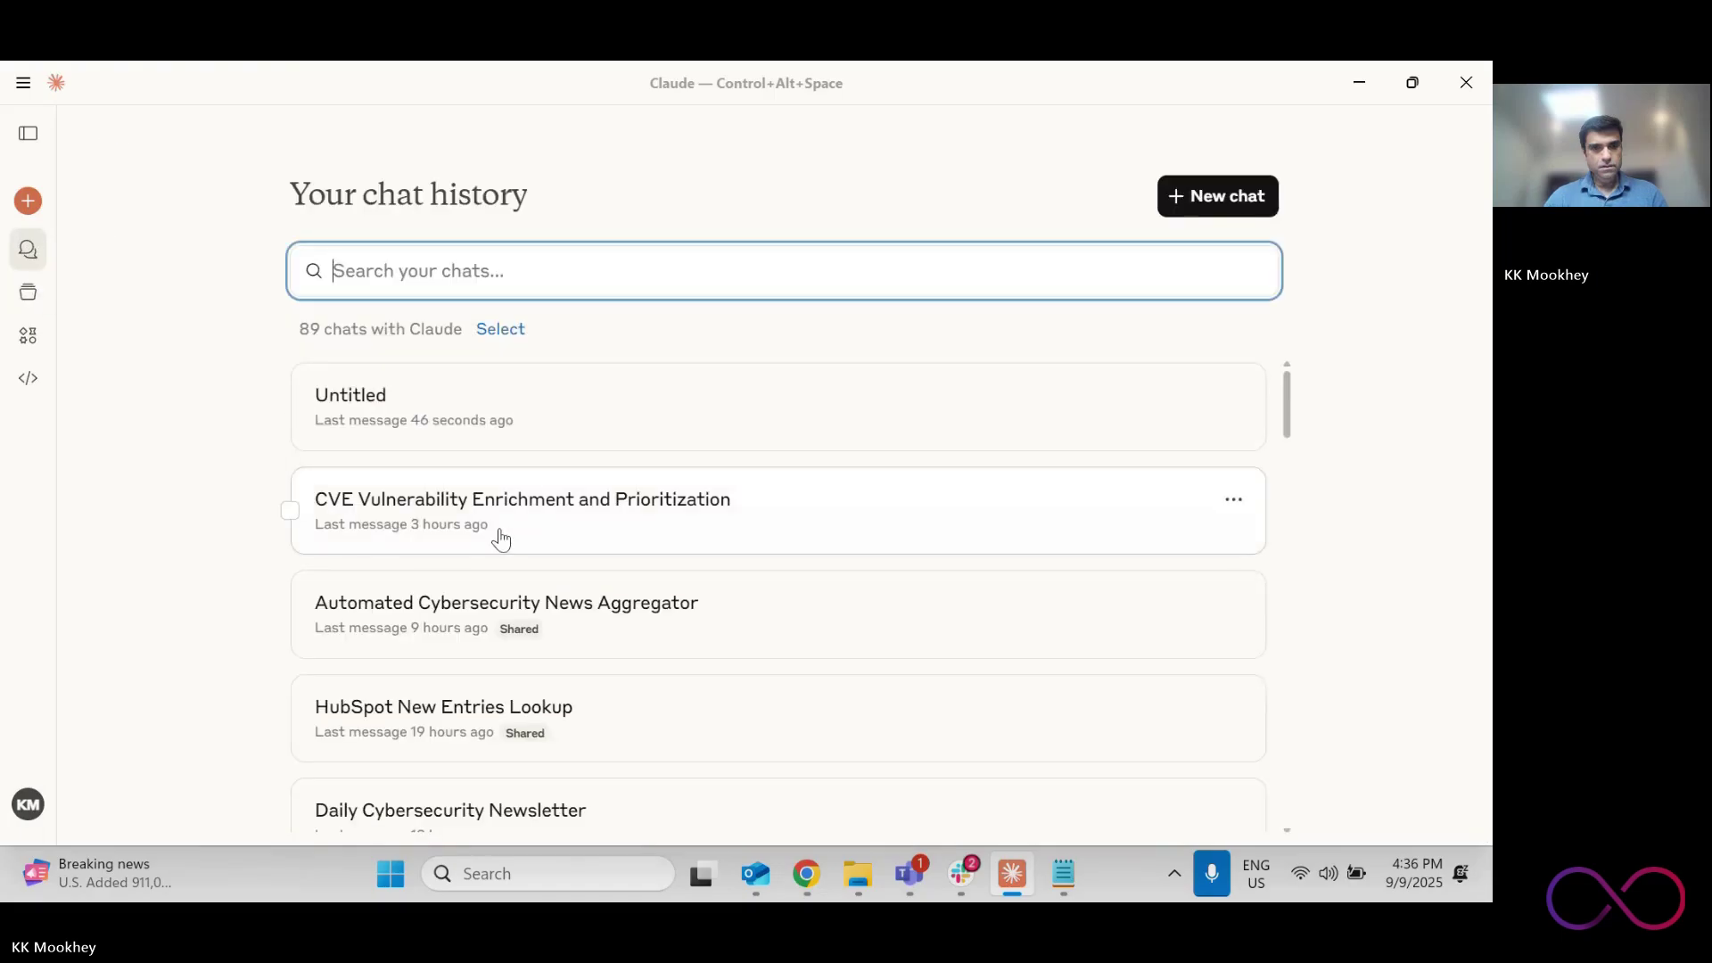
left_click(470, 527)
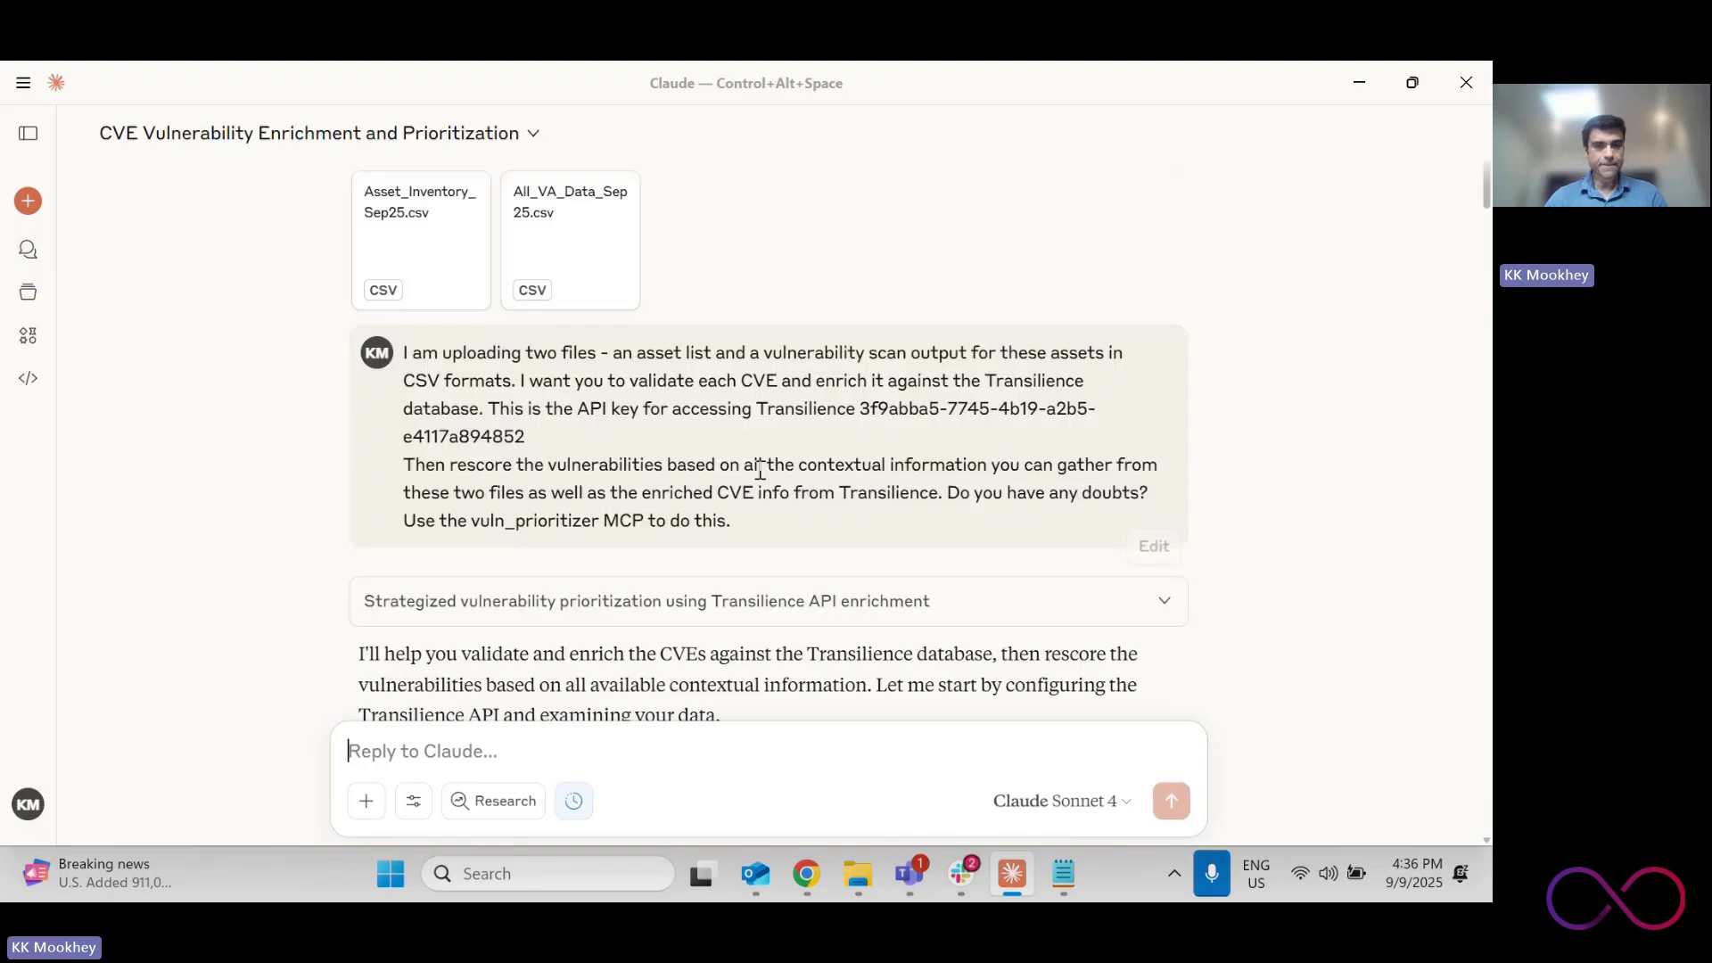
left_click_drag(443, 369, 706, 491)
left_click(724, 504)
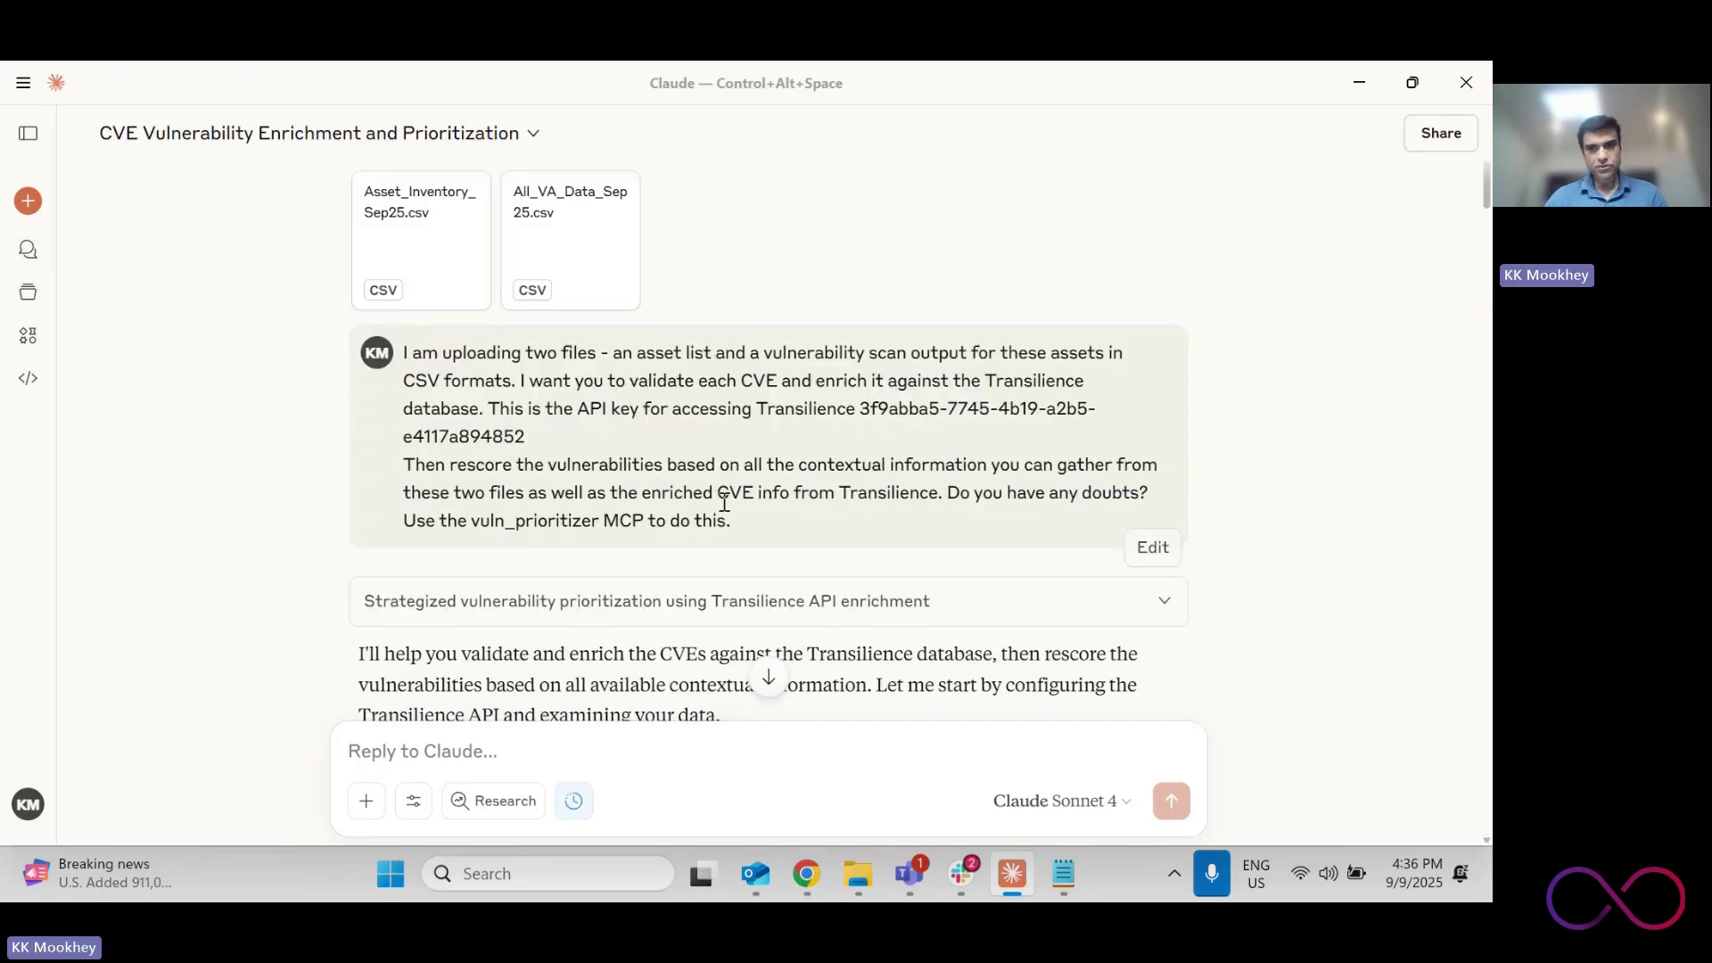
Scroll through the summary, highlighting the 437 assets count and the total vulnerability count
scroll(724, 502, "down", 10)
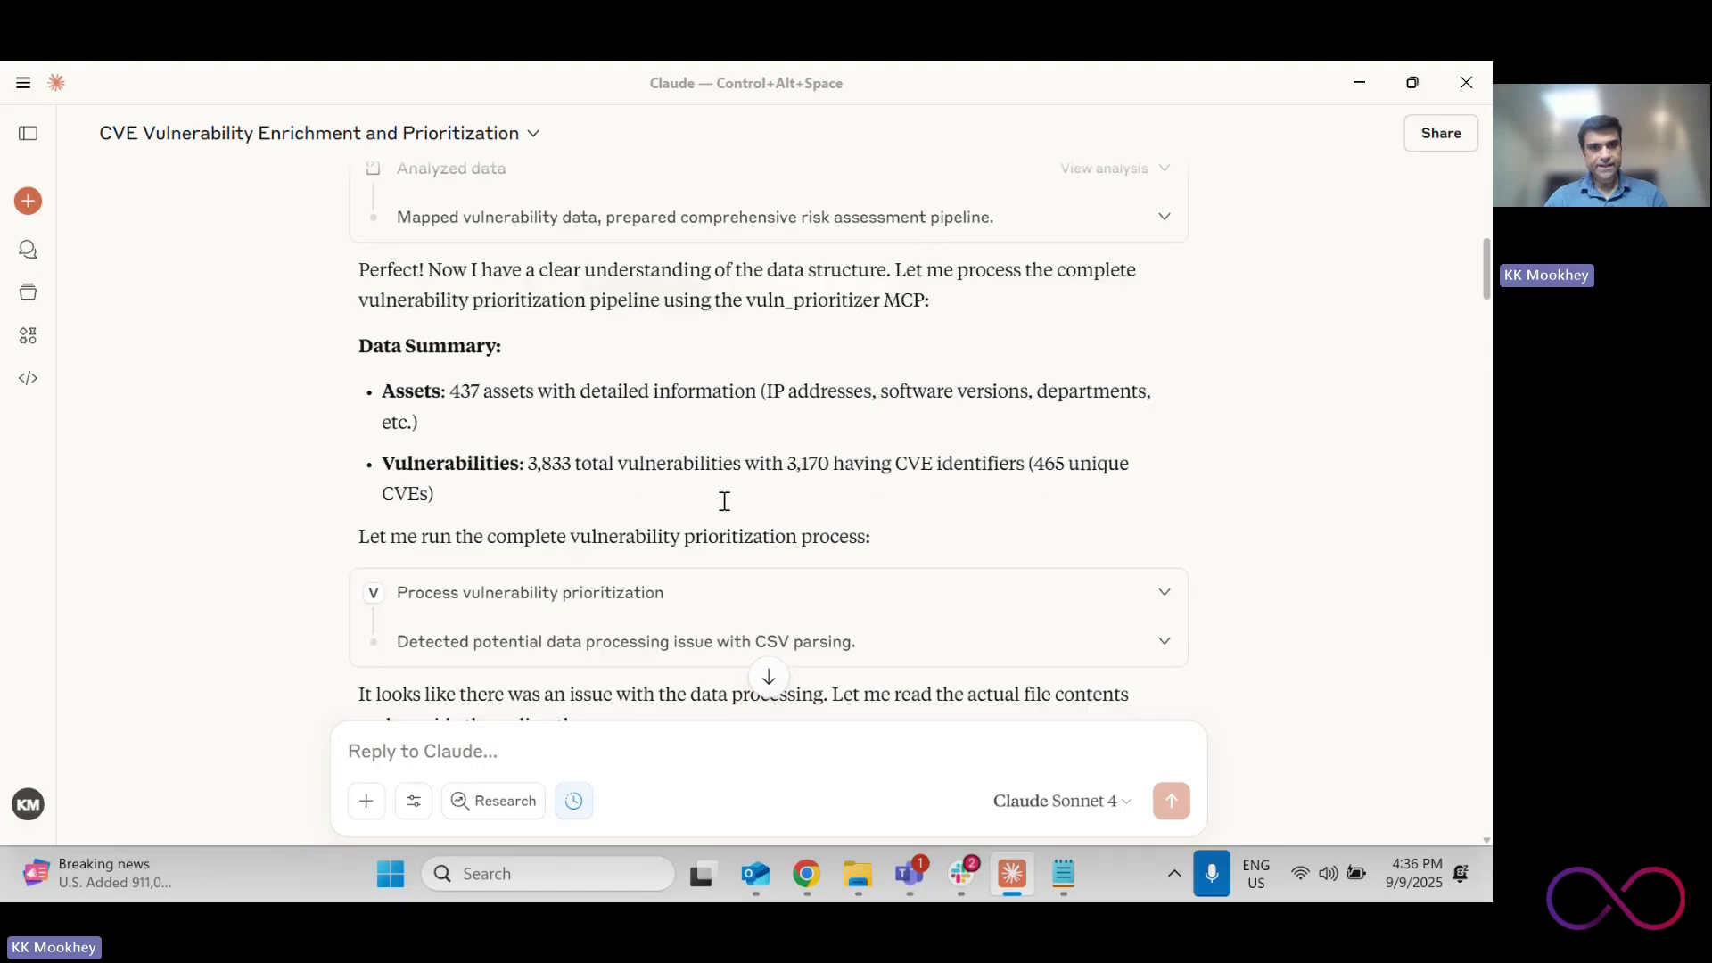
scroll(724, 501, "up", 2)
scroll(724, 502, "down", 4)
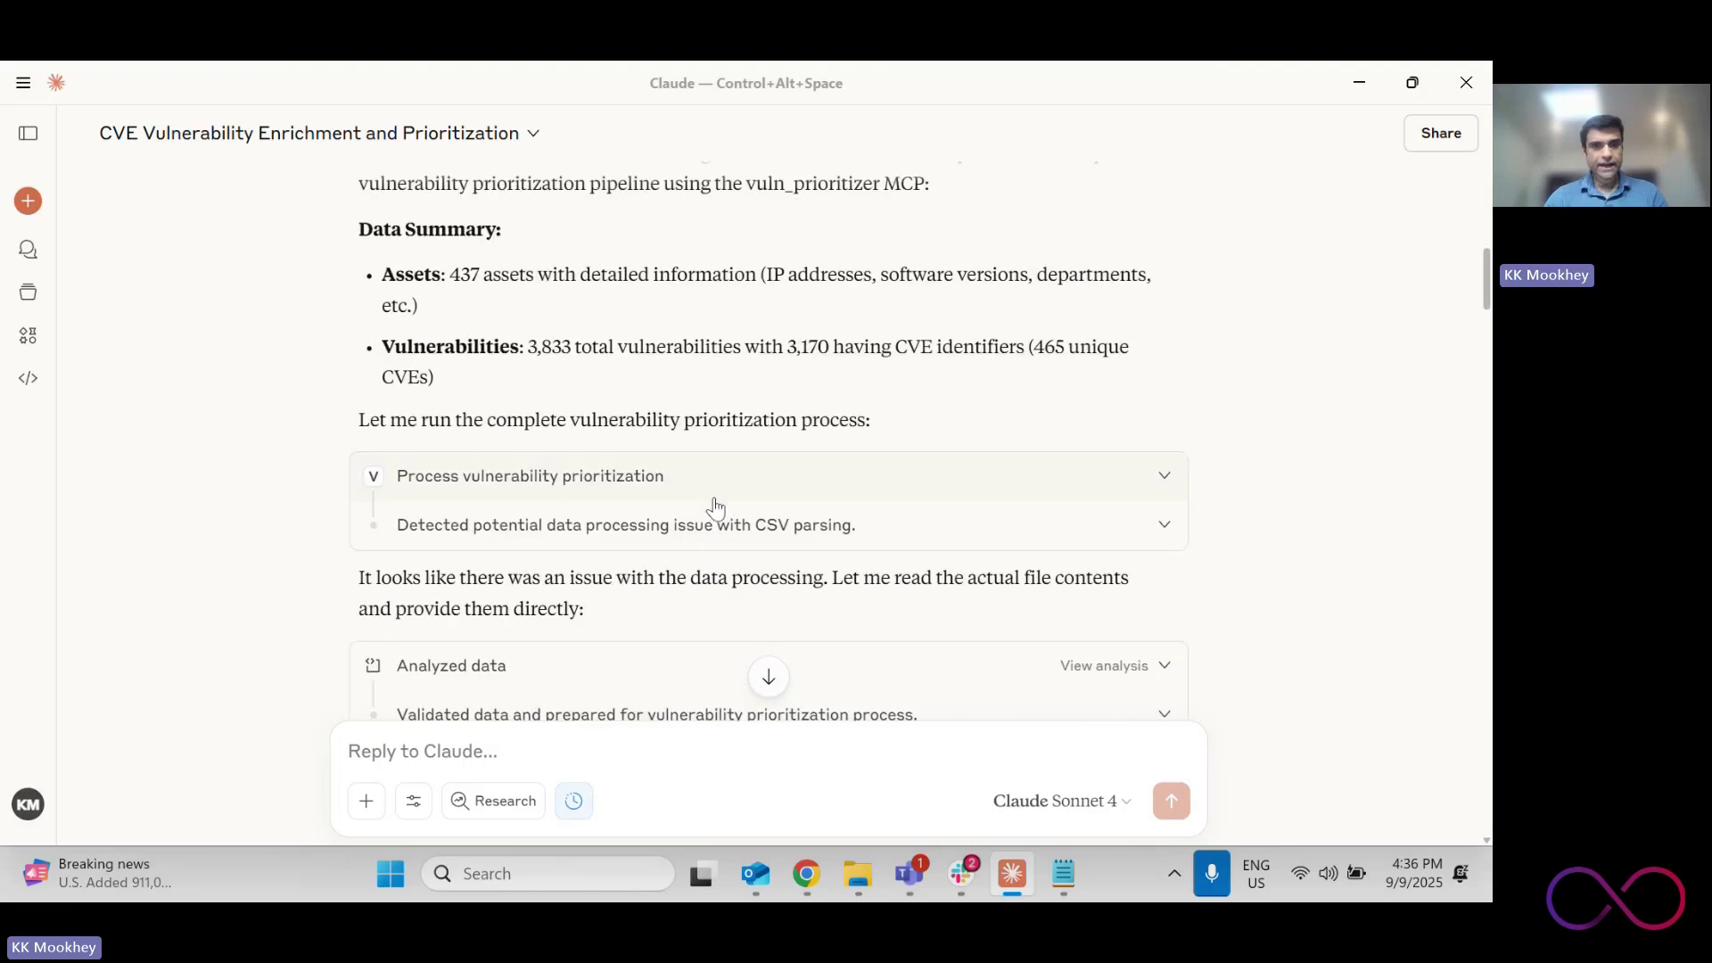
left_click_drag(390, 270, 592, 276)
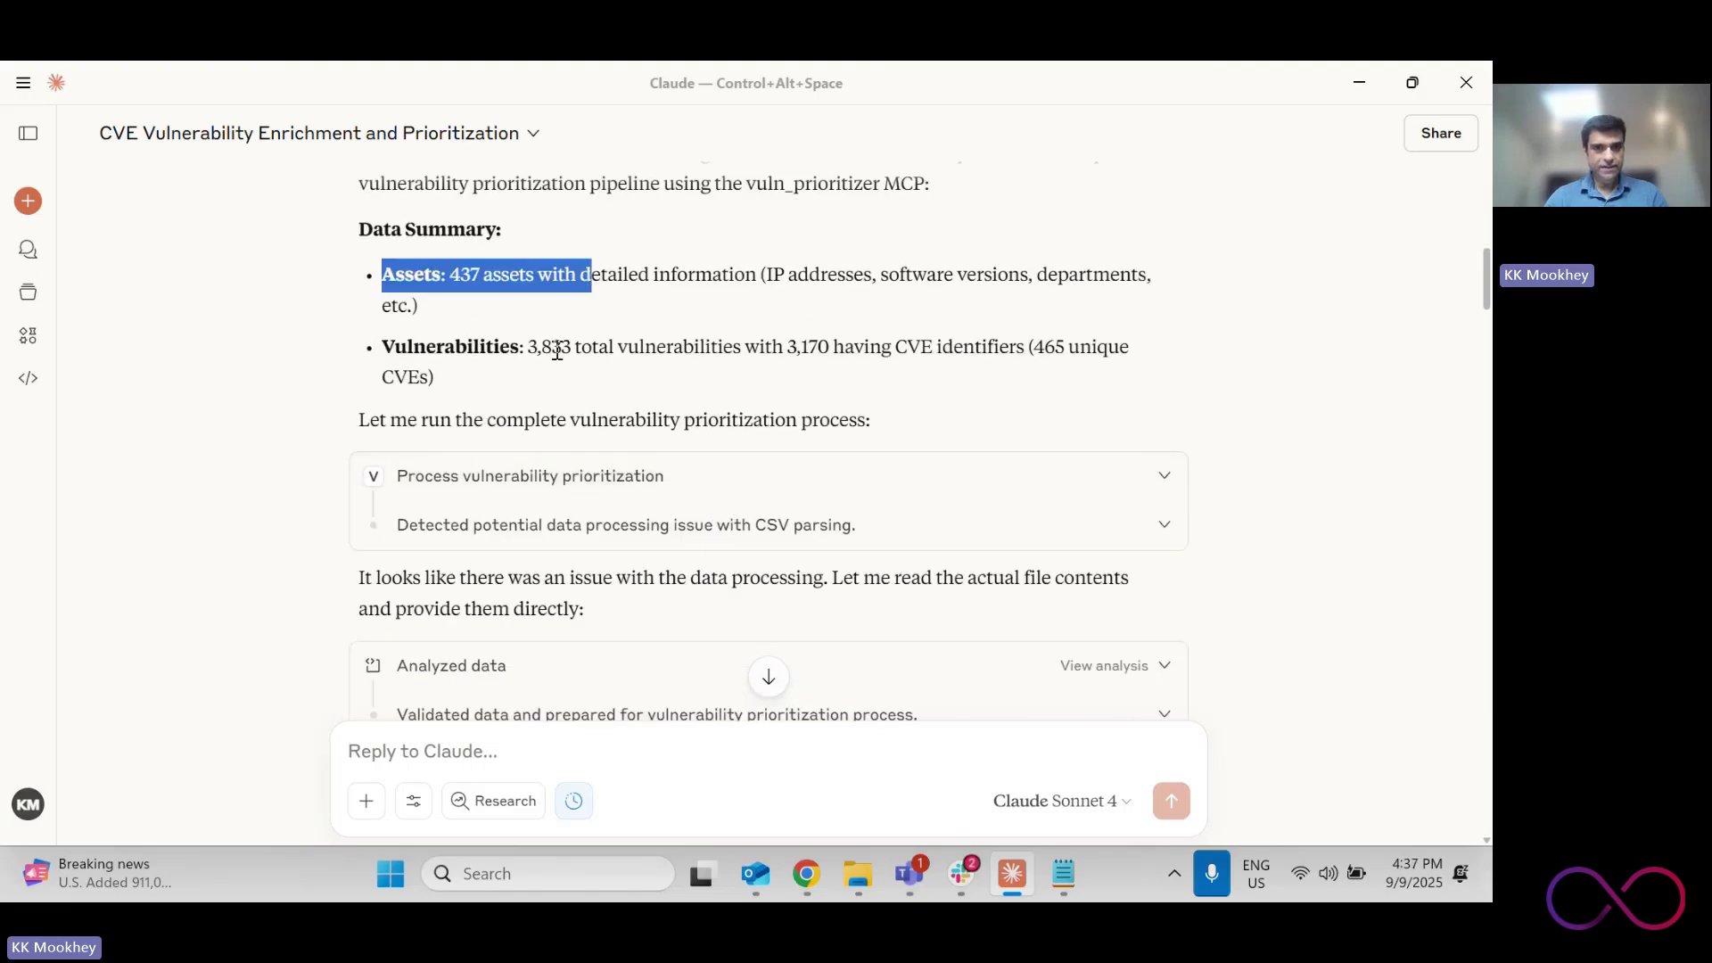
left_click_drag(466, 347, 1022, 344)
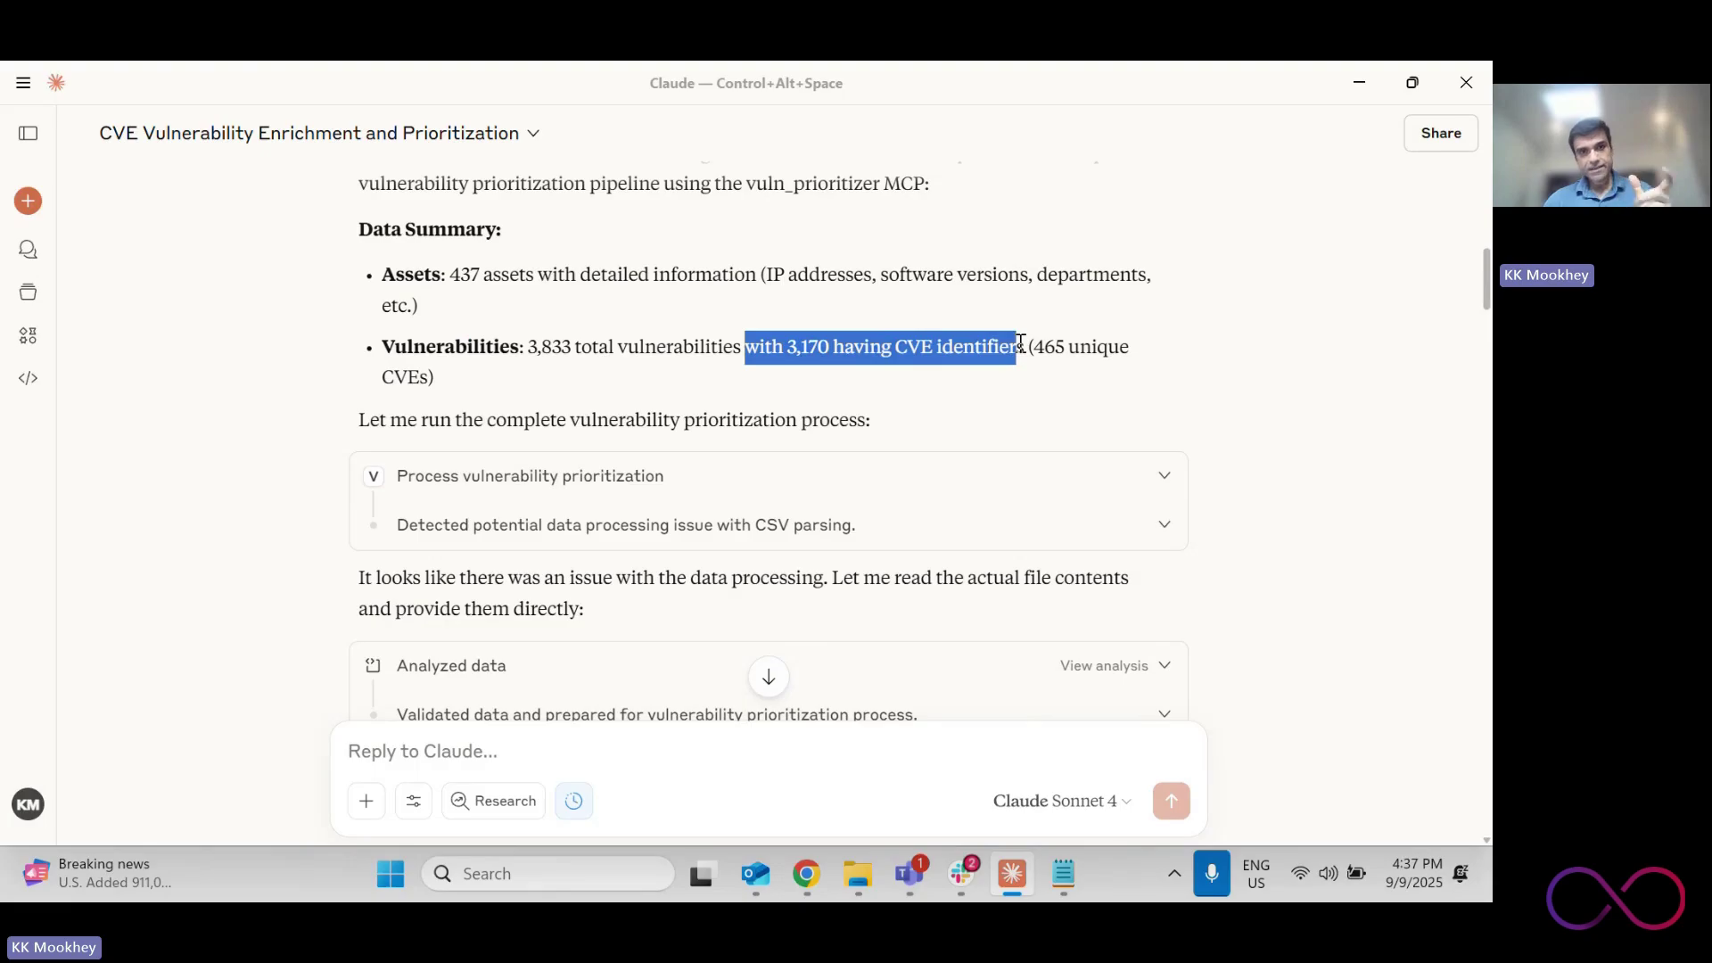
scroll(755, 410, "down", 6)
scroll(754, 408, "down", 5)
scroll(755, 411, "down", 2)
scroll(754, 415, "down", 2)
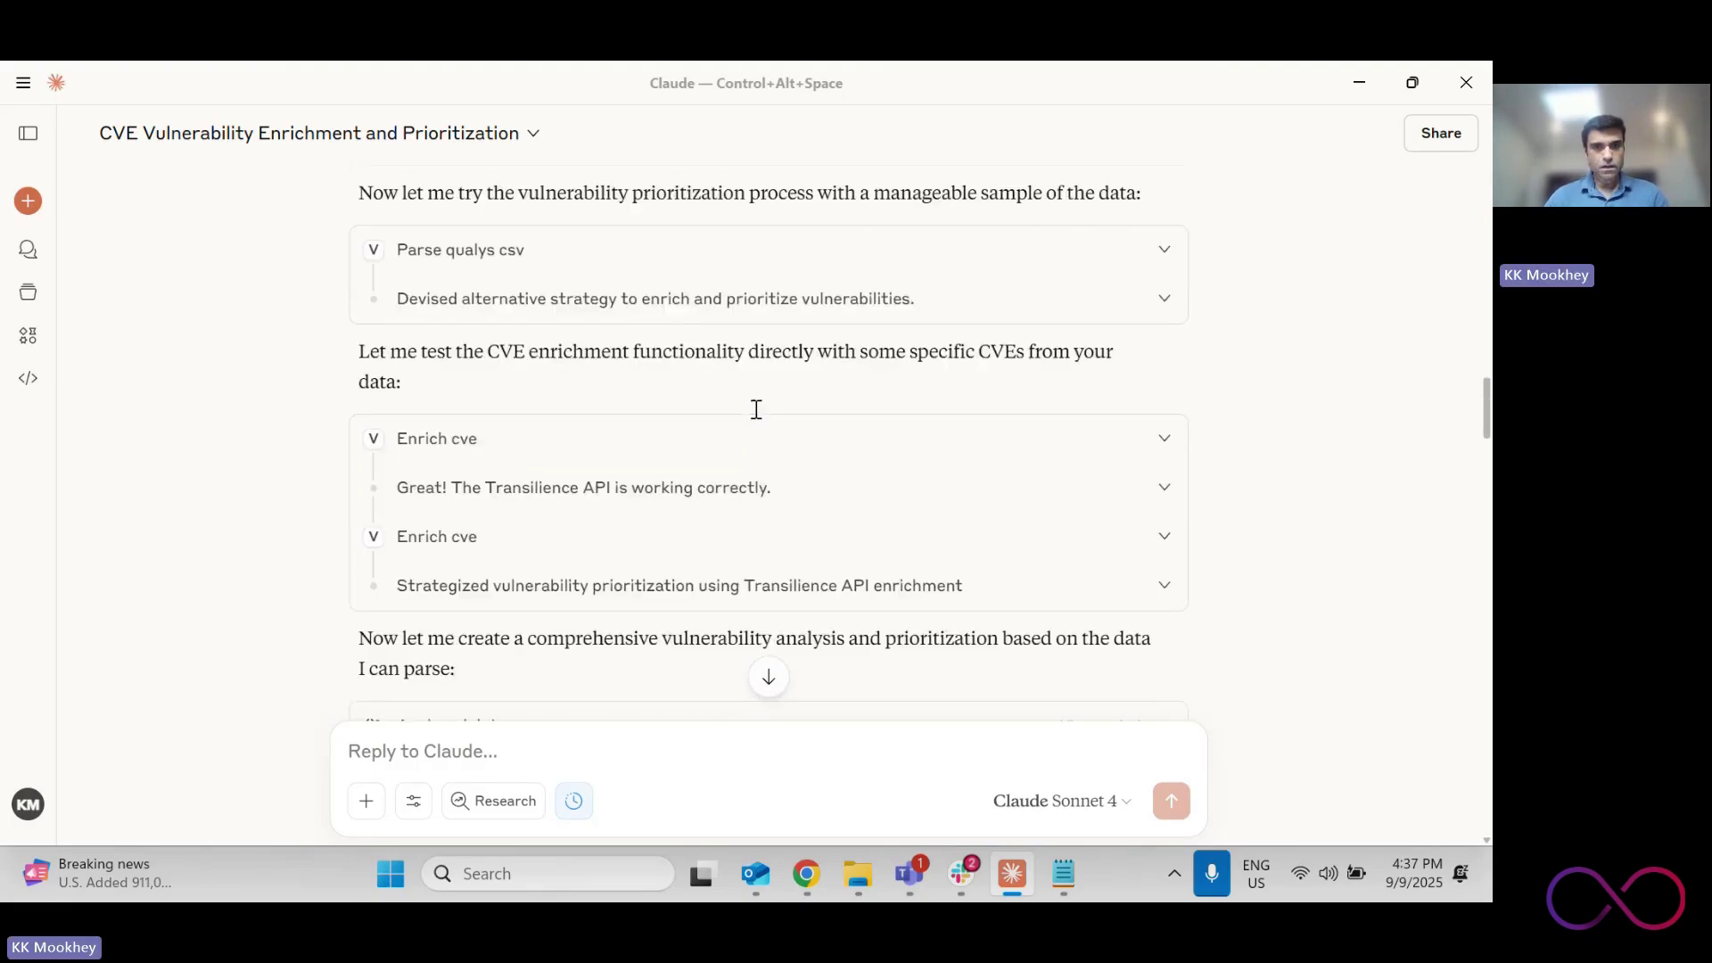
left_click_drag(455, 330, 1092, 330)
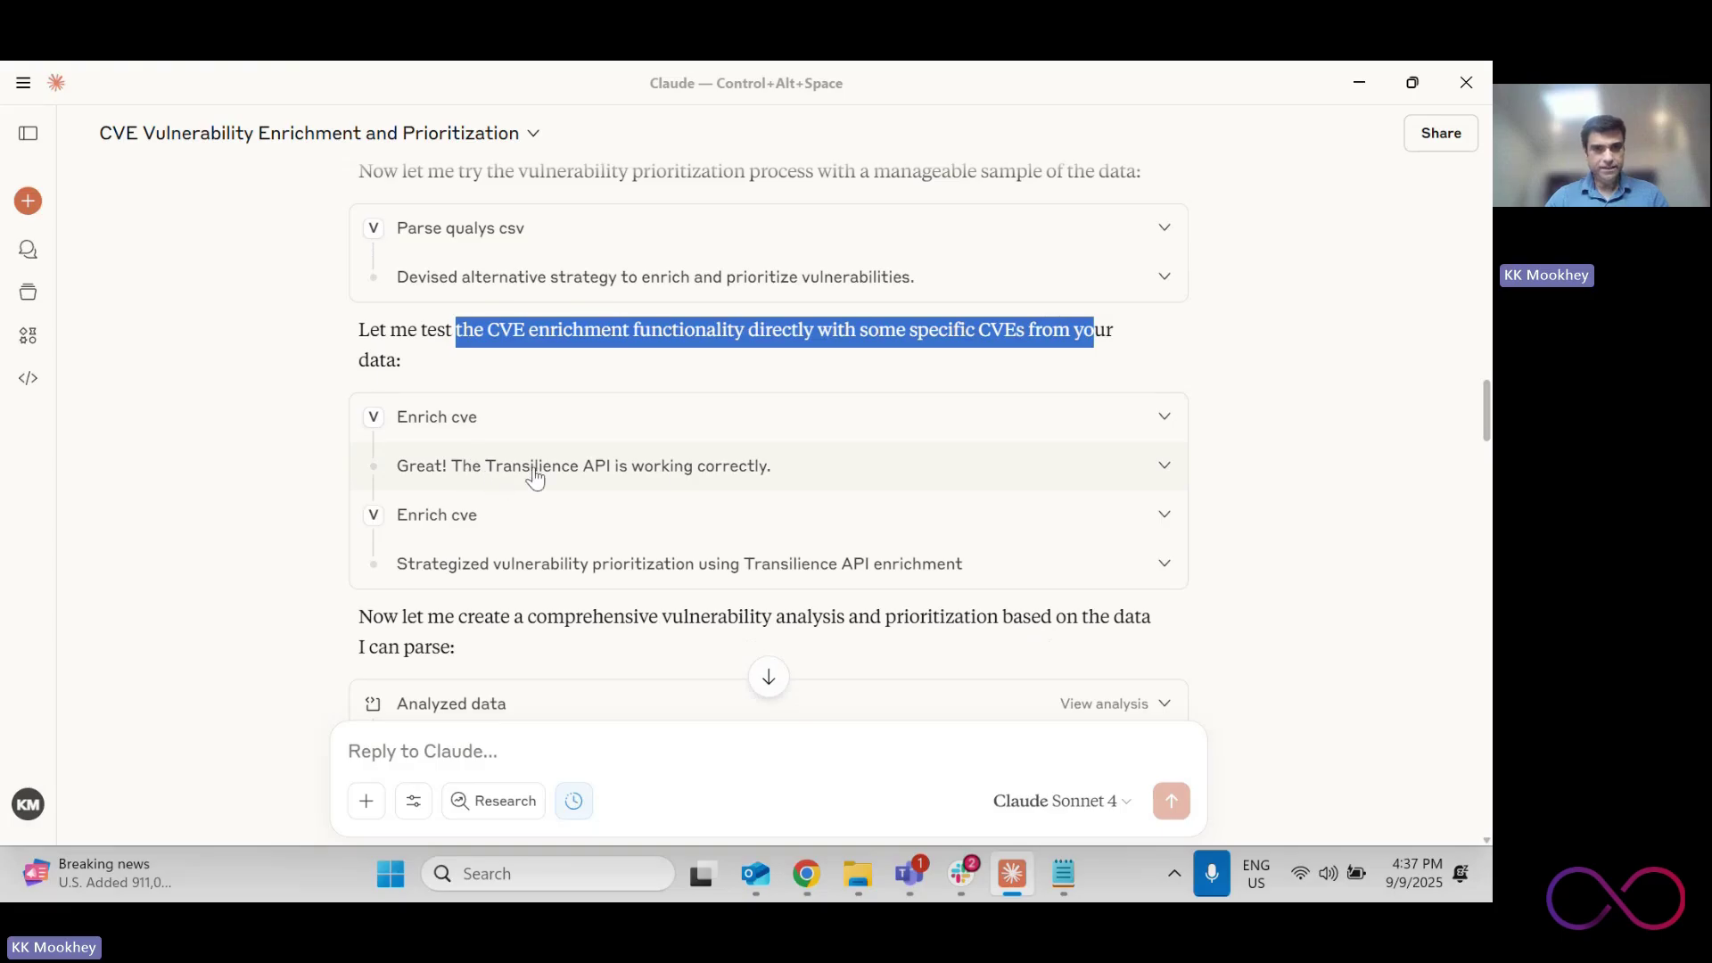
Scroll further down and highlight the request for a before and after comparison
scroll(535, 478, "down", 3)
scroll(535, 478, "down", 4)
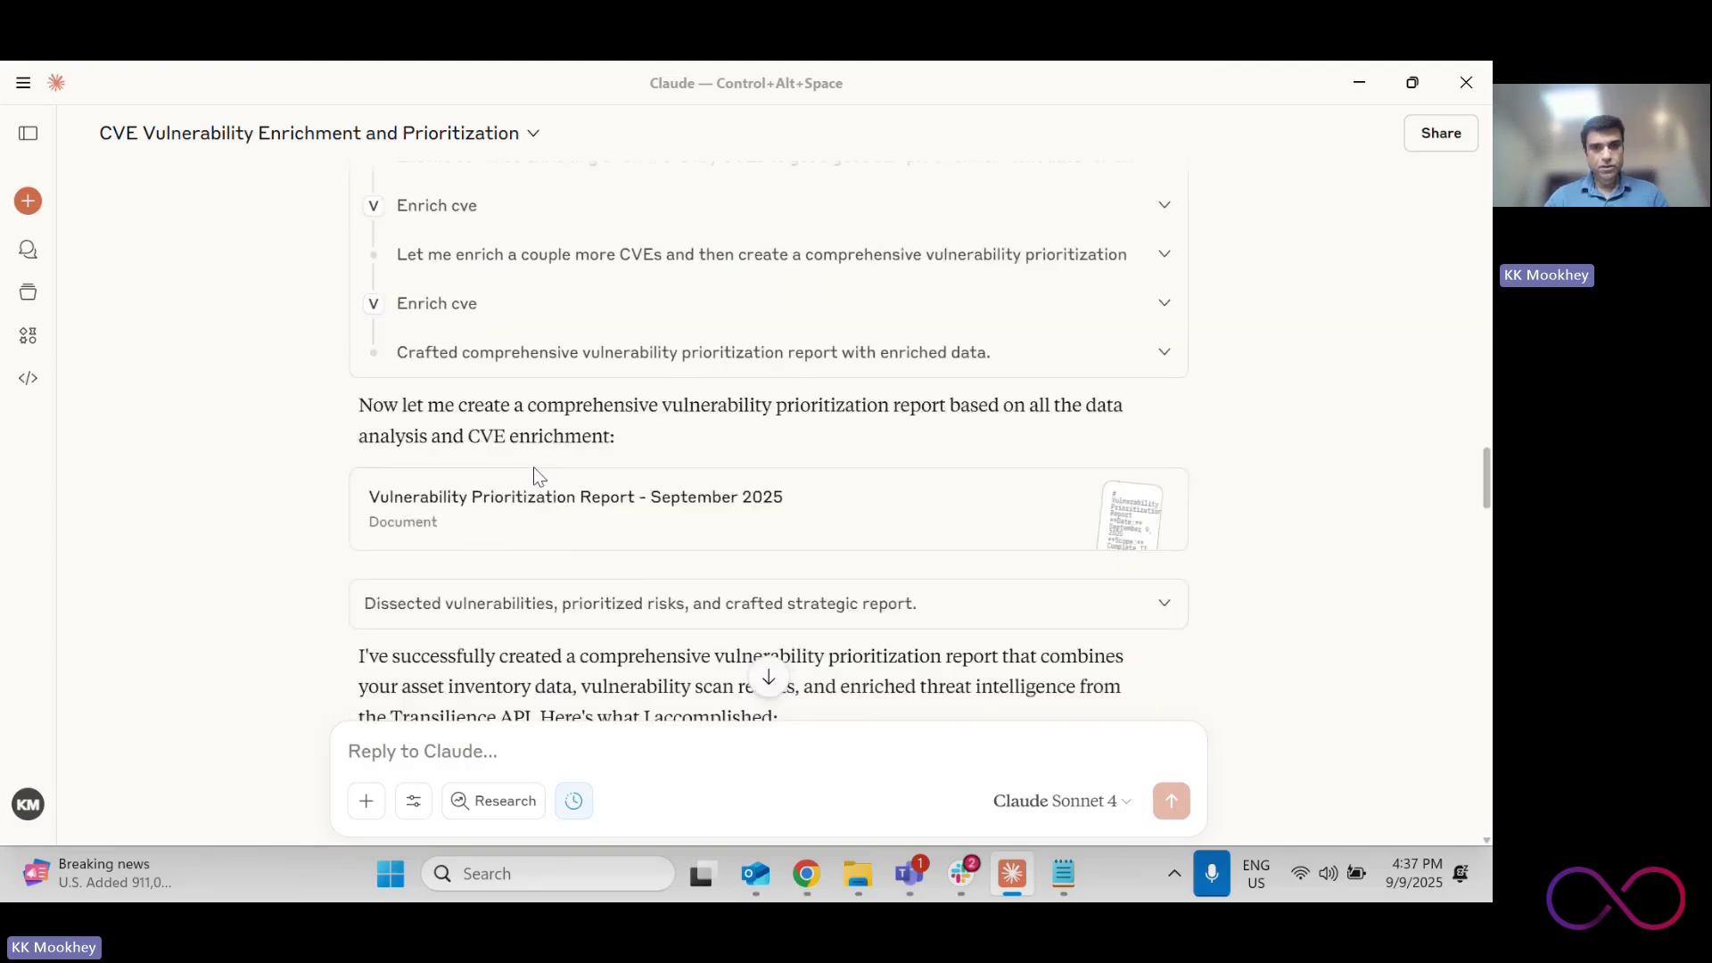
scroll(535, 478, "down", 1)
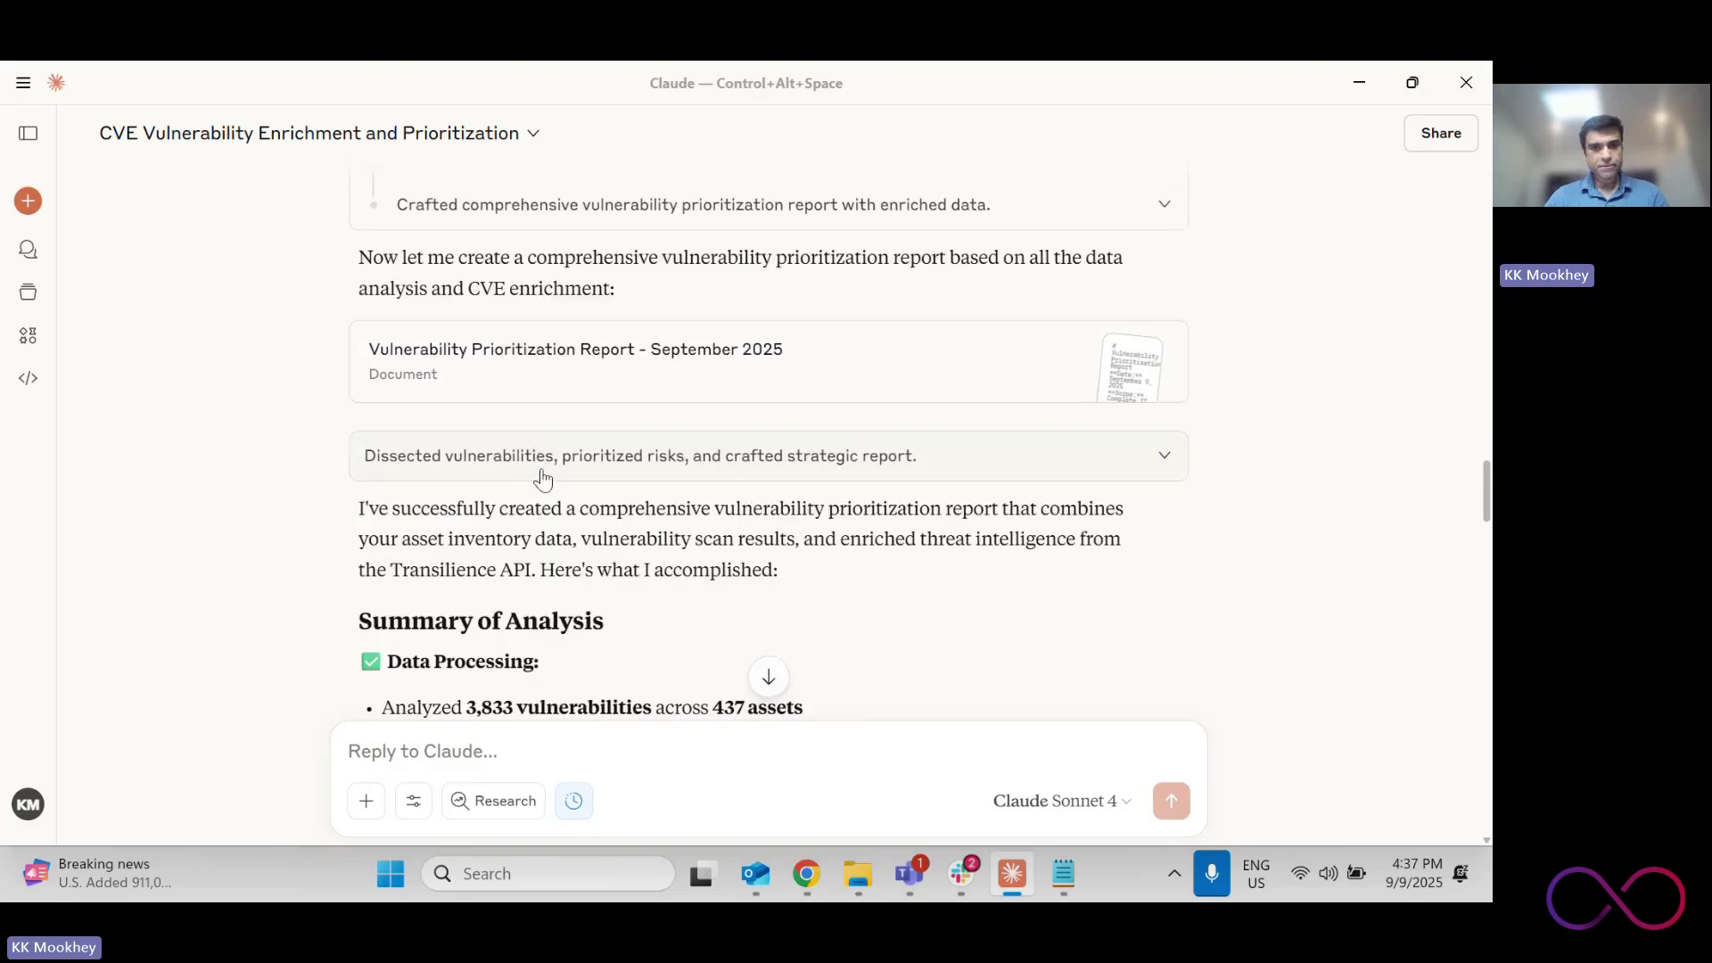
scroll(558, 523, "down", 1)
scroll(559, 532, "down", 4)
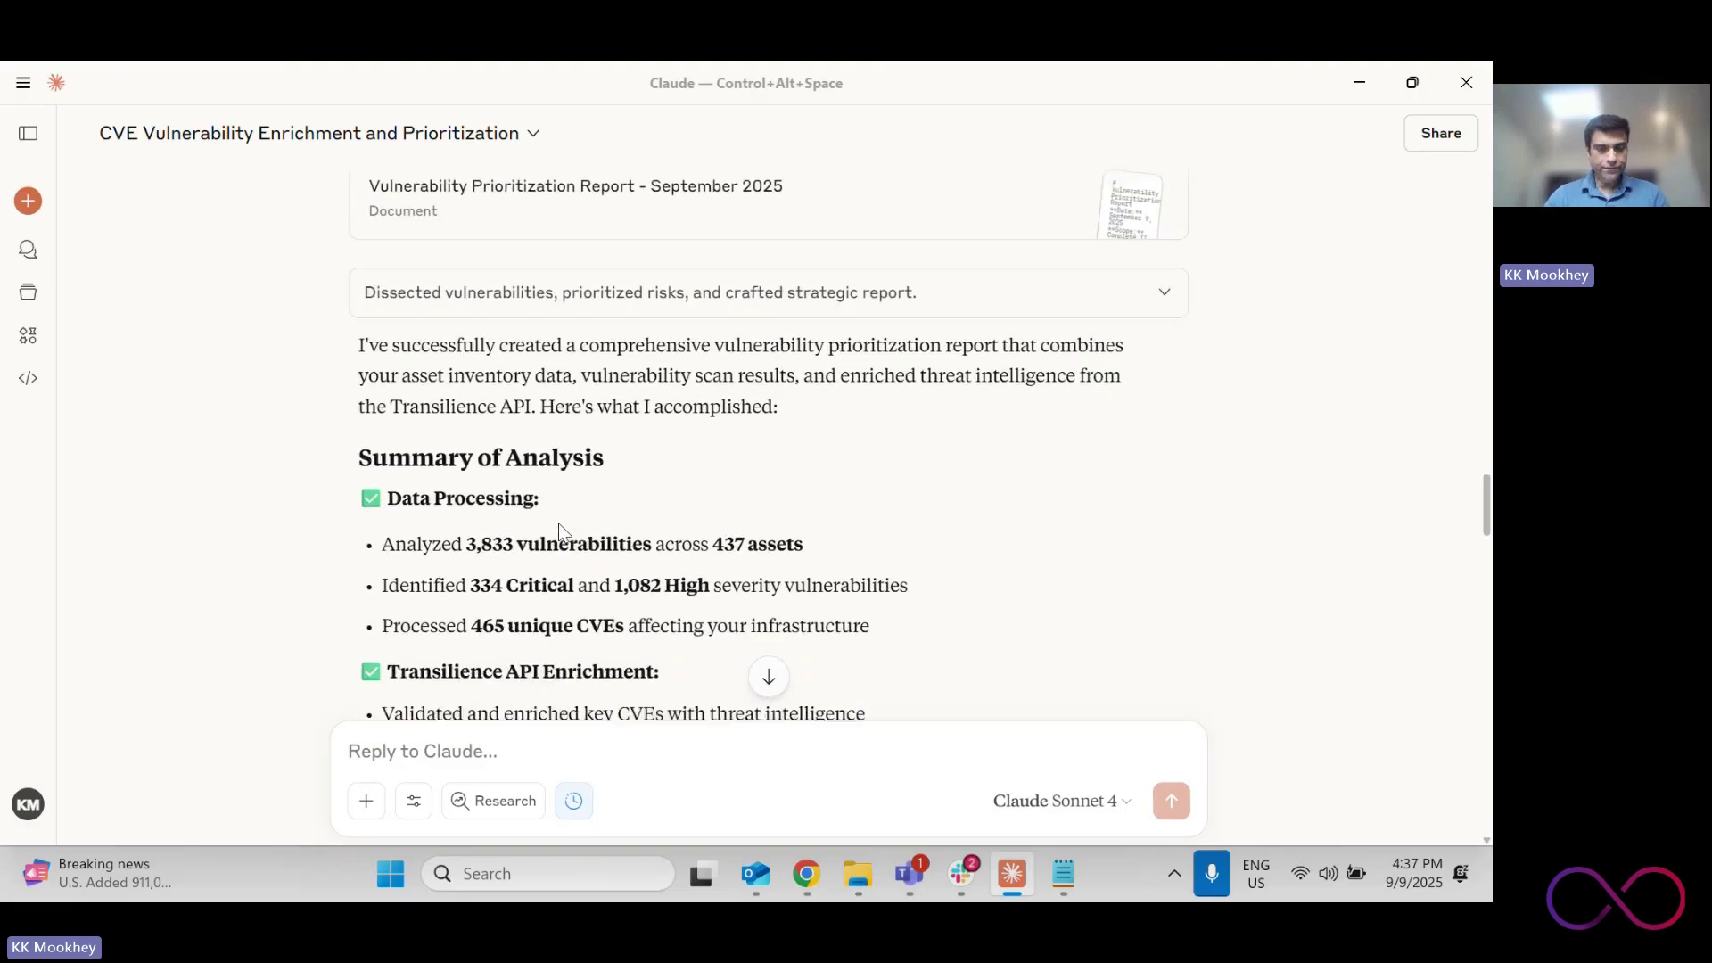
scroll(560, 523, "down", 4)
scroll(561, 532, "down", 1)
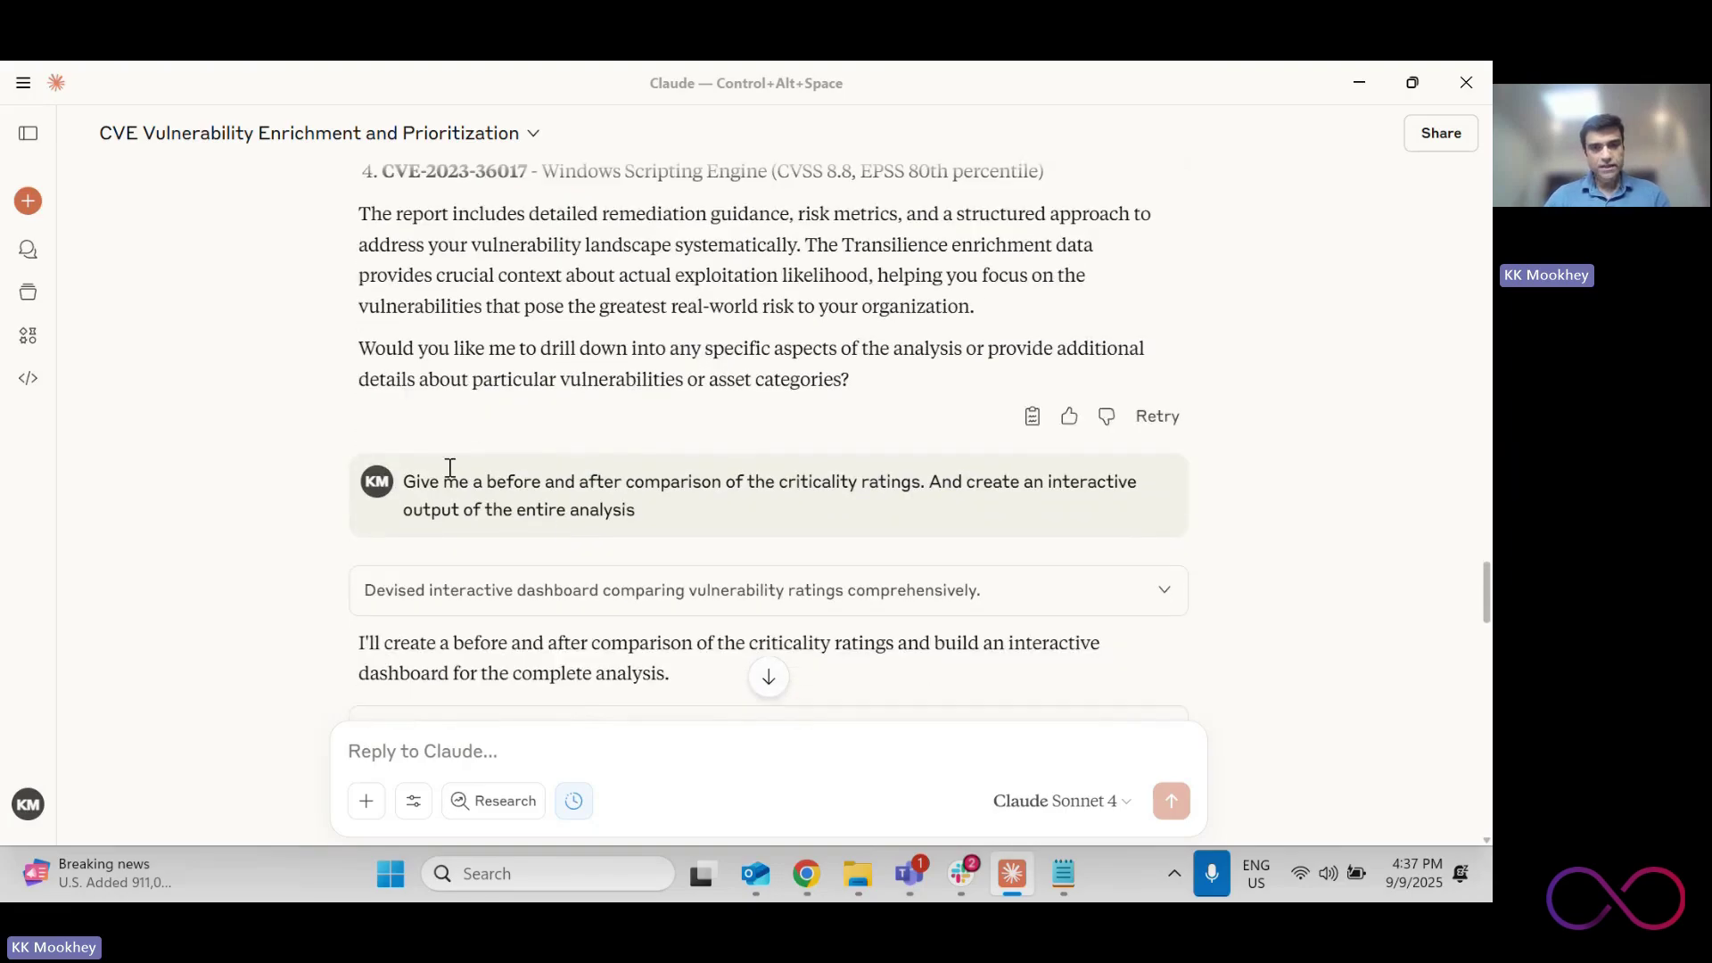
left_click_drag(432, 475, 941, 486)
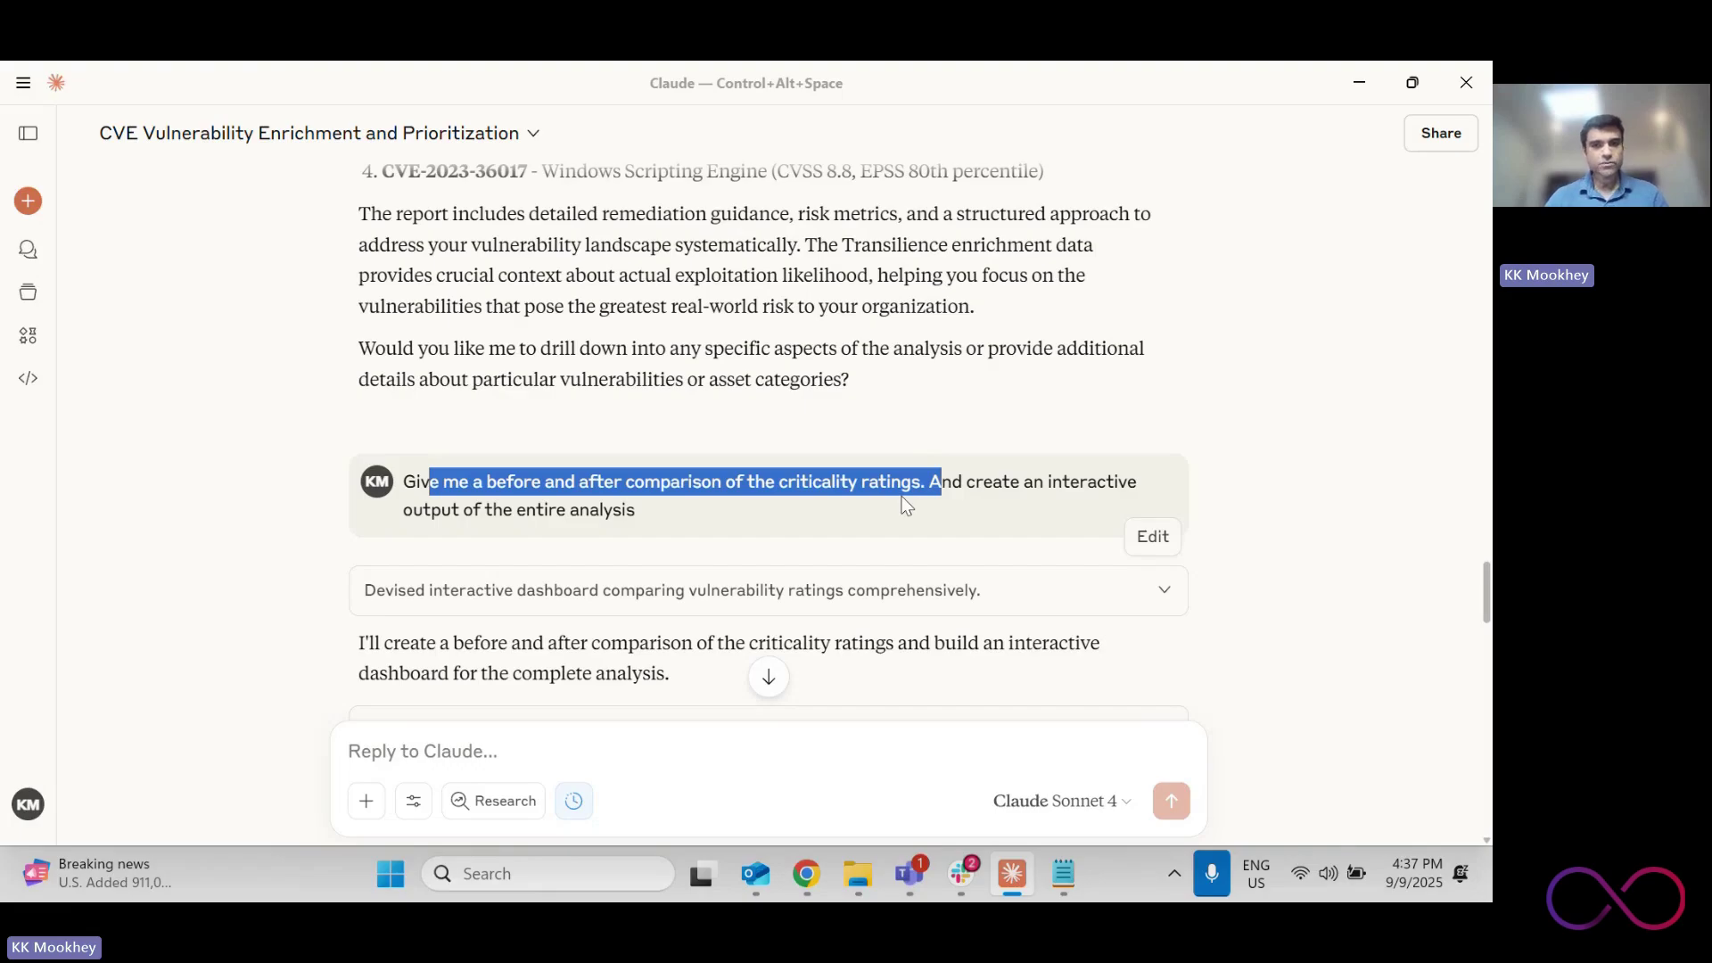
scroll(548, 518, "down", 6)
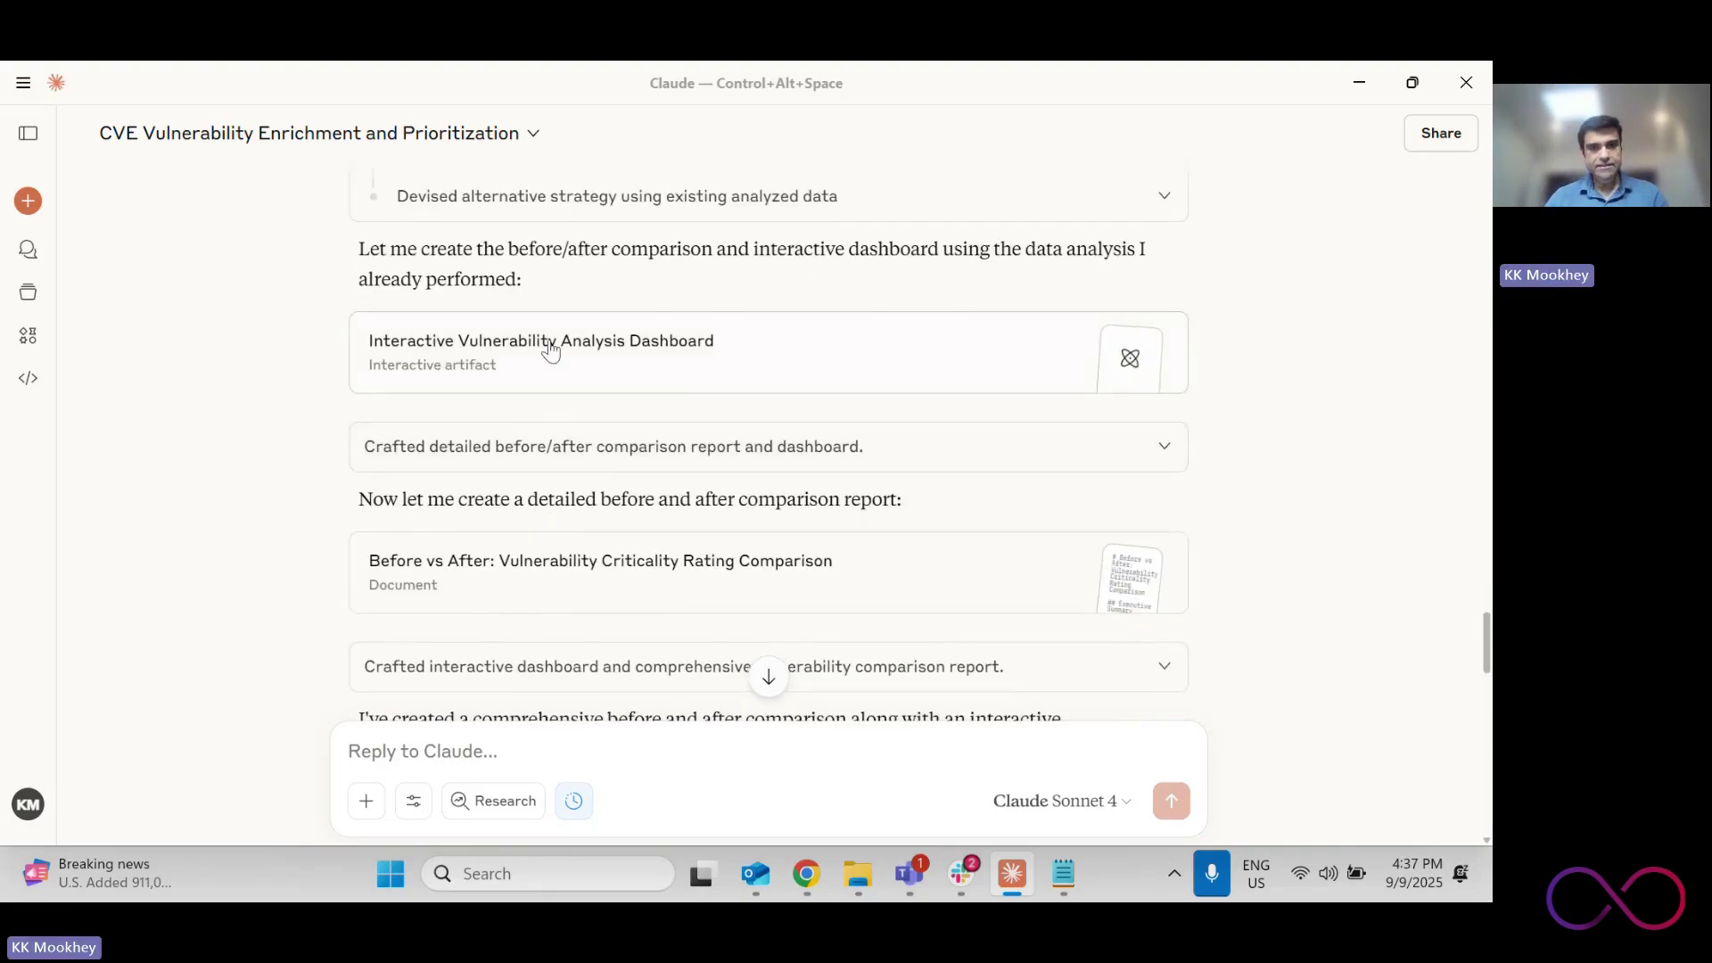
Open and widen the dashboard, highlighting counts: 334→127 critical (62% drop), 1,082 high, 2,125 medium, 292 low
left_click(547, 349)
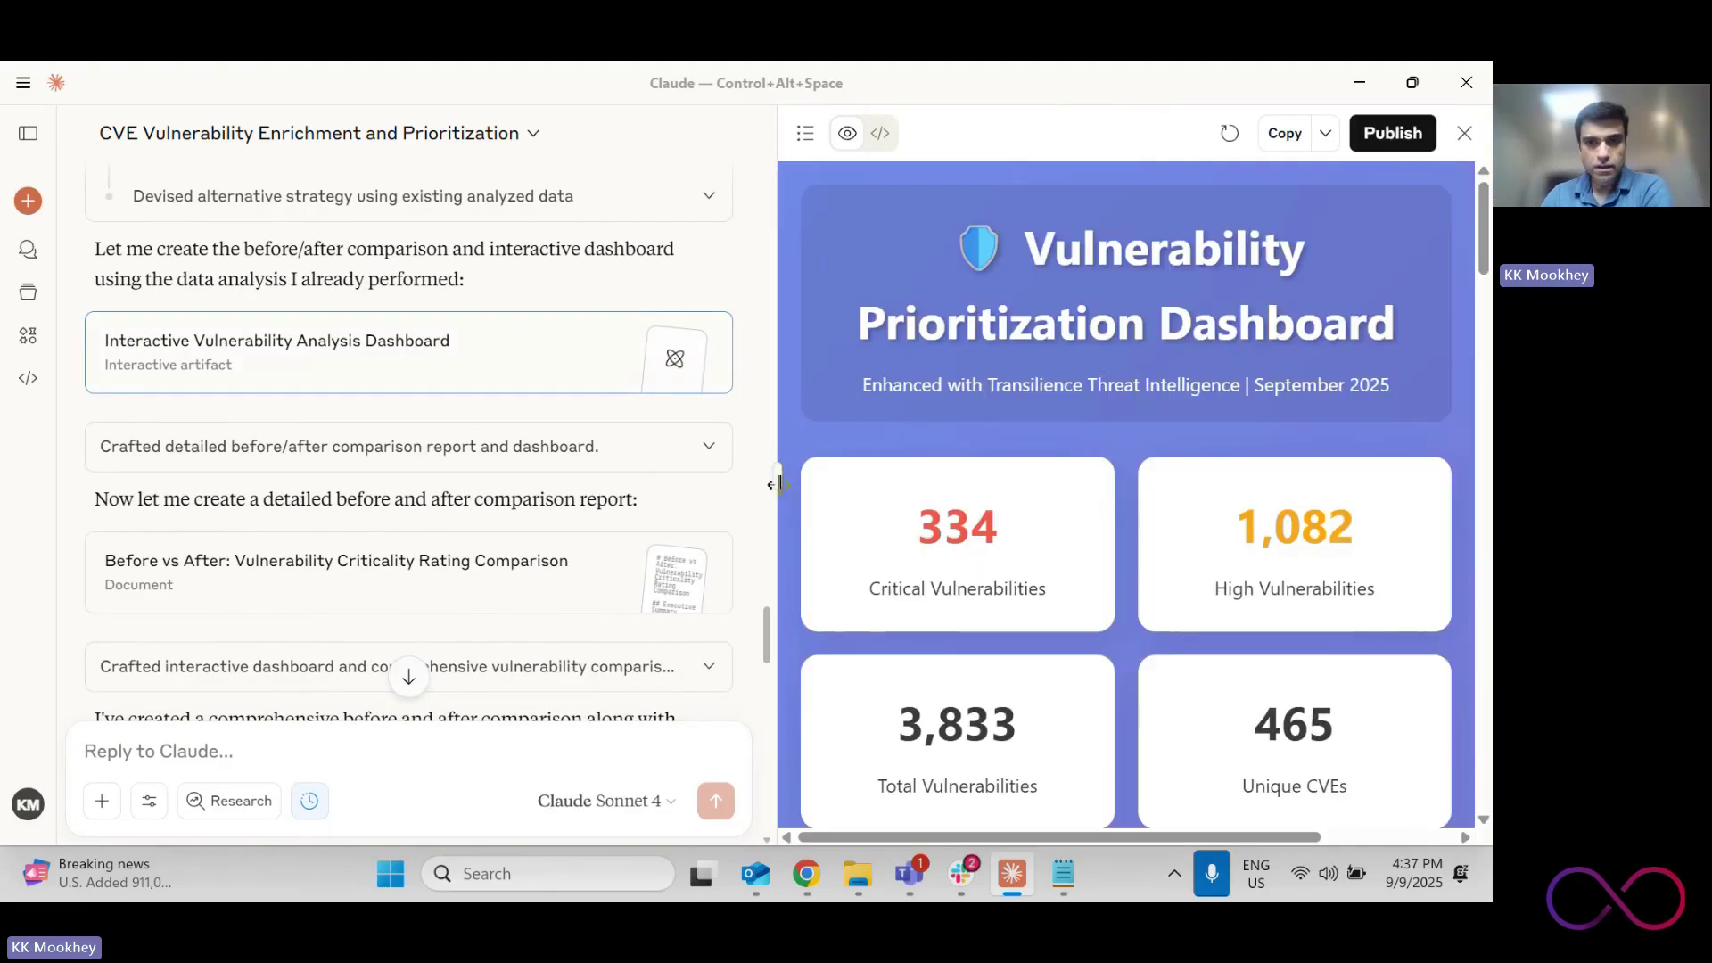
left_click_drag(775, 482, 404, 477)
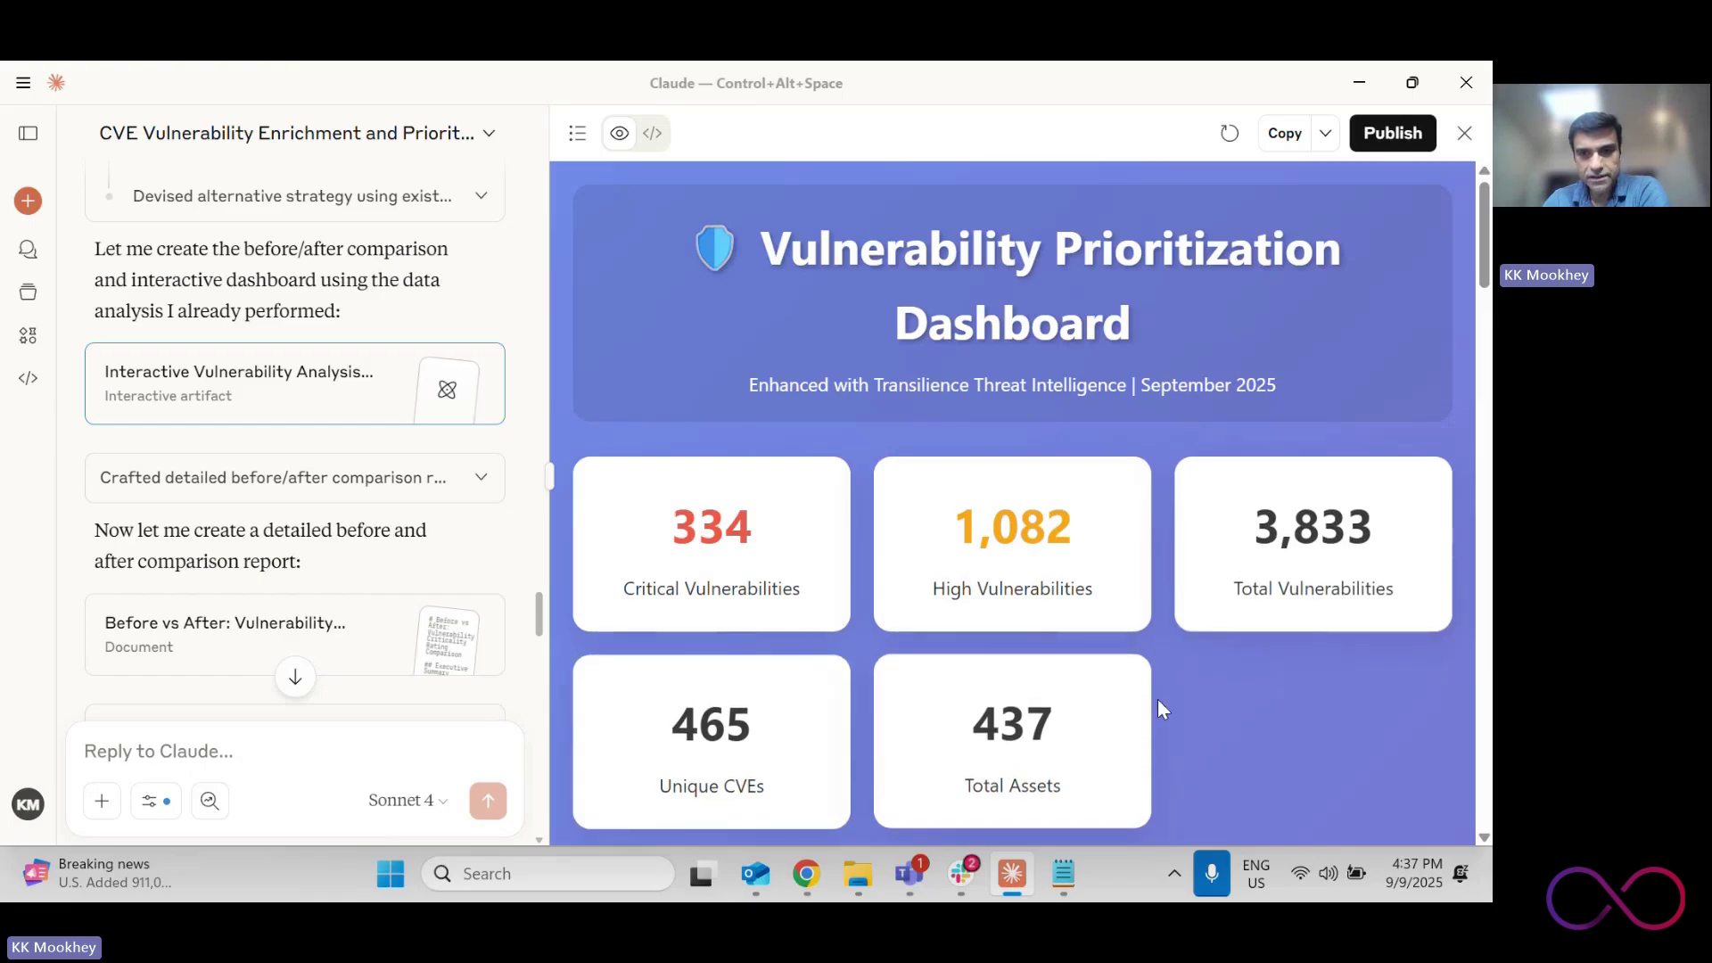
scroll(1157, 700, "down", 6)
scroll(1158, 700, "down", 2)
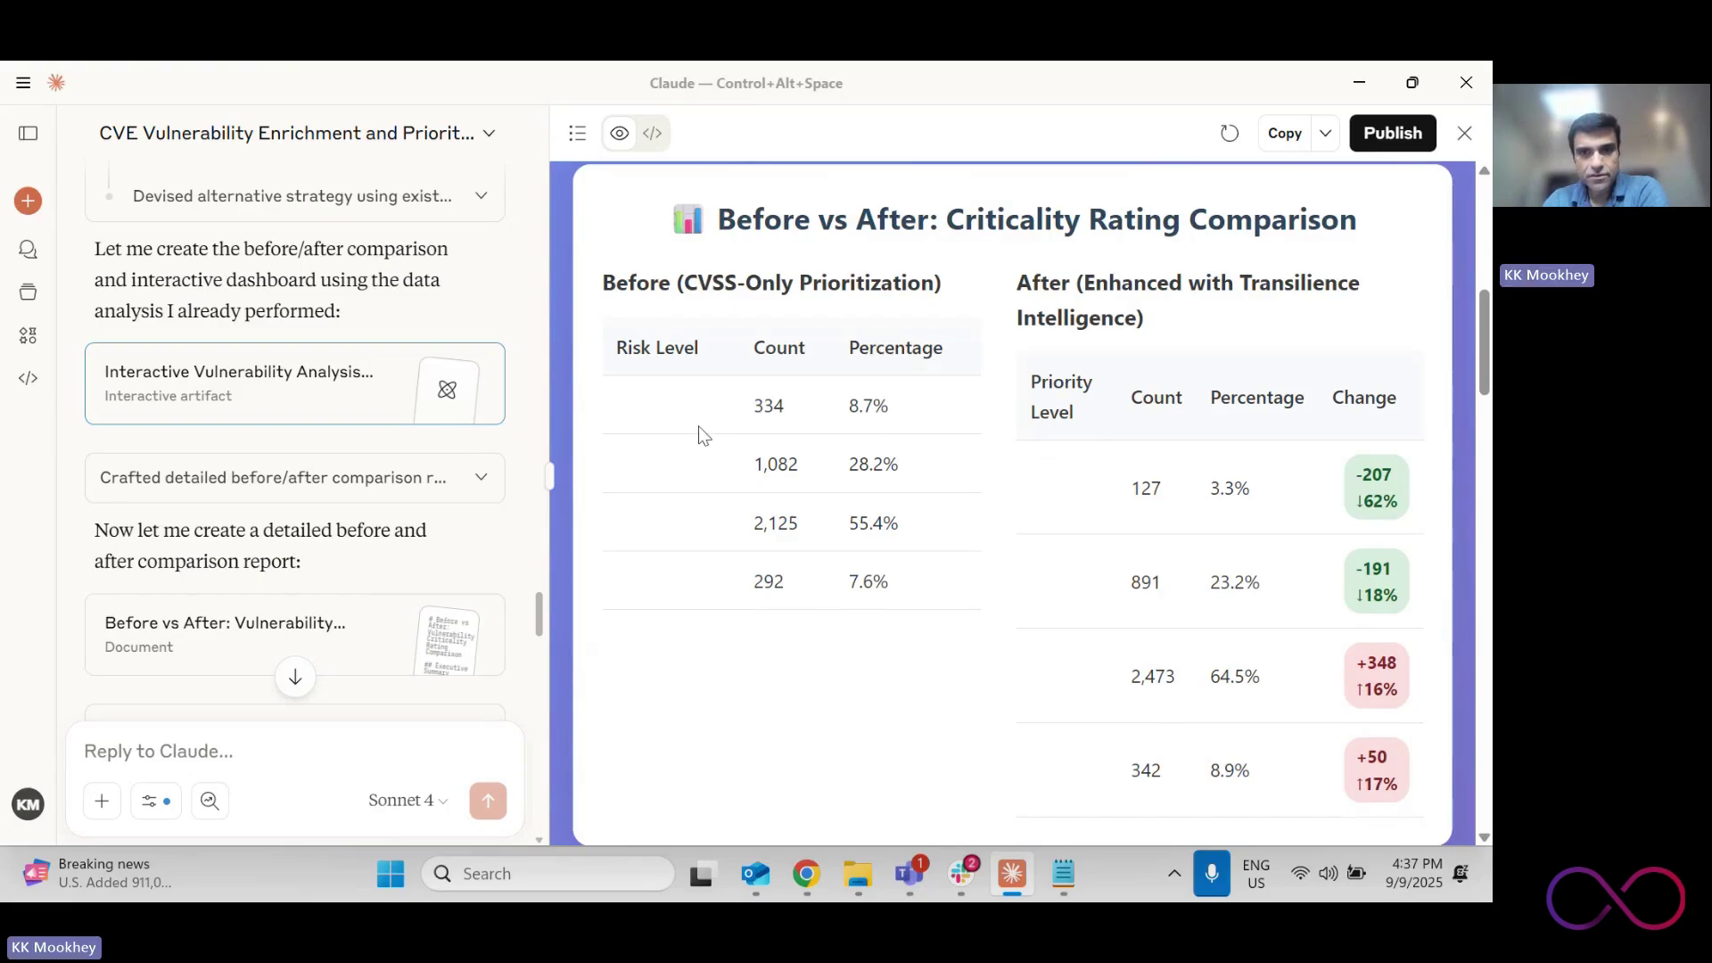
left_click_drag(755, 406, 805, 415)
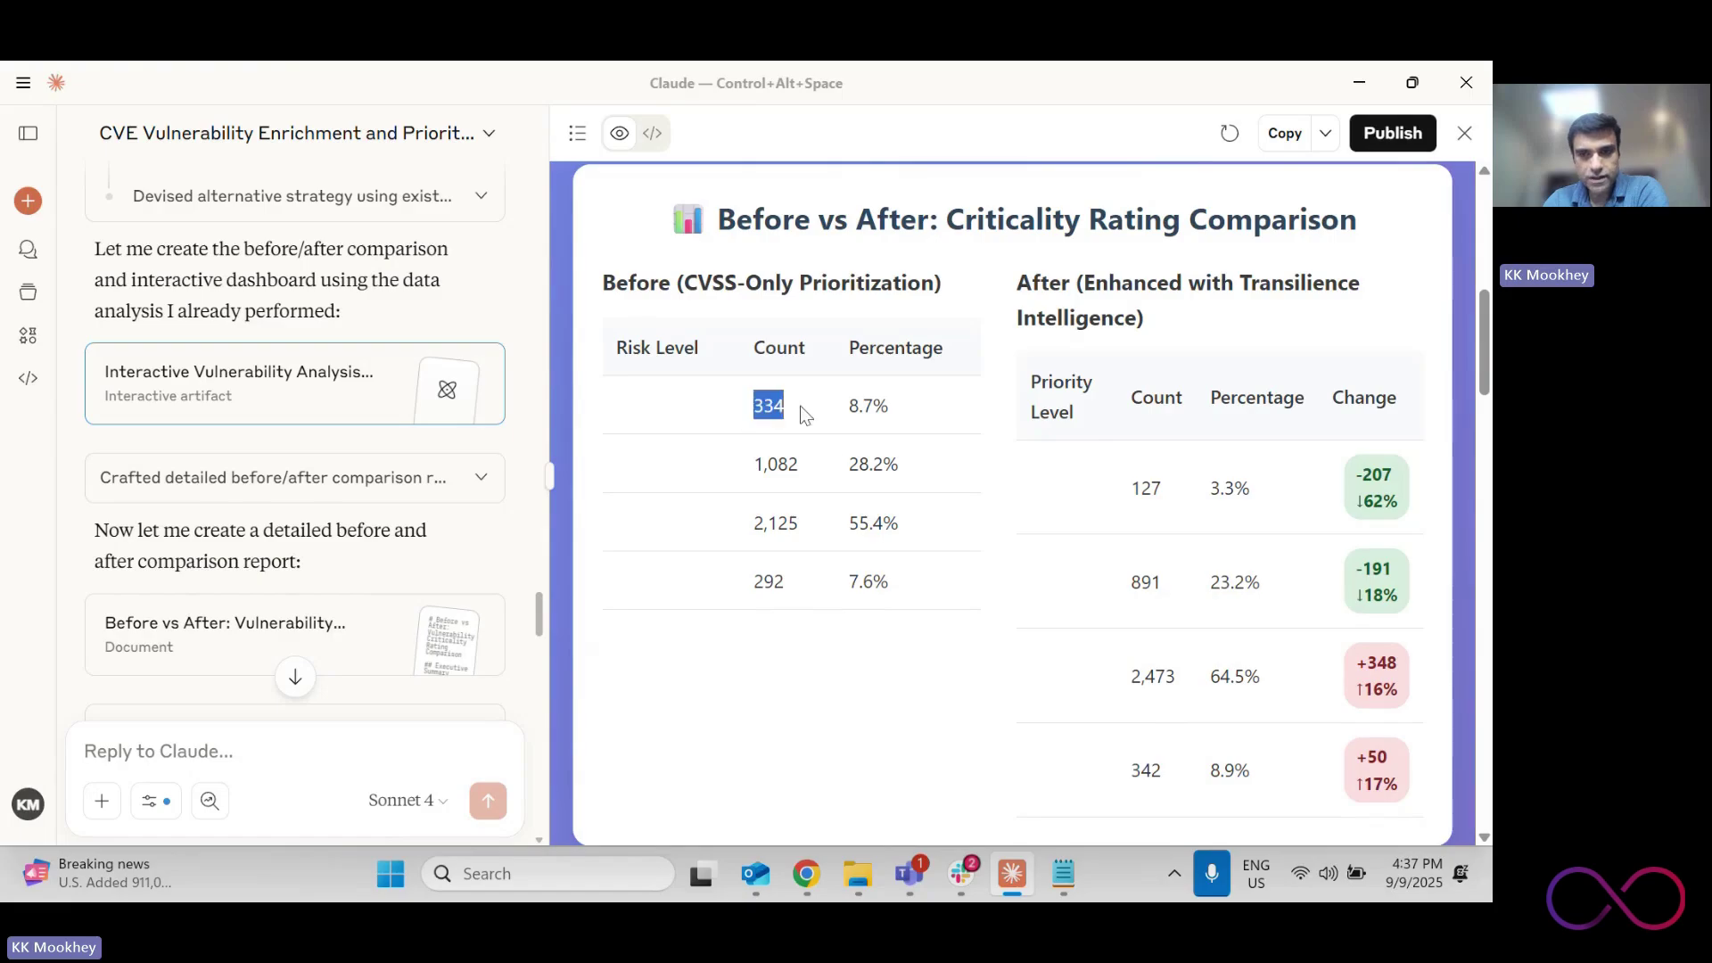
left_click_drag(1133, 488, 1164, 492)
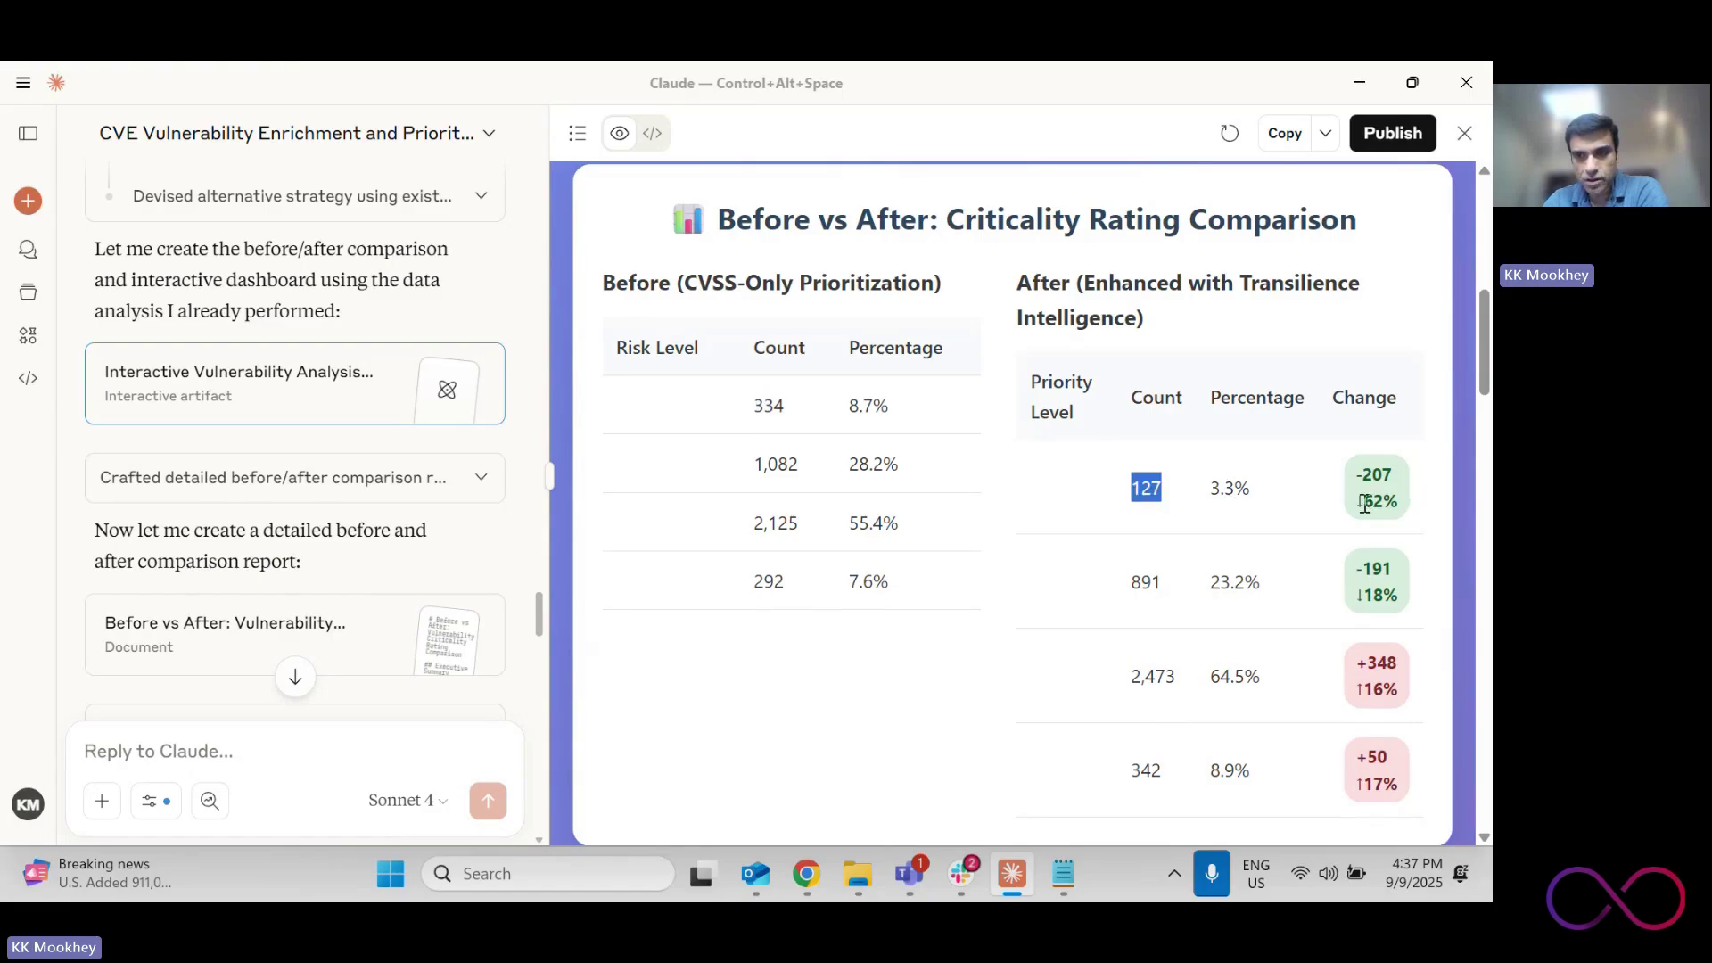
left_click_drag(1364, 502, 1401, 505)
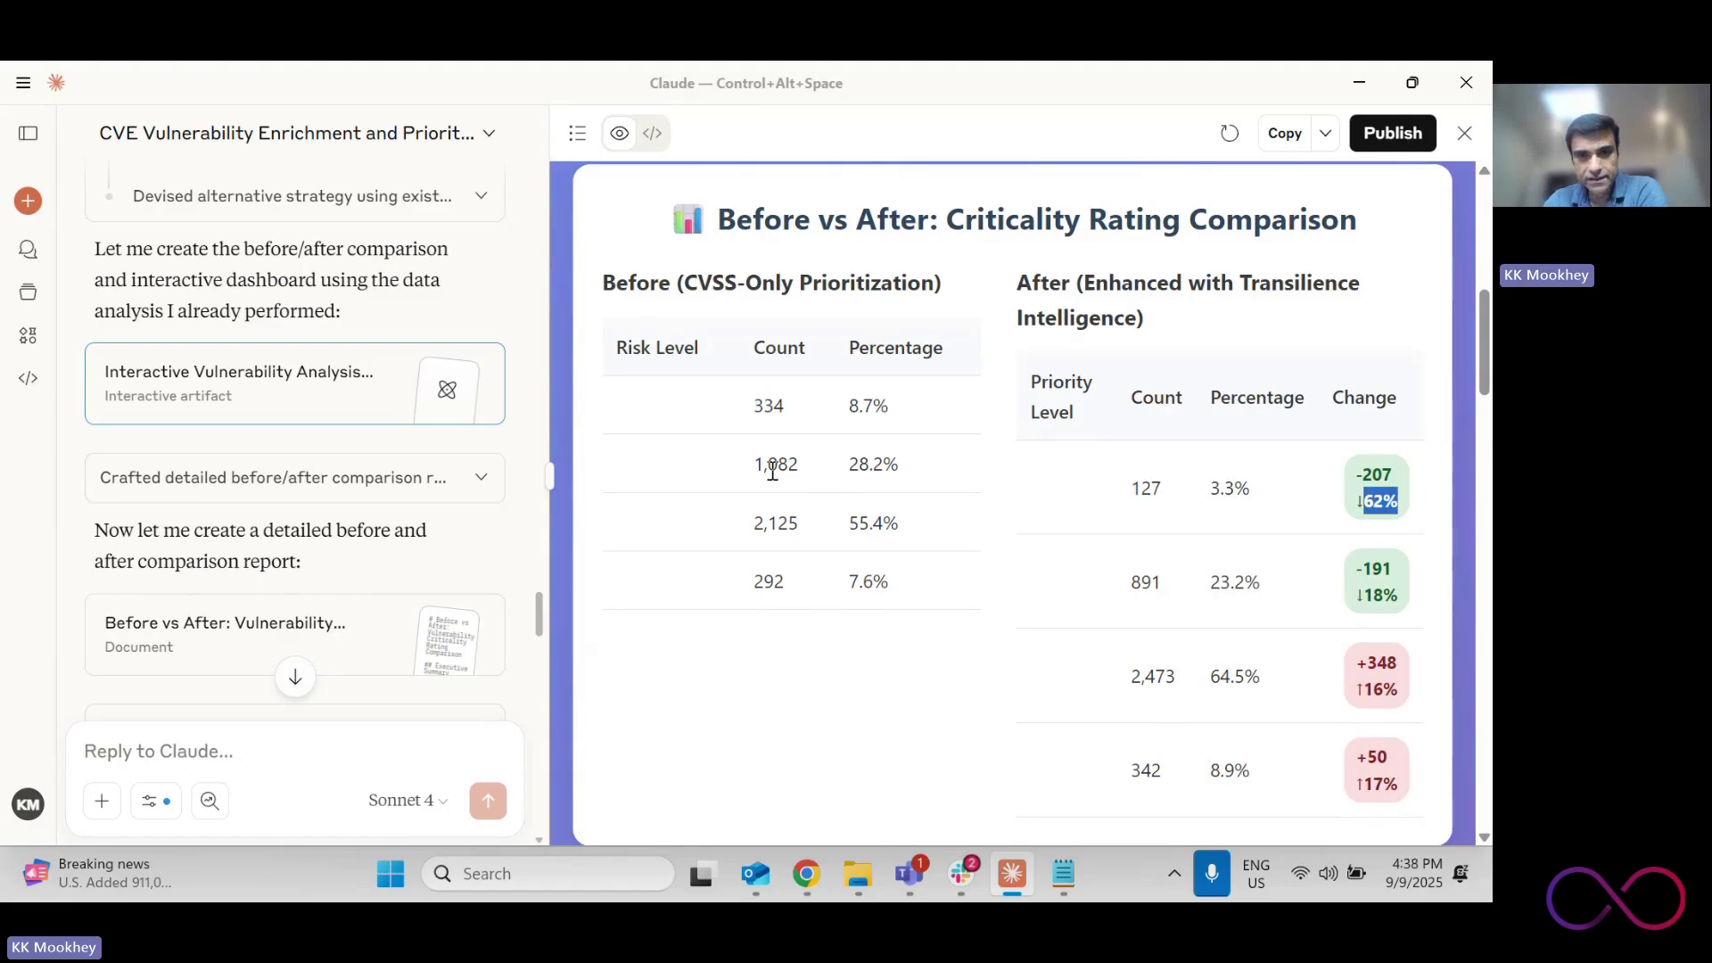
left_click_drag(753, 465, 809, 471)
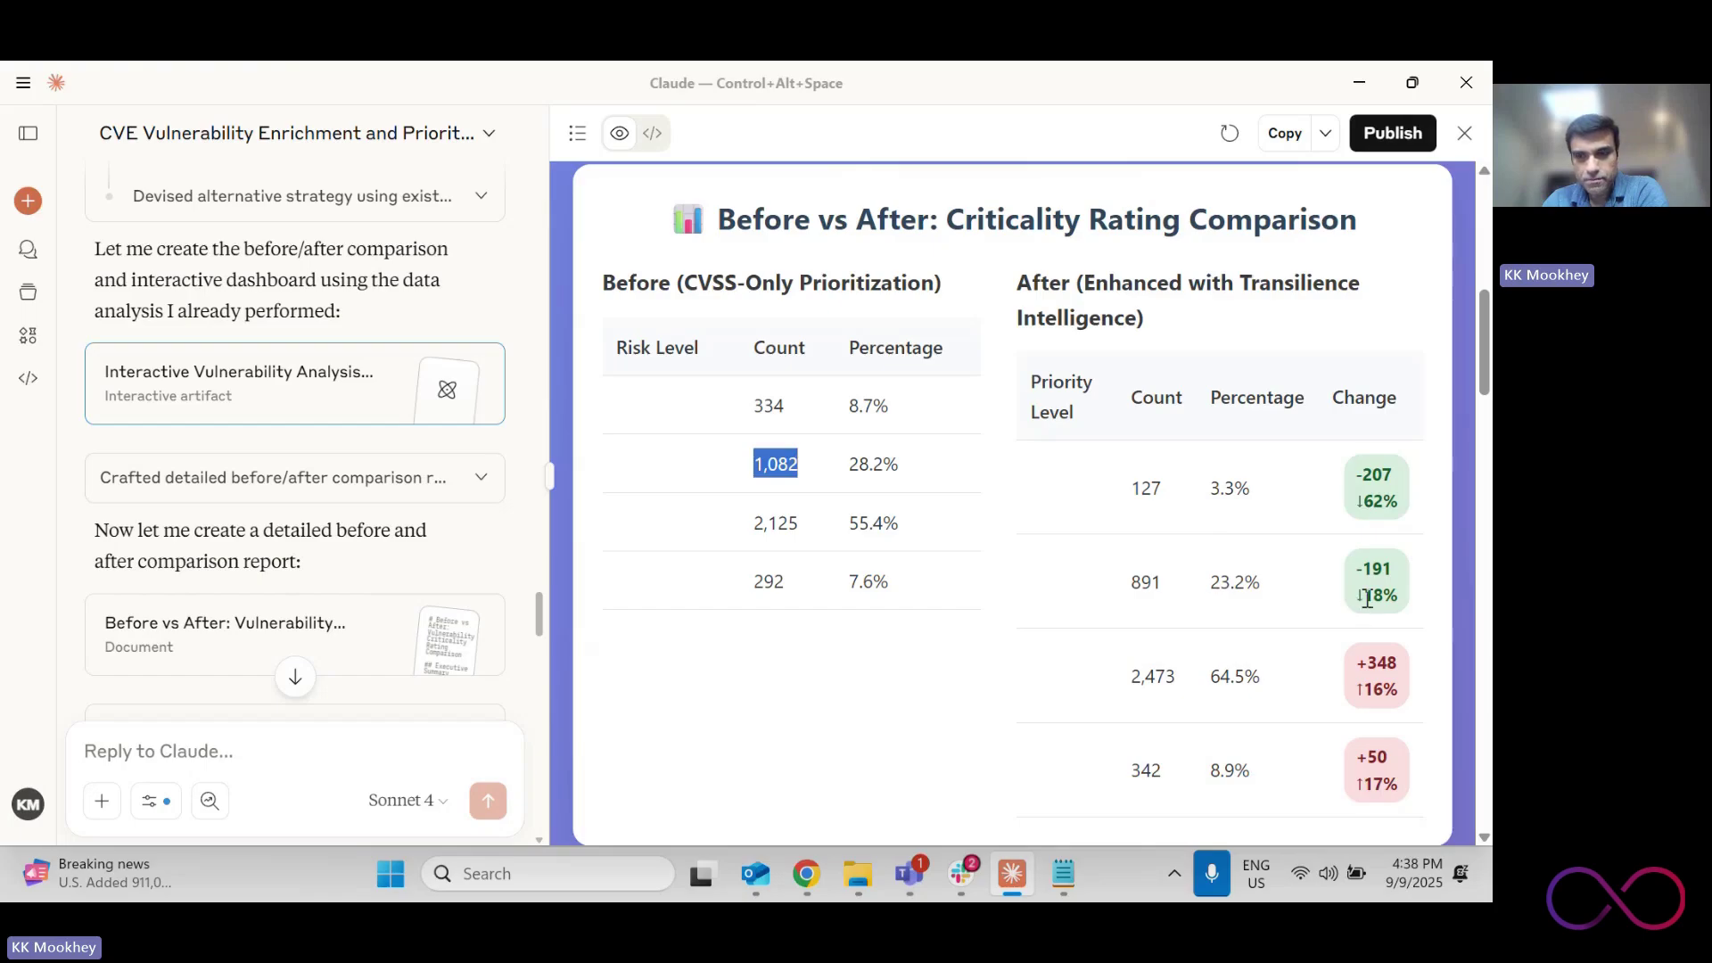
left_click(1398, 594)
left_click_drag(754, 525, 801, 526)
left_click_drag(753, 581, 796, 585)
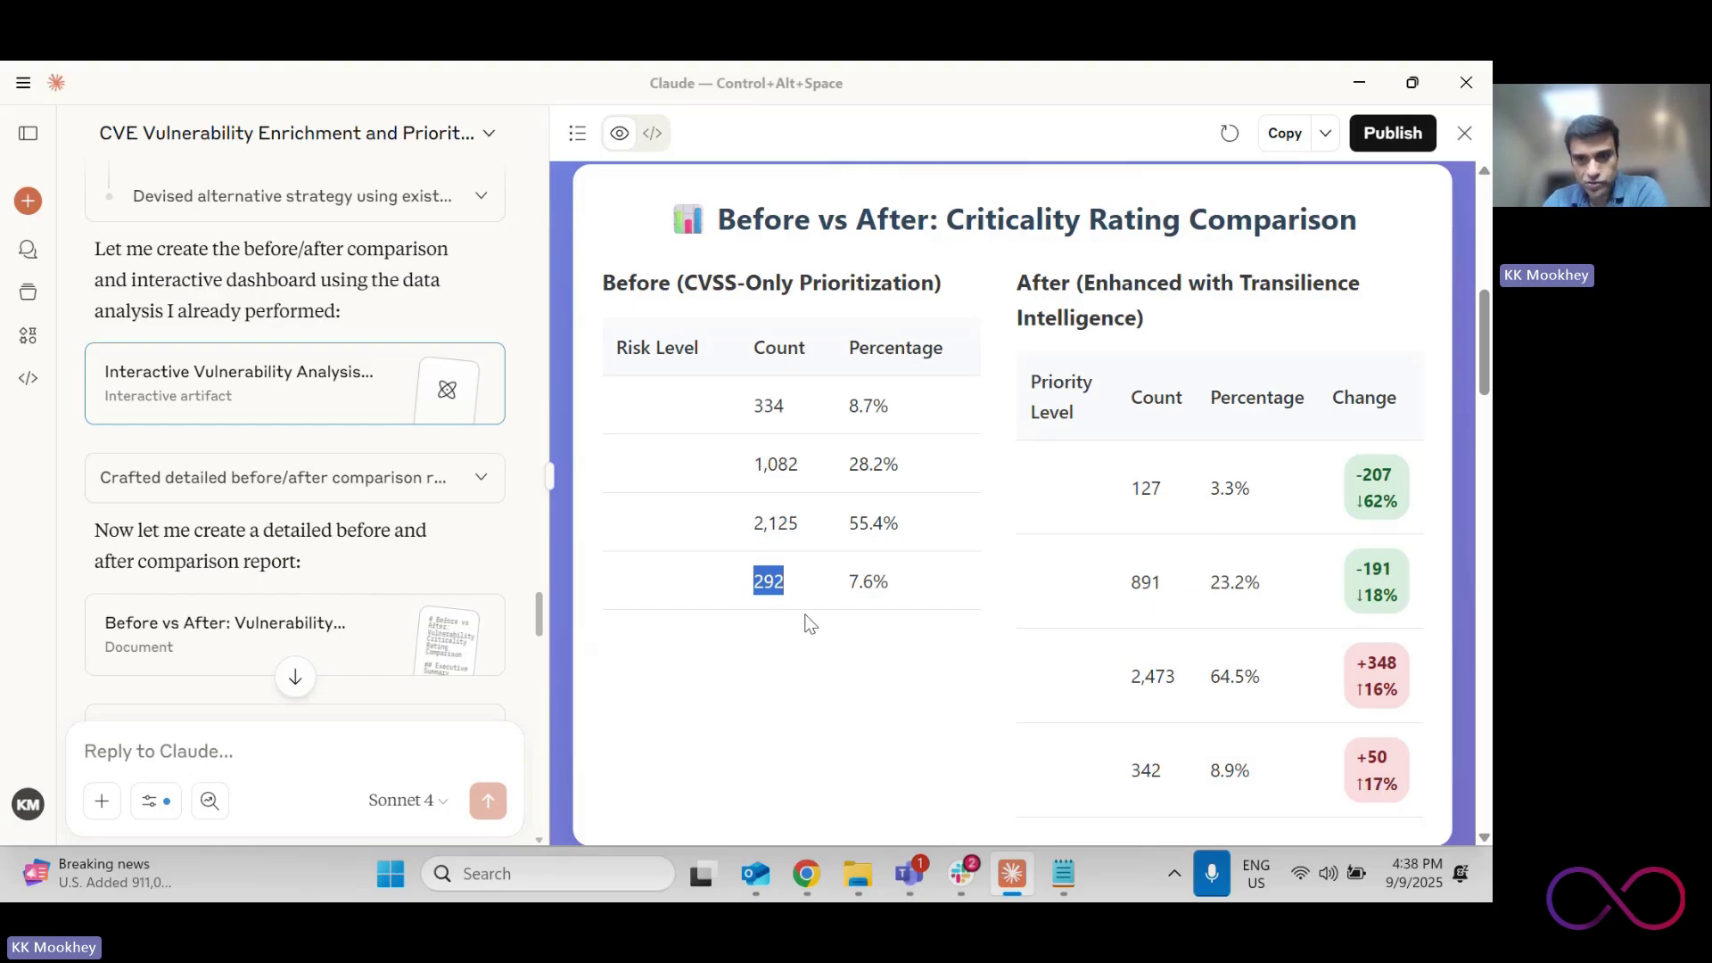
Filter the dashboard to P2 - High priority, all EPSS scores and the Network attack vector
scroll(809, 623, "down", 5)
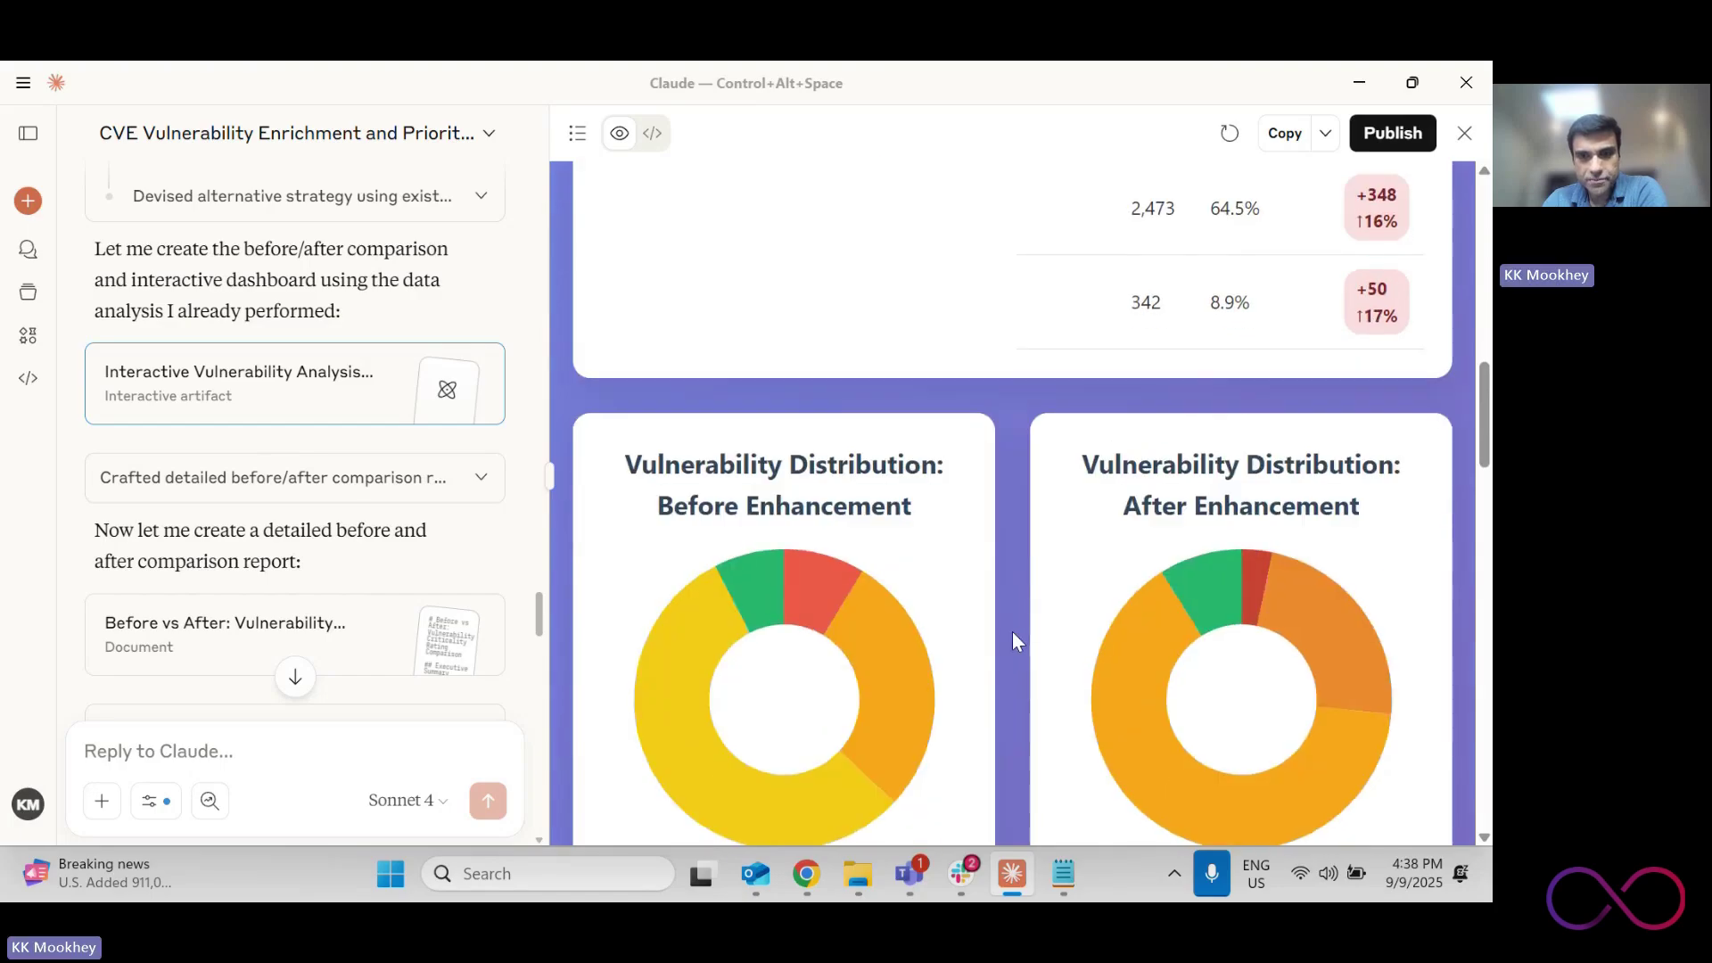
scroll(1013, 631, "down", 6)
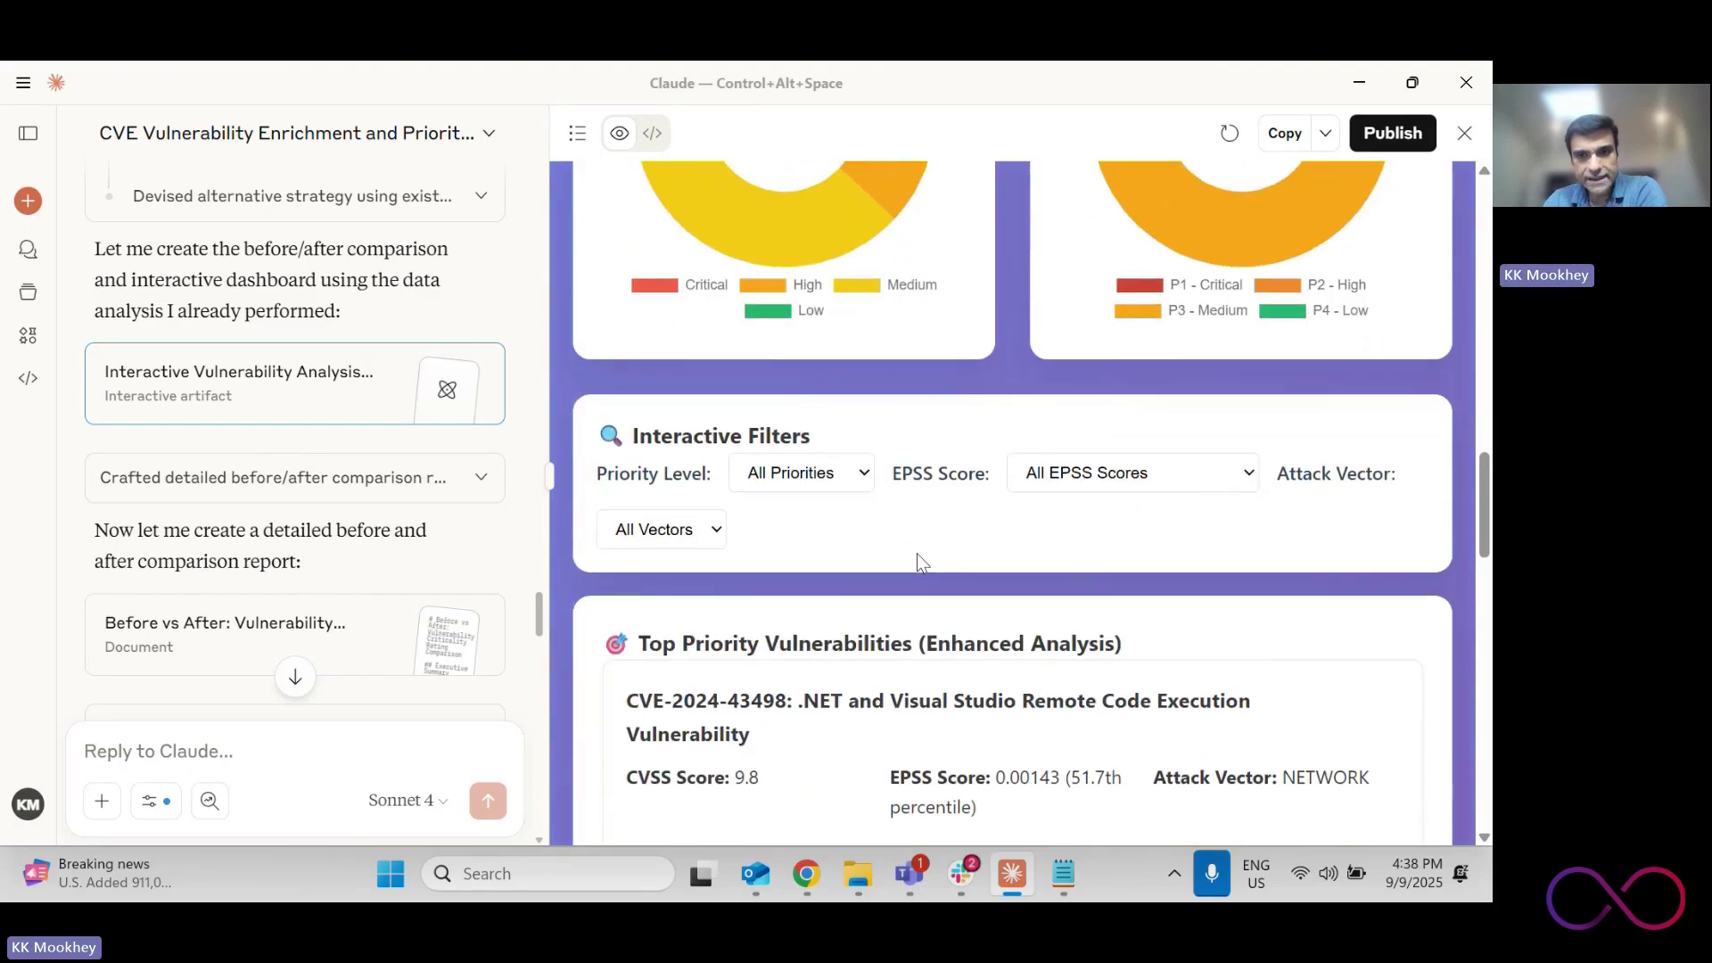
scroll(917, 553, "down", 1)
left_click(849, 362)
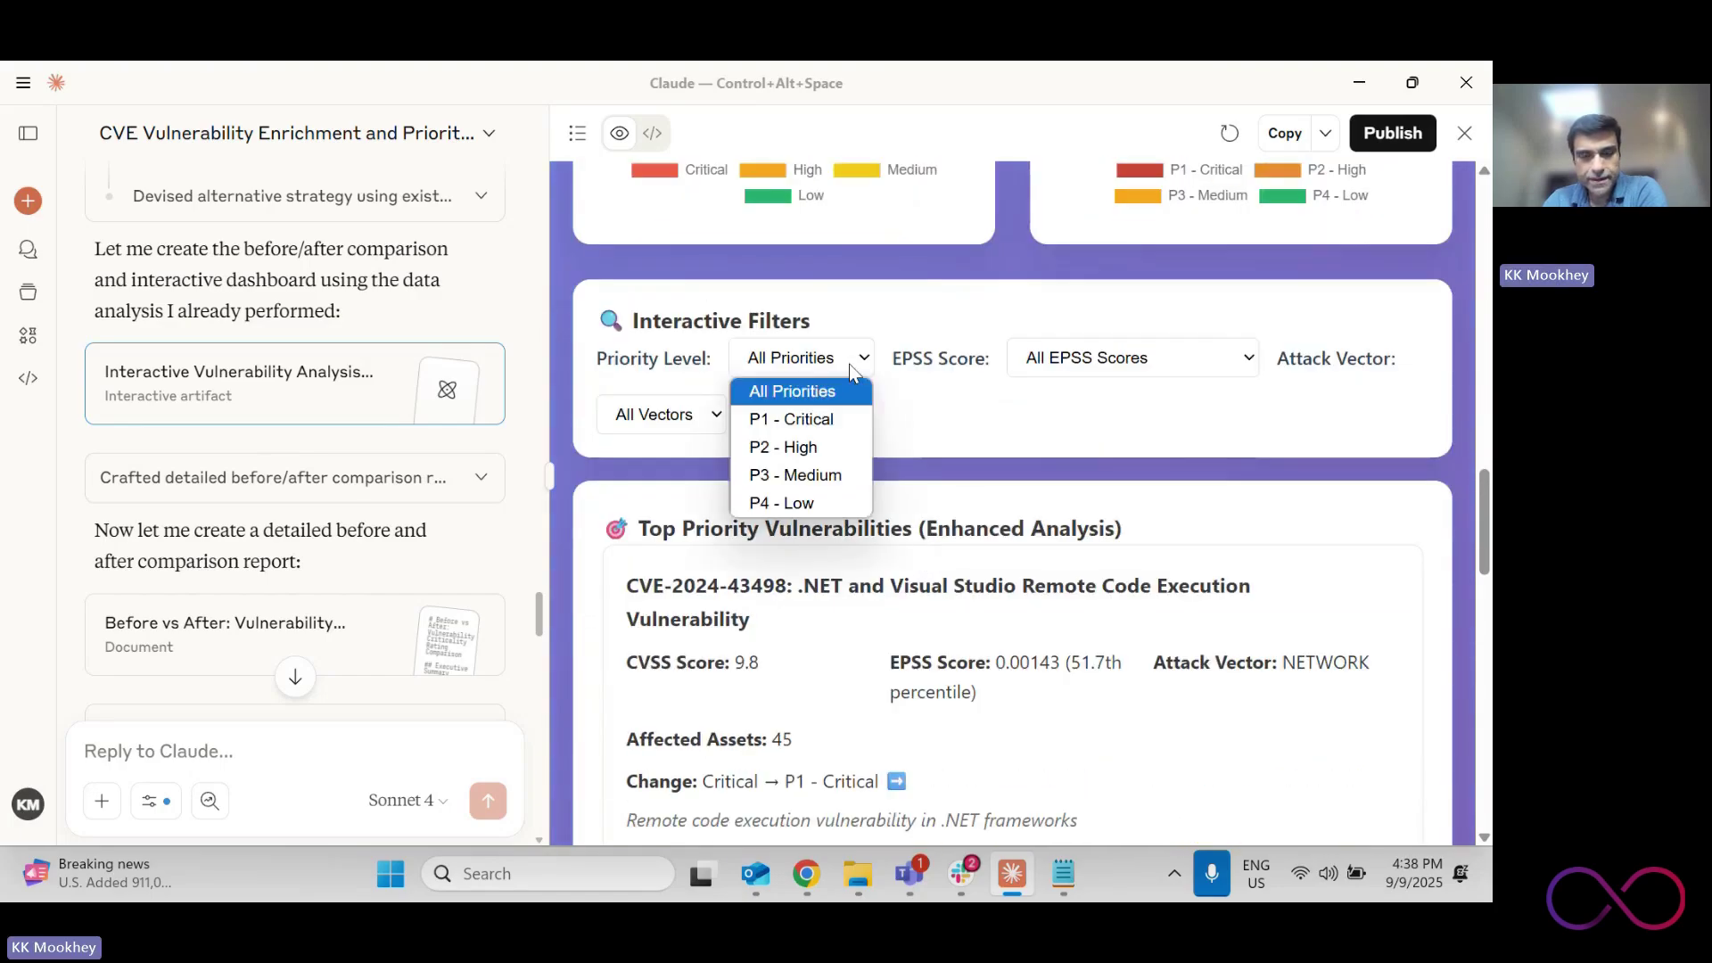
left_click(809, 421)
scroll(987, 533, "down", 10)
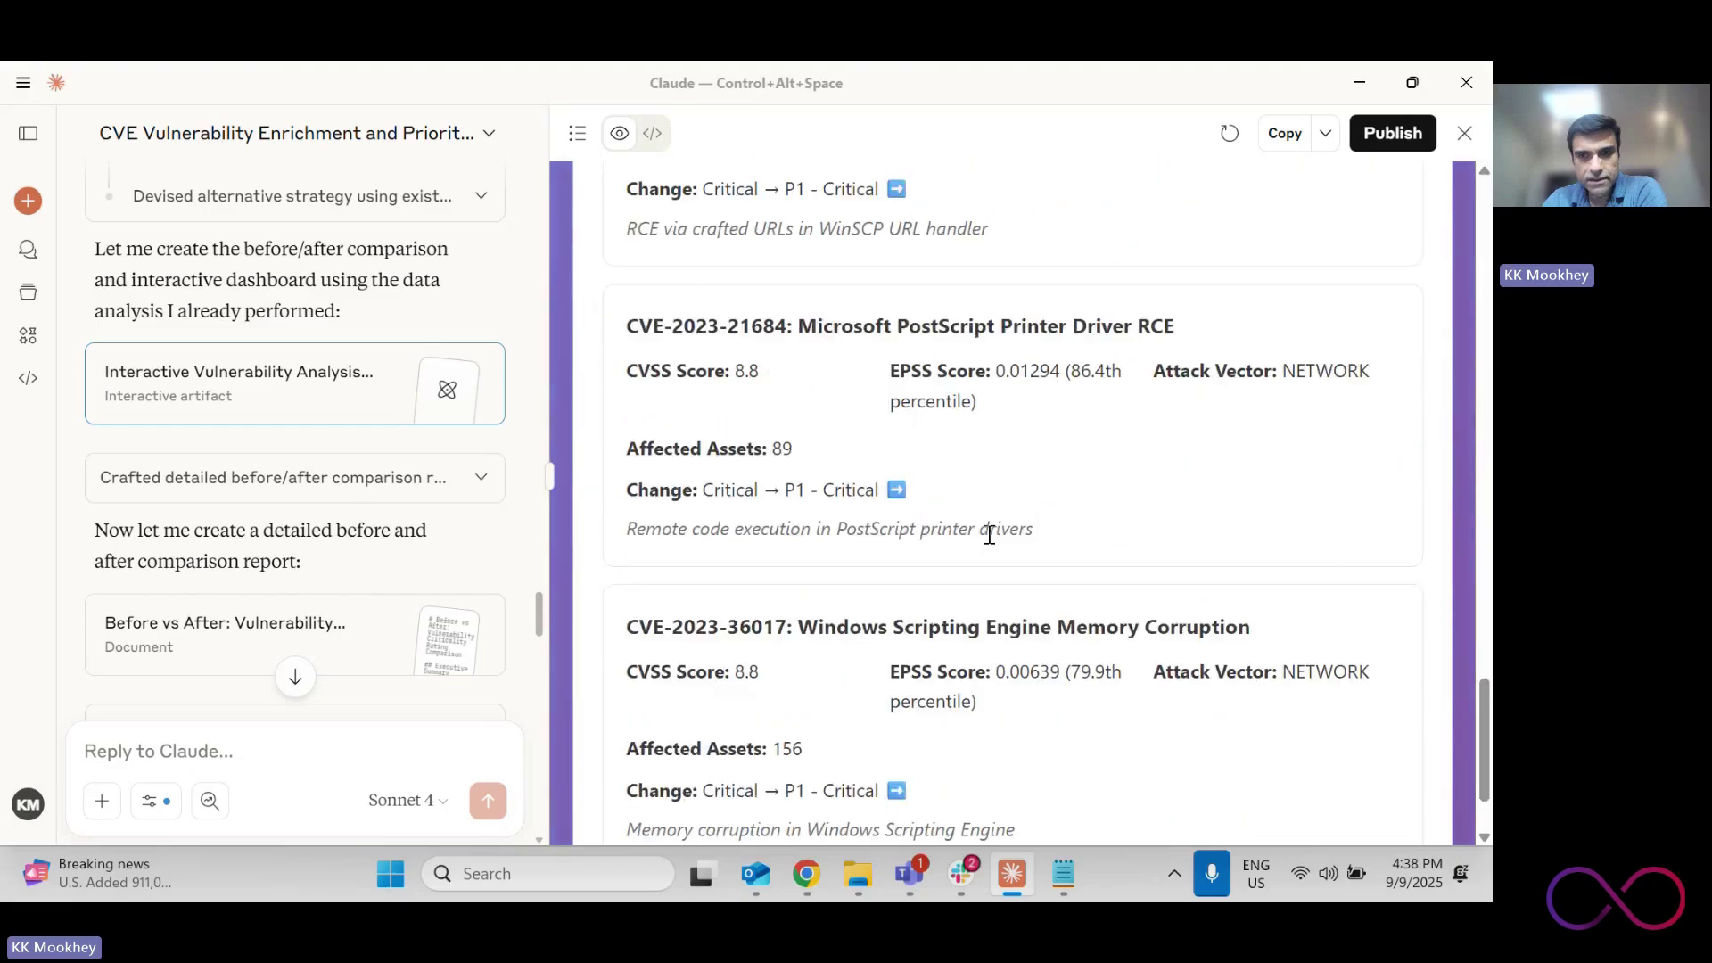
scroll(987, 535, "up", 10)
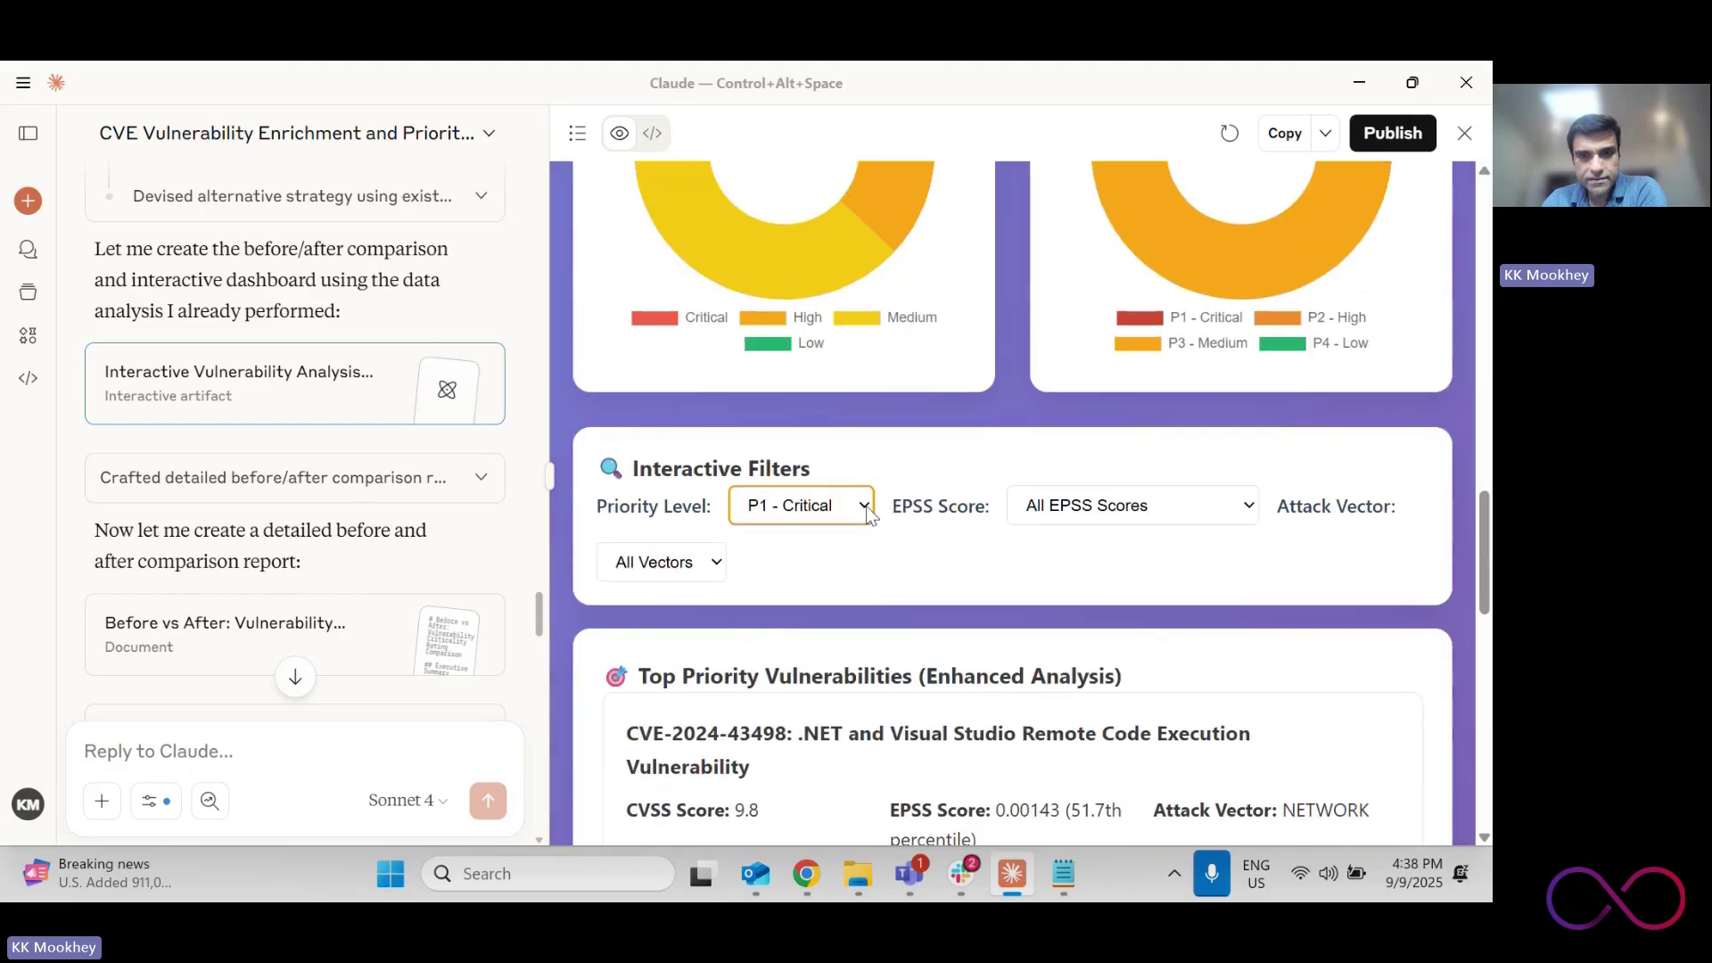
left_click(864, 507)
left_click(800, 597)
left_click(1075, 513)
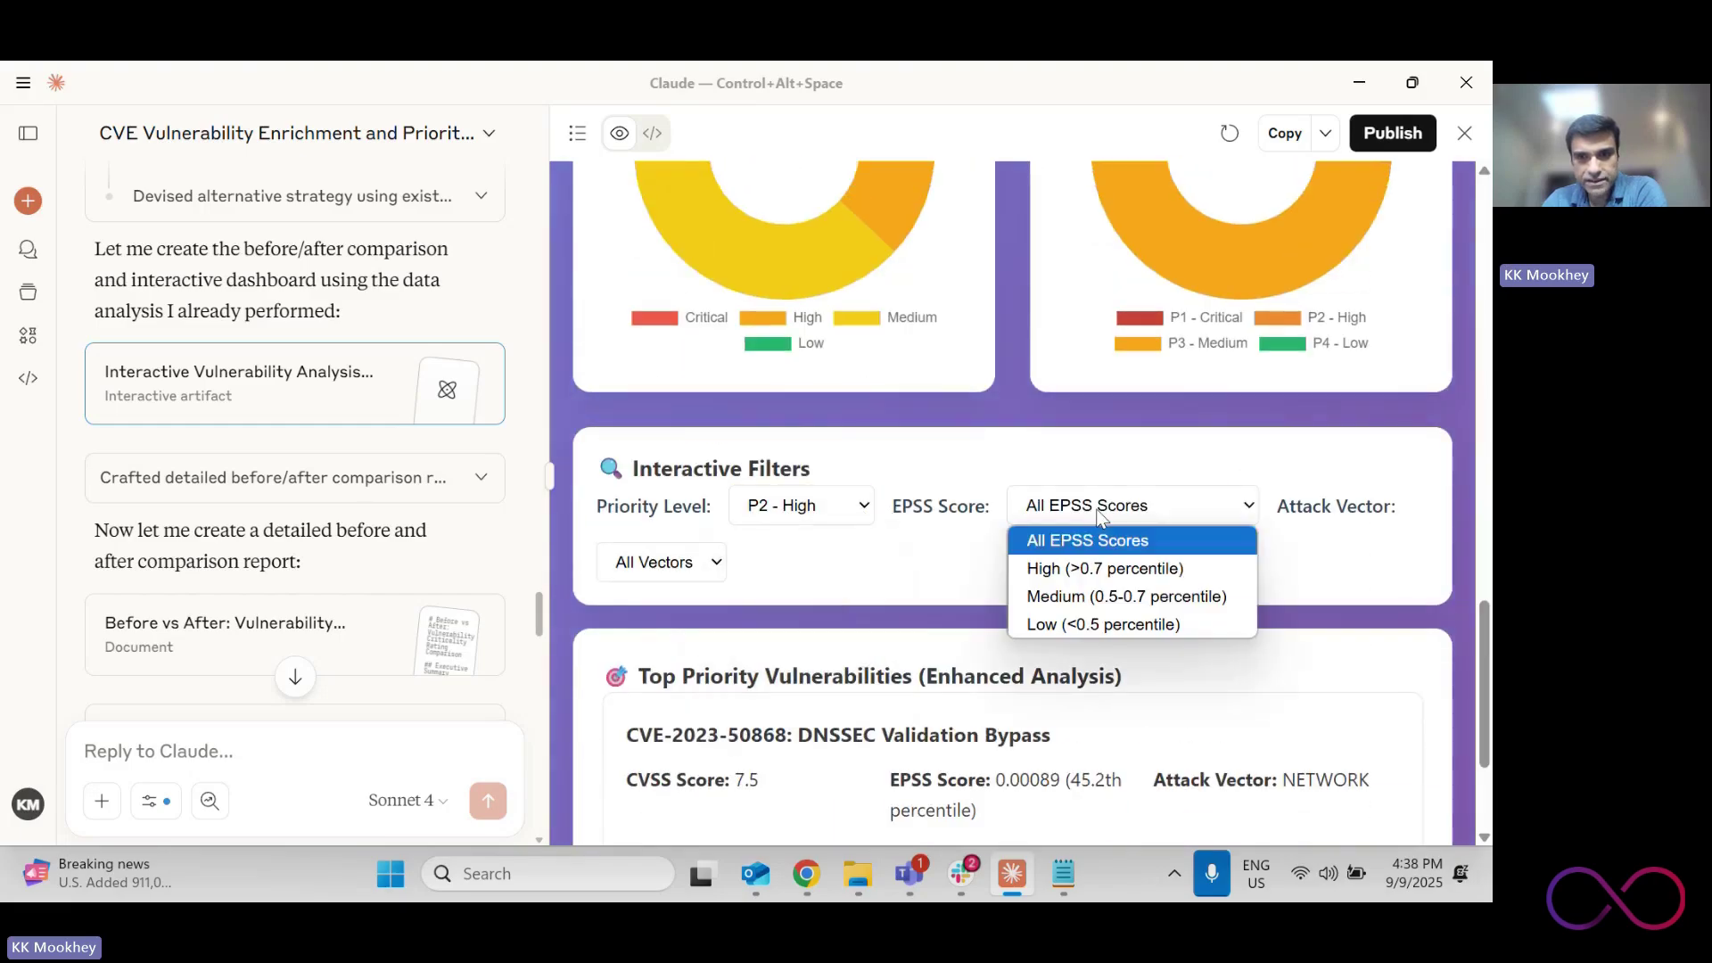
left_click(1309, 547)
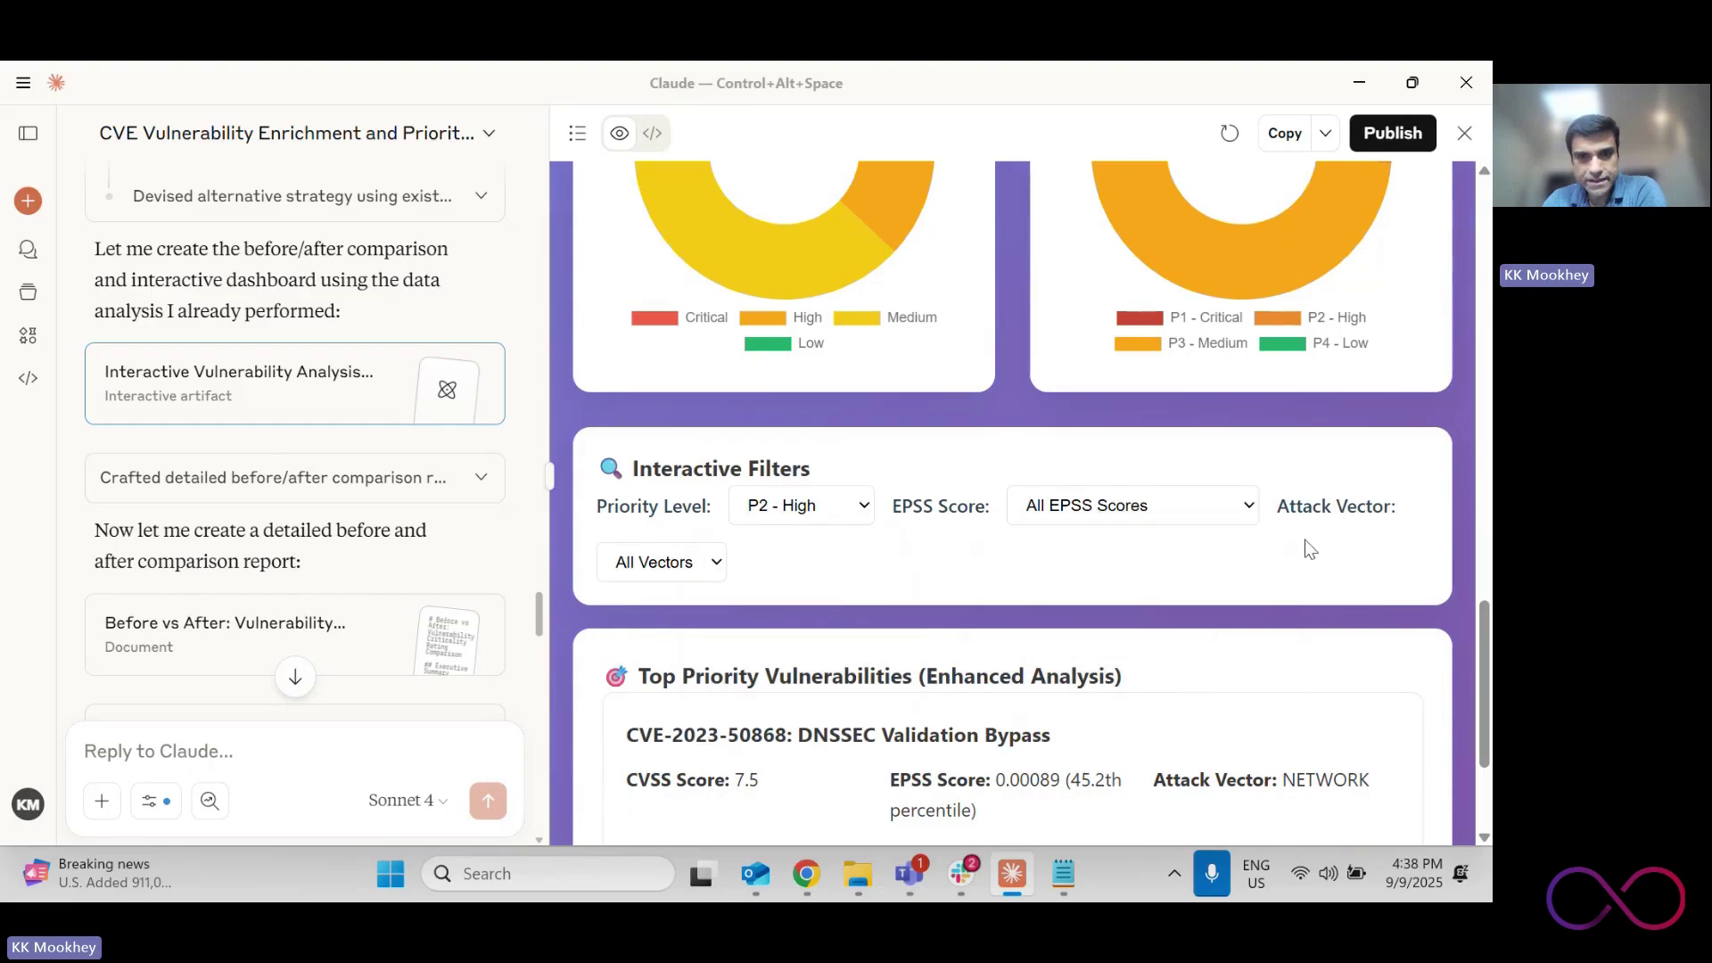
left_click(695, 571)
left_click(642, 619)
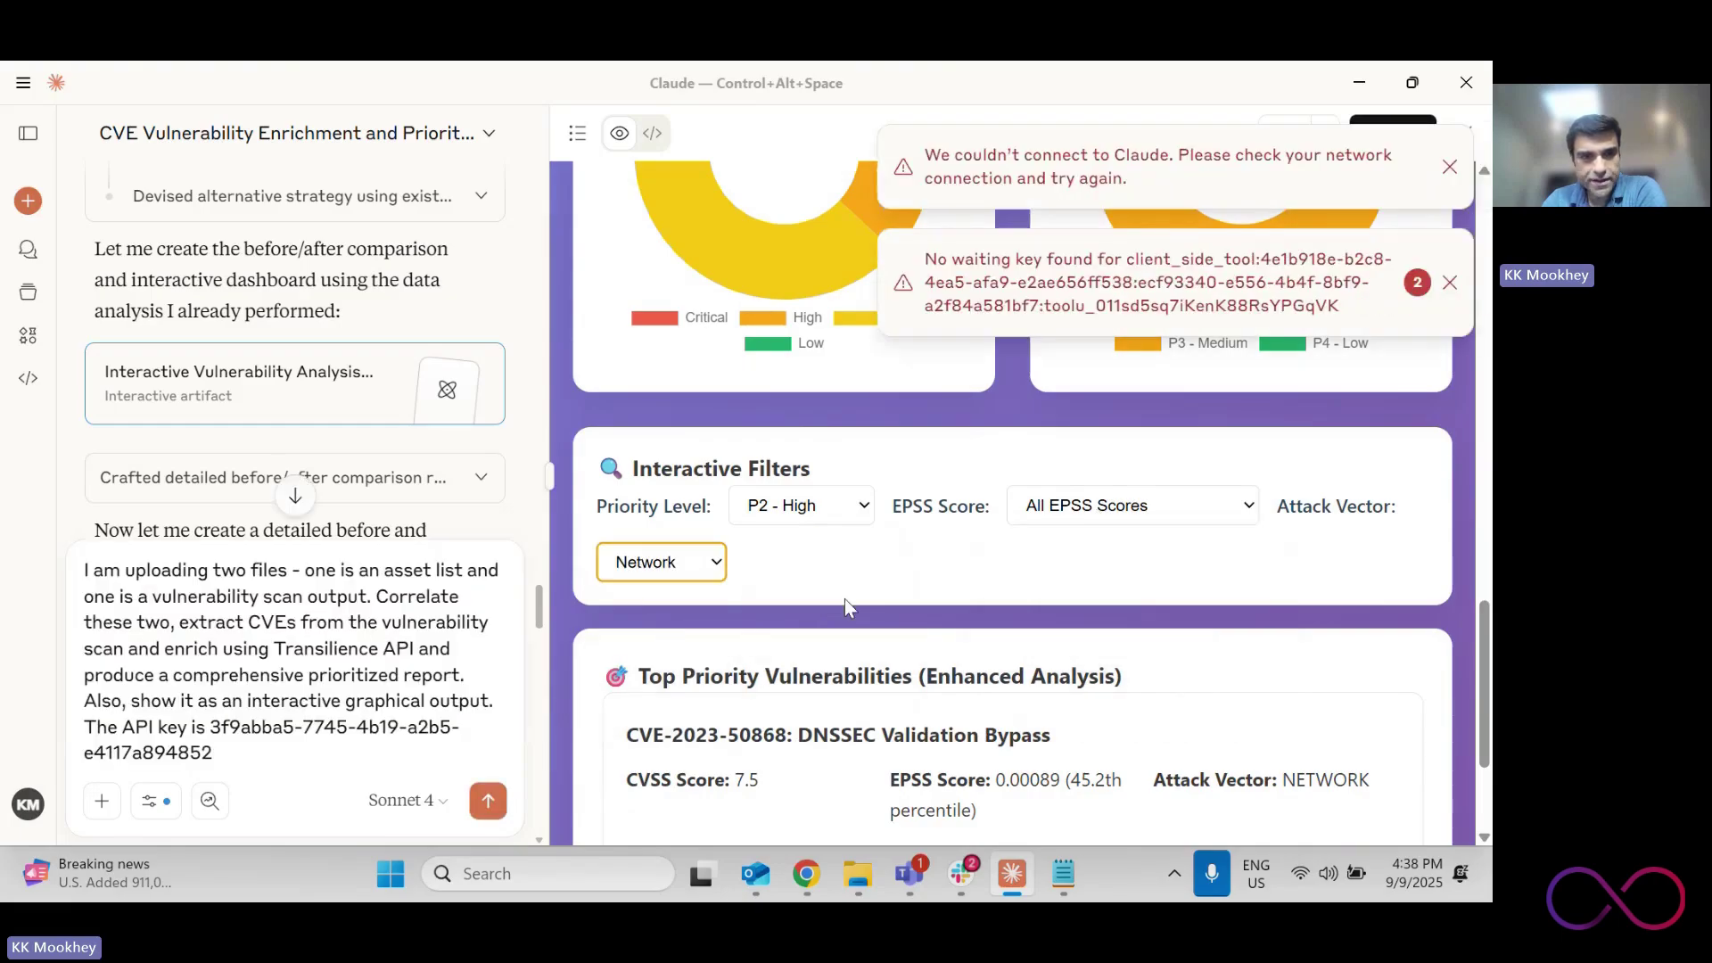
Dismiss the missing key and connection error notices, then close the dashboard
left_click(1450, 283)
left_click(1449, 166)
scroll(883, 649, "down", 3)
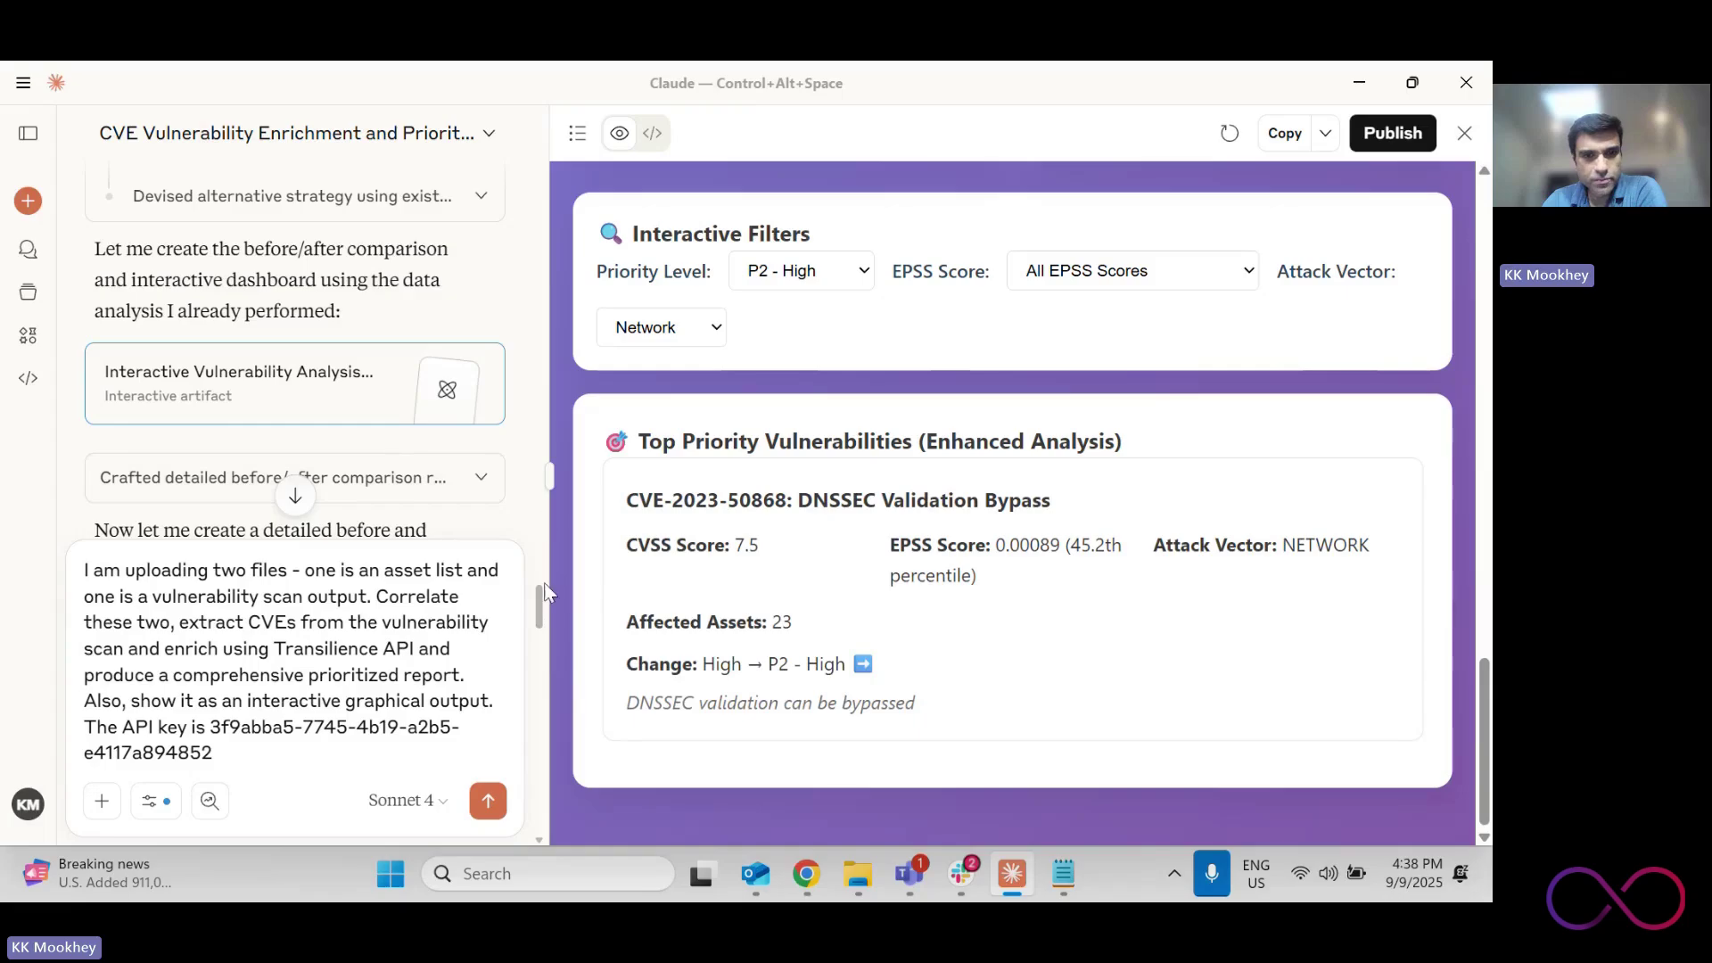
left_click_drag(539, 613, 539, 584)
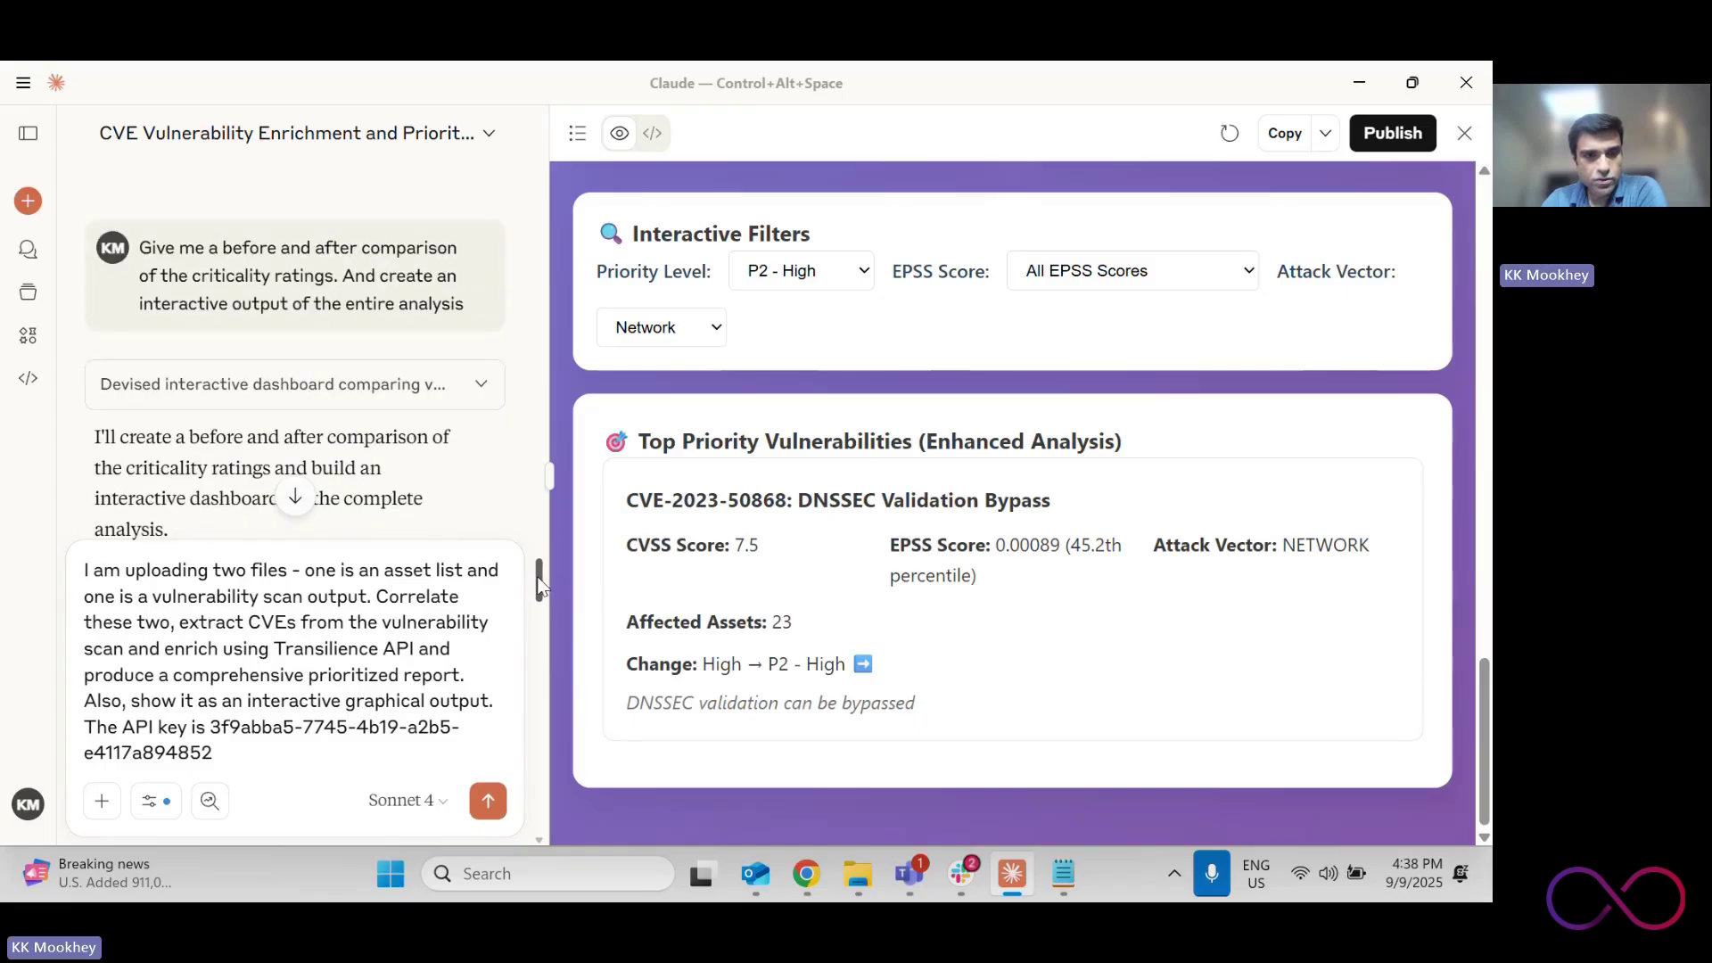
left_click(1464, 133)
scroll(676, 539, "down", 5)
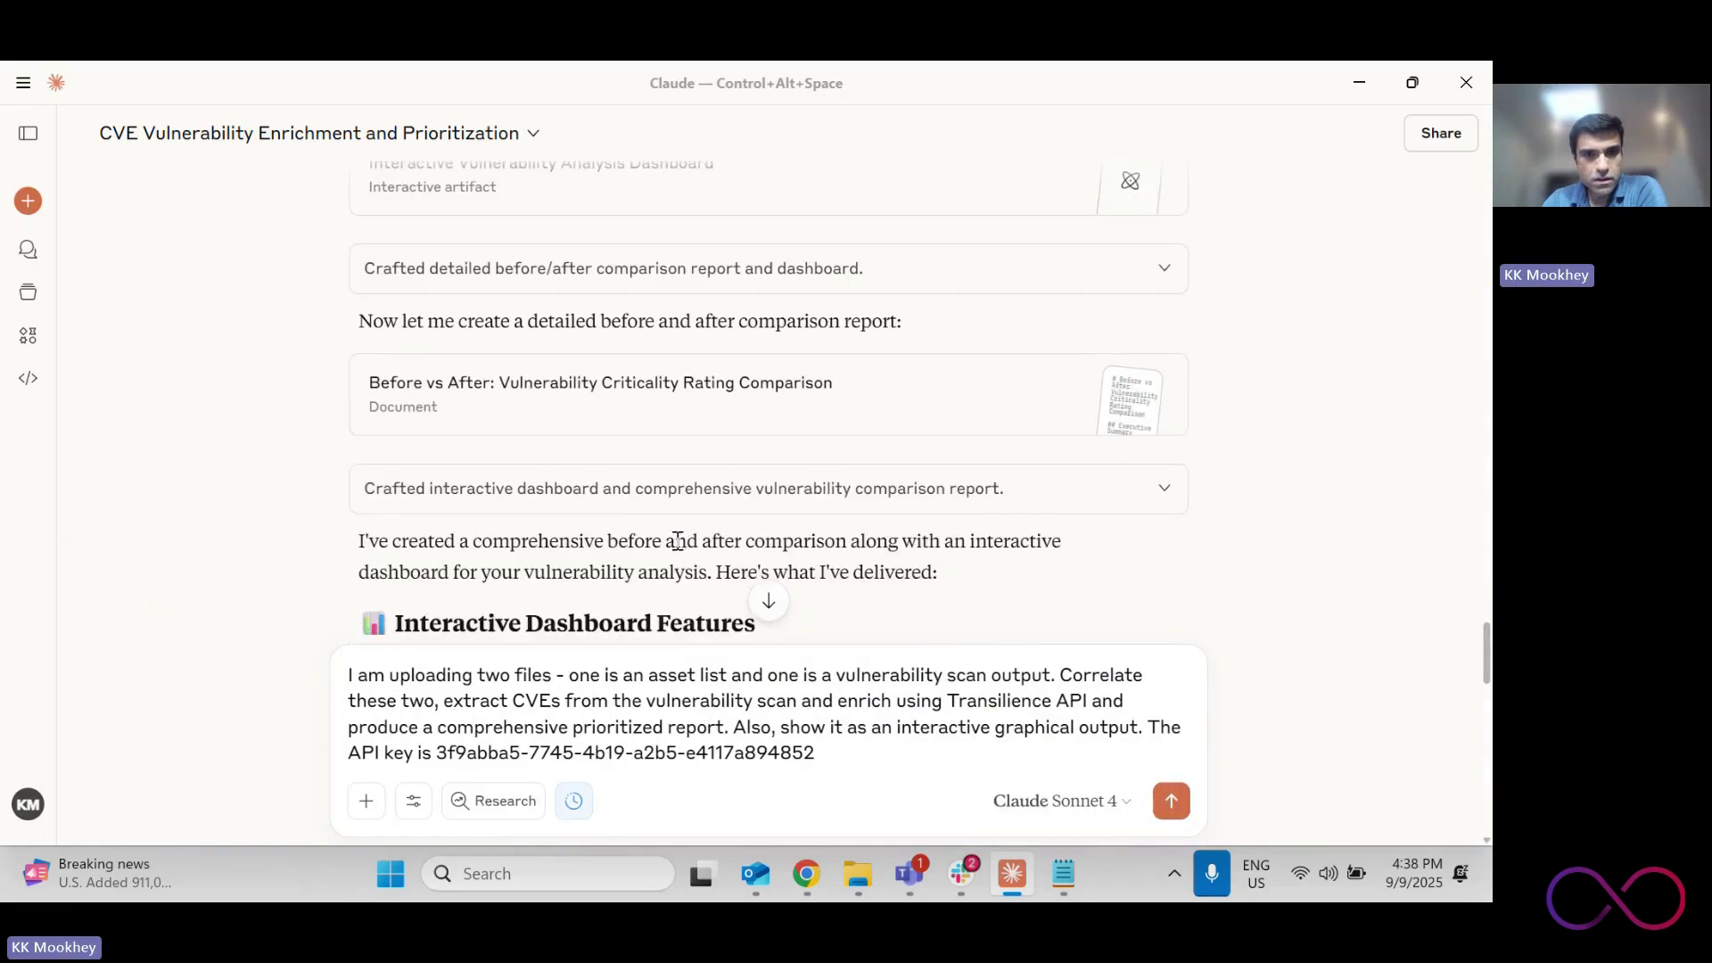
Open the Before vs After comparison report and highlight the critical count before enhancement
left_click(639, 407)
scroll(1010, 541, "down", 7)
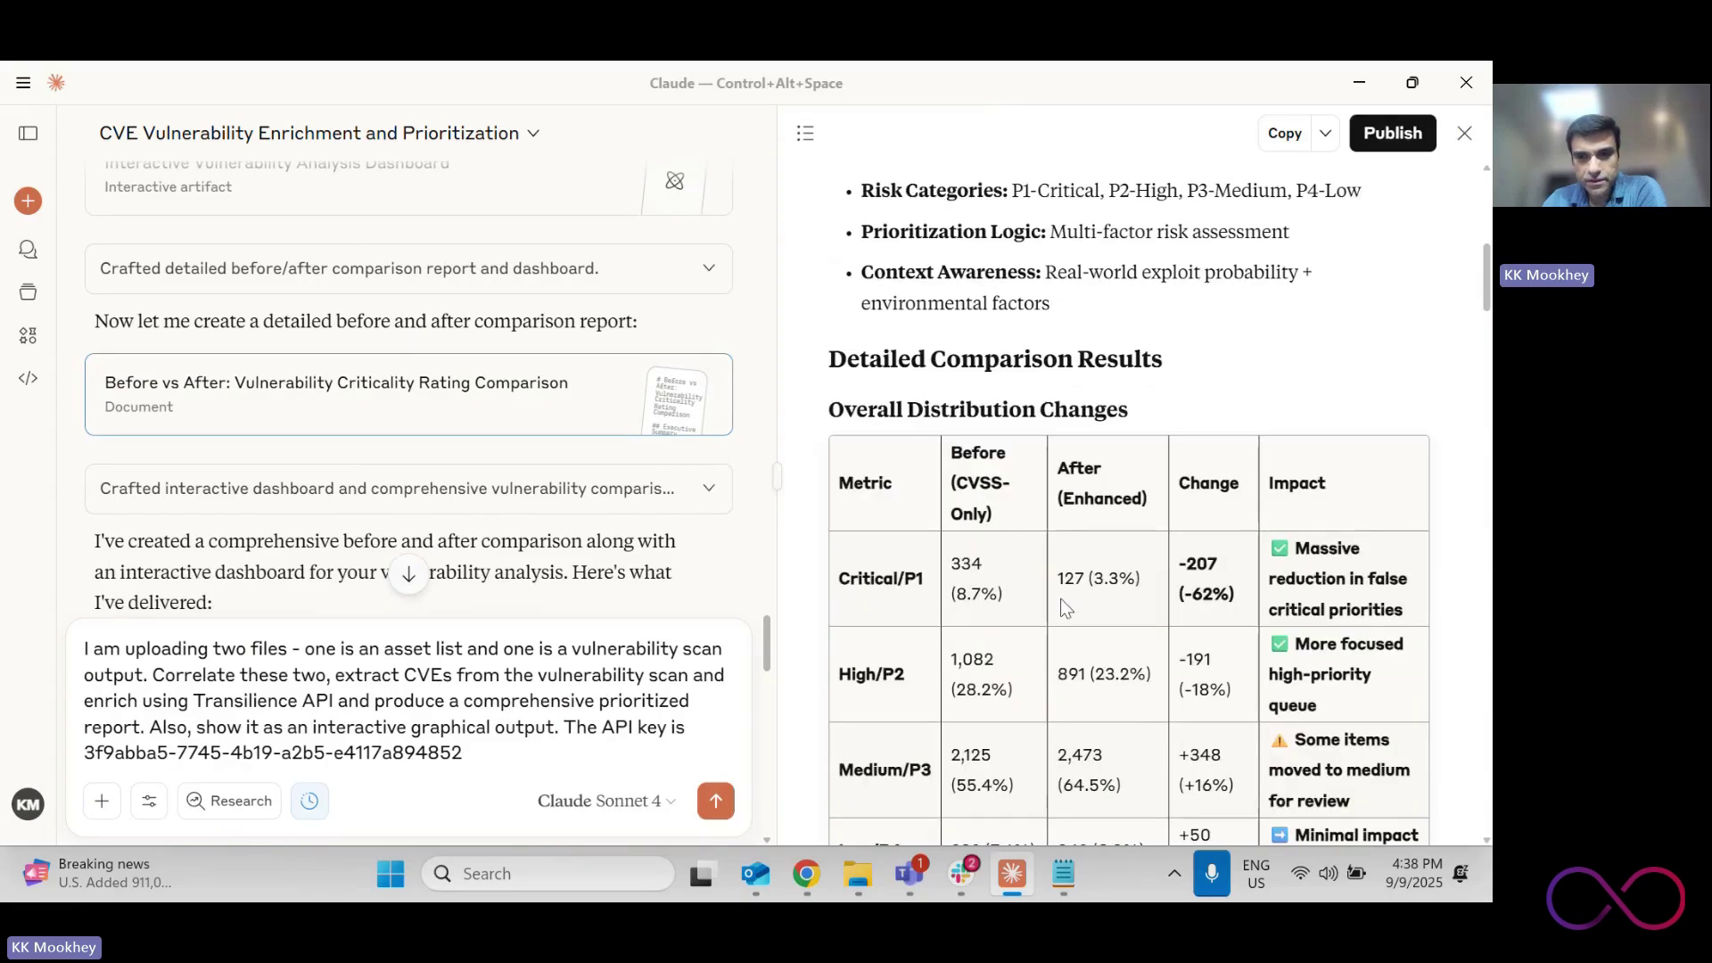
left_click_drag(953, 568, 972, 569)
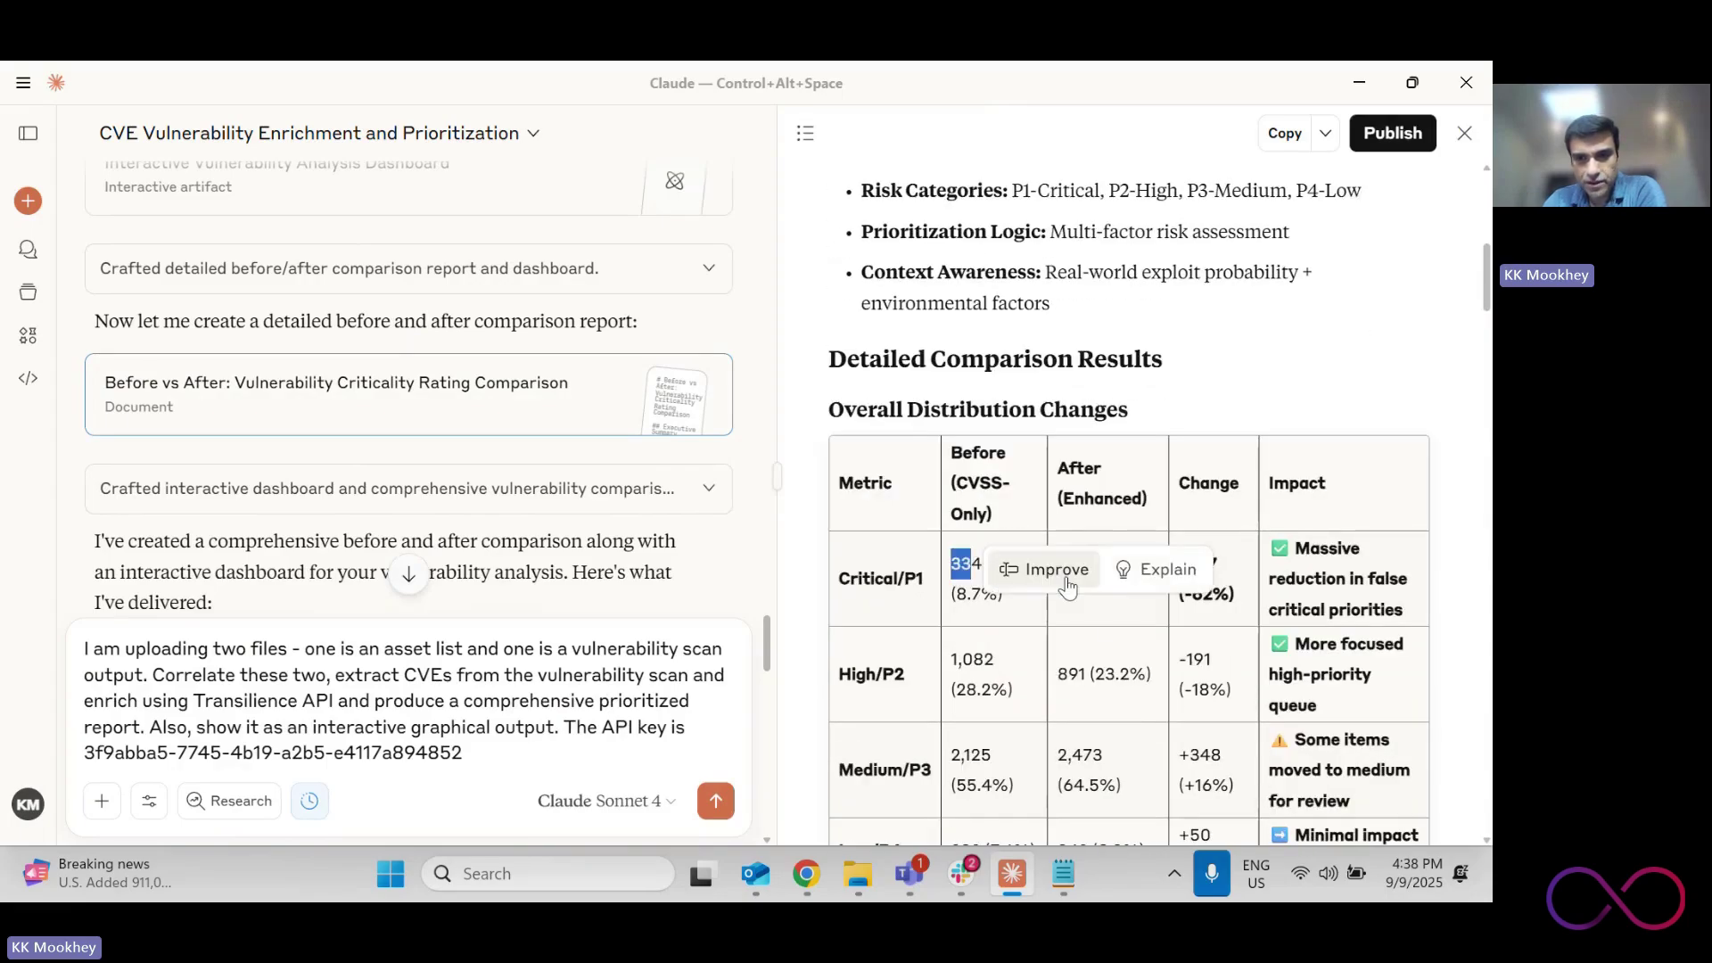
left_click(1110, 641)
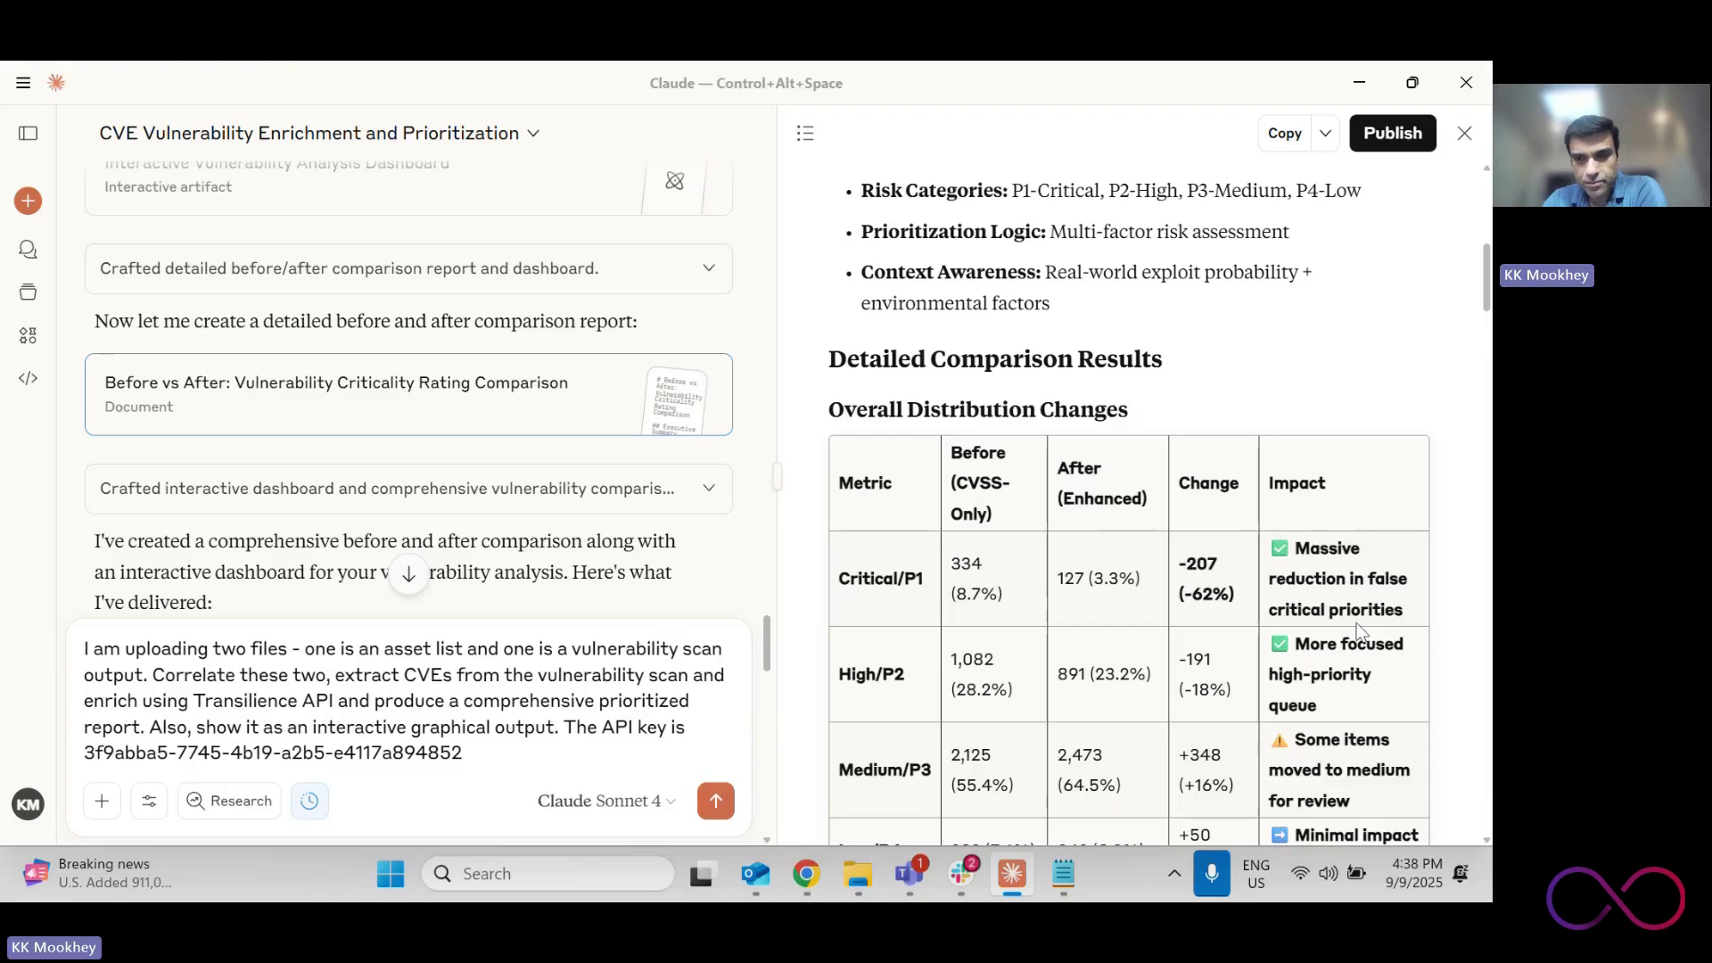
Highlight the 62% reduction and 127 truly critical figures, then scroll to the CVE reclassification examples
scroll(1360, 632, "down", 1)
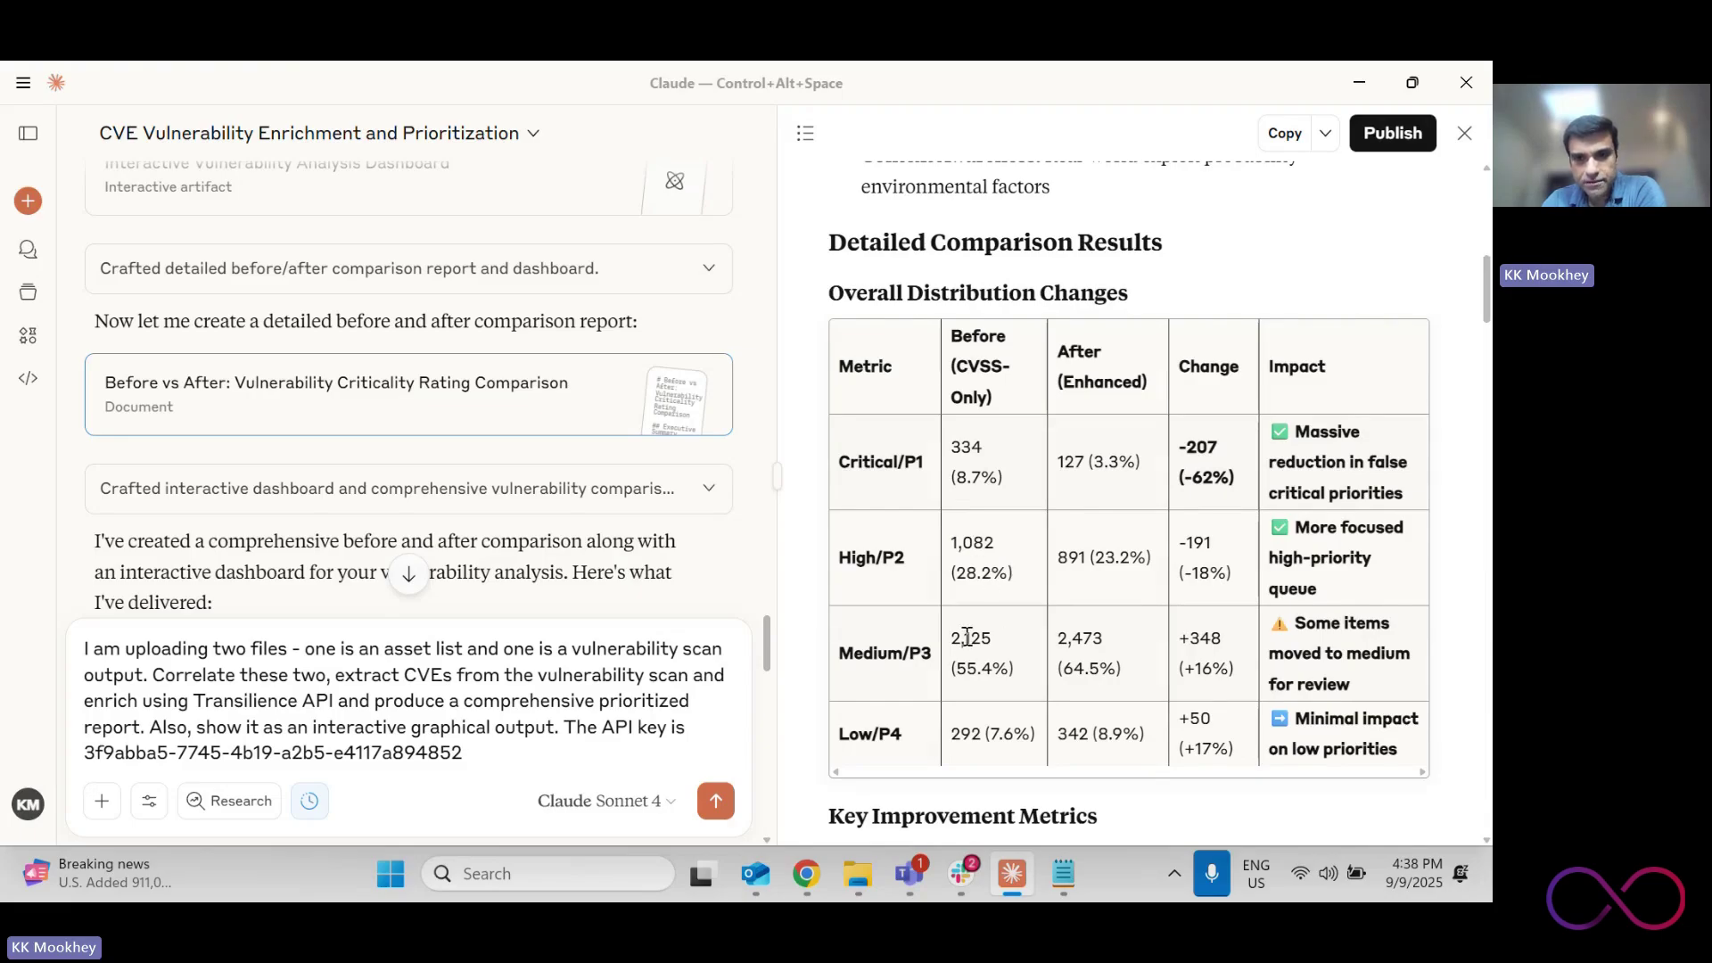
scroll(966, 637, "down", 4)
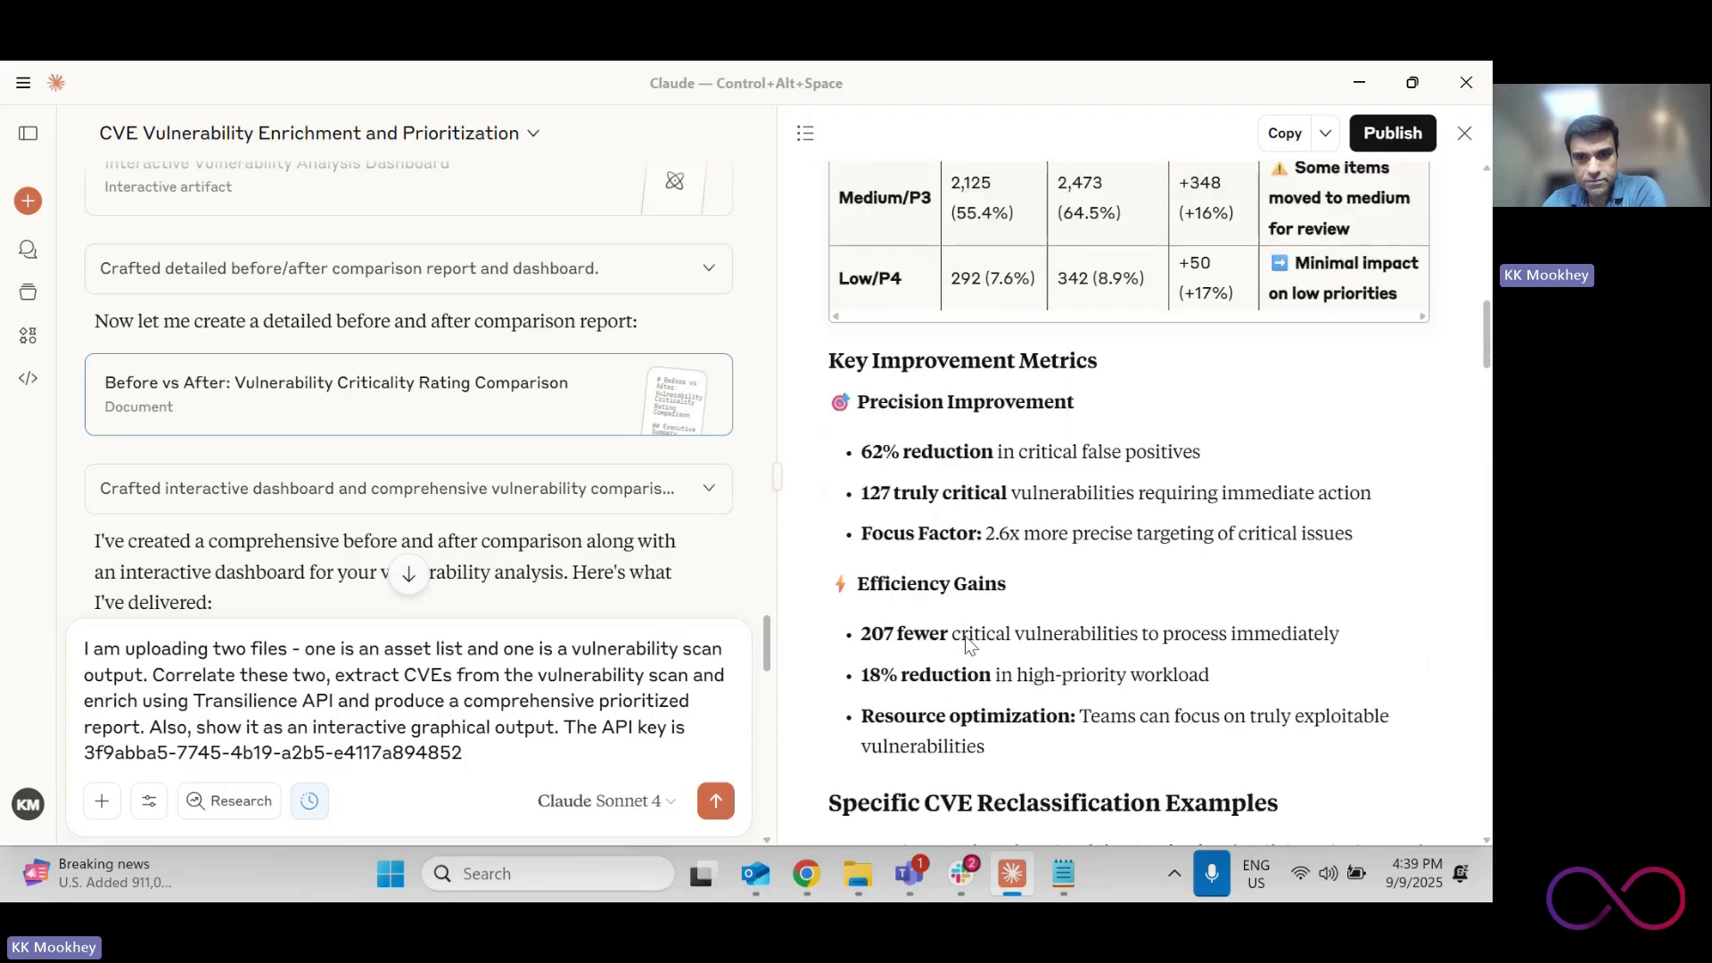
left_click_drag(883, 443, 981, 446)
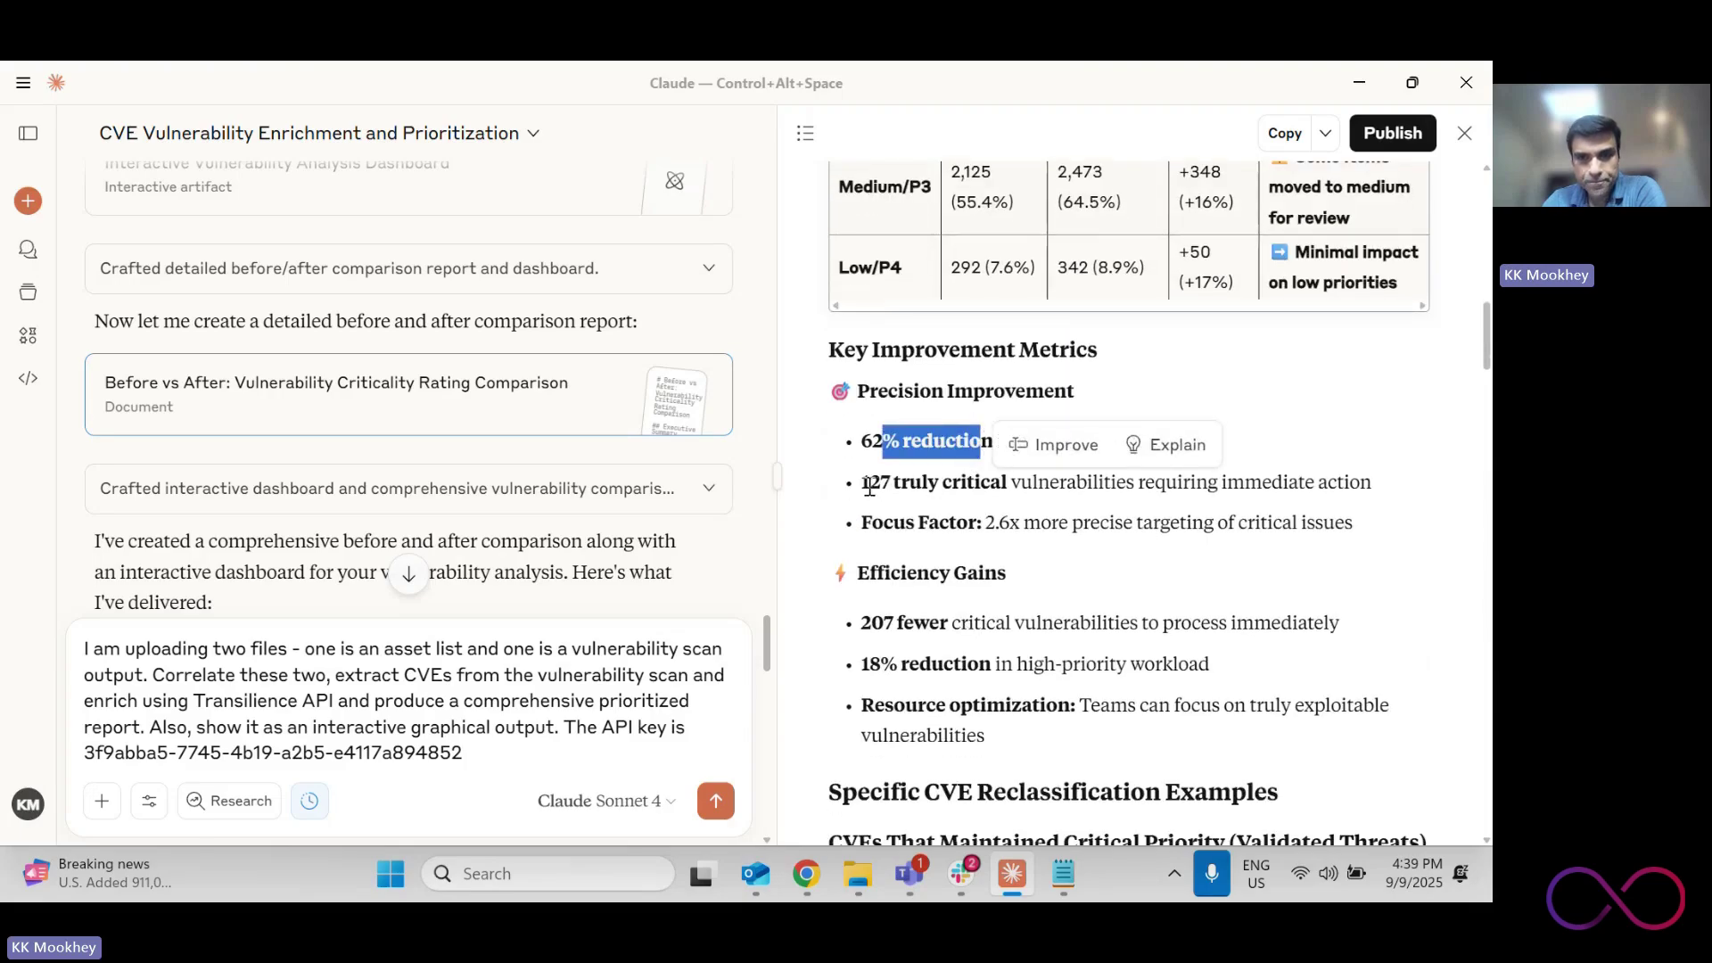
left_click_drag(869, 489, 935, 486)
left_click(916, 532)
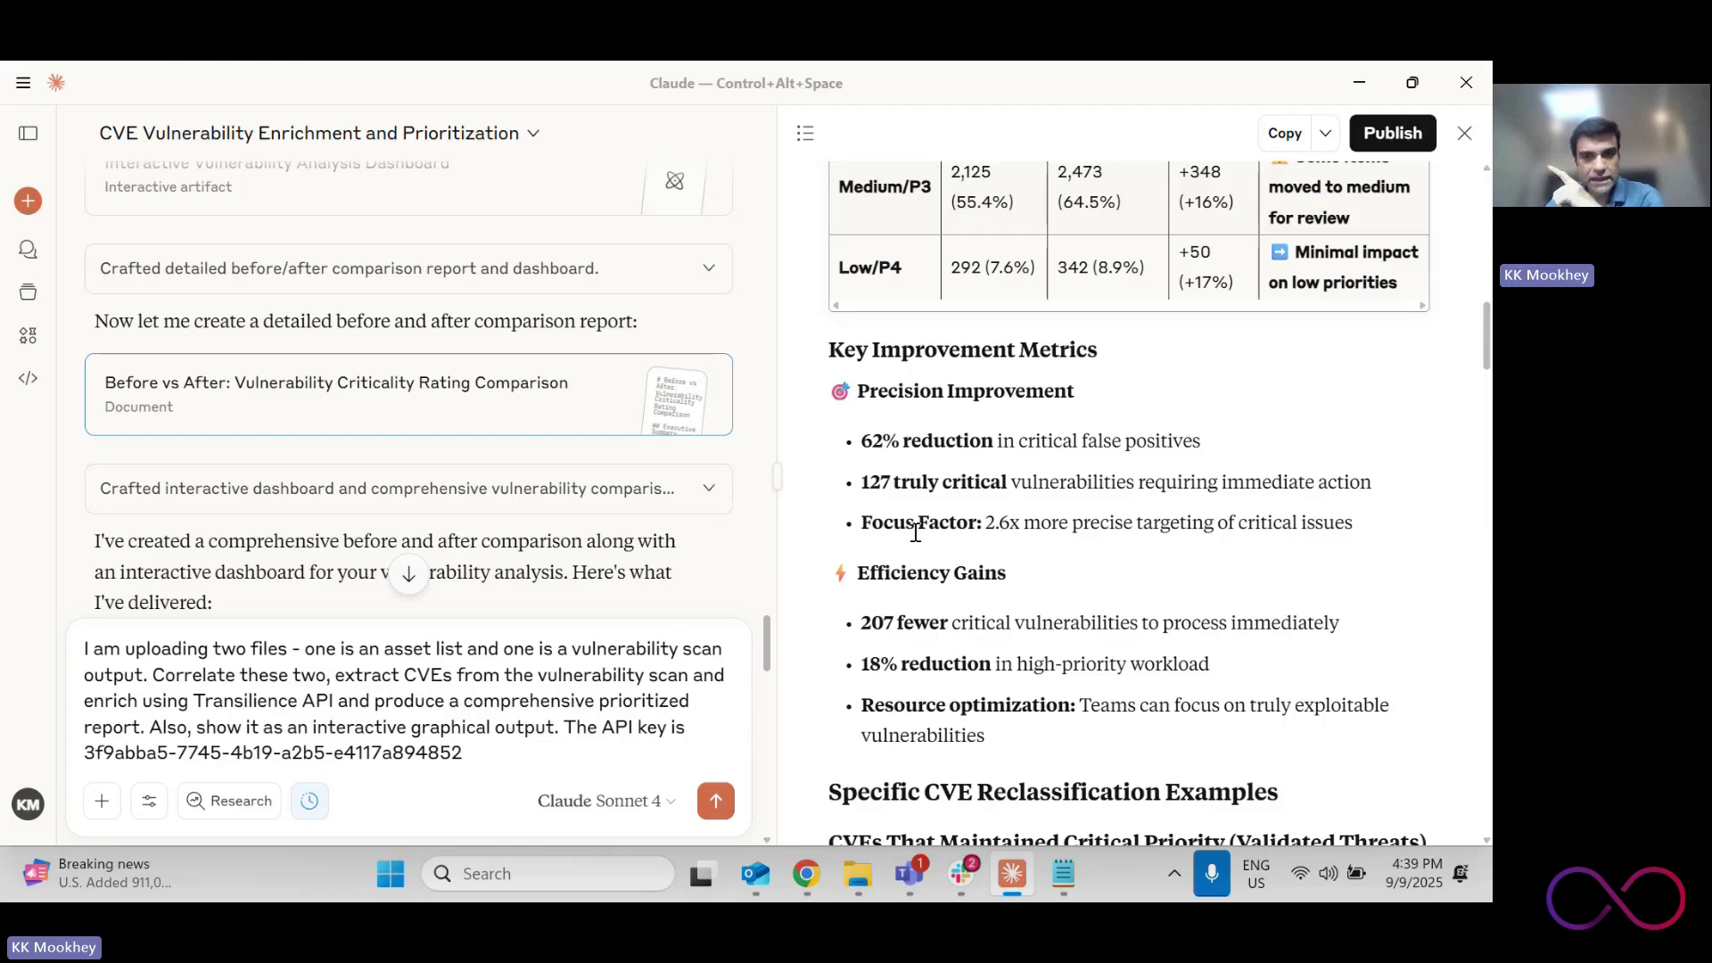
scroll(916, 532, "down", 5)
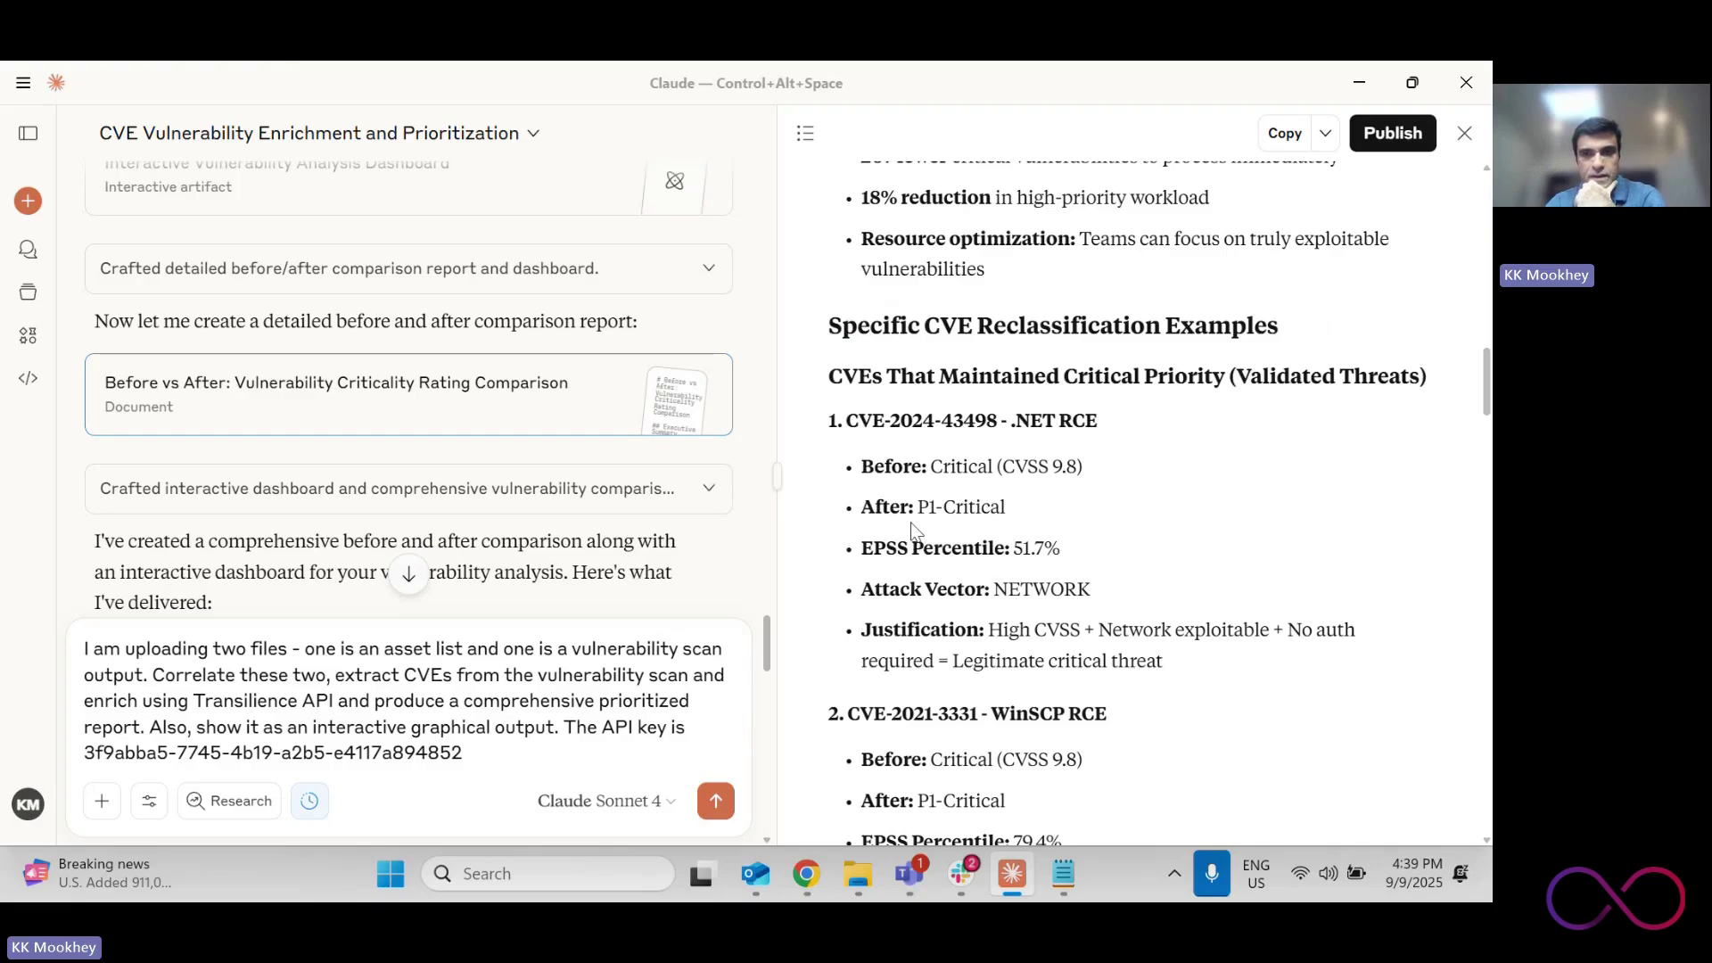
scroll(914, 530, "down", 4)
scroll(914, 530, "up", 3)
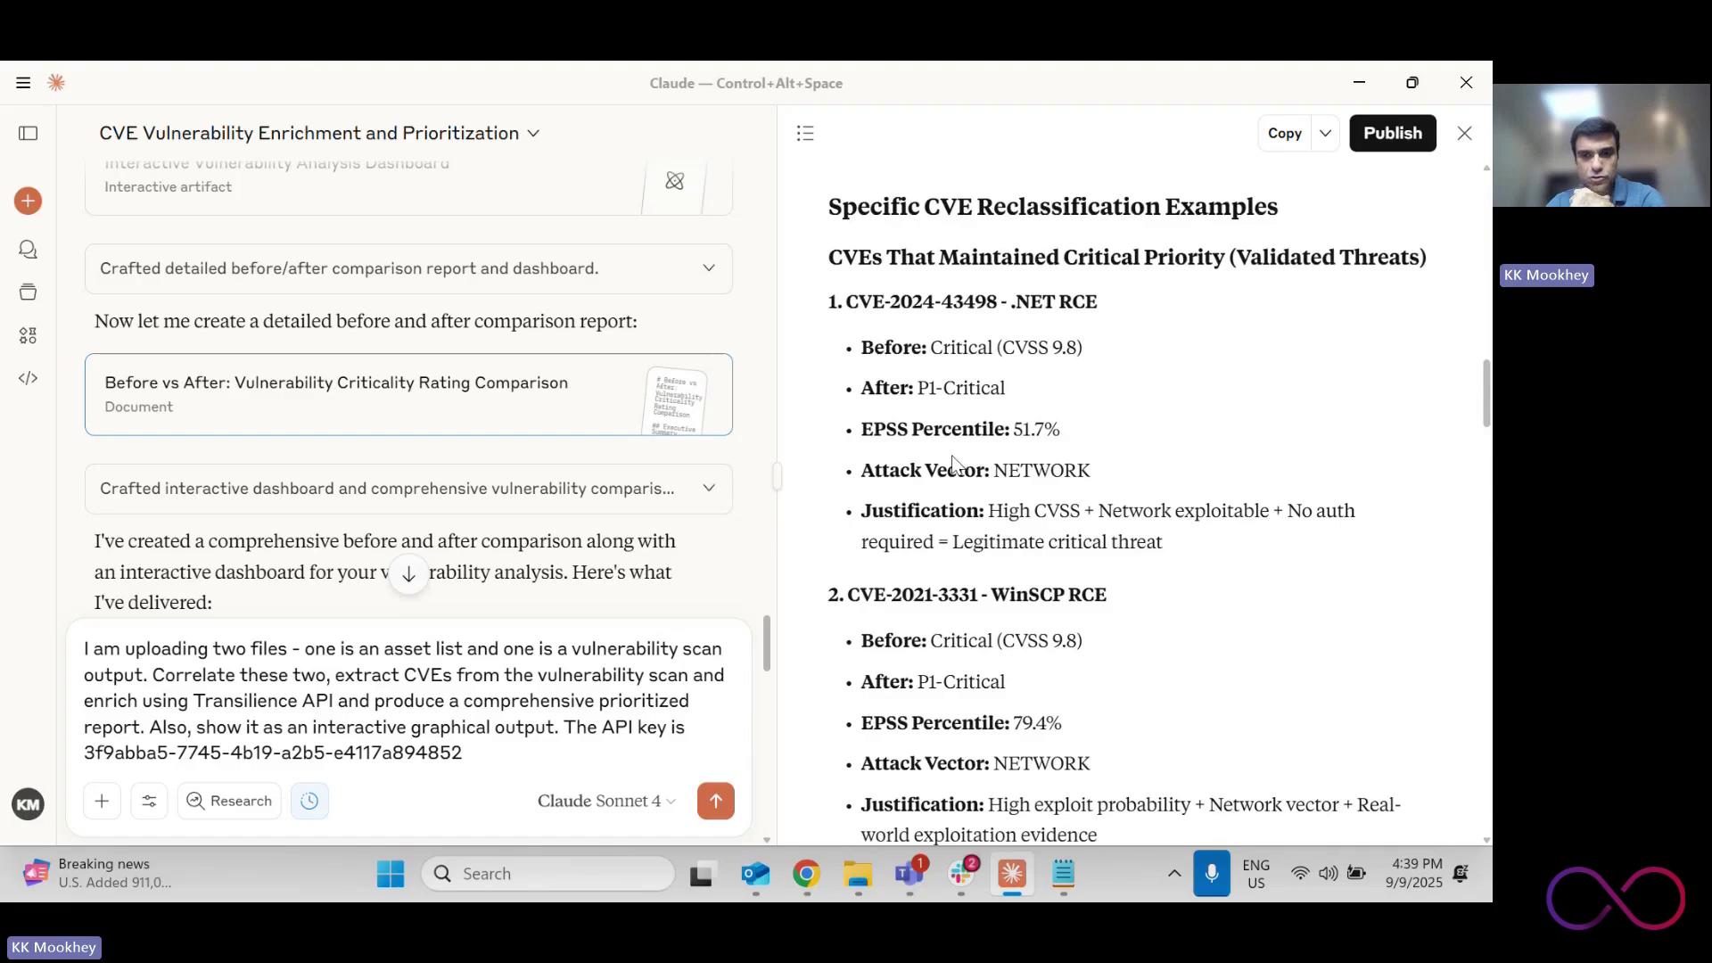
scroll(951, 455, "down", 3)
scroll(951, 455, "down", 11)
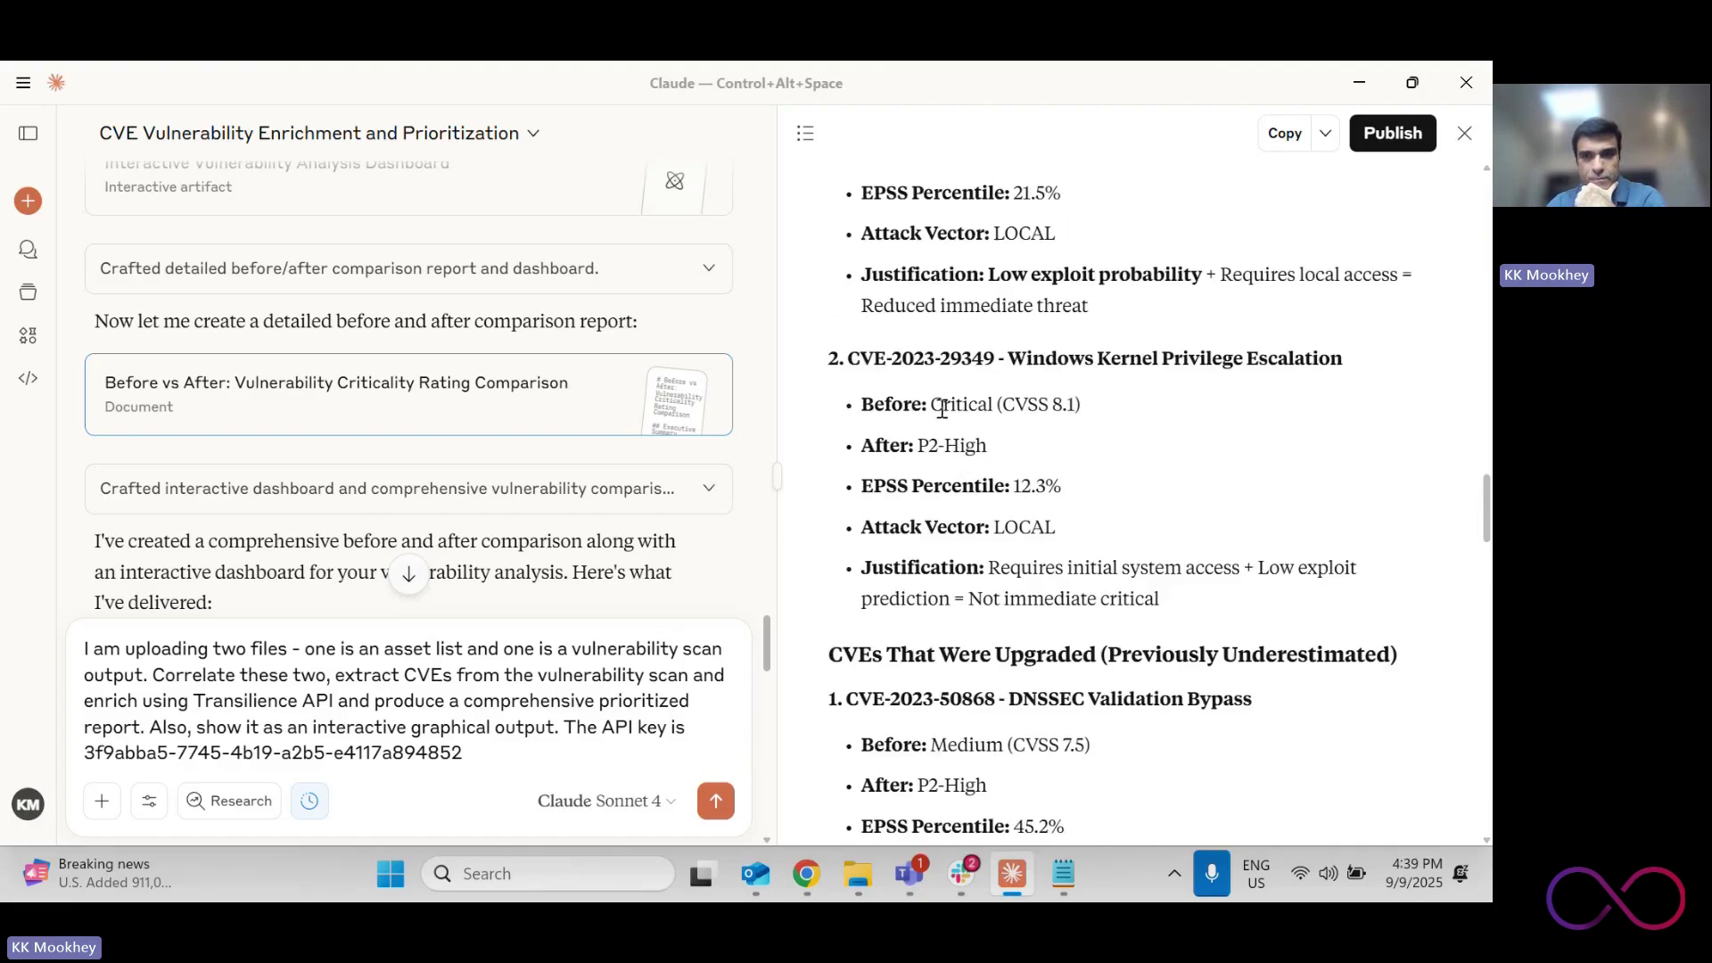
left_click_drag(942, 408, 975, 448)
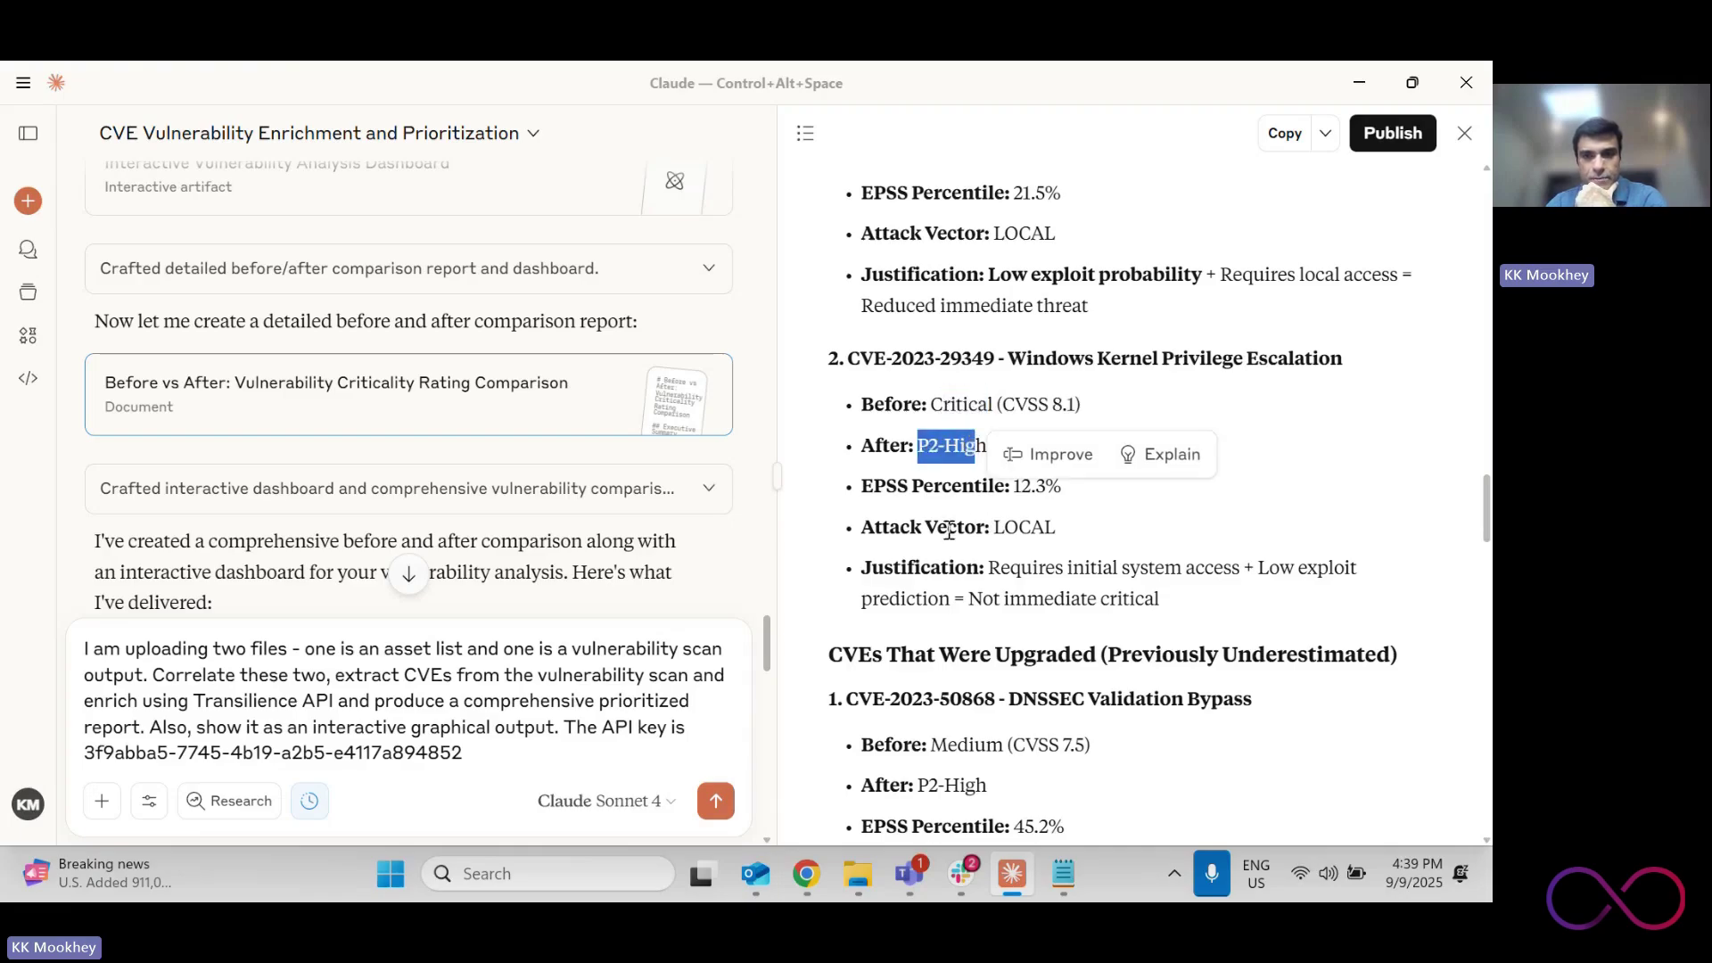
left_click_drag(927, 527, 1037, 527)
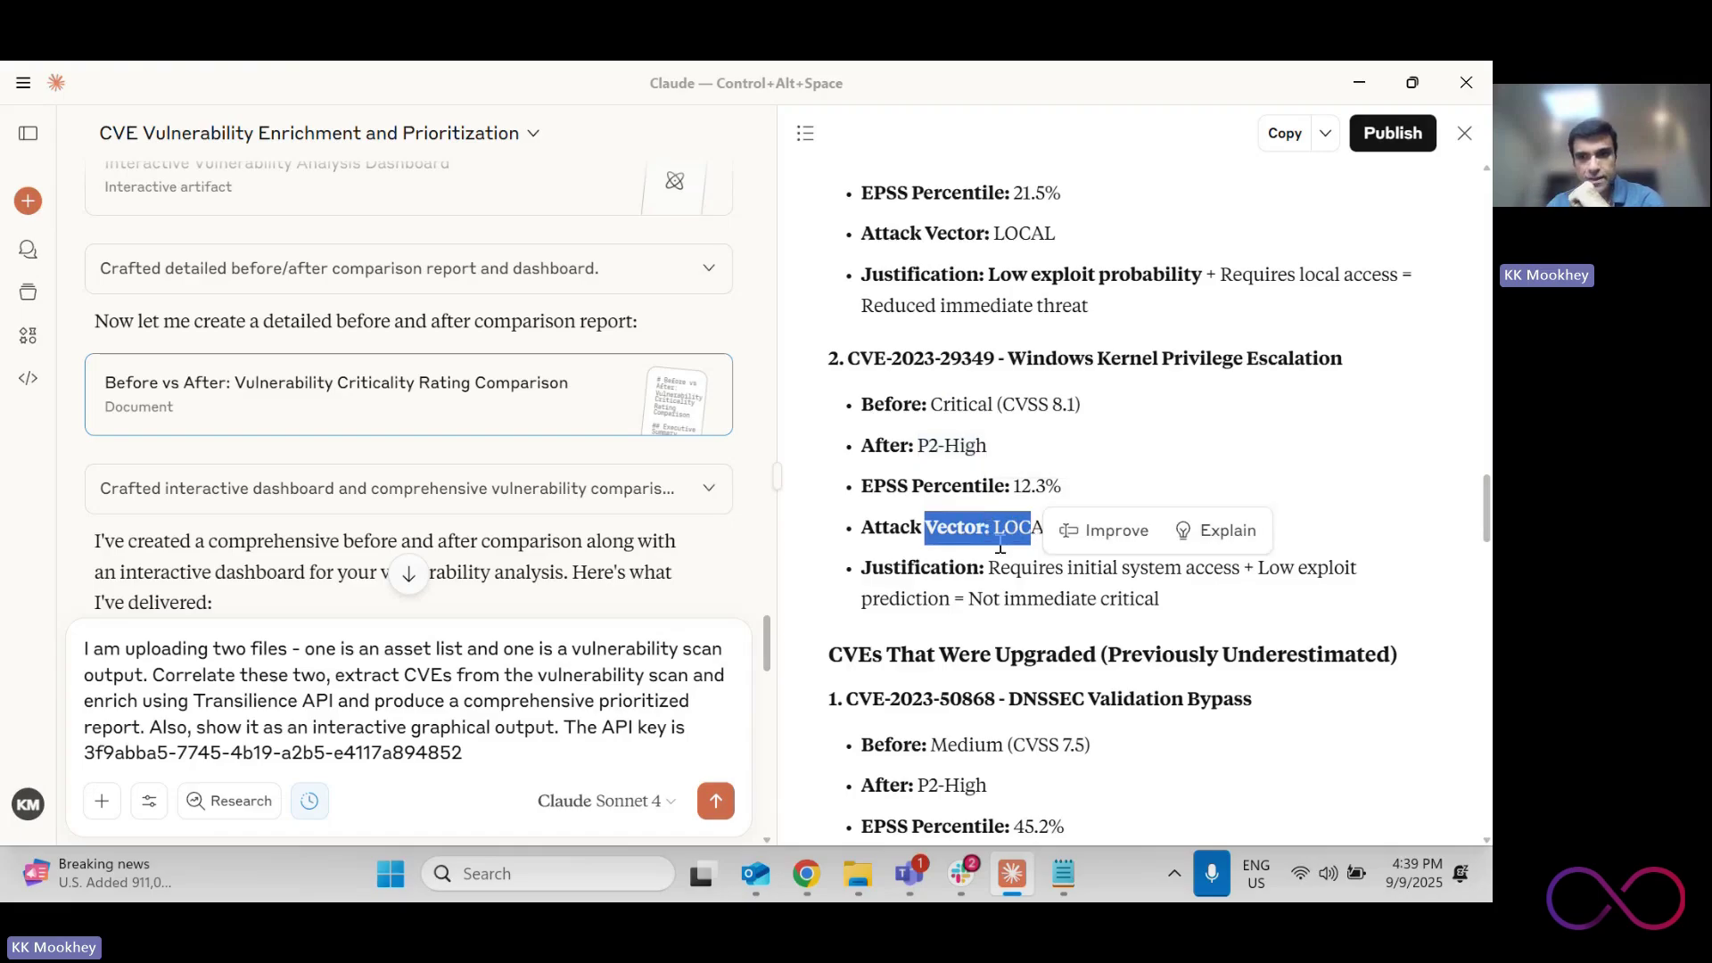
left_click_drag(1010, 571, 1182, 571)
left_click_drag(882, 601, 919, 601)
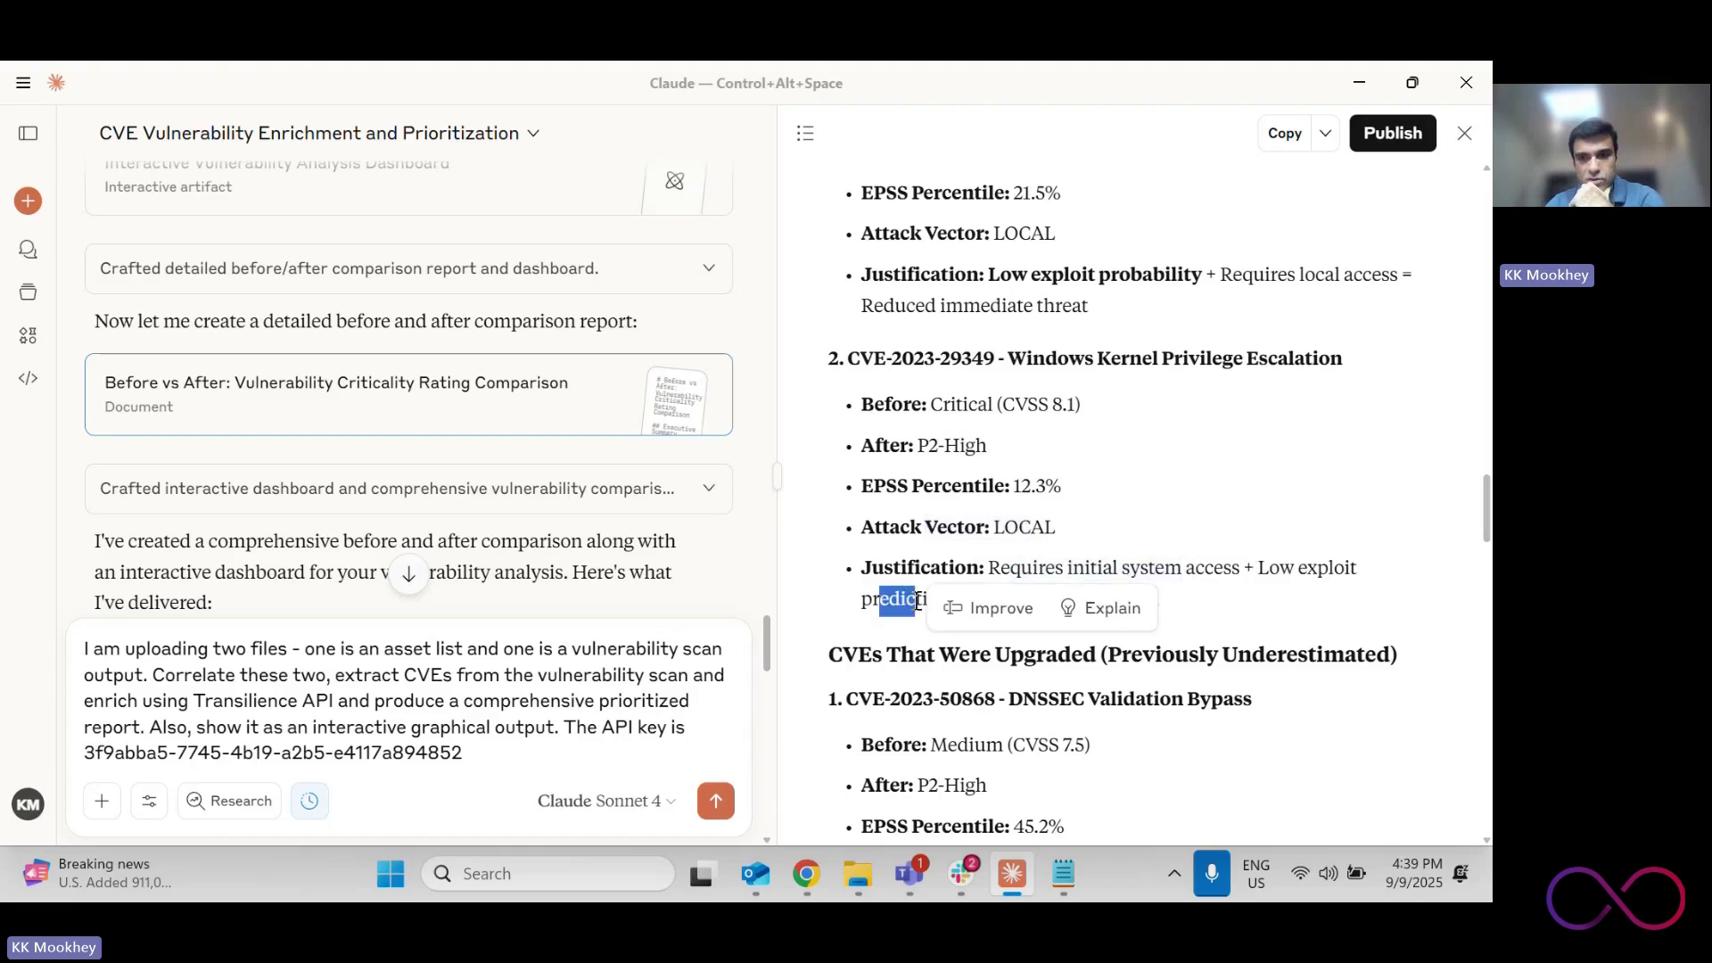
left_click(1094, 478)
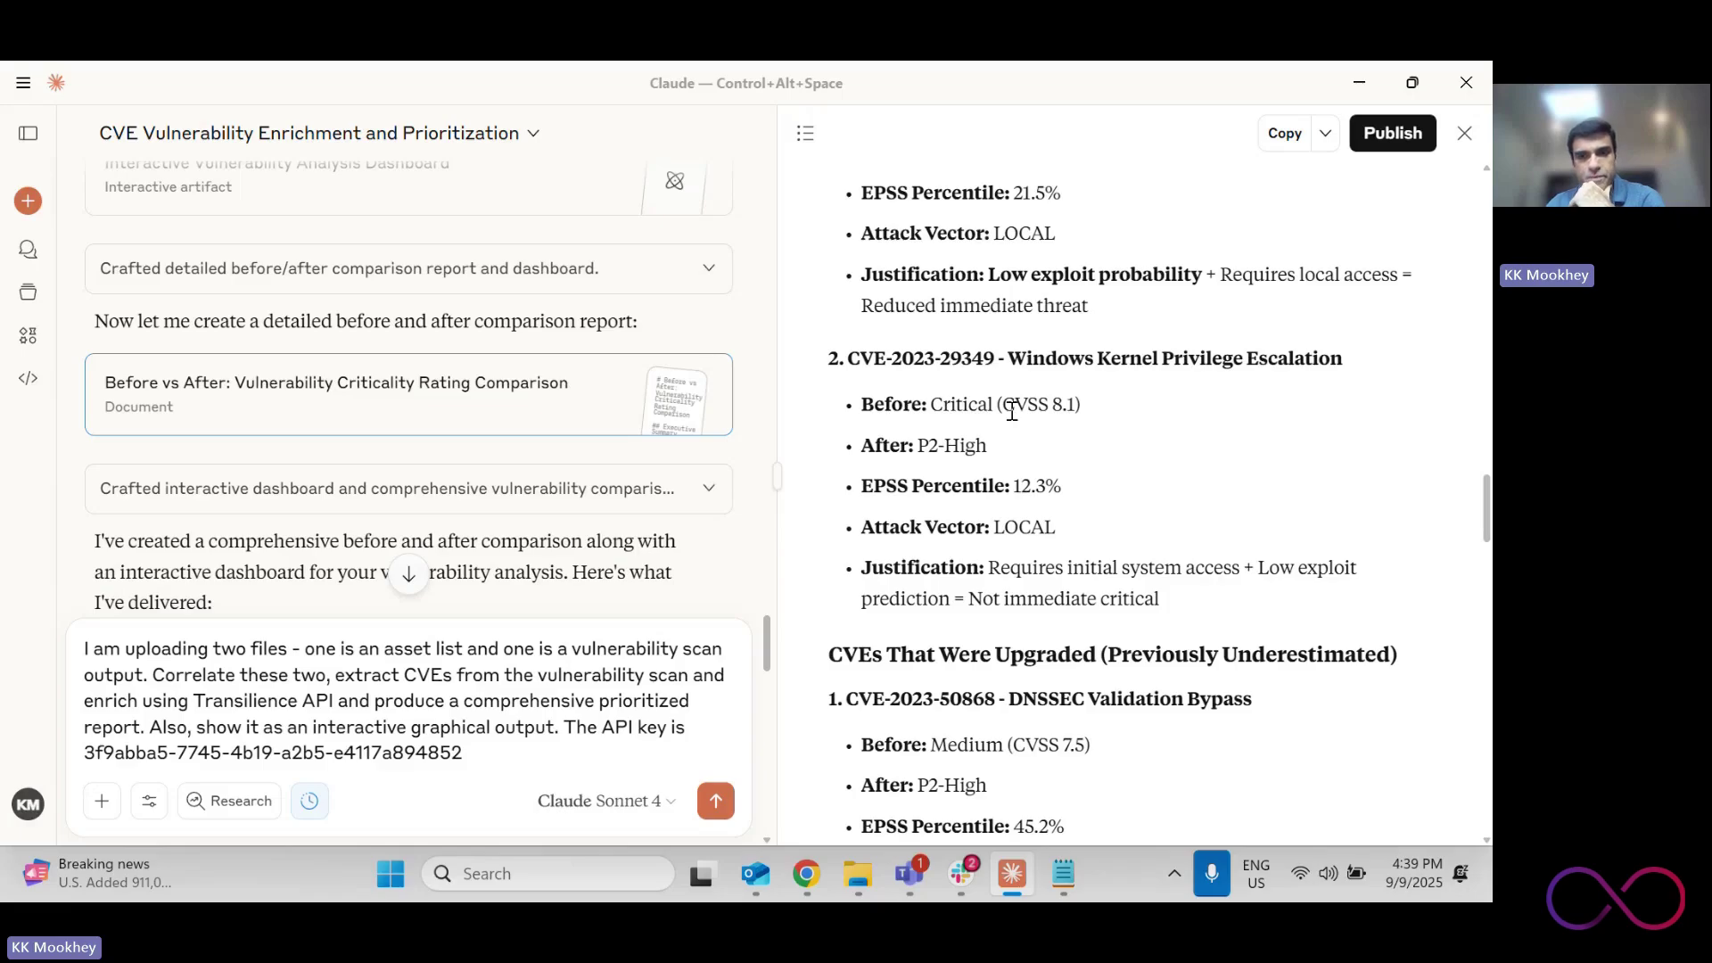
left_click_drag(1026, 357, 1314, 352)
left_click(1122, 460)
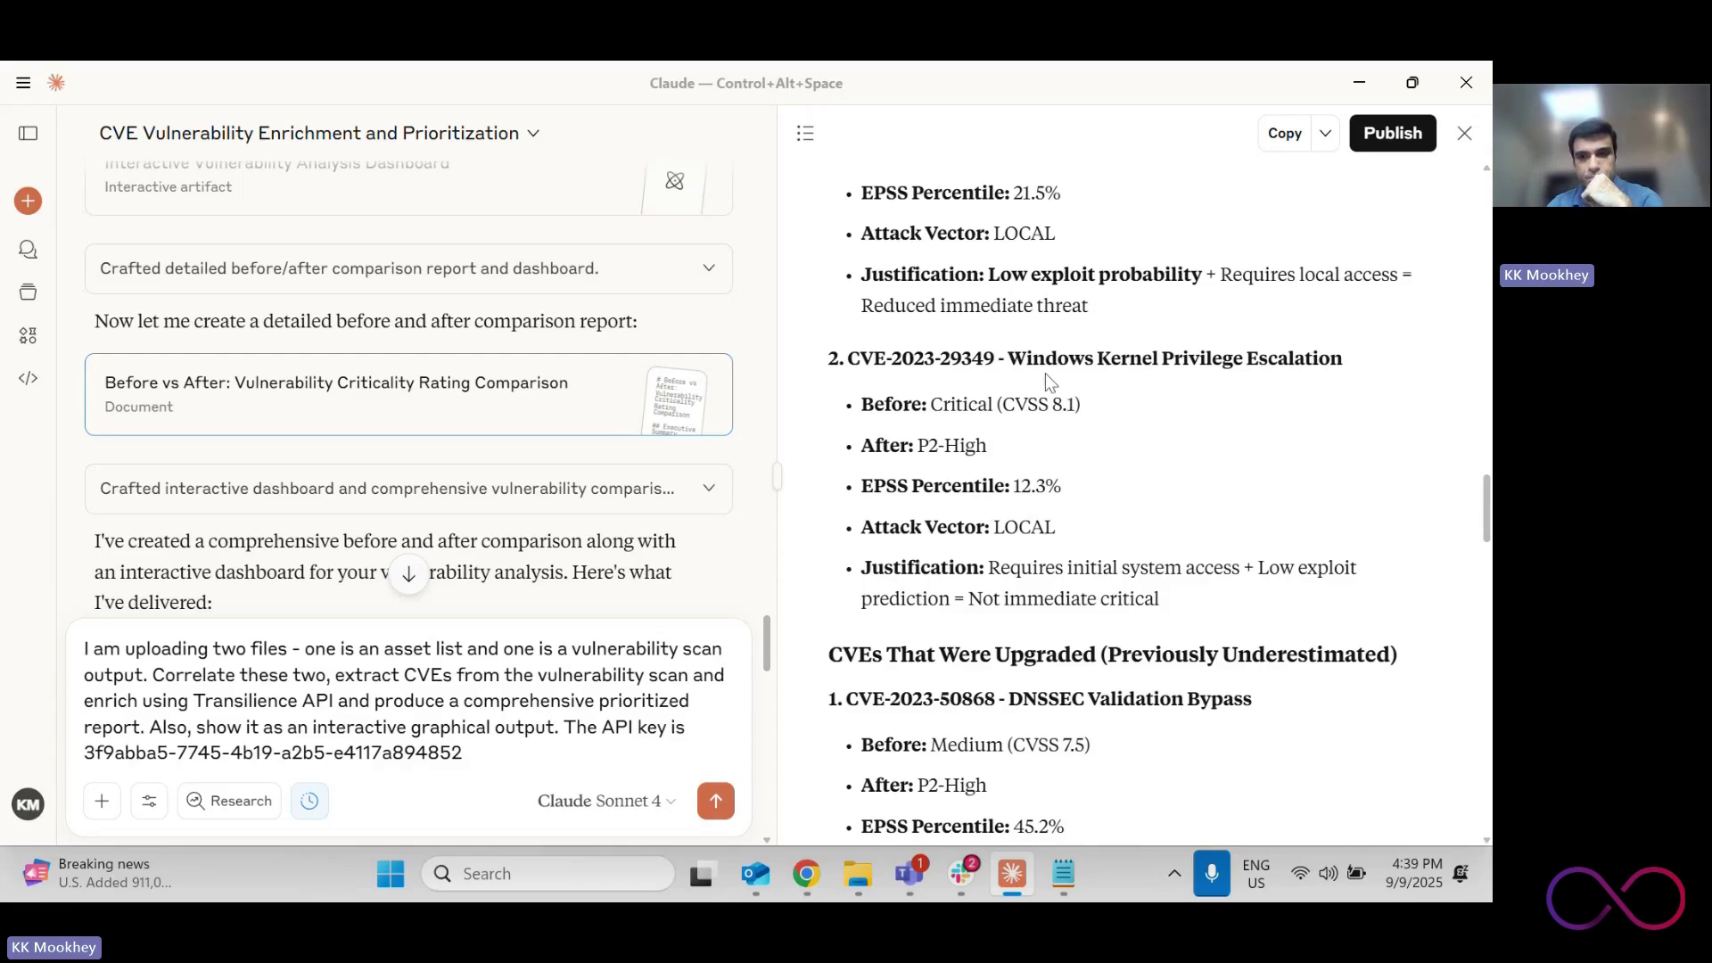
scroll(1046, 379, "down", 1)
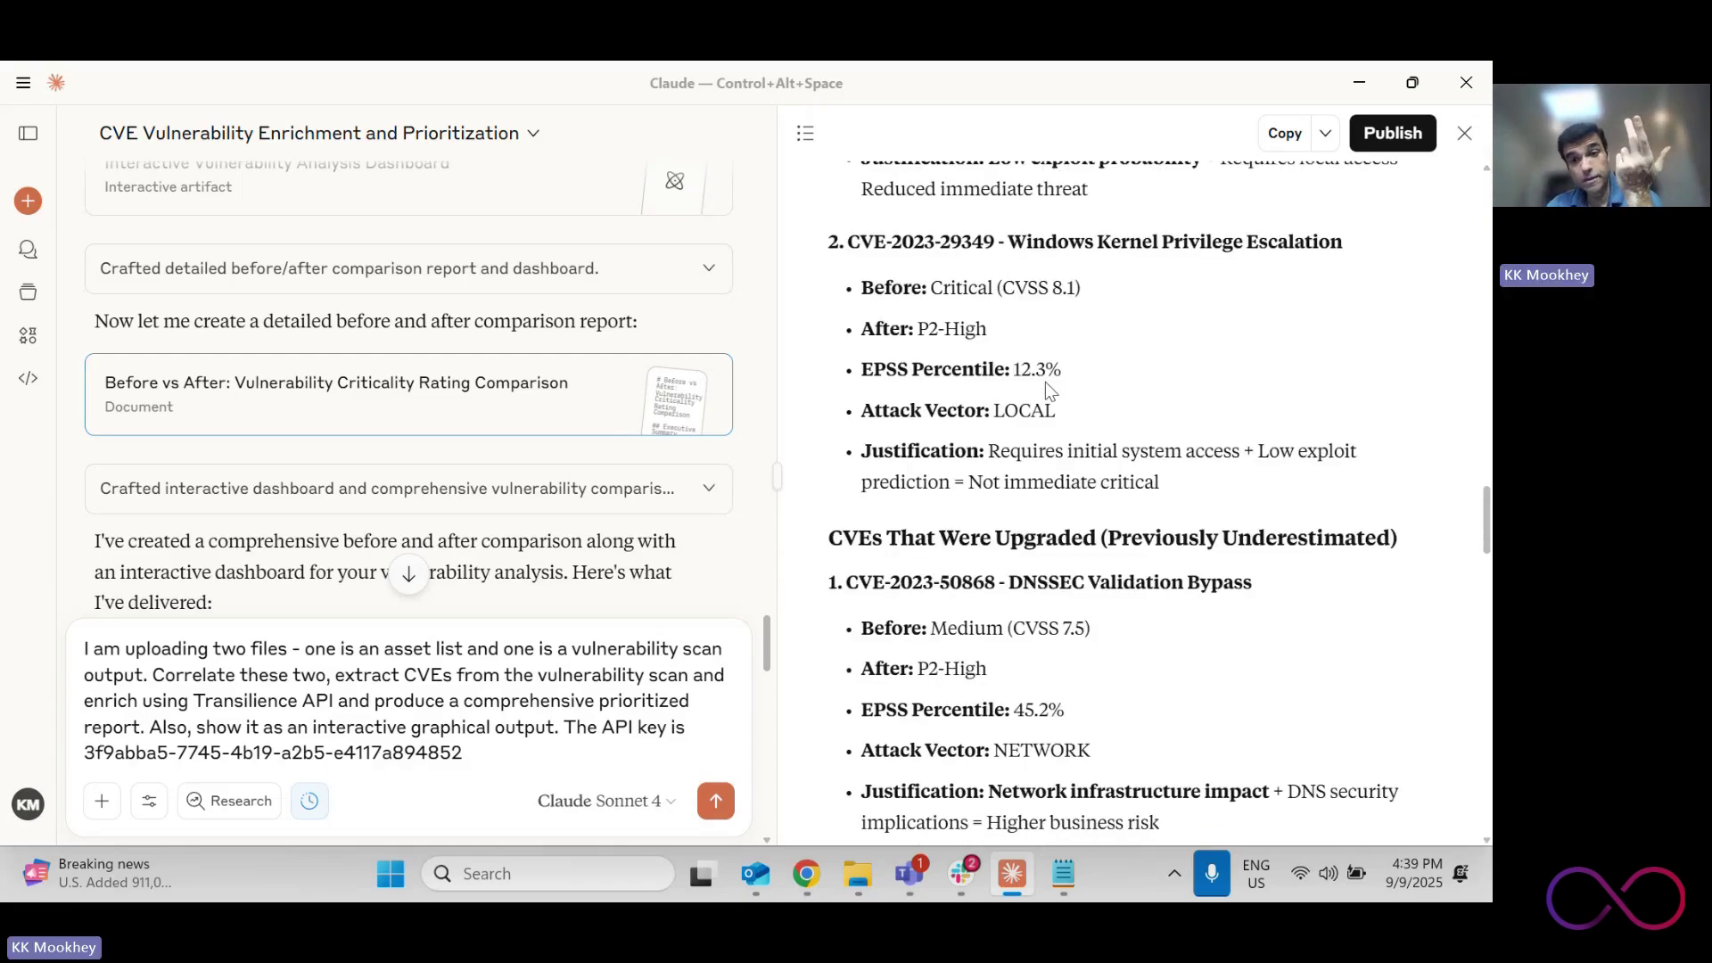
scroll(1046, 383, "down", 2)
left_click_drag(951, 390, 960, 436)
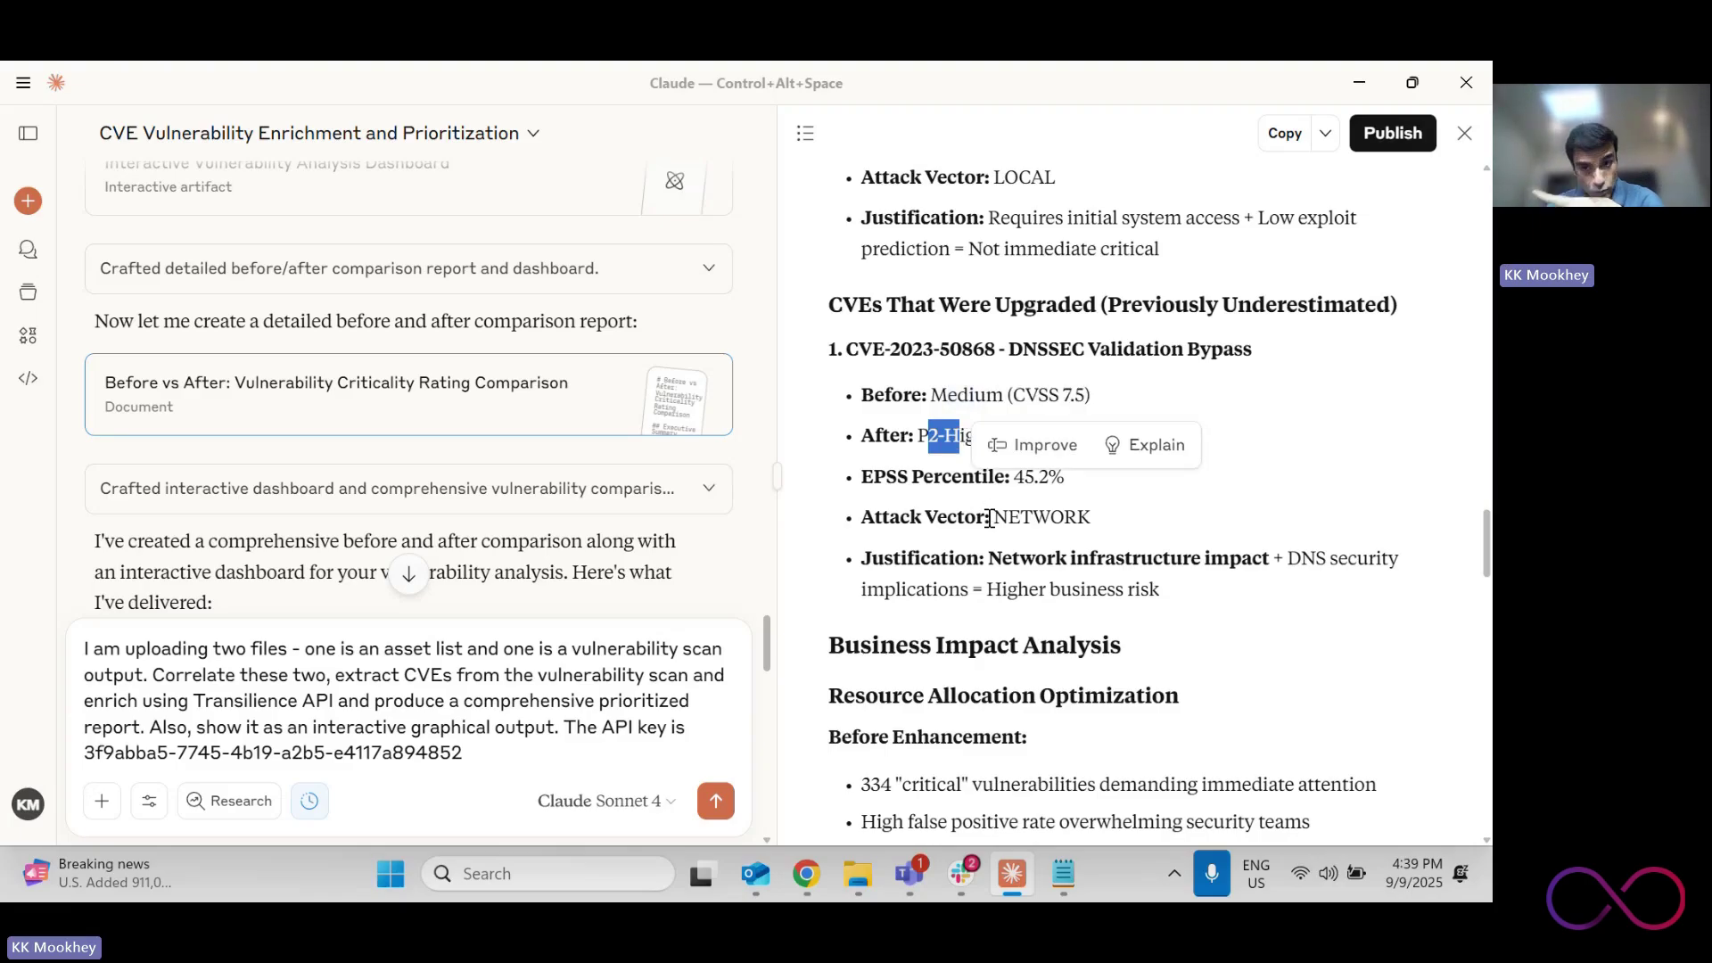
scroll(990, 518, "down", 1)
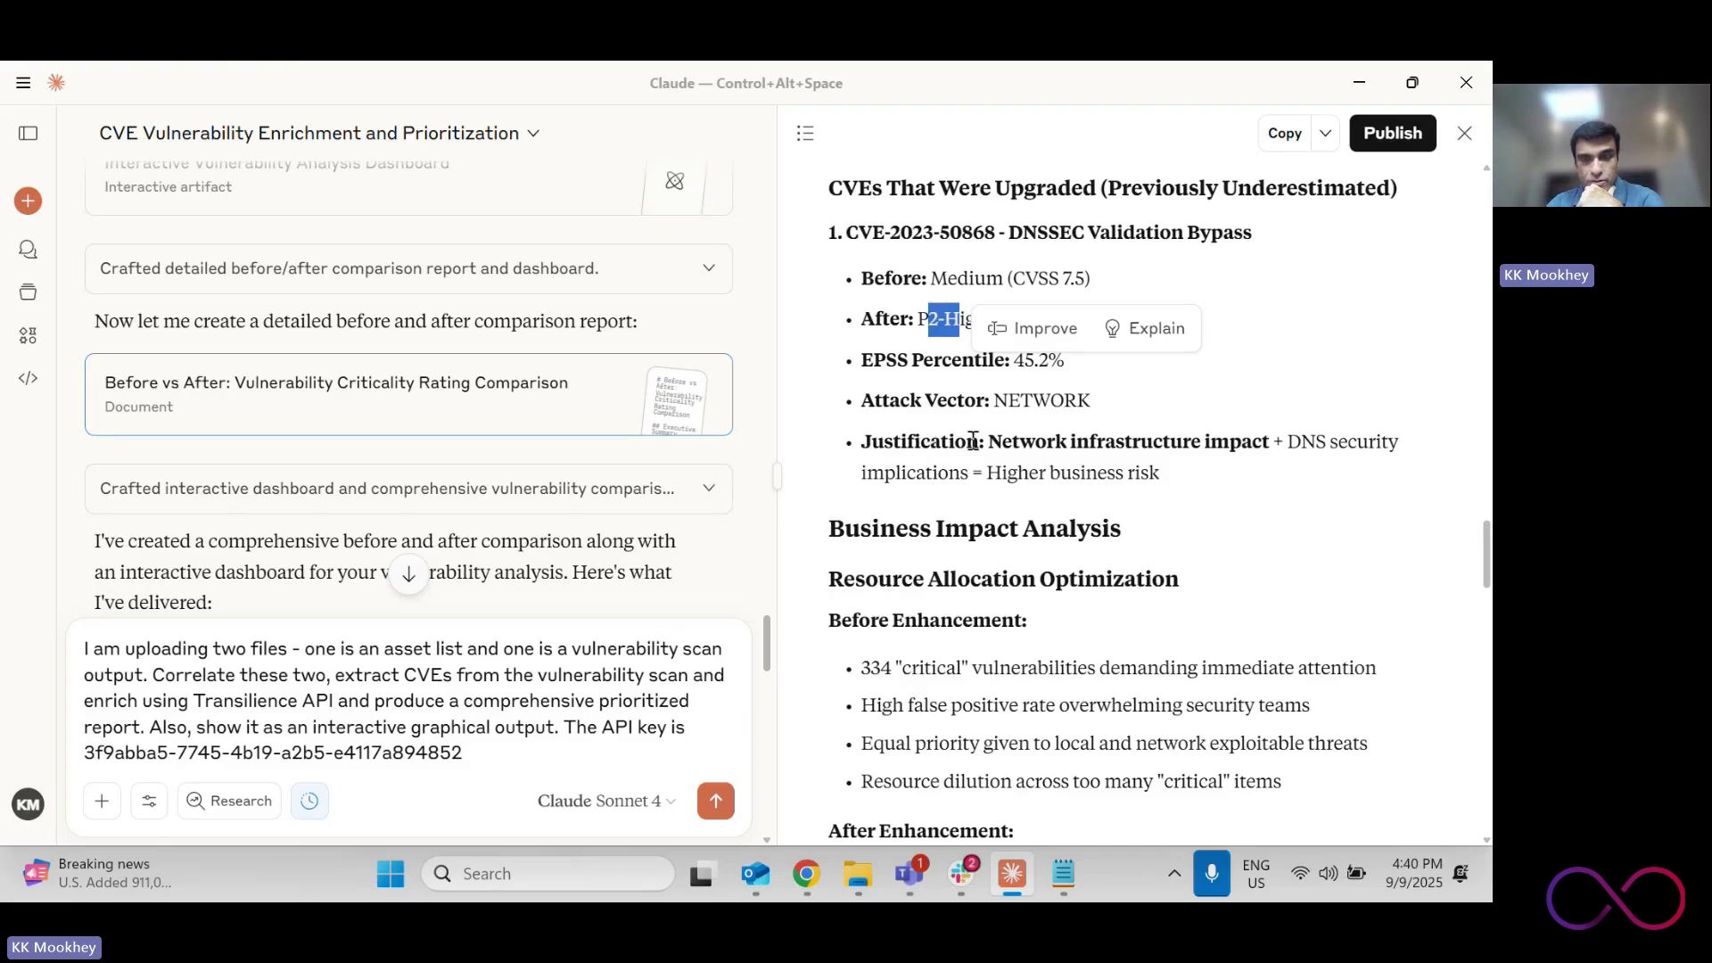
scroll(997, 551, "down", 1)
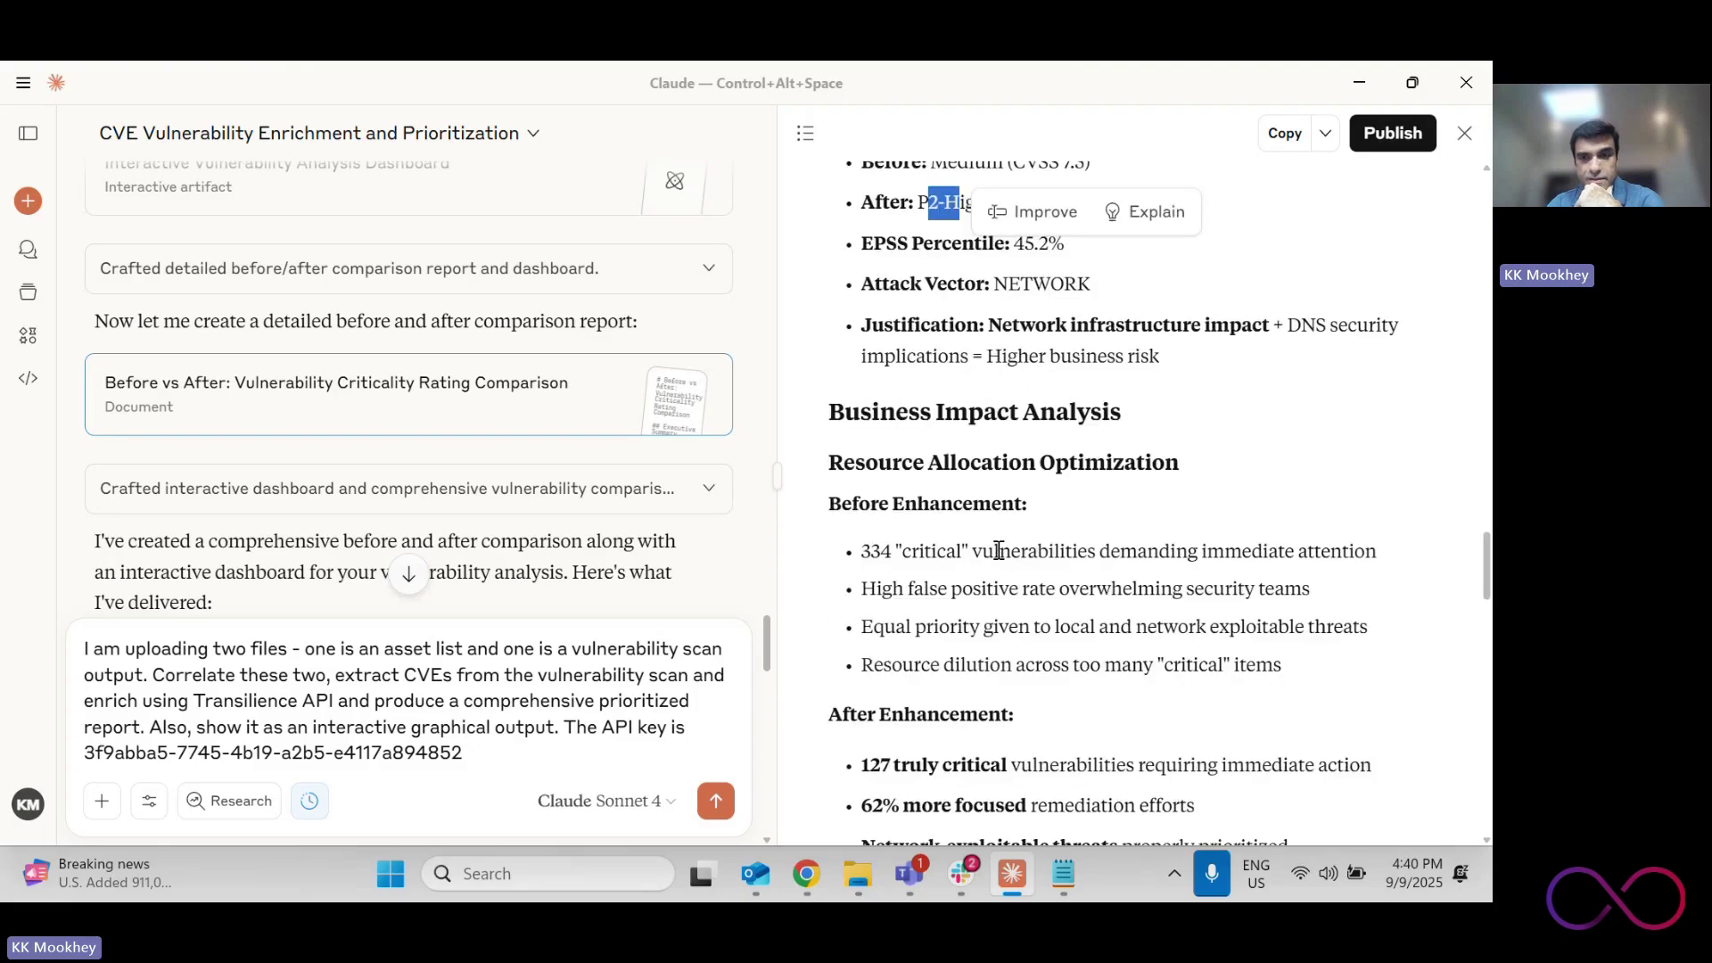
scroll(997, 549, "down", 6)
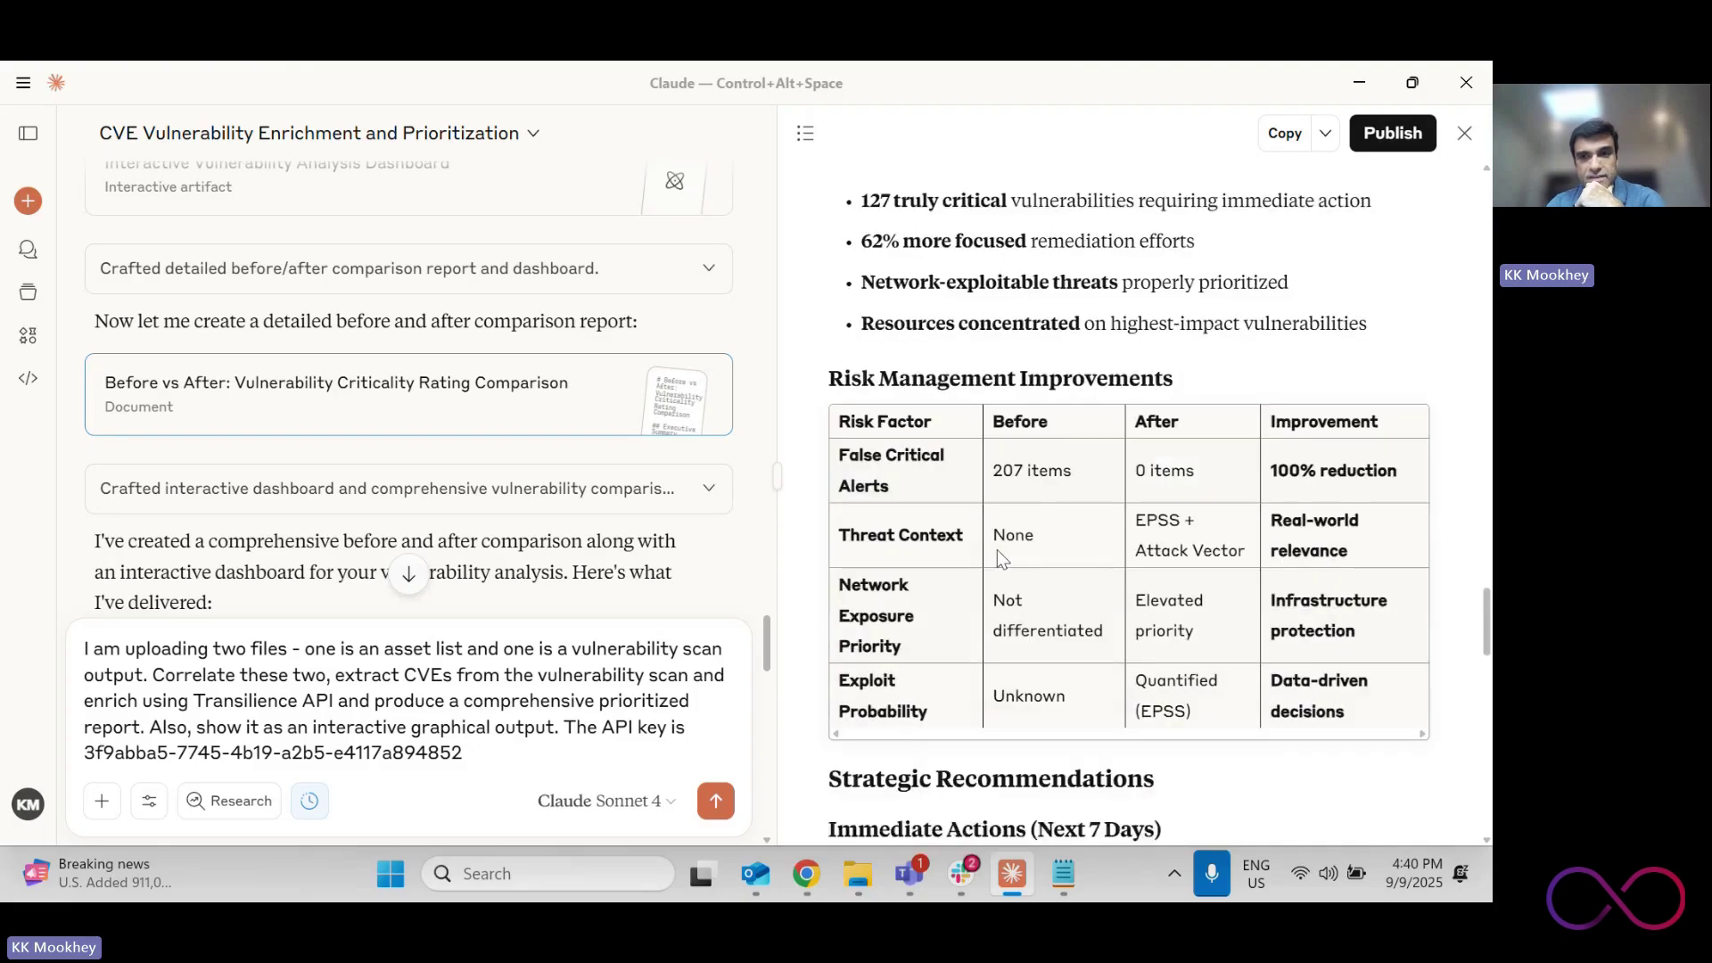
scroll(997, 550, "down", 8)
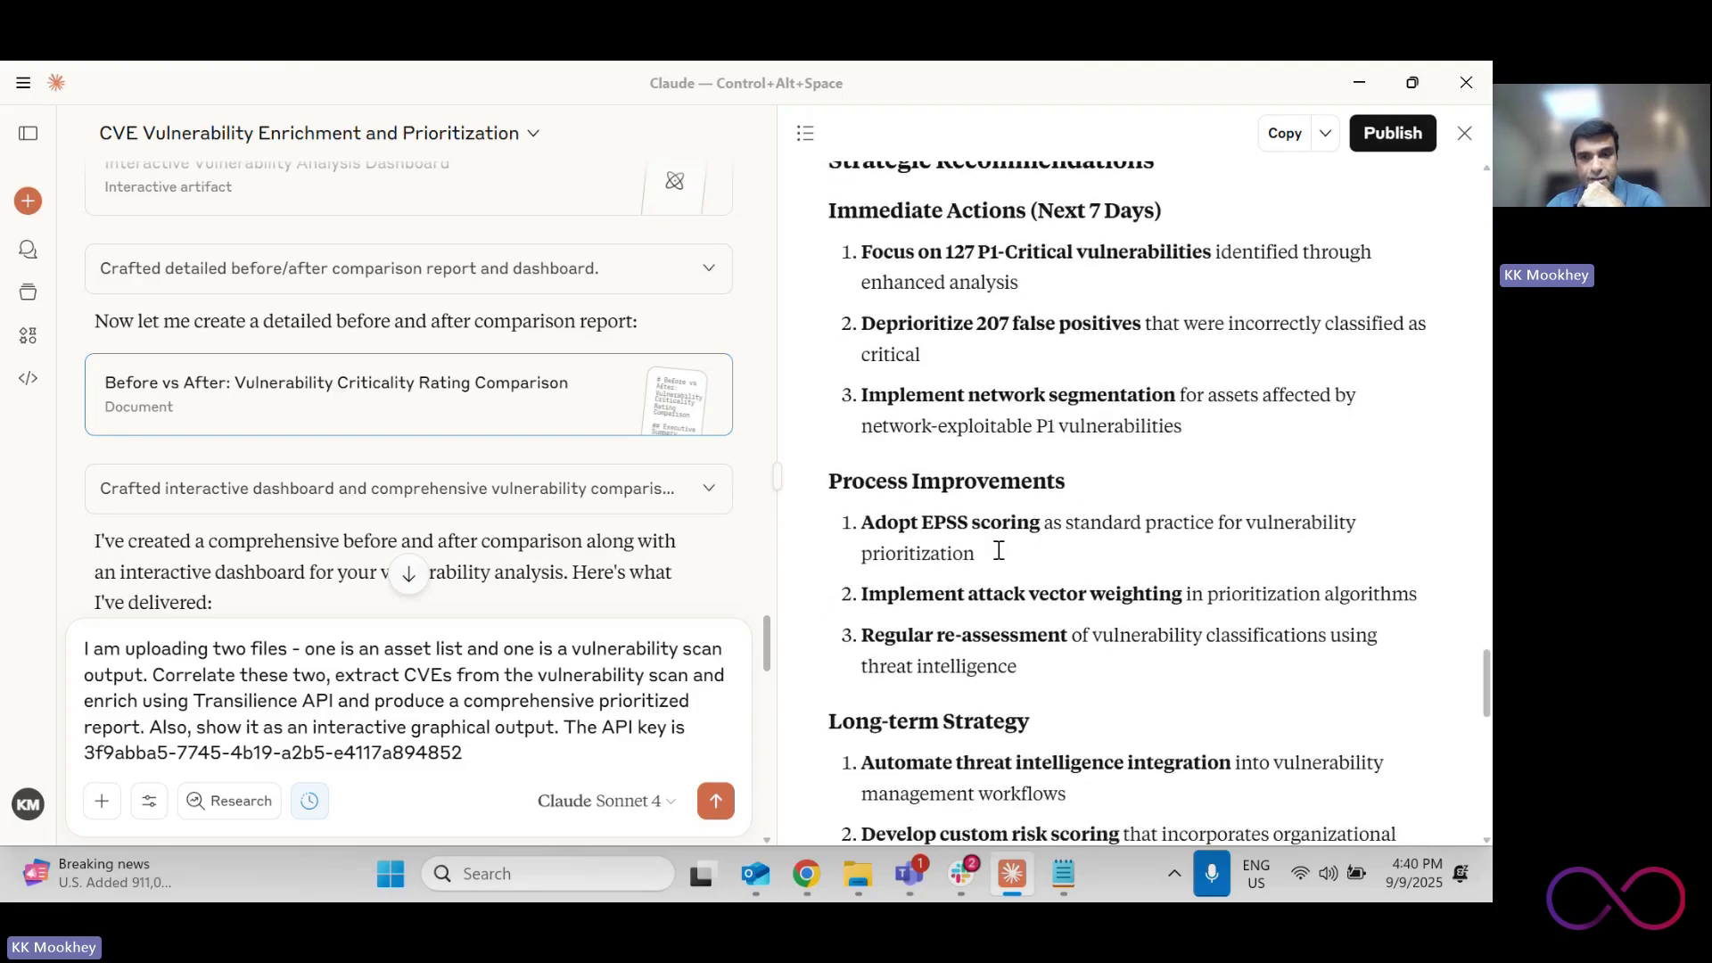
scroll(999, 550, "down", 6)
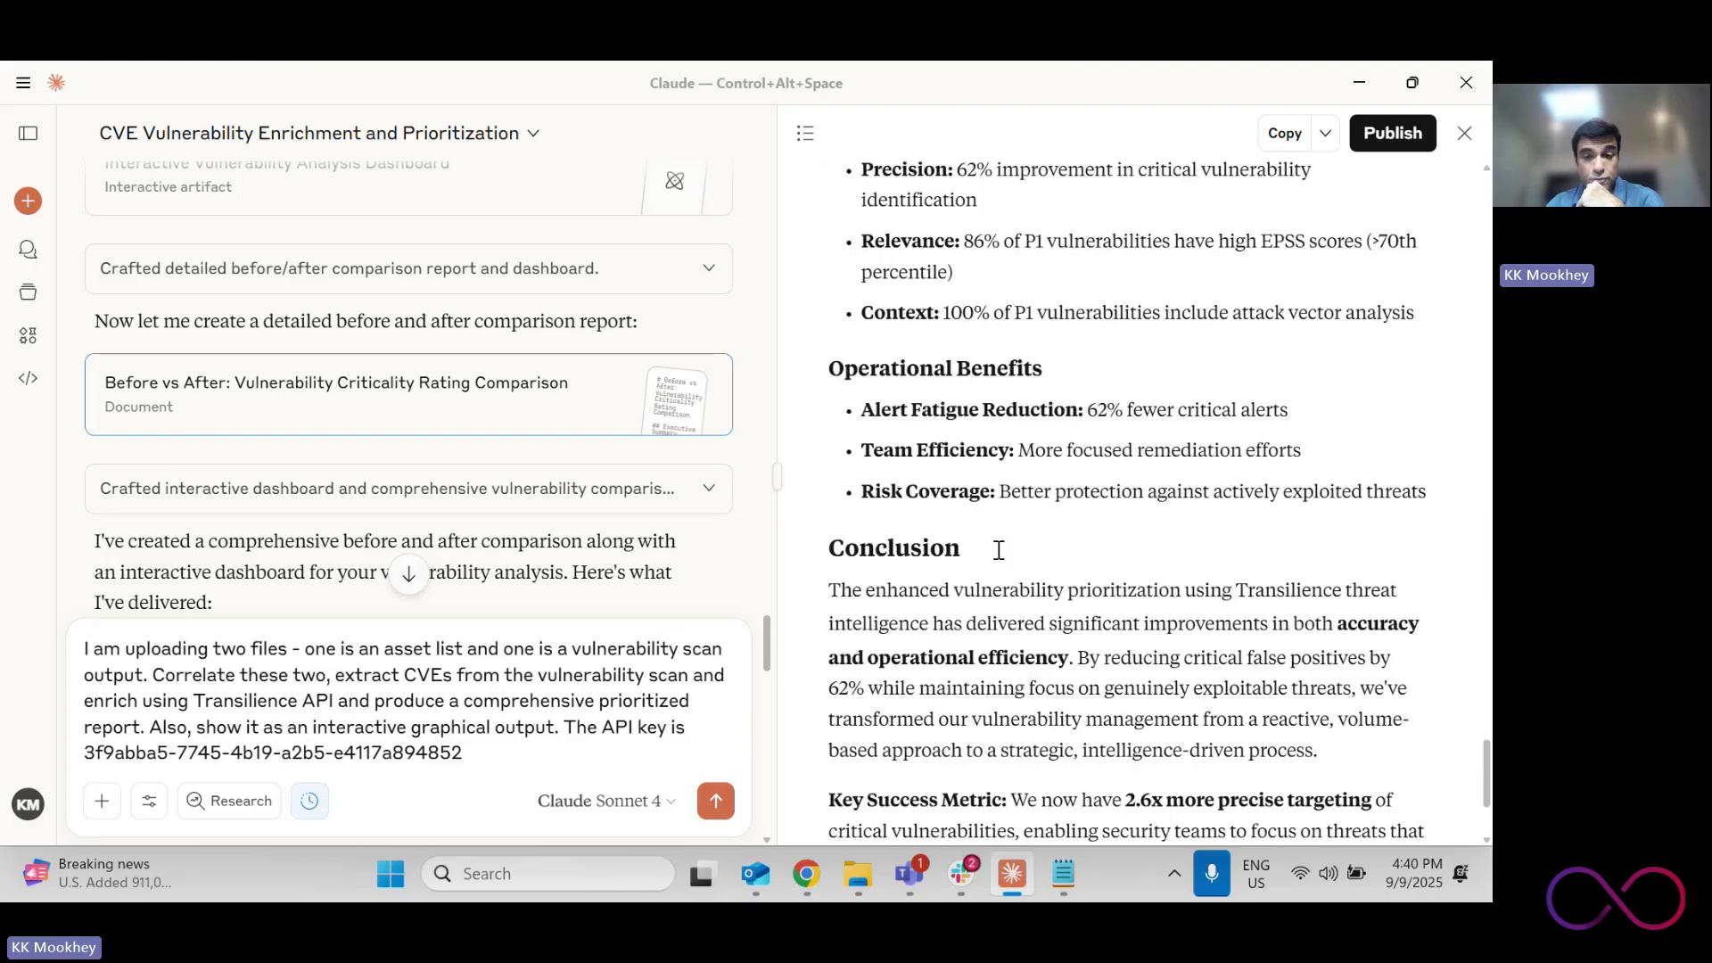
scroll(999, 557, "down", 2)
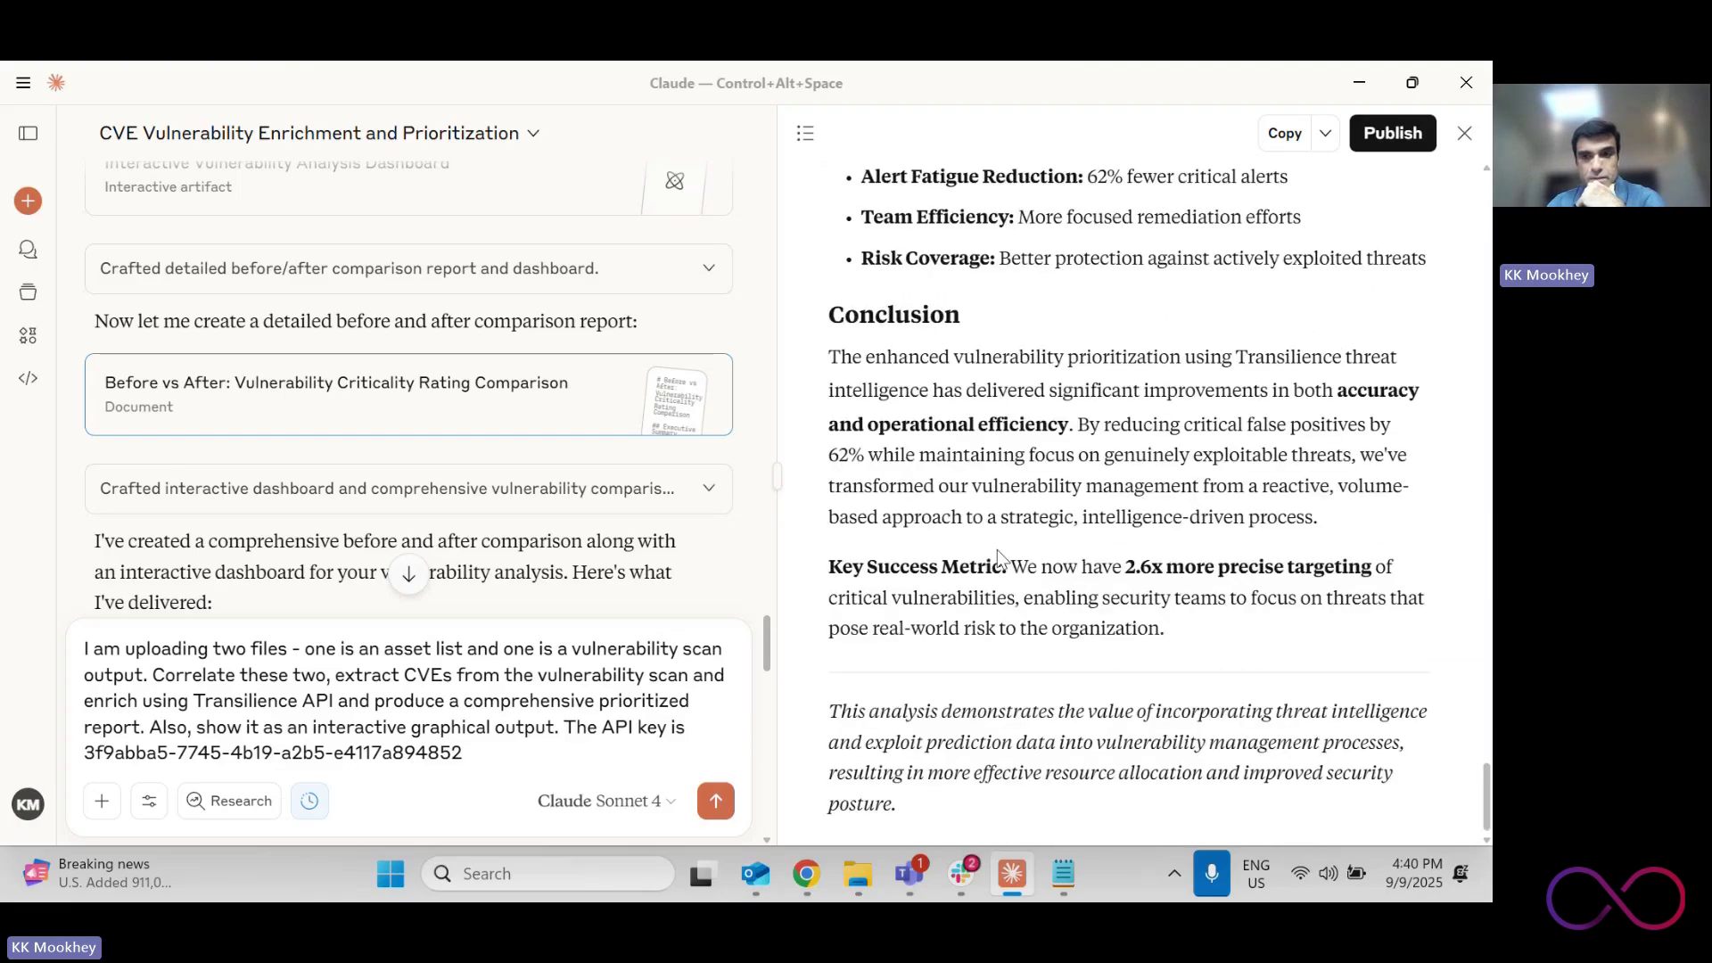
scroll(997, 549, "up", 20)
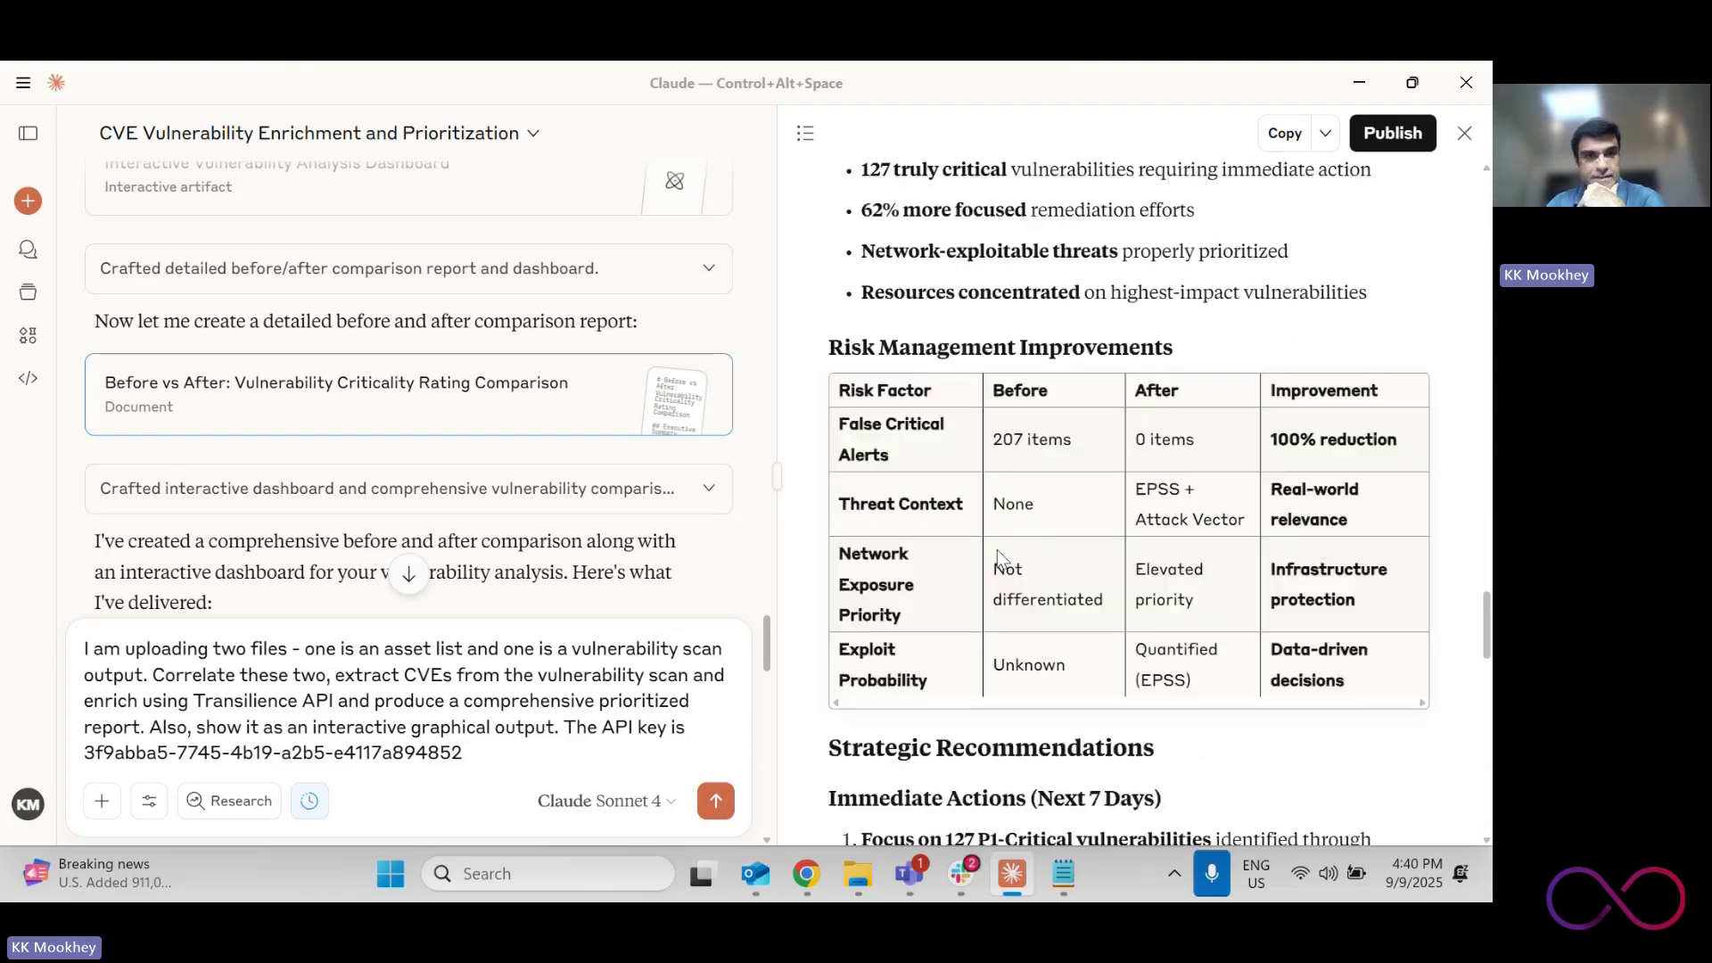
scroll(997, 550, "up", 10)
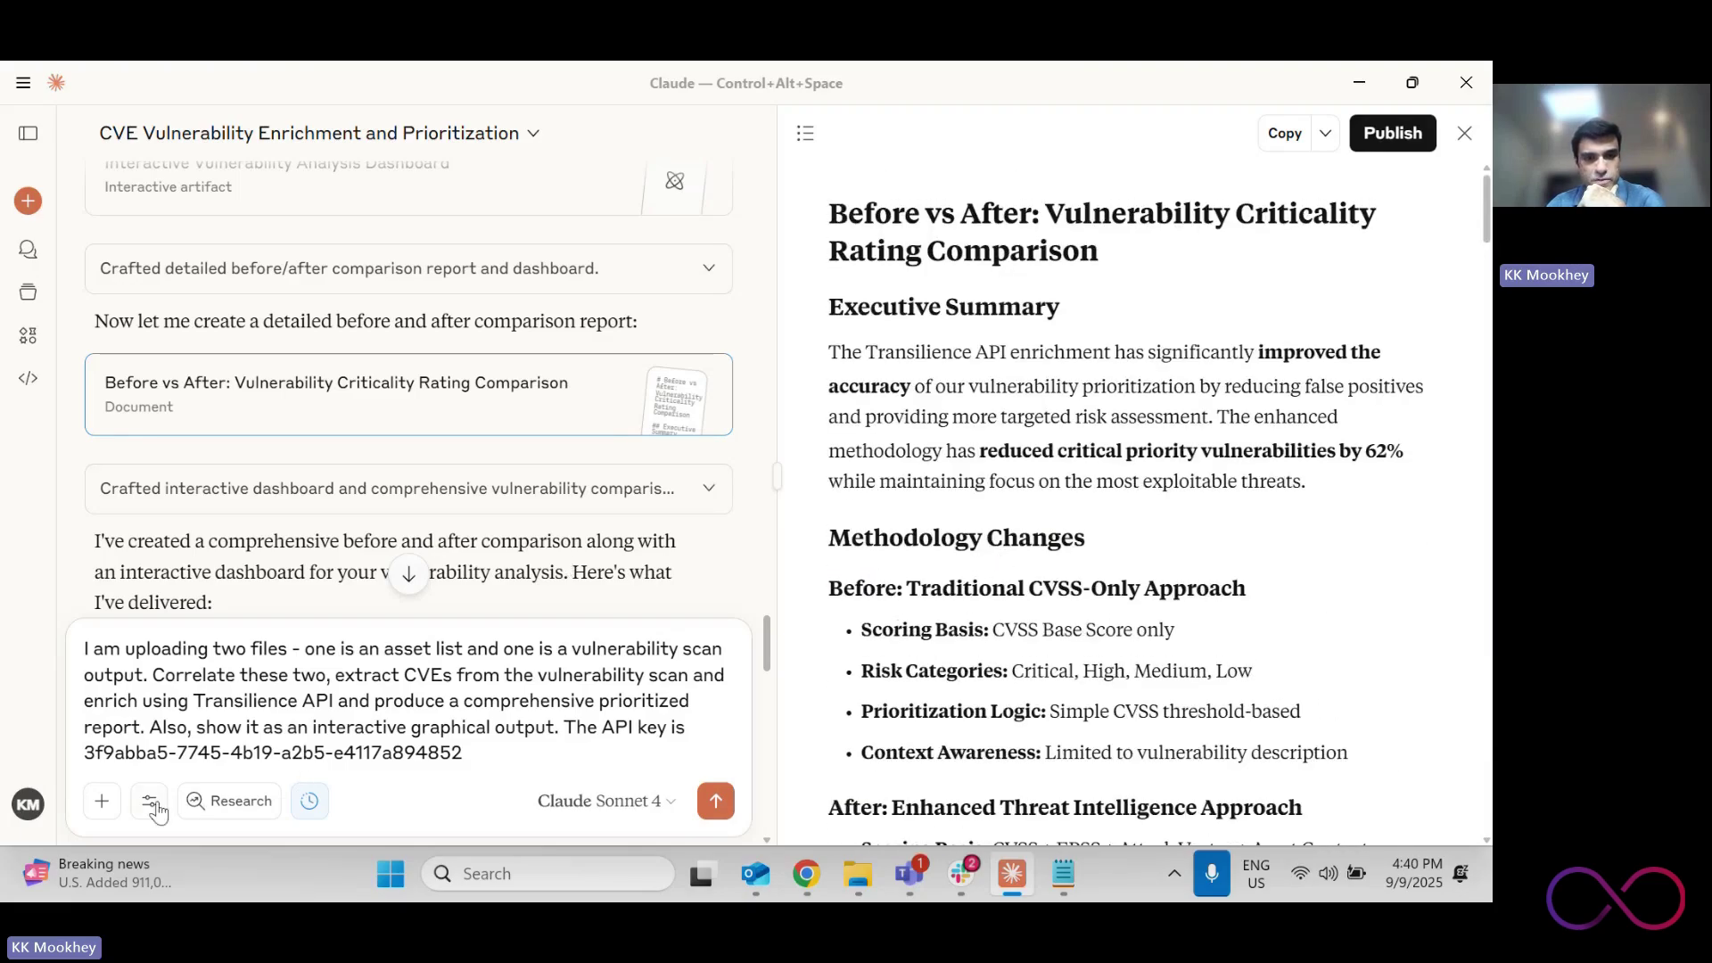
Select all the leftover prompt text and delete it from the message box
key("ctrl+a")
key("BackSpace")
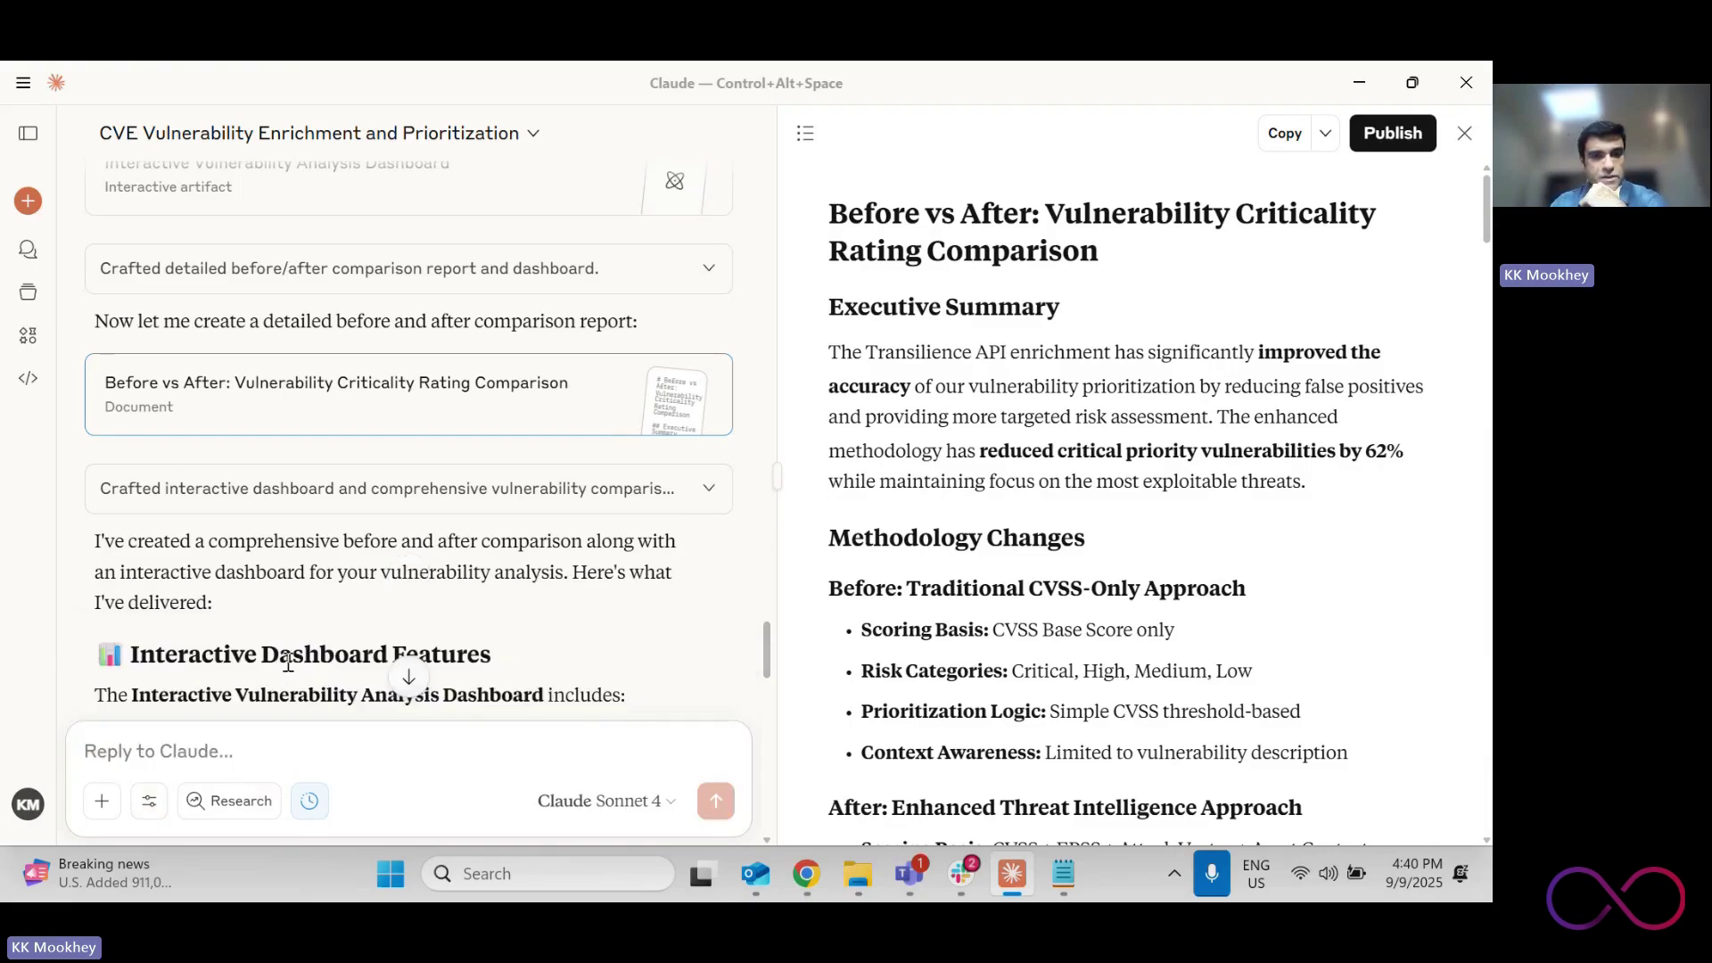
scroll(284, 658, "down", 4)
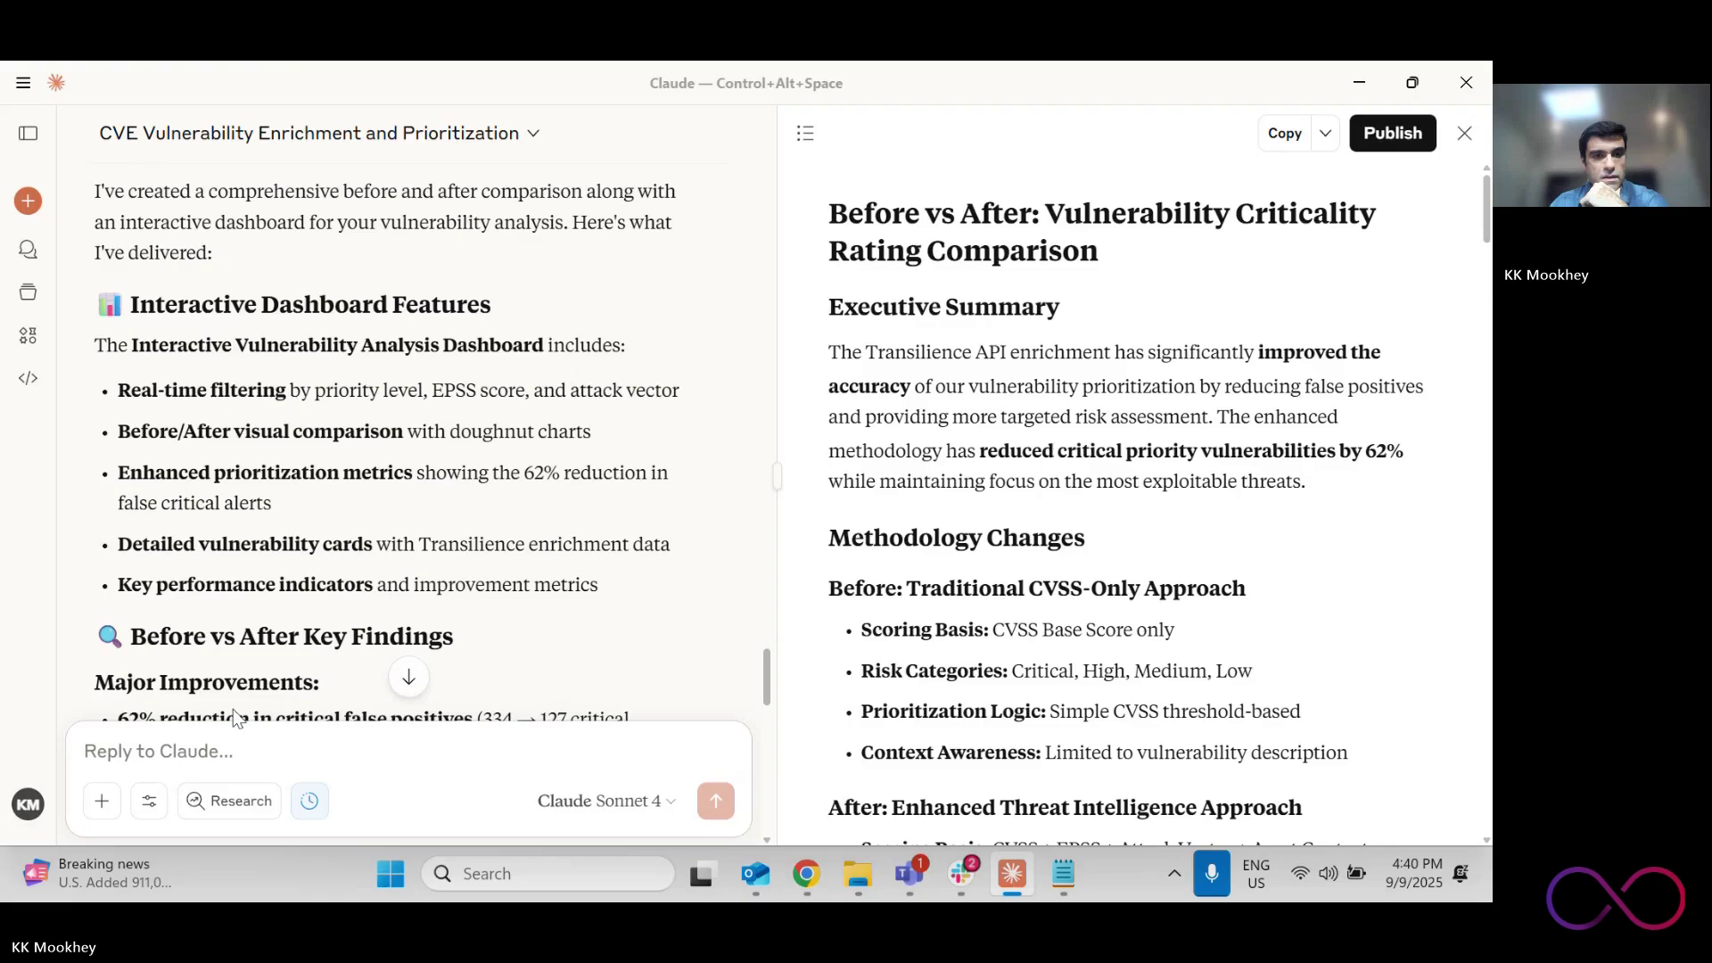
View the prioritizer connector's available tools under Search and tools, then close the list
left_click(149, 800)
left_click(472, 357)
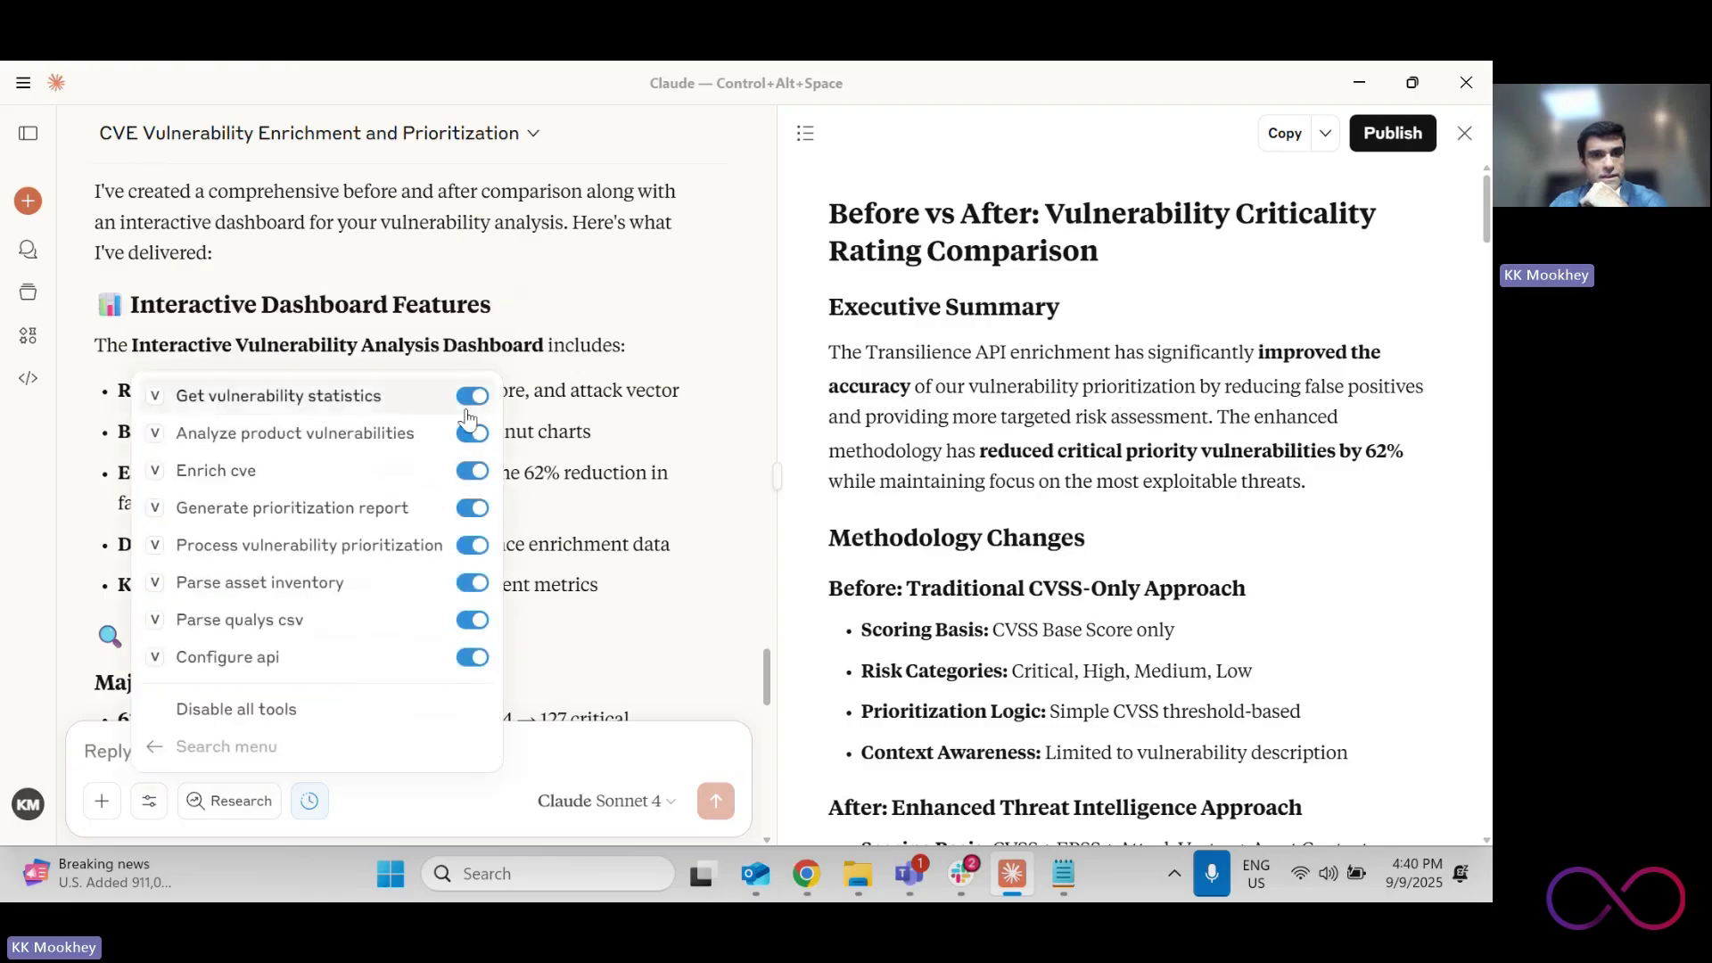
left_click(564, 630)
Scroll through the chat summary of four validated P1 threats and 207 fewer critical vulnerabilities
scroll(468, 623, "down", 5)
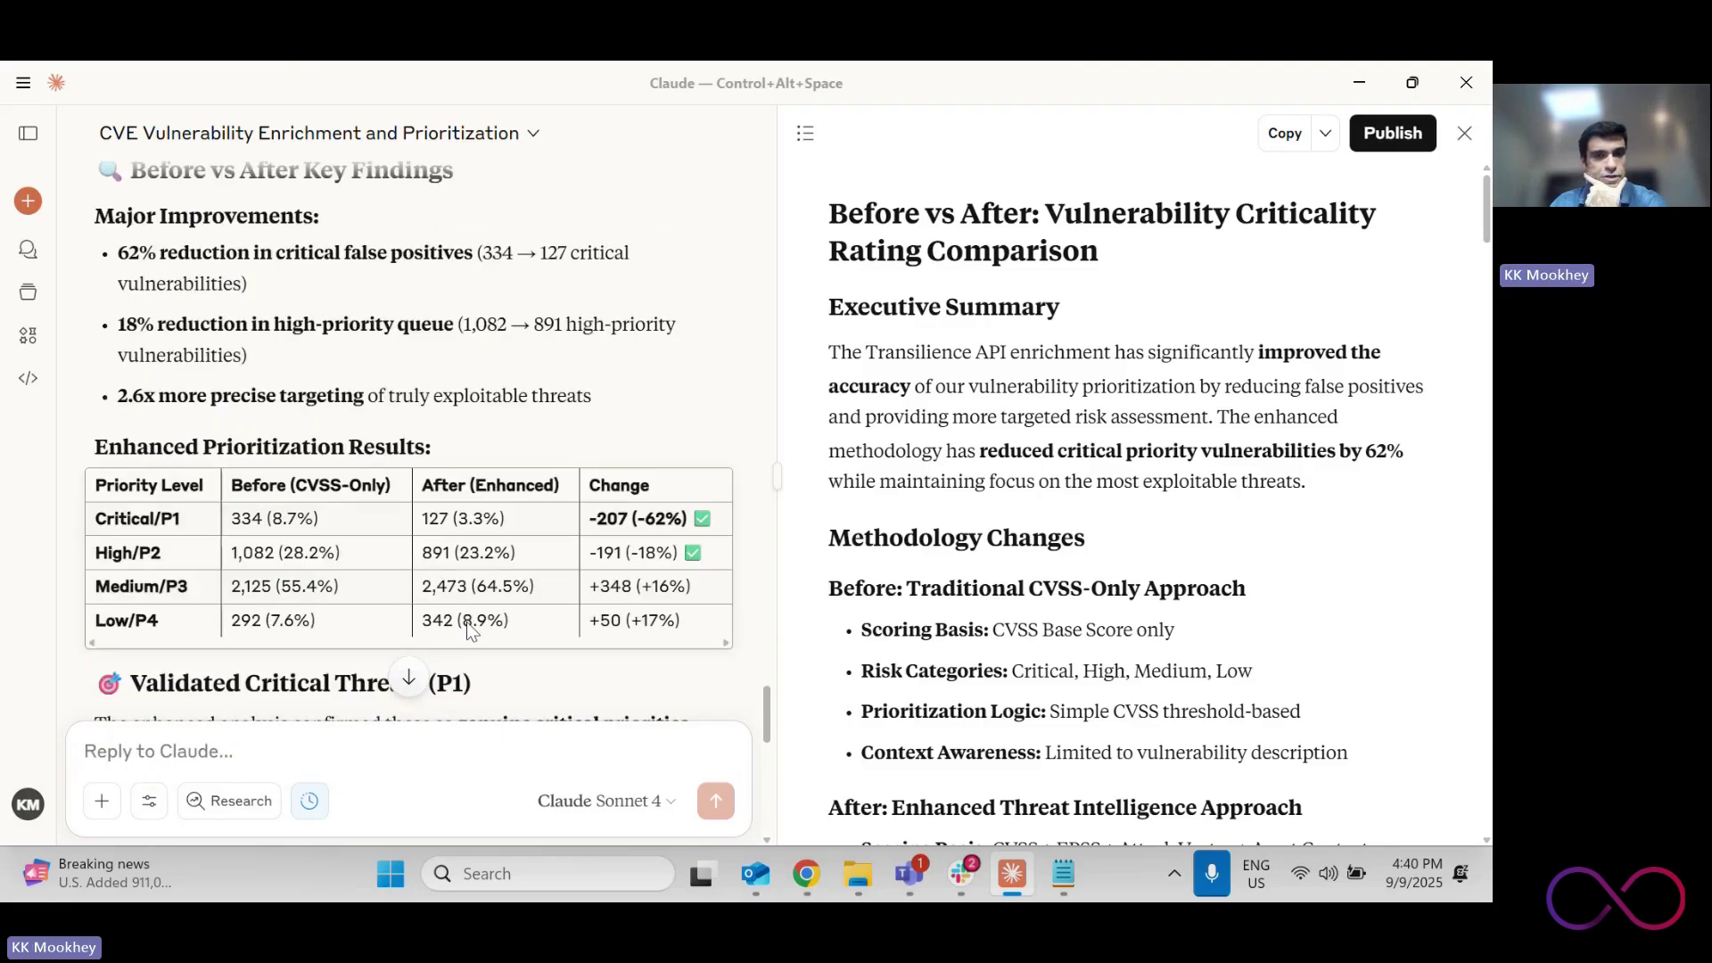
scroll(468, 622, "down", 3)
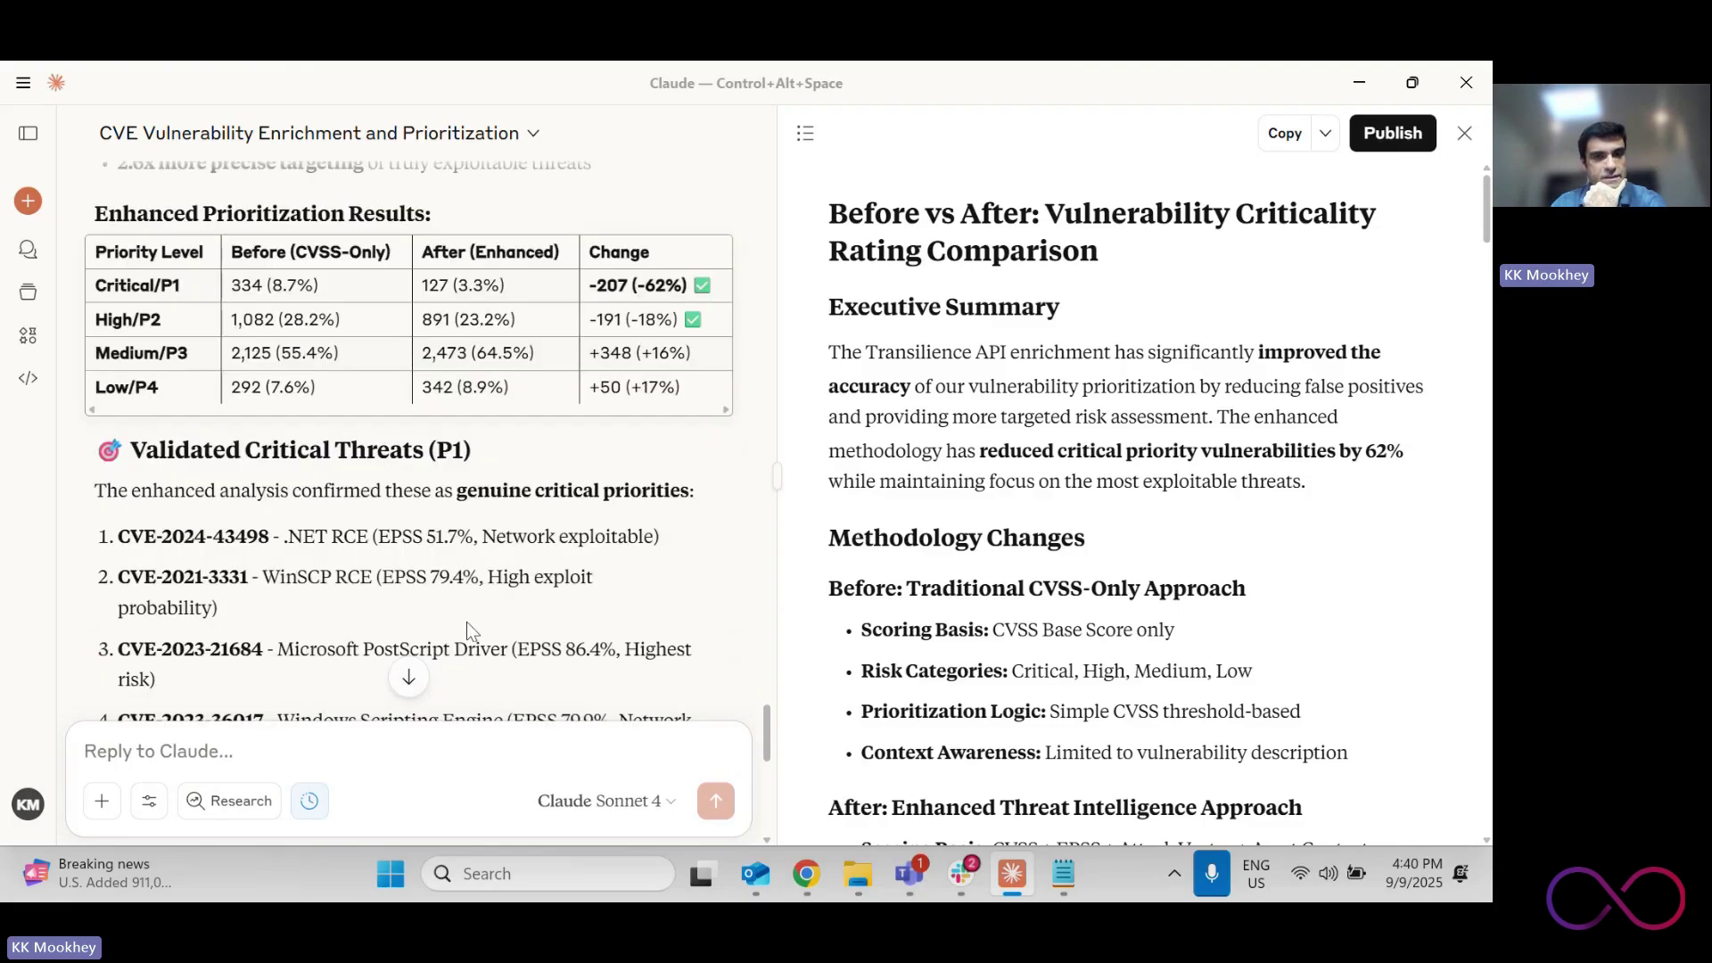
scroll(468, 623, "down", 1)
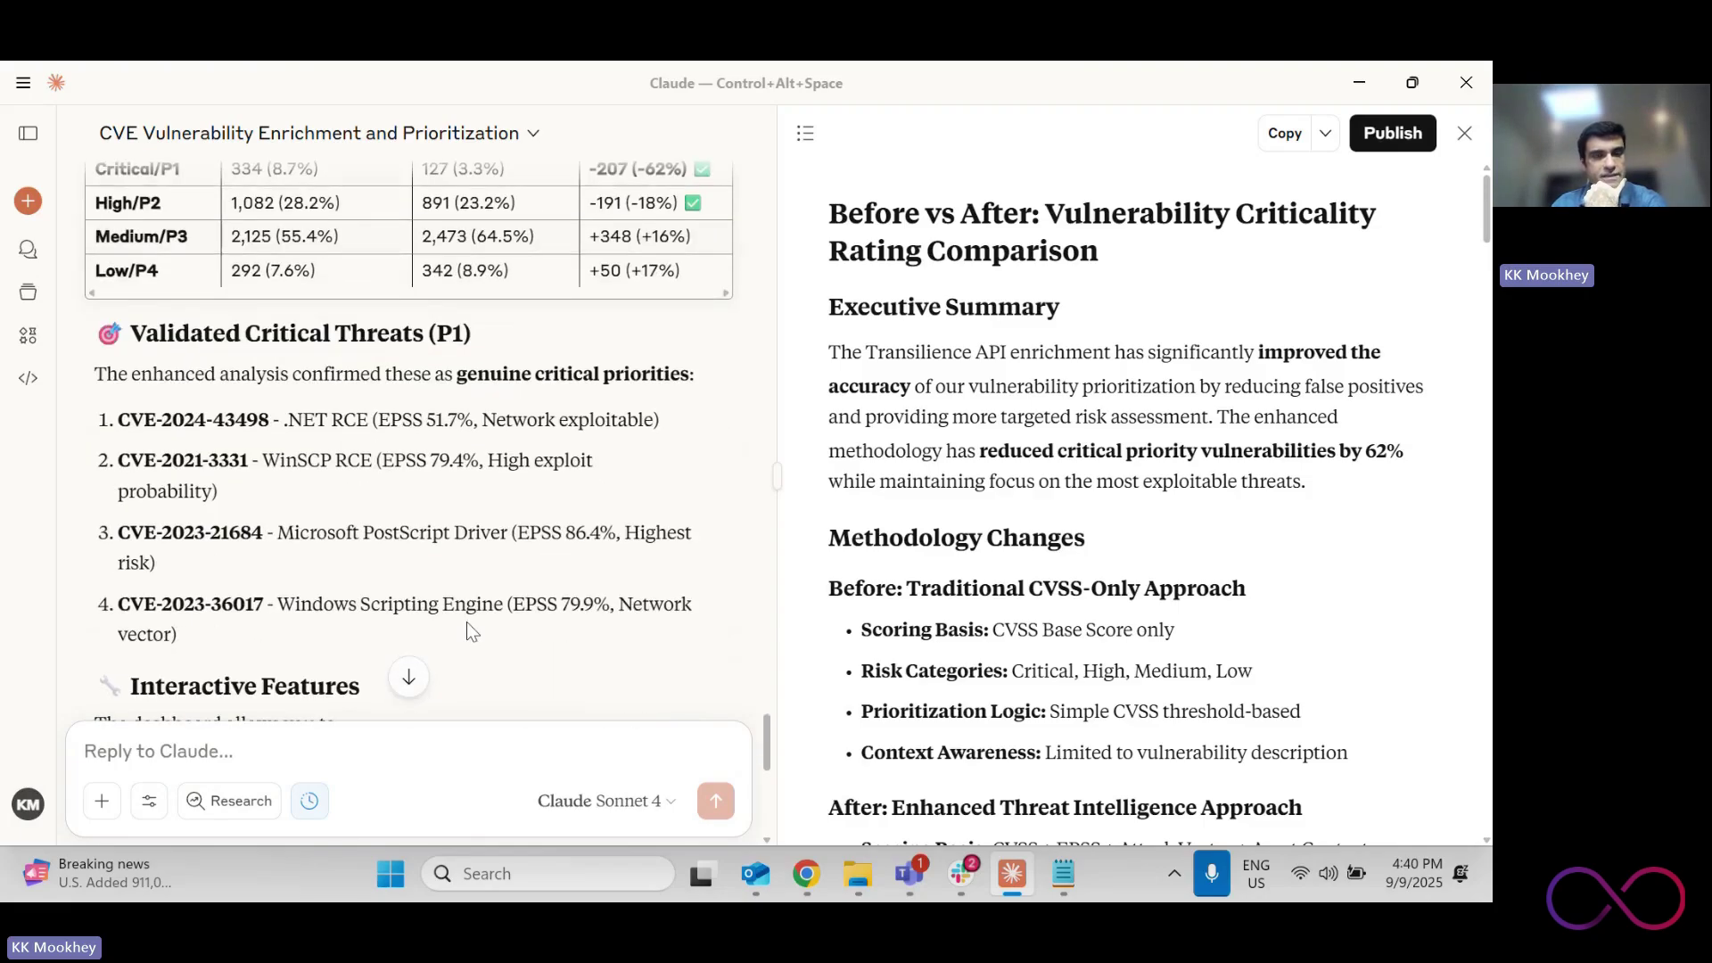
scroll(468, 623, "down", 5)
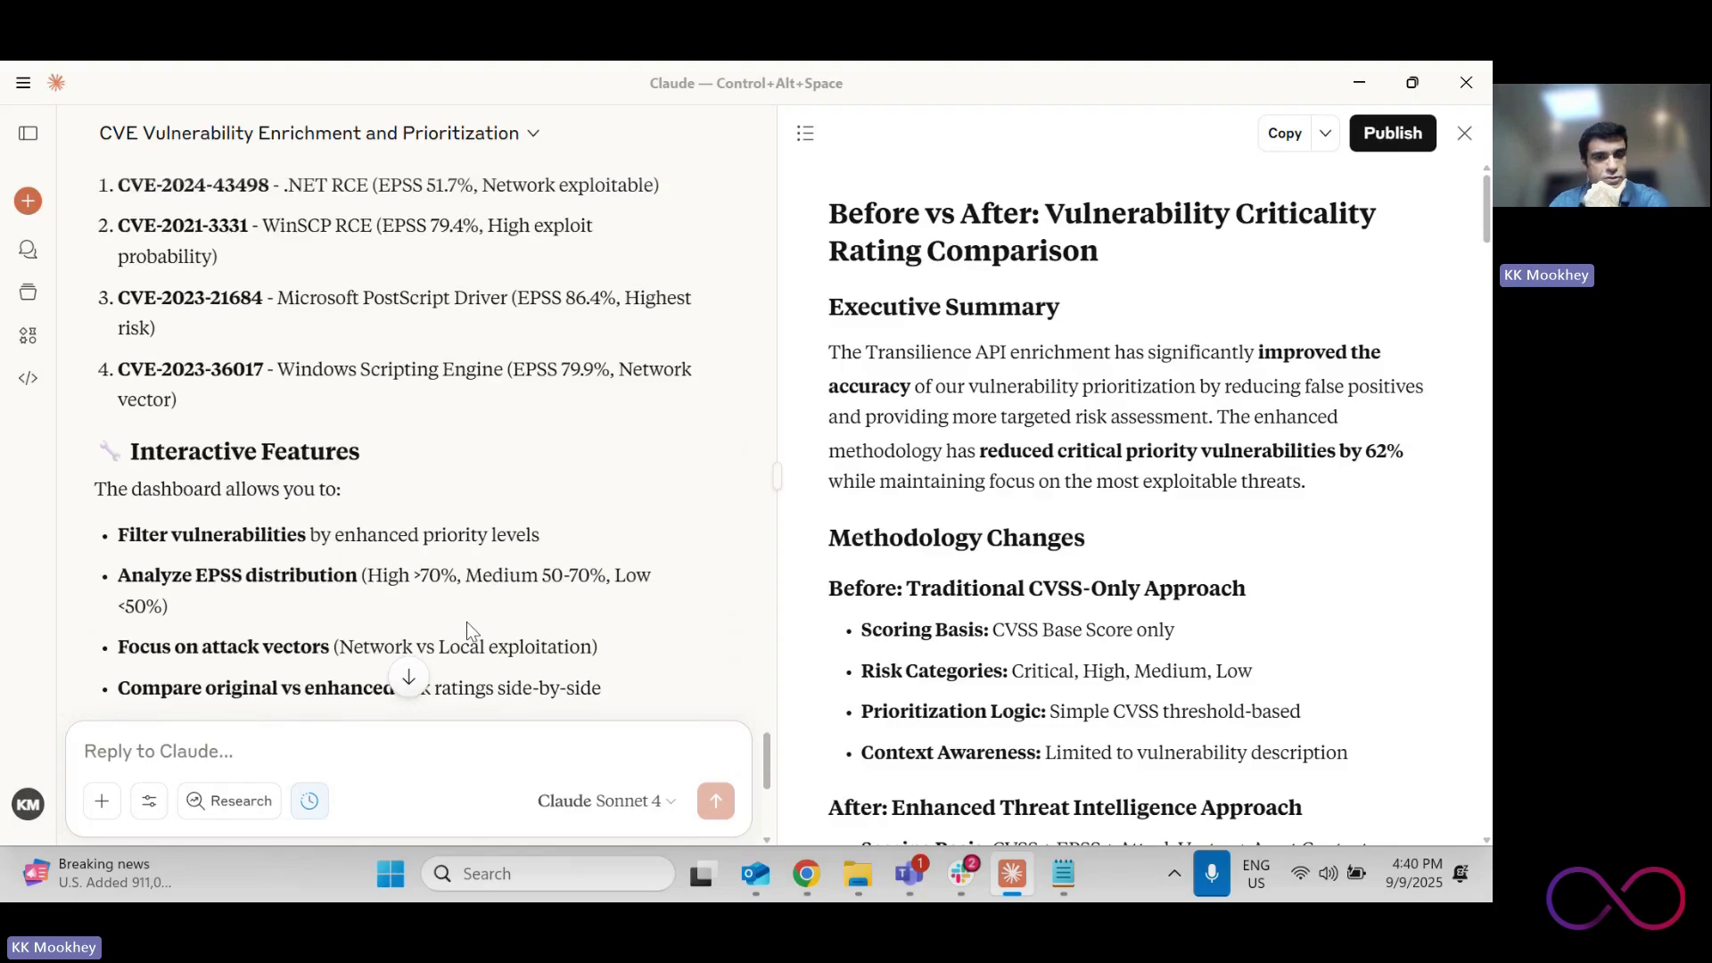
scroll(468, 622, "down", 3)
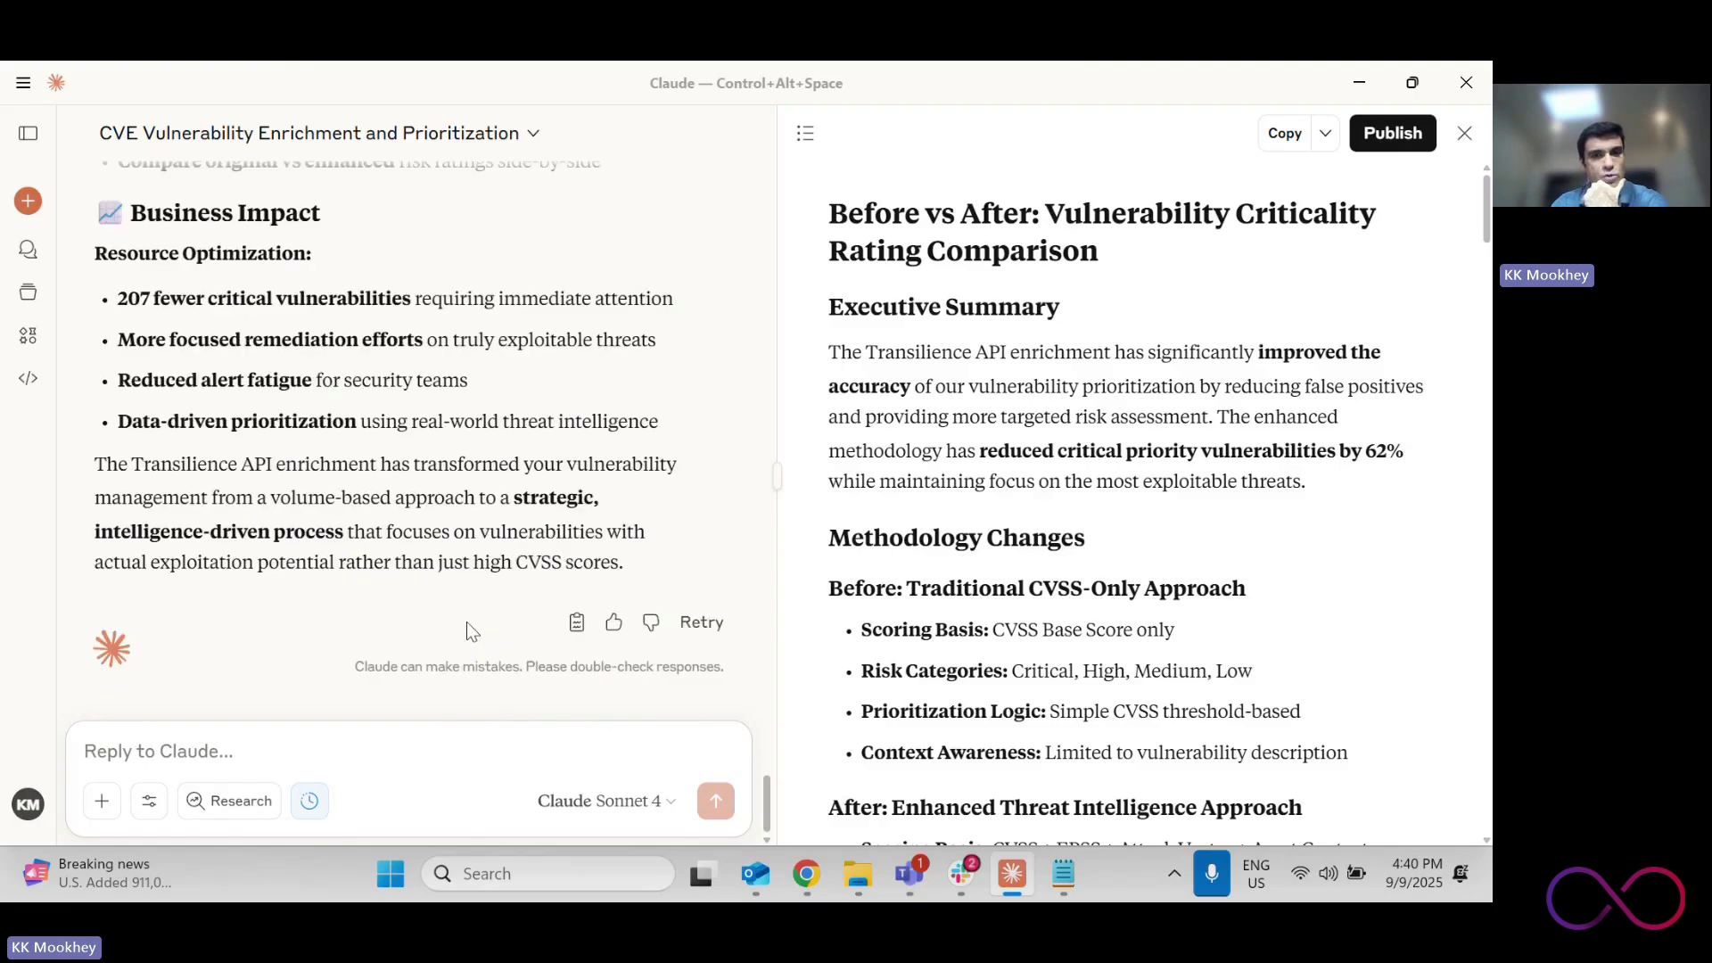
scroll(468, 622, "up", 1)
scroll(468, 622, "up", 20)
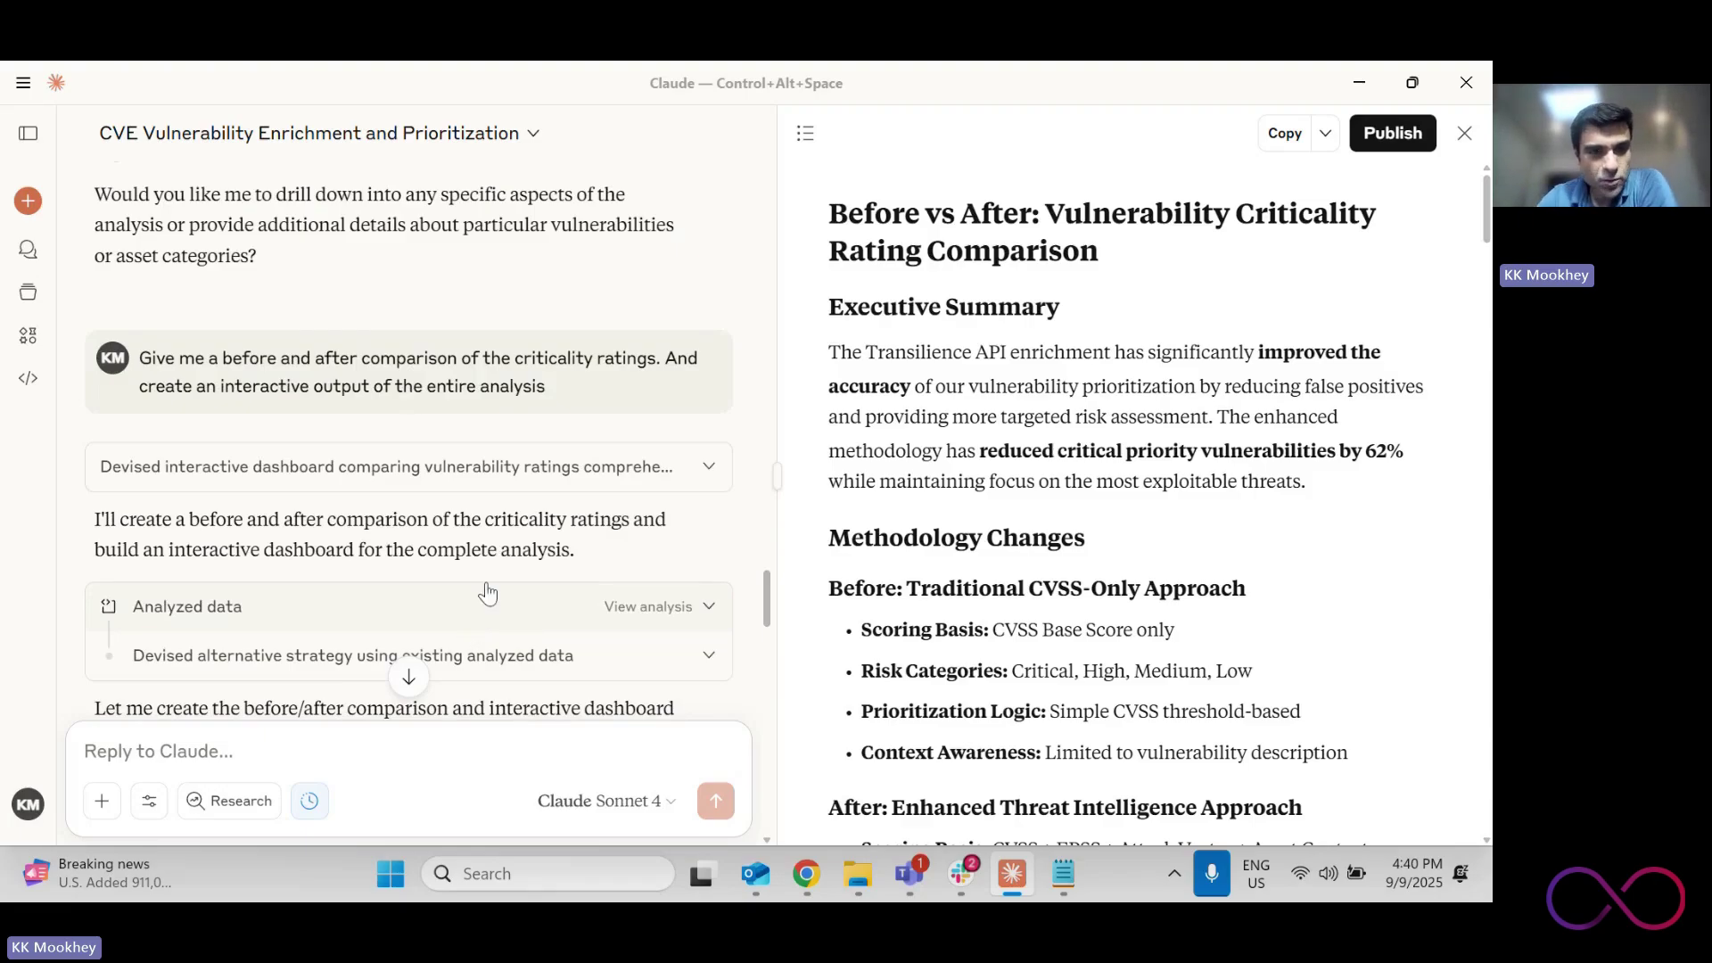
scroll(494, 553, "up", 2)
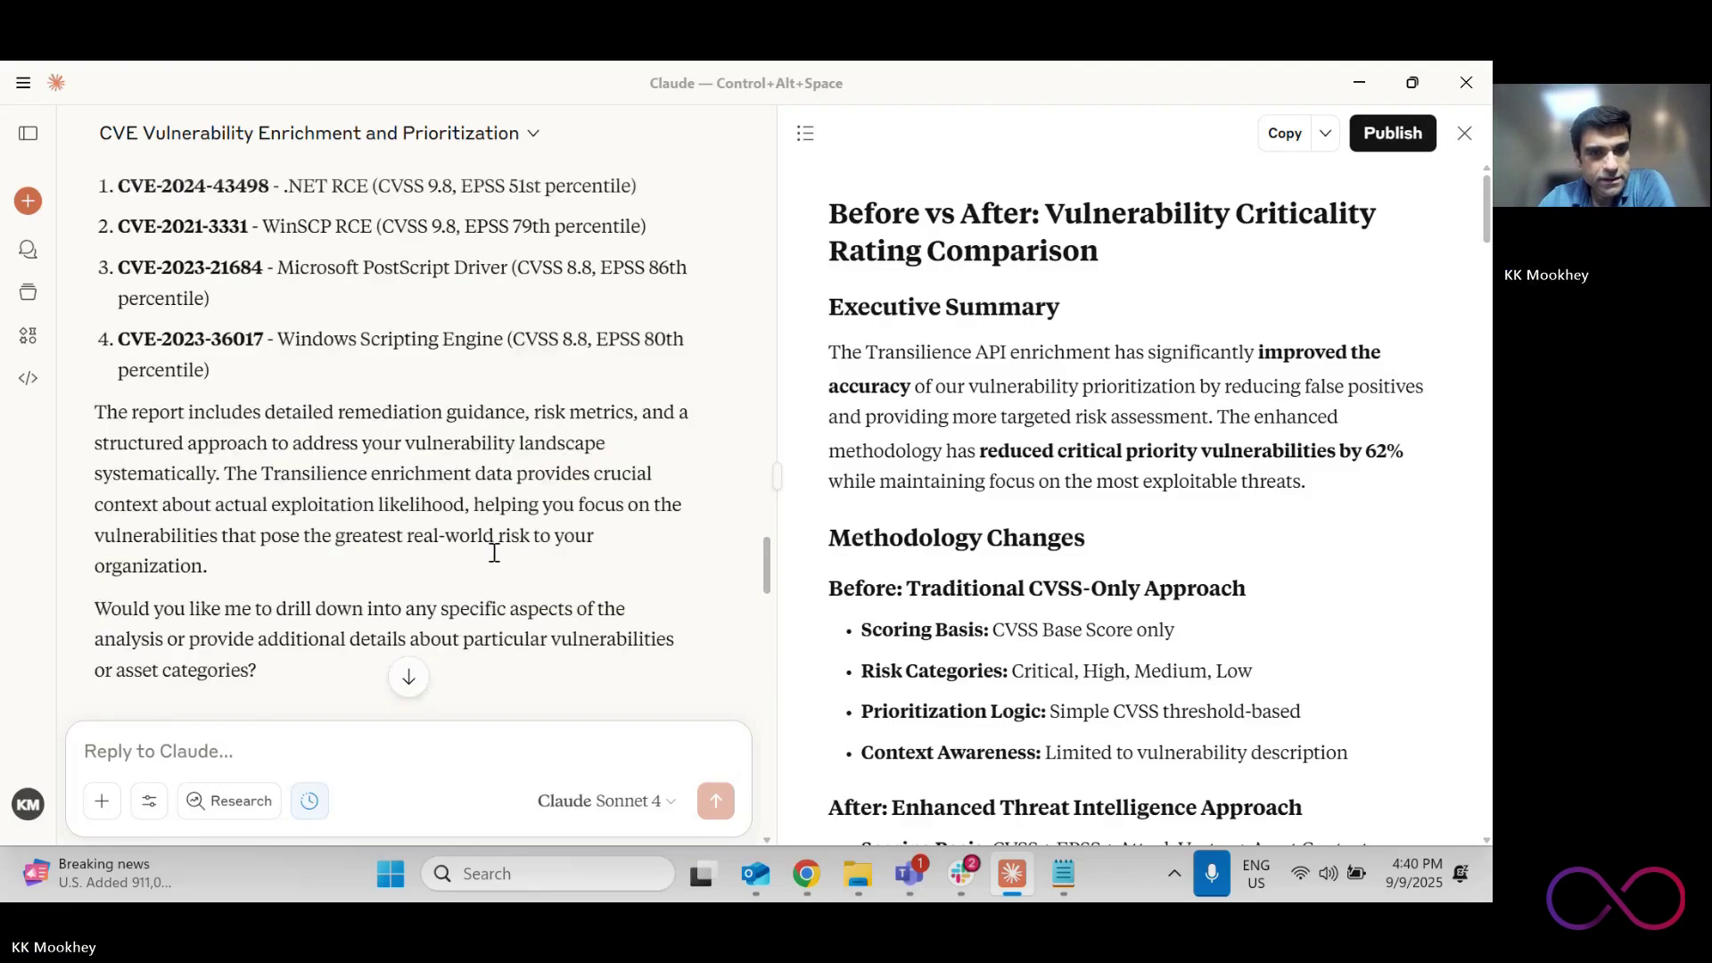
scroll(494, 553, "up", 1)
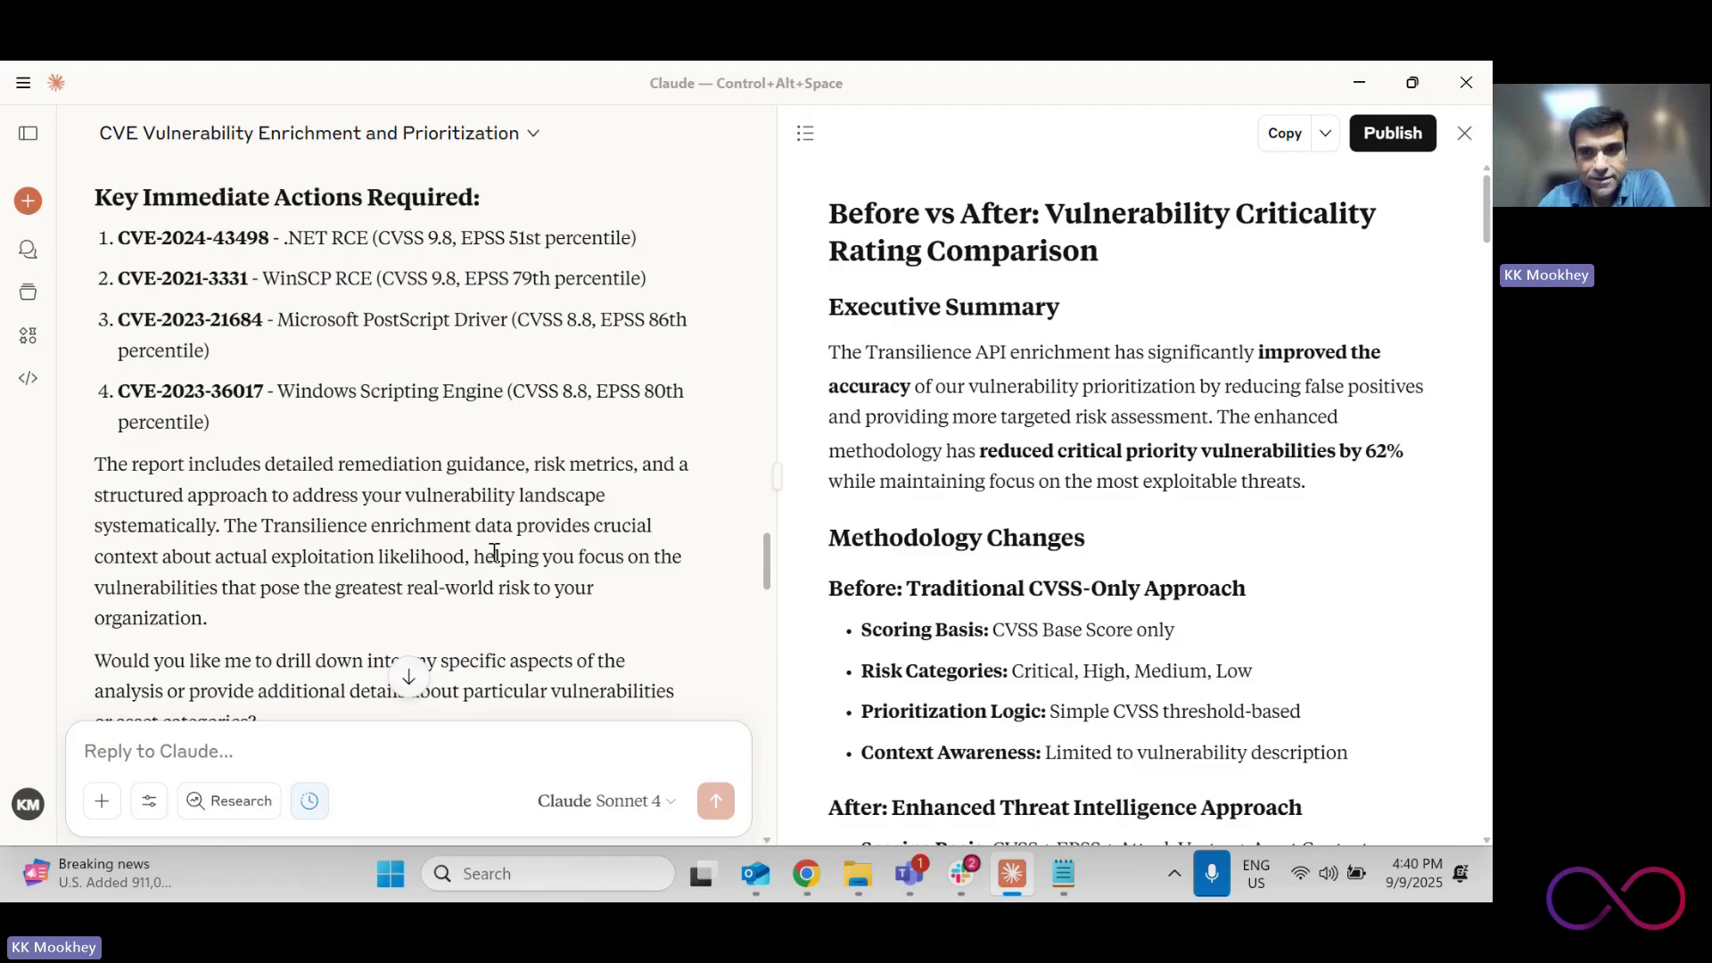